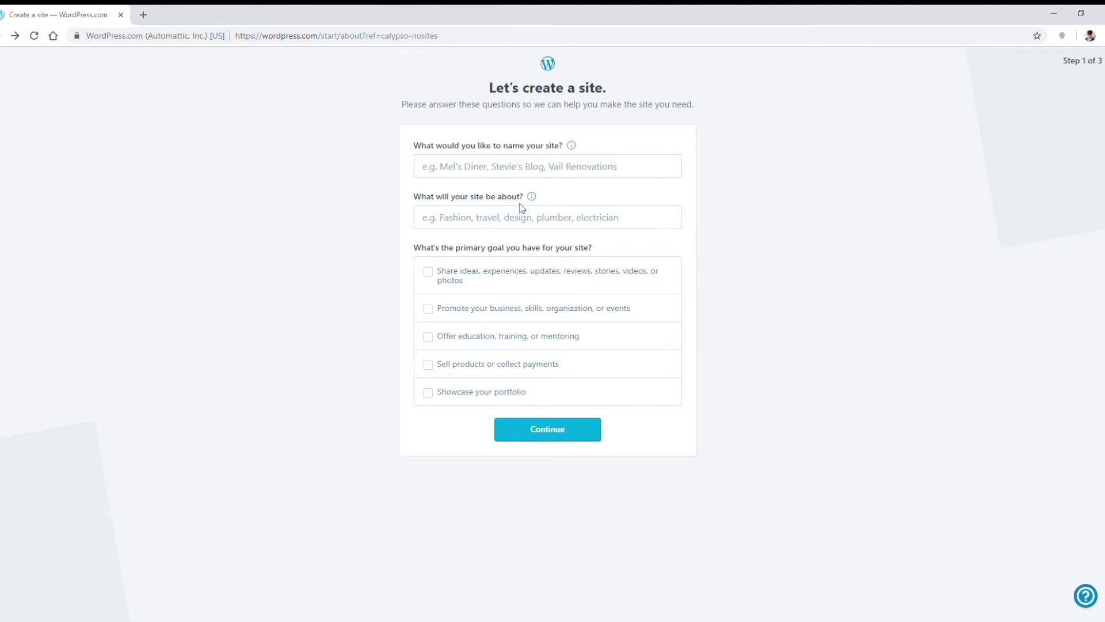
# - Name the site "What the Health" and set its topic to "health and wellness"
pyautogui.click(499, 174)
pyautogui.click(505, 198)
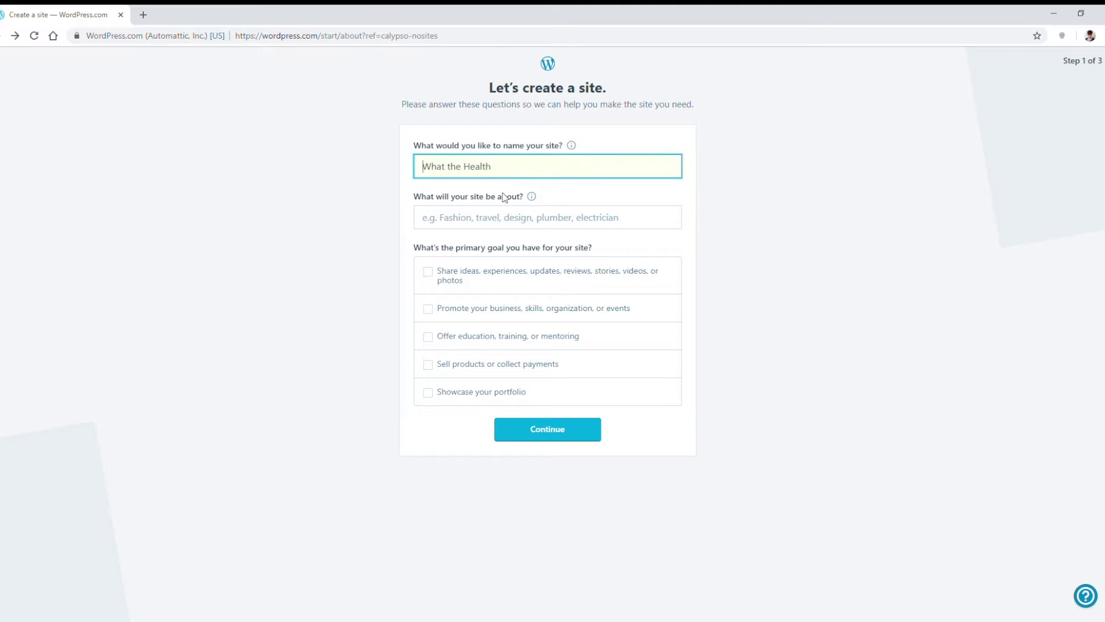
pyautogui.click(522, 228)
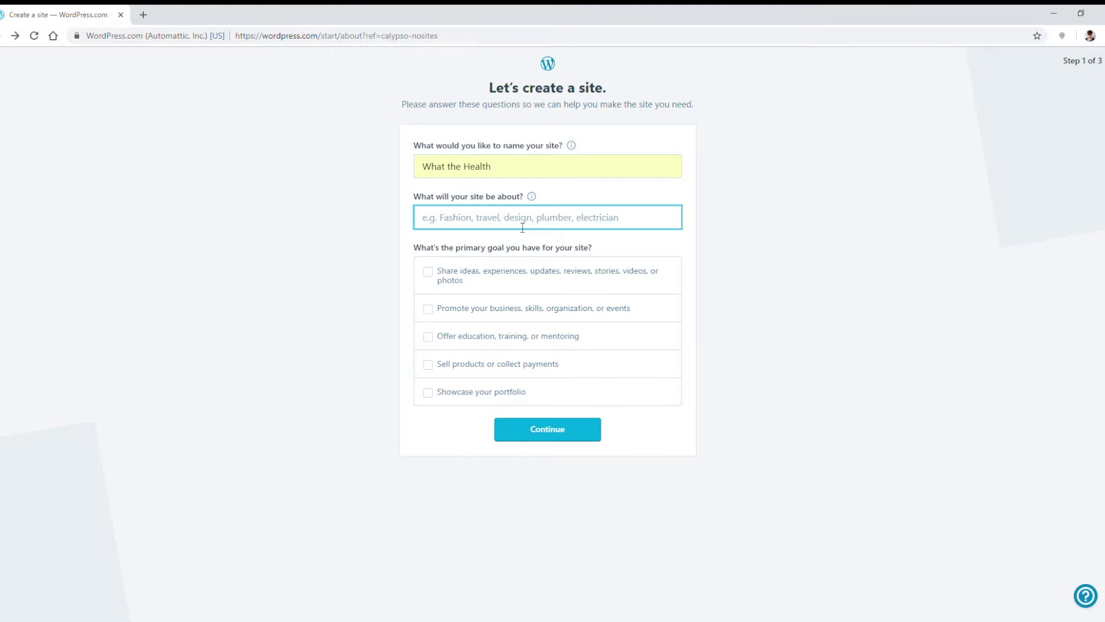
pyautogui.write('health')
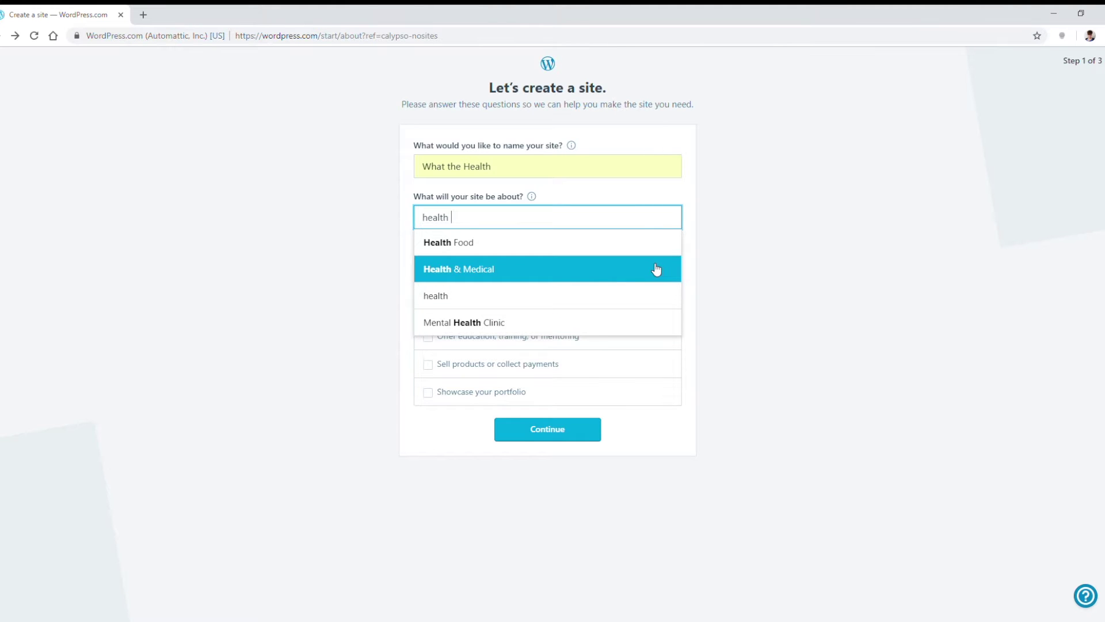
pyautogui.write('and wellness')
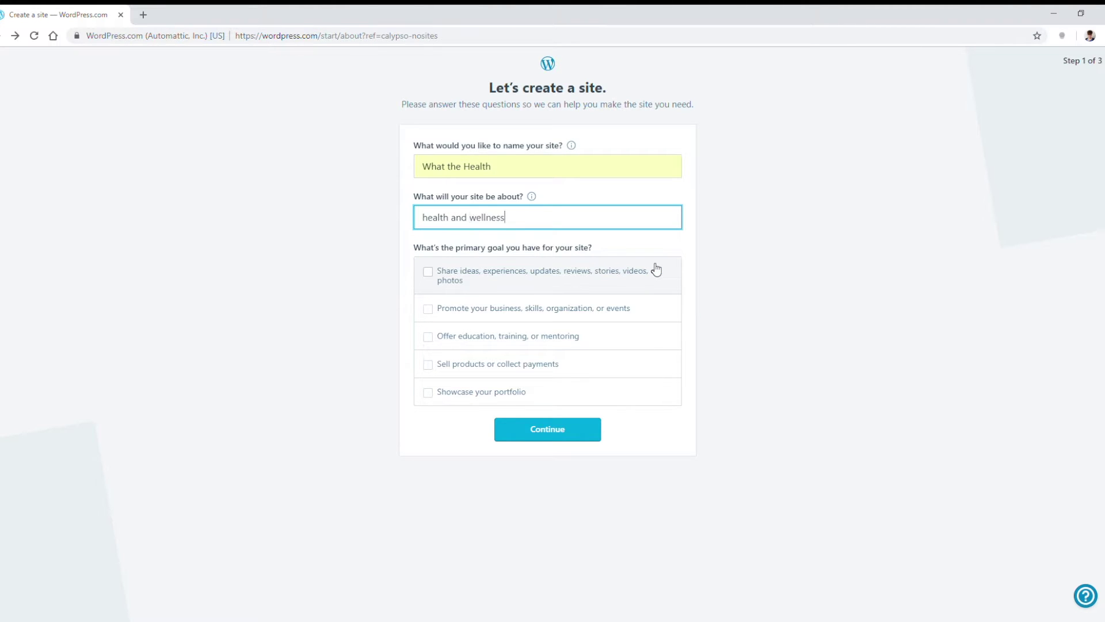
pyautogui.click(761, 216)
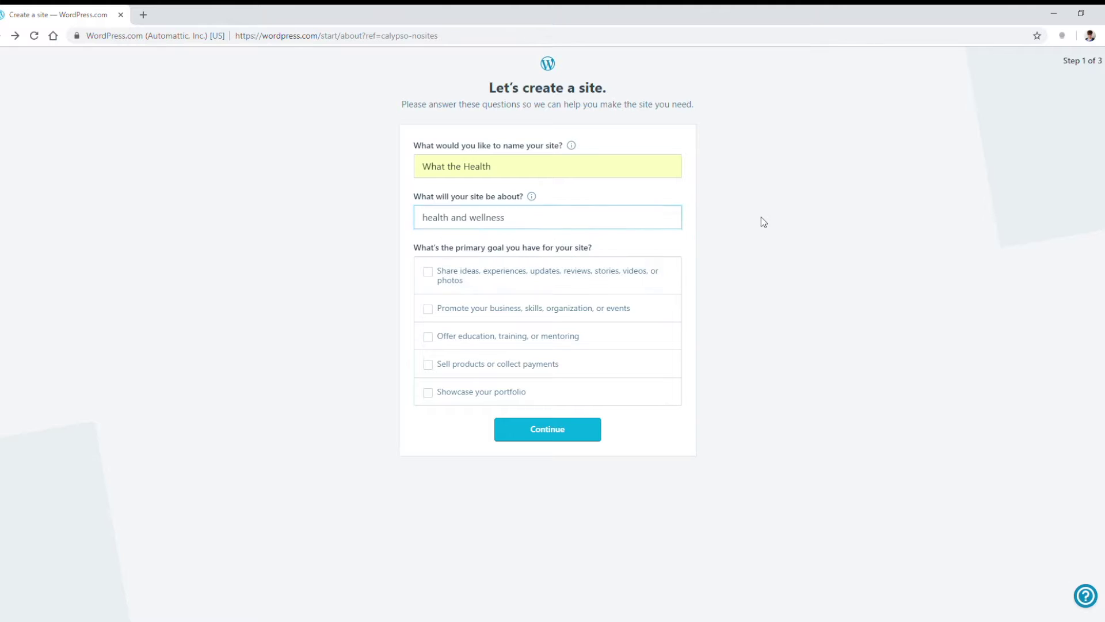
# - Select the goals for sharing ideas, promoting a business, offering education and selling products, and continue to the site address
pyautogui.click(473, 276)
pyautogui.click(471, 313)
pyautogui.click(473, 340)
pyautogui.click(473, 368)
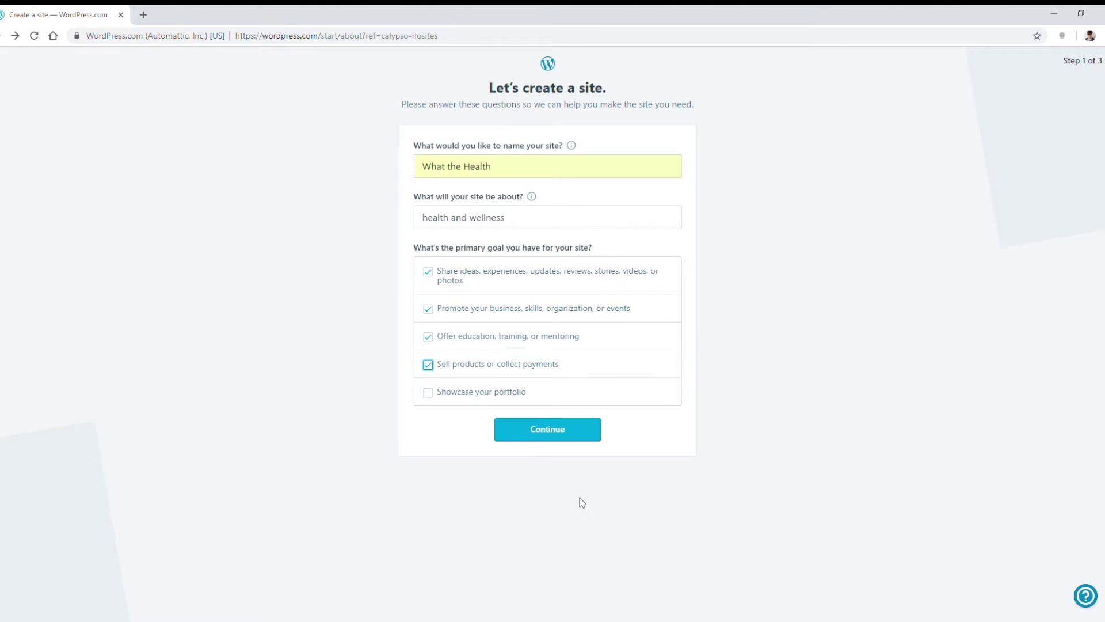
pyautogui.click(563, 433)
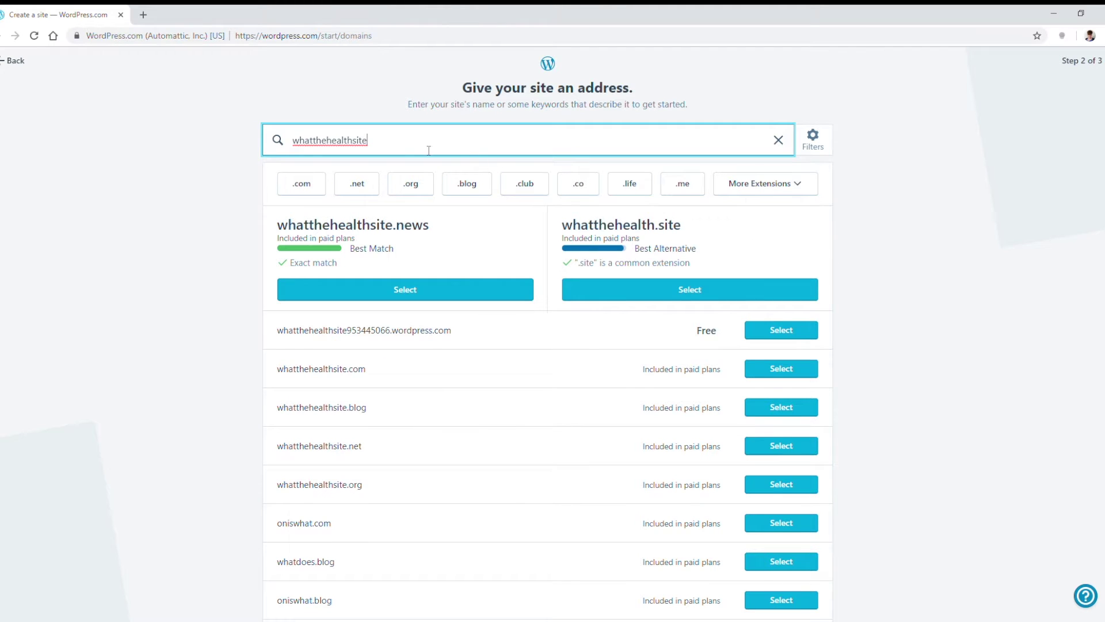
# - Search the site addresses for "whatthehealth" and pick the free wordpress.com address with the Free plan
pyautogui.moveTo(457, 150); pyautogui.dragTo(260, 143)
pyautogui.press('BackSpace')
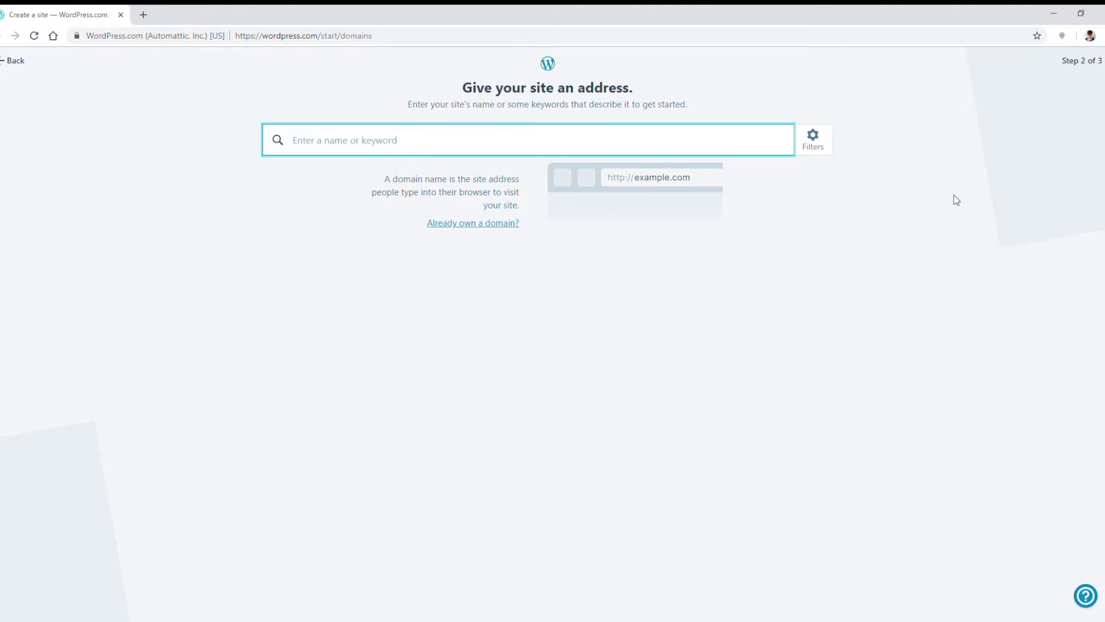
pyautogui.write('whatthehealth')
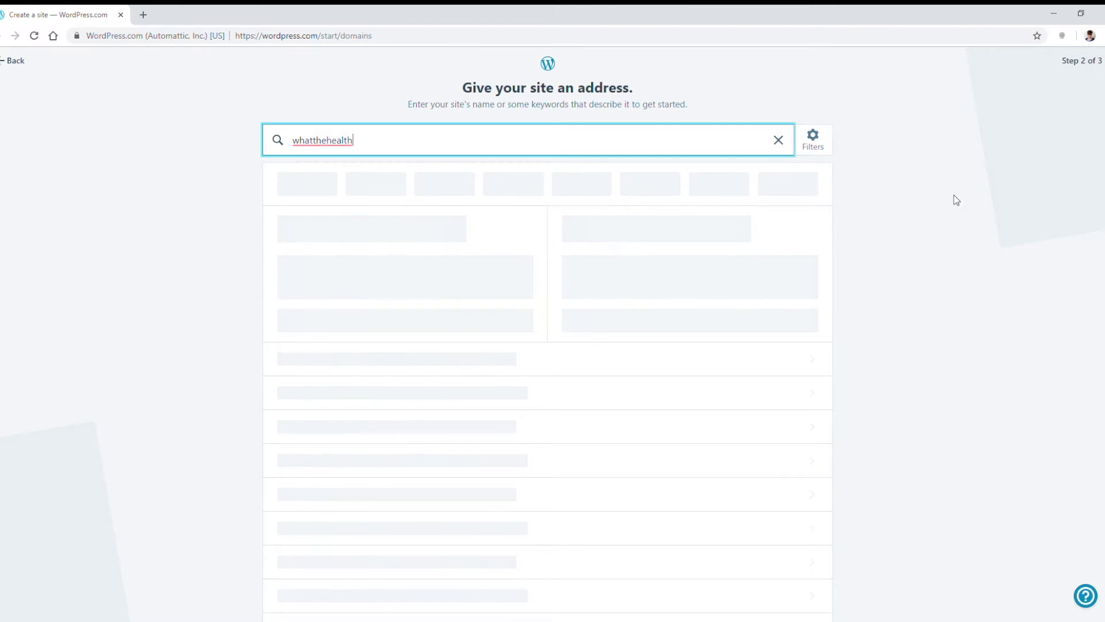
pyautogui.scroll(-1, 835, 271)
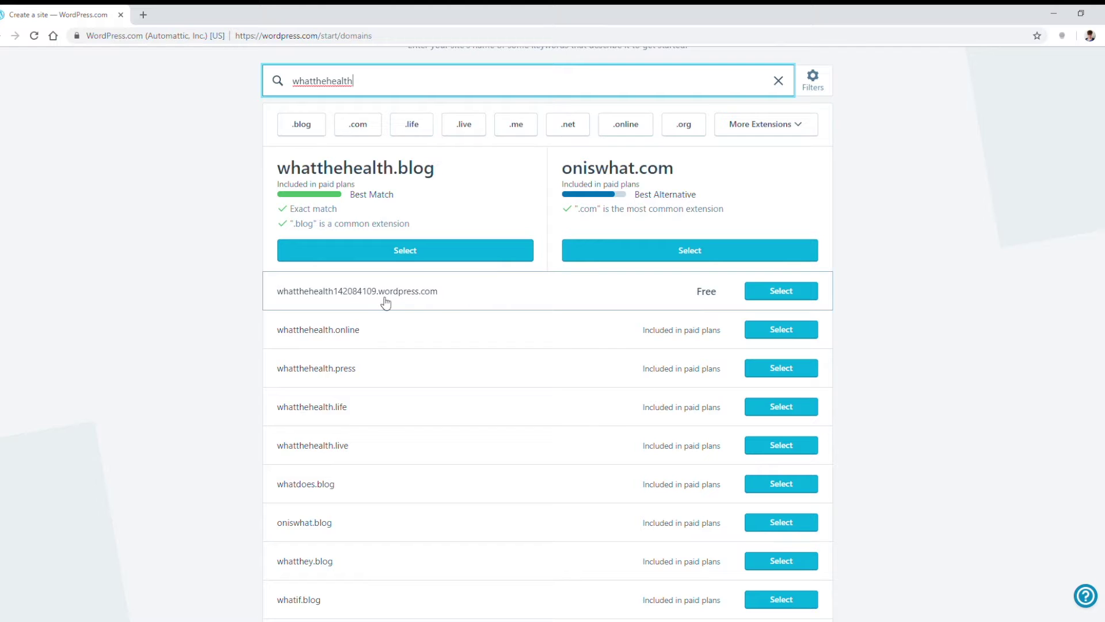
pyautogui.scroll(-1, 665, 324)
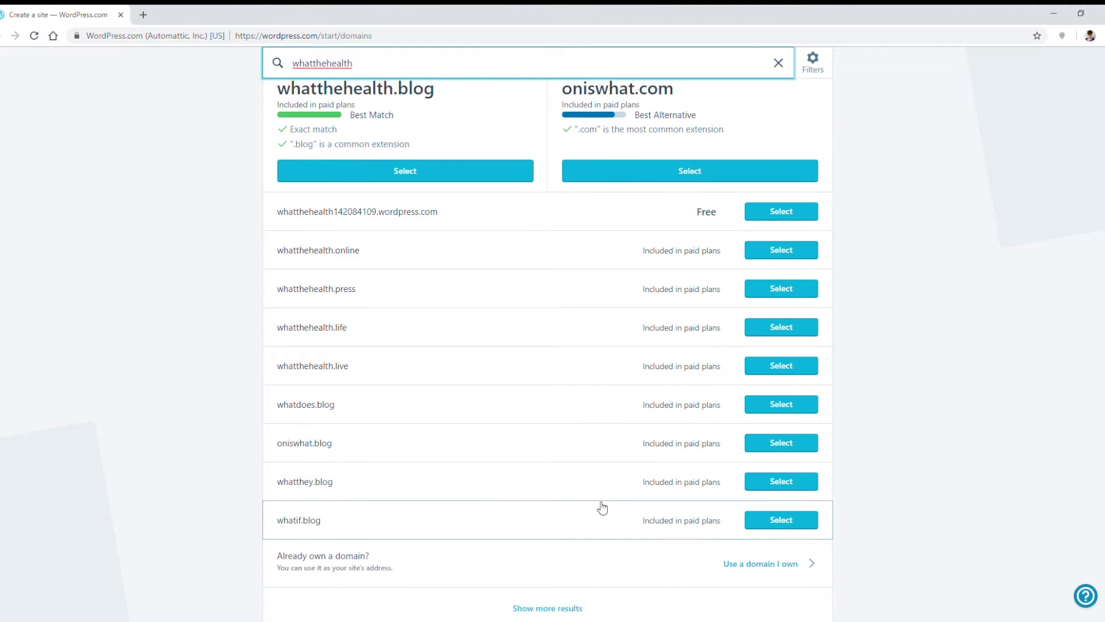
pyautogui.scroll(3, 587, 434)
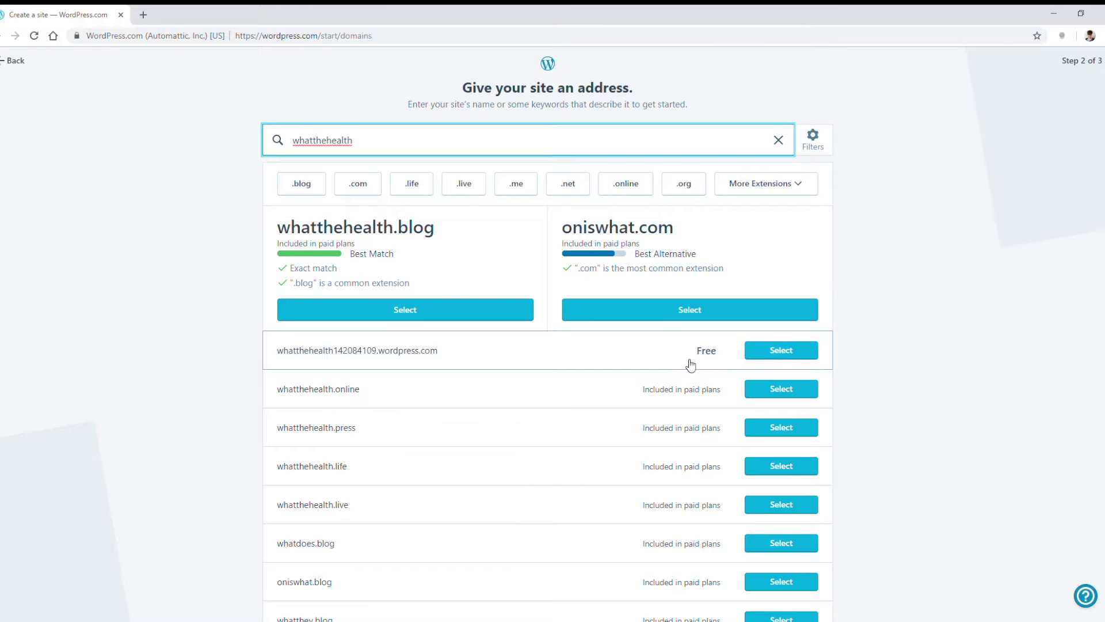
pyautogui.click(786, 352)
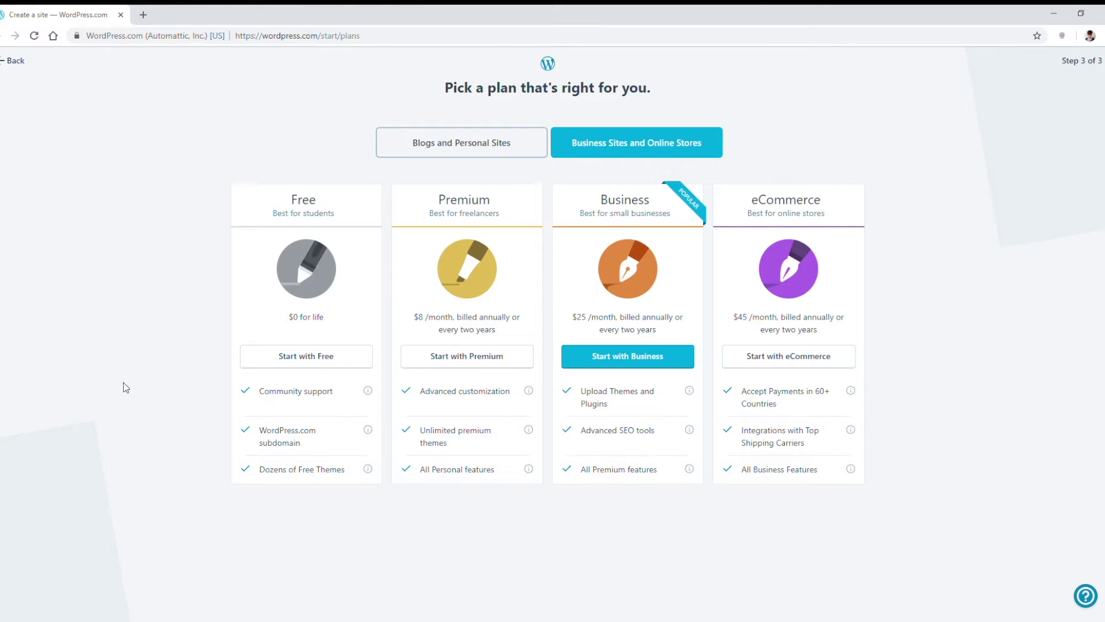
pyautogui.click(312, 361)
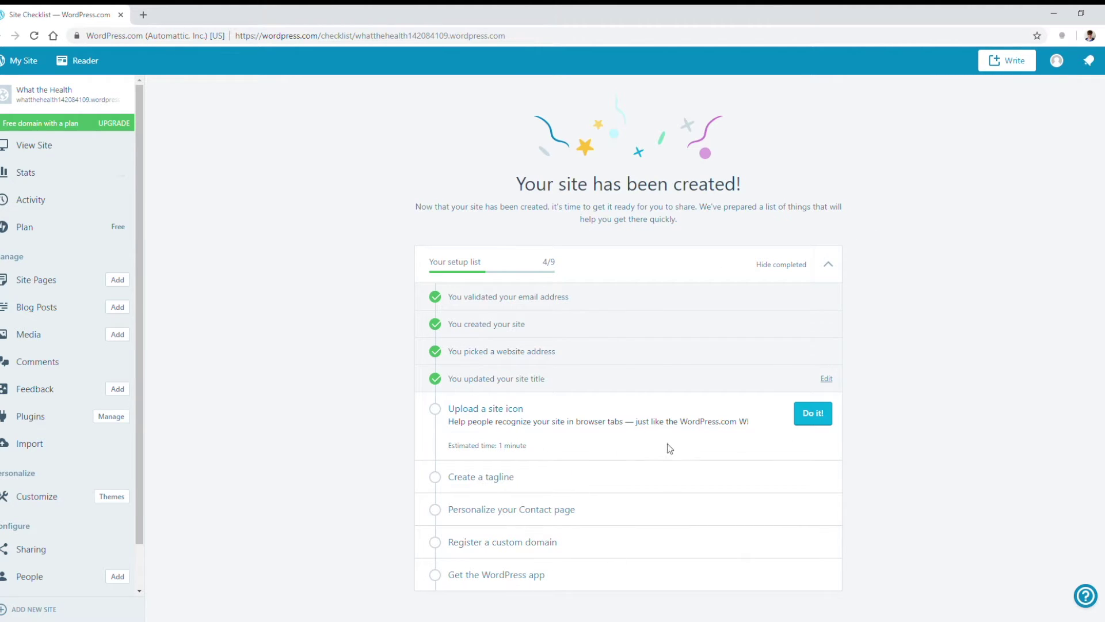
# - Set the green question mark image as the site icon and return to the setup checklist
pyautogui.click(811, 422)
pyautogui.click(463, 264)
pyautogui.click(264, 248)
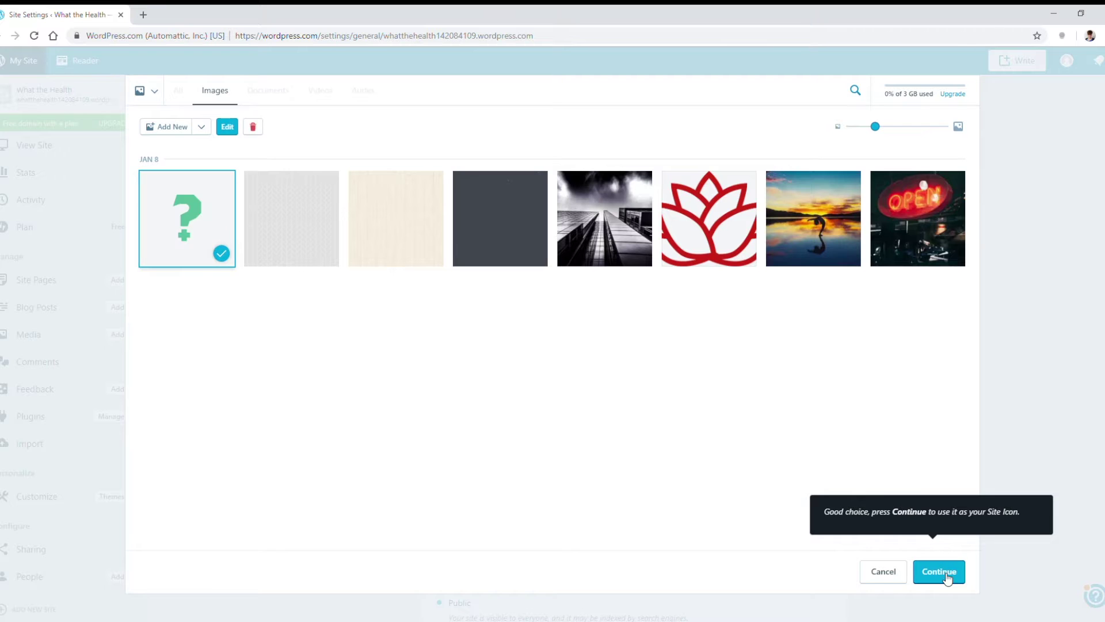
pyautogui.click(945, 573)
pyautogui.click(951, 572)
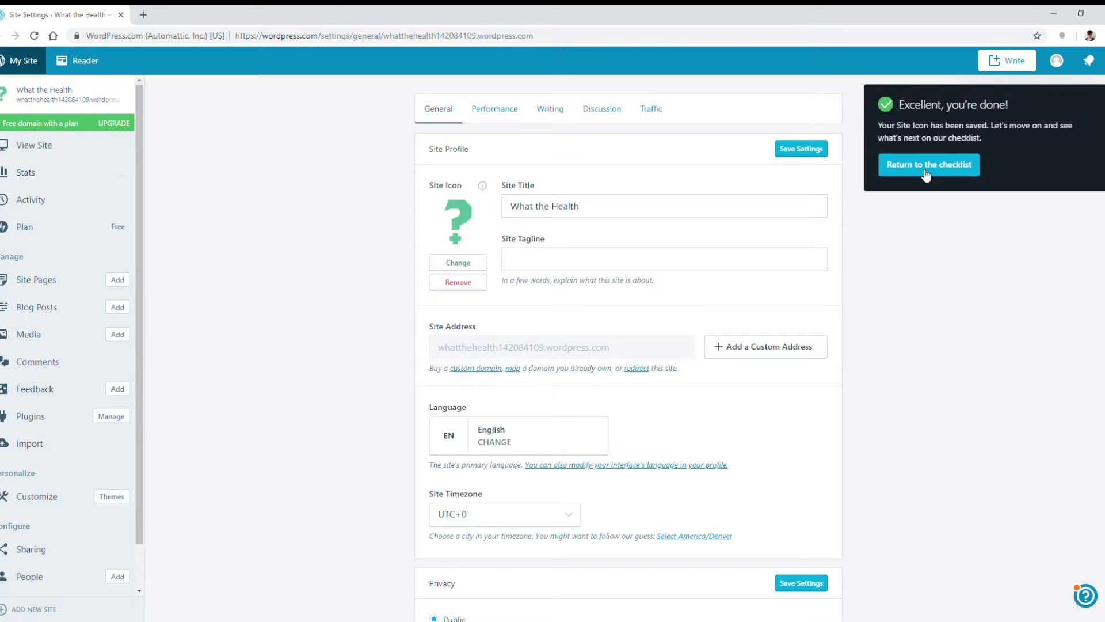
pyautogui.click(806, 149)
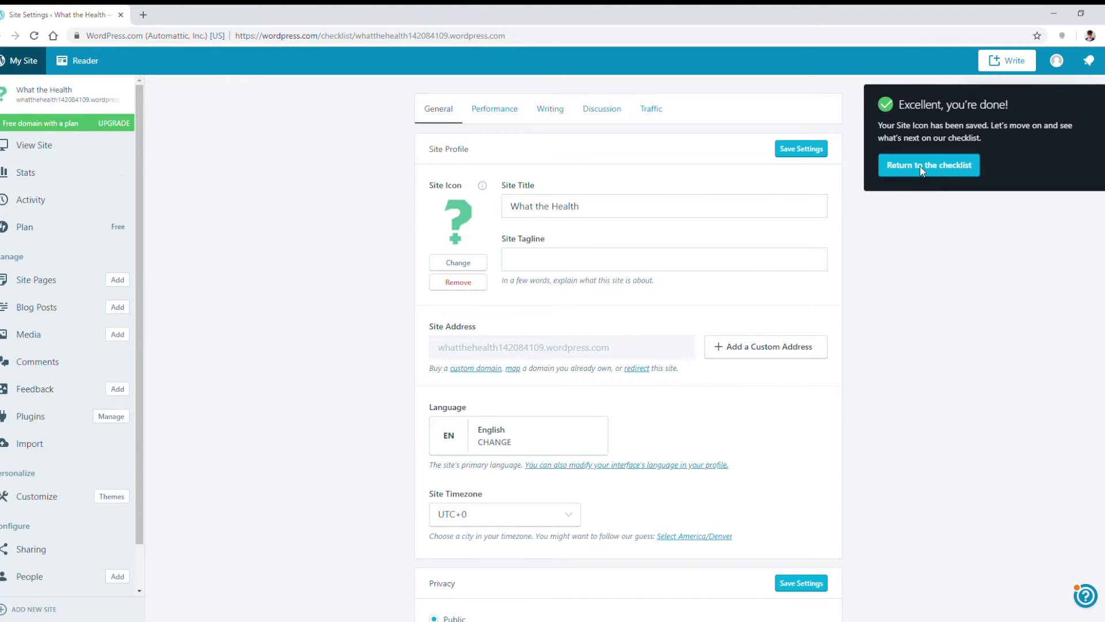
pyautogui.click(944, 166)
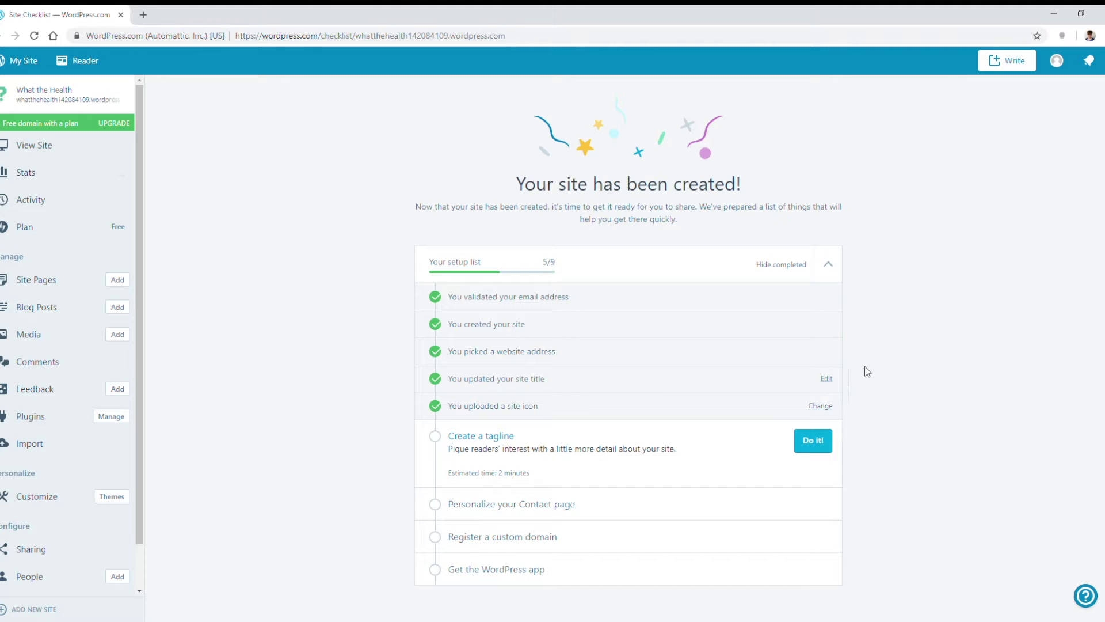
# - Set the site tagline to "What the Health? is dedicated to helping real people get realistic advice about developing a healthy lifestyle—without the Instagram filter."
pyautogui.click(813, 440)
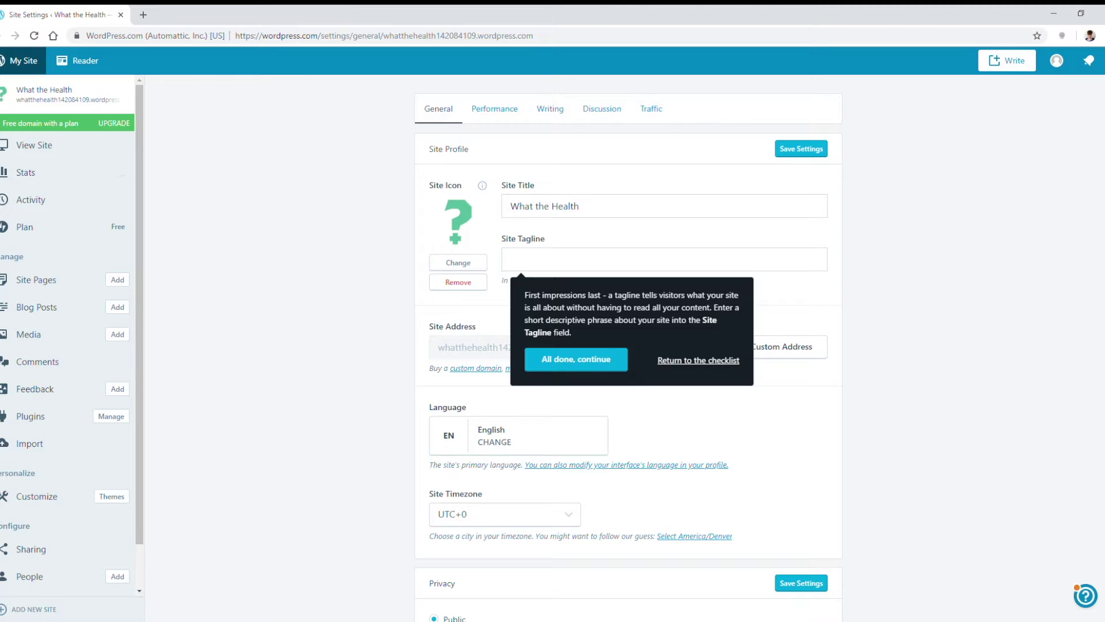
pyautogui.click(570, 260)
pyautogui.hotkey('ctrl', 'v')
pyautogui.click(590, 361)
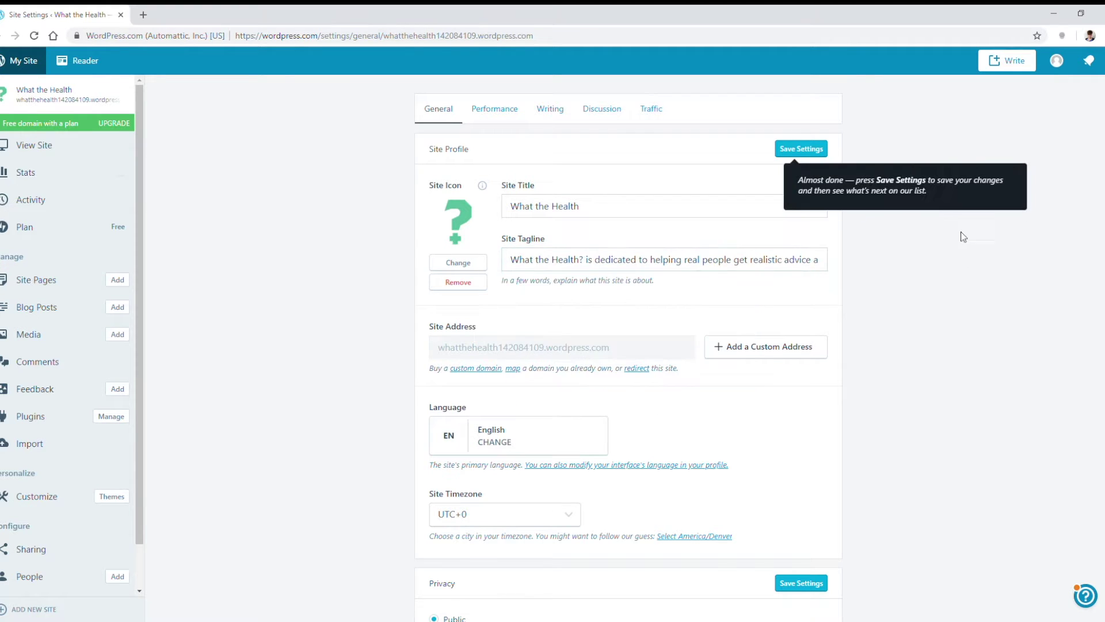
pyautogui.click(817, 150)
pyautogui.click(898, 167)
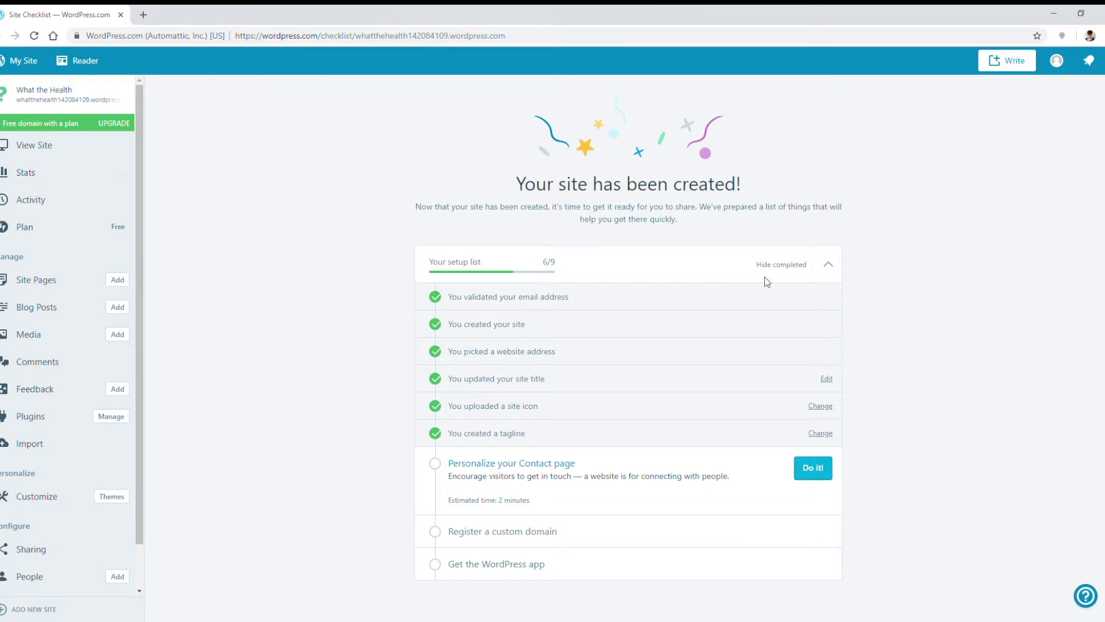
# - Collapse the completed setup tasks and view the site's Home and Blog pages
pyautogui.click(831, 273)
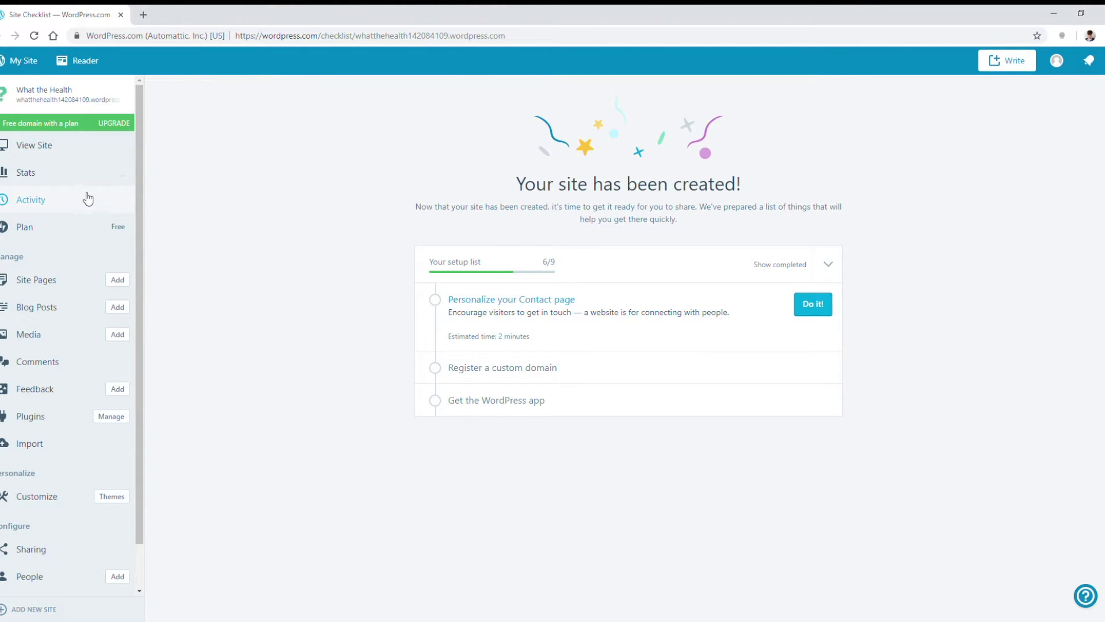
pyautogui.click(46, 147)
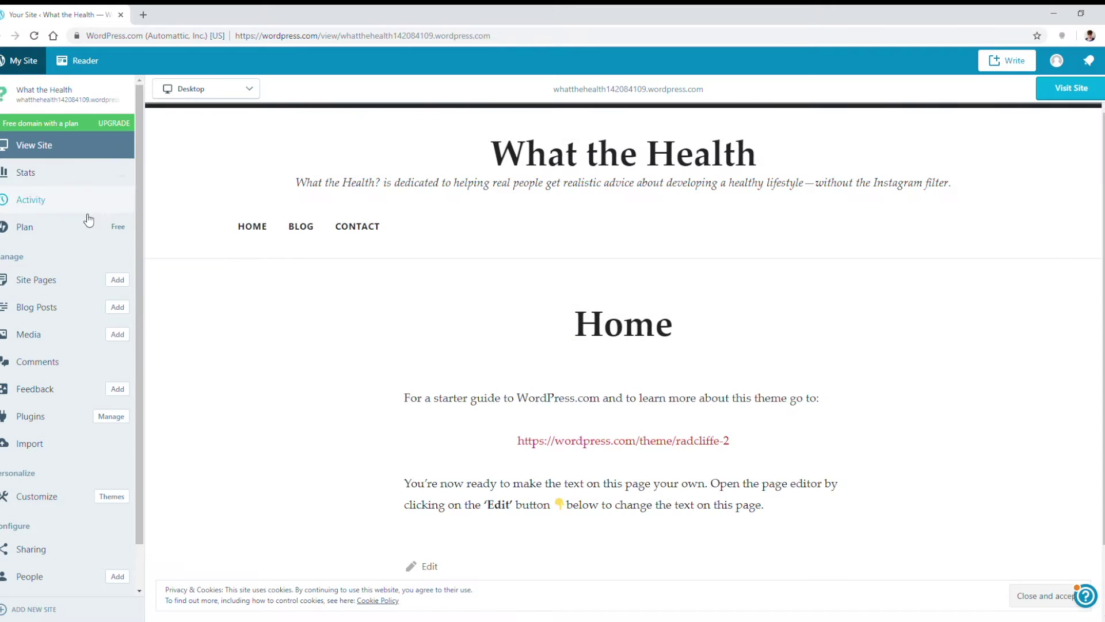
pyautogui.scroll(-2, 597, 258)
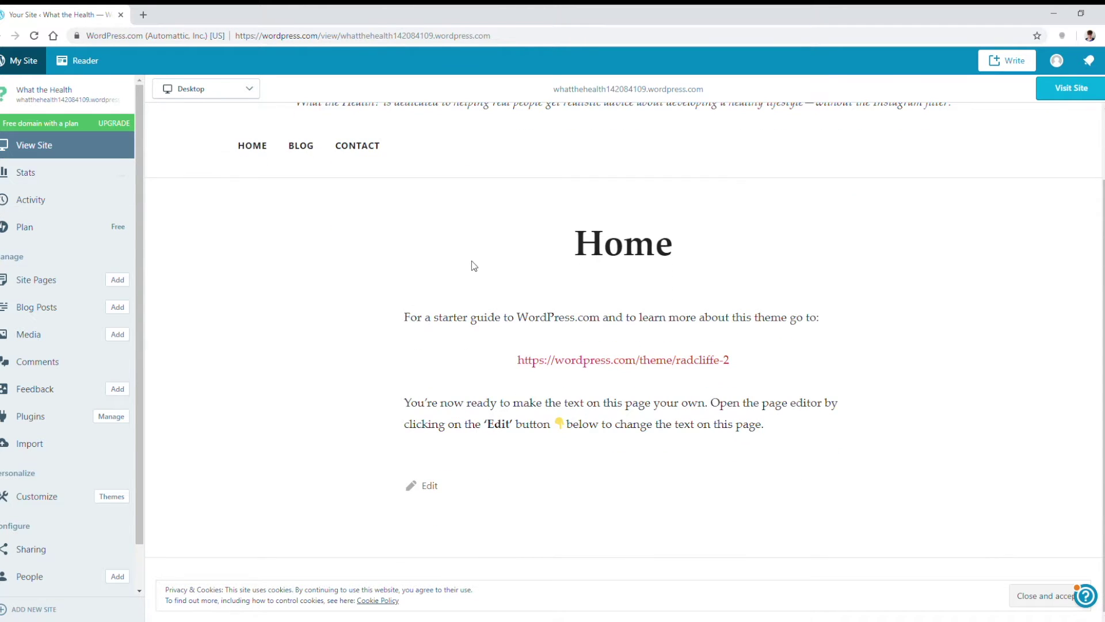
pyautogui.scroll(2, 474, 266)
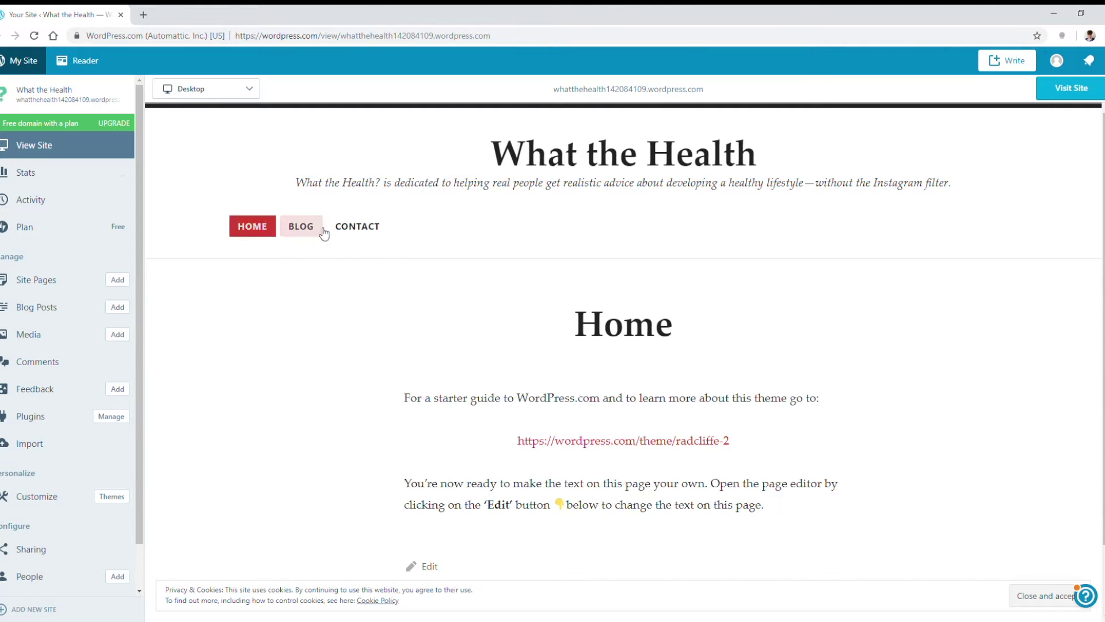
pyautogui.click(342, 227)
pyautogui.click(306, 227)
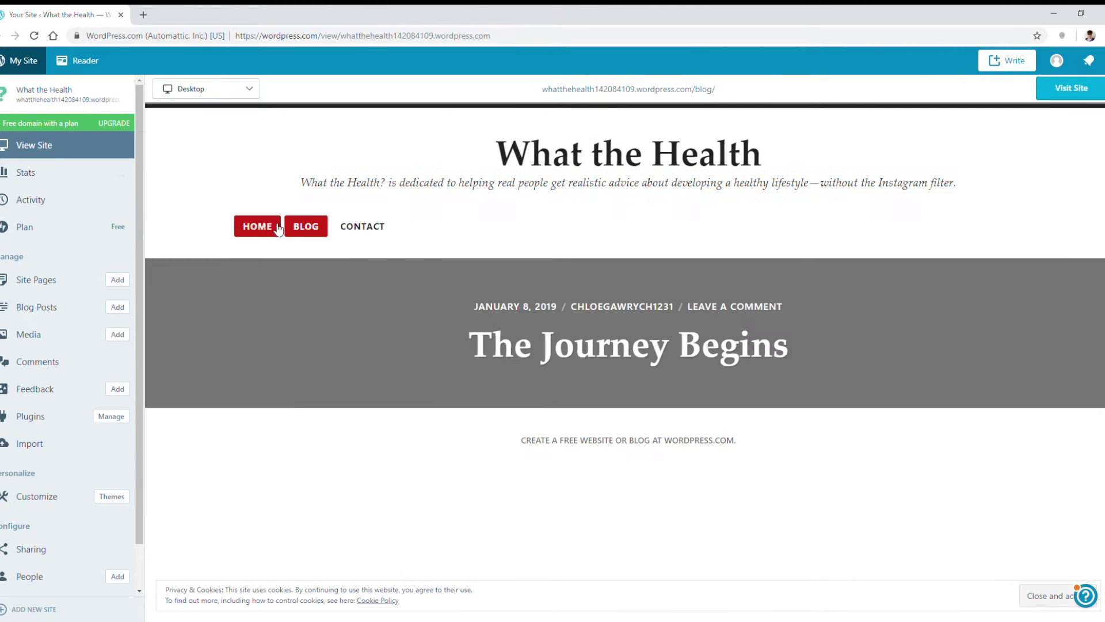
pyautogui.click(274, 228)
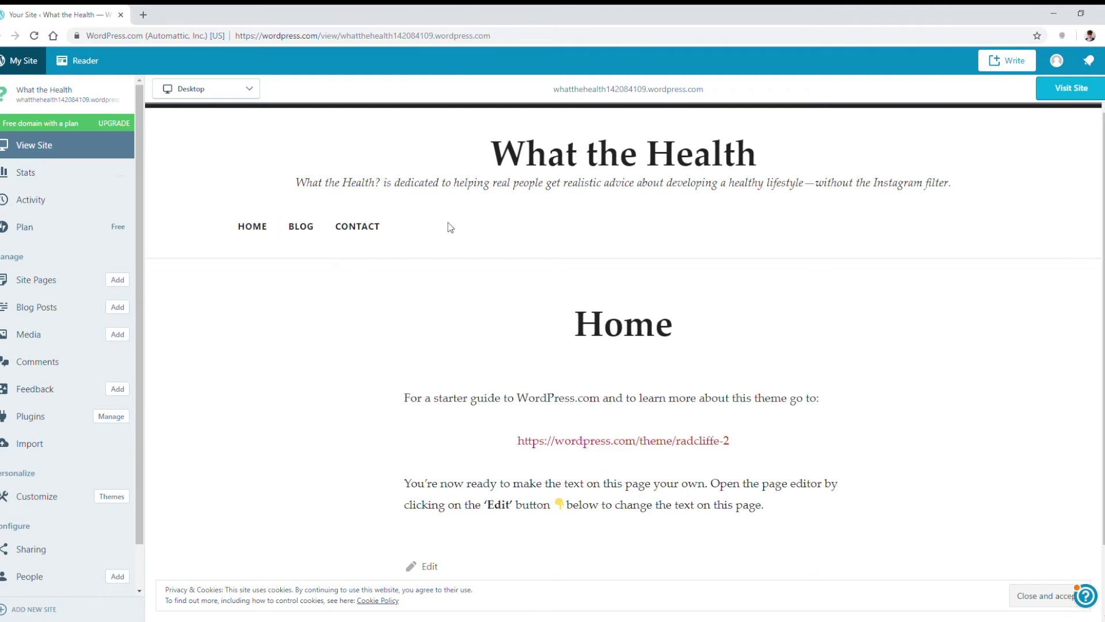
# - Preview the site's home page at Tablet and Phone sizes, and return to the Desktop view
pyautogui.click(217, 90)
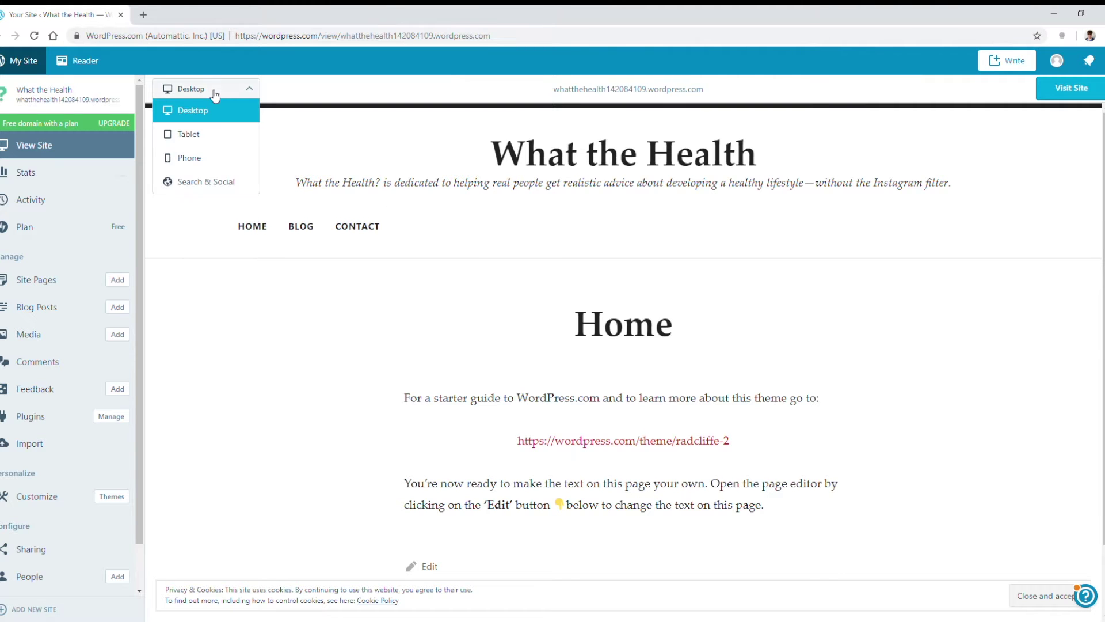
pyautogui.click(213, 134)
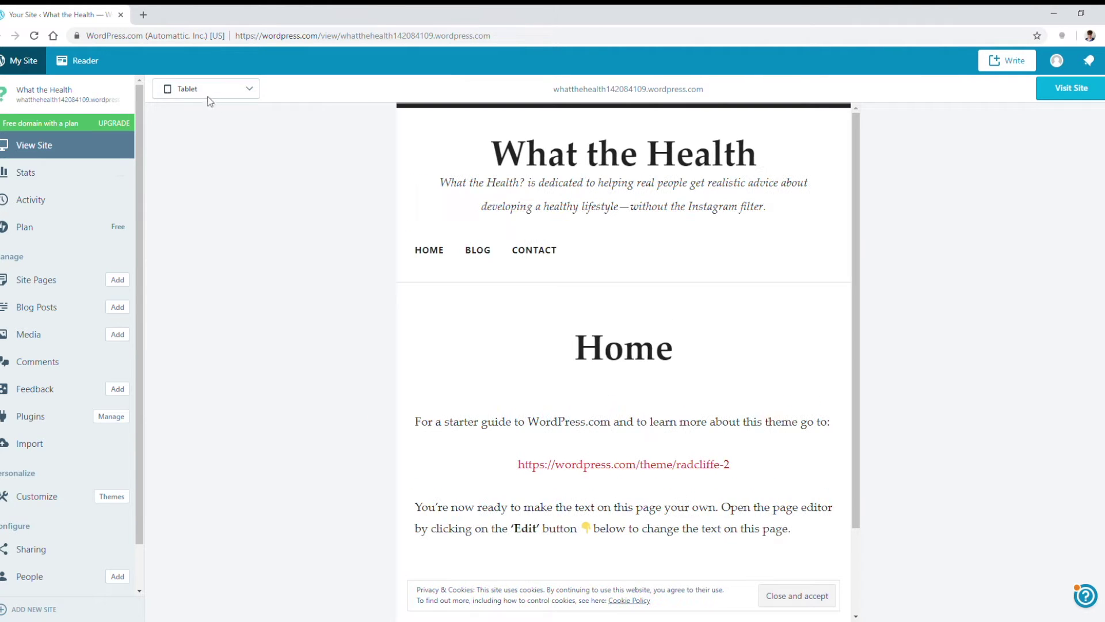
pyautogui.click(211, 95)
pyautogui.click(213, 159)
pyautogui.click(210, 93)
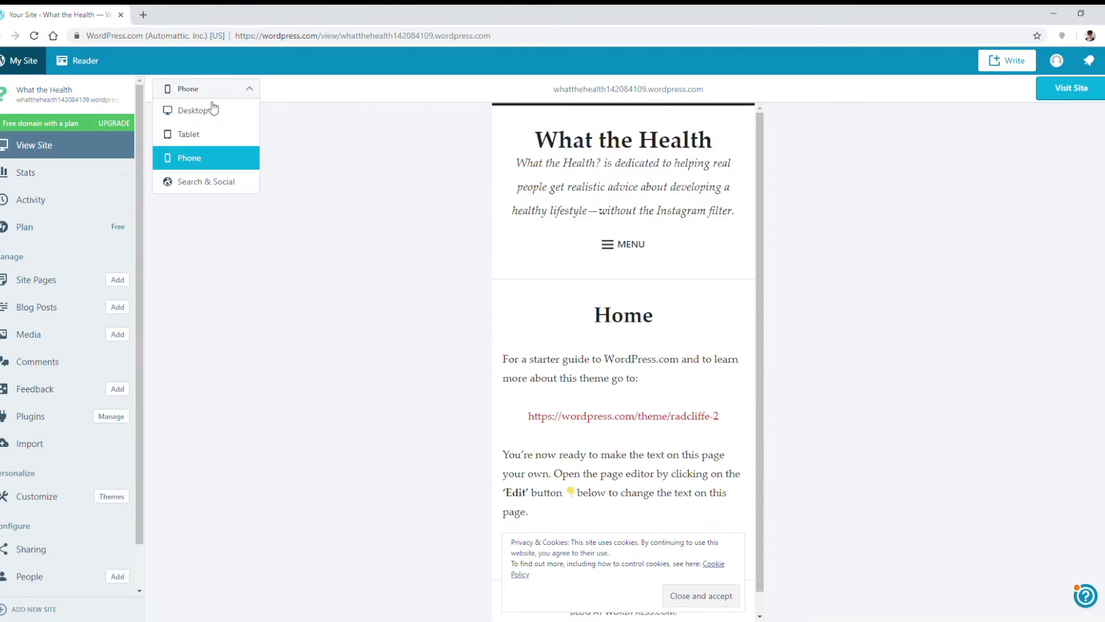
pyautogui.click(215, 112)
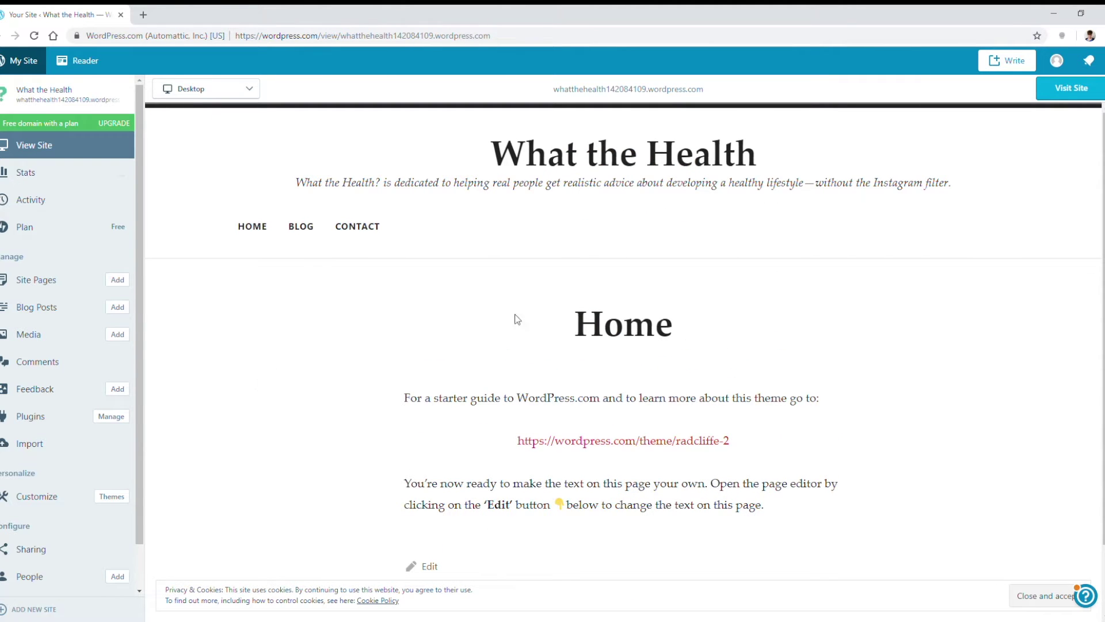
# - Check the site's traffic stats and browse the available WordPress.com themes
pyautogui.click(34, 176)
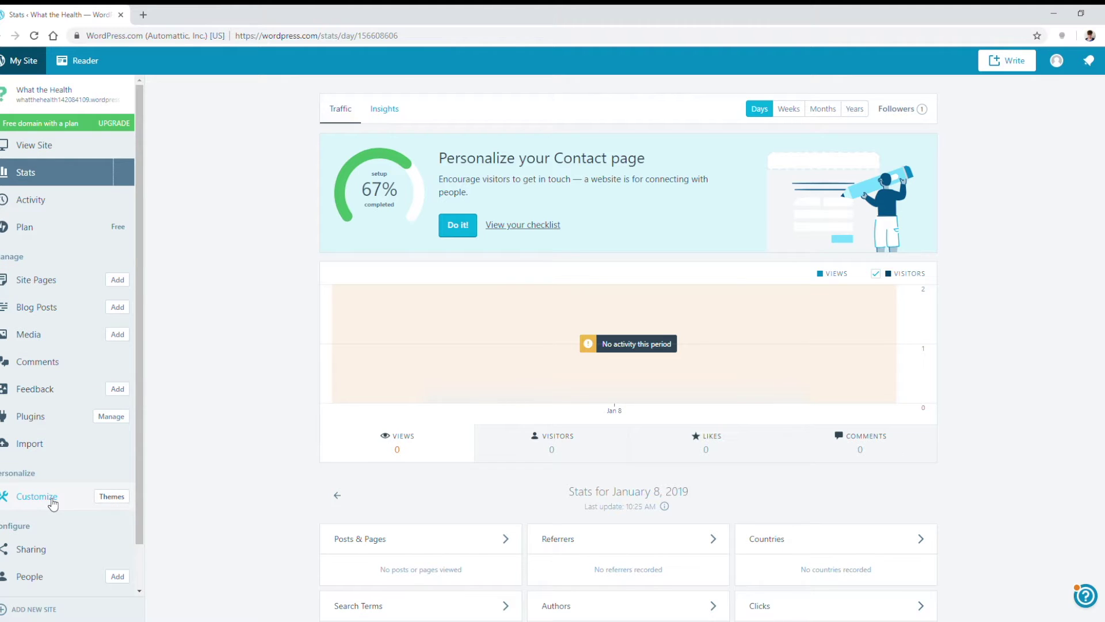
pyautogui.click(104, 499)
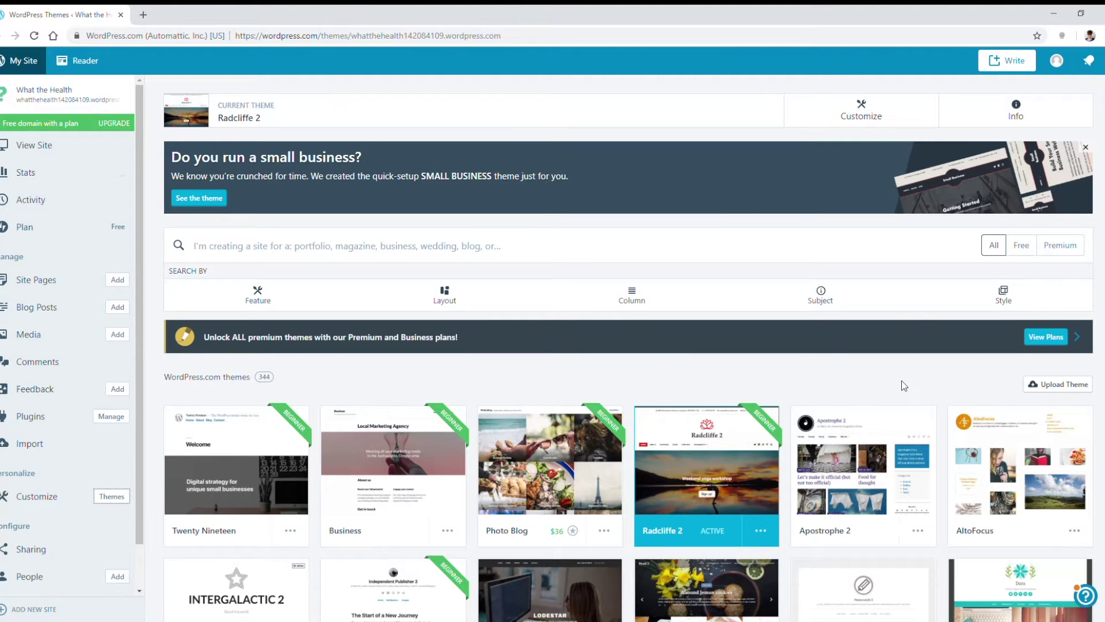
pyautogui.scroll(-7, 904, 382)
pyautogui.scroll(4, 821, 386)
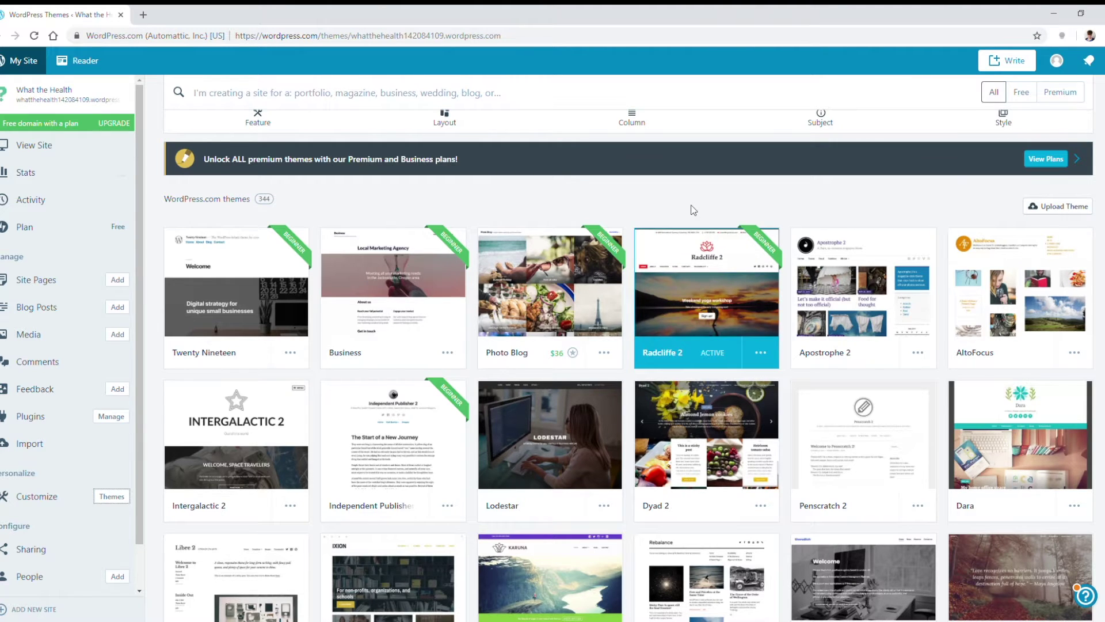
pyautogui.scroll(3, 670, 193)
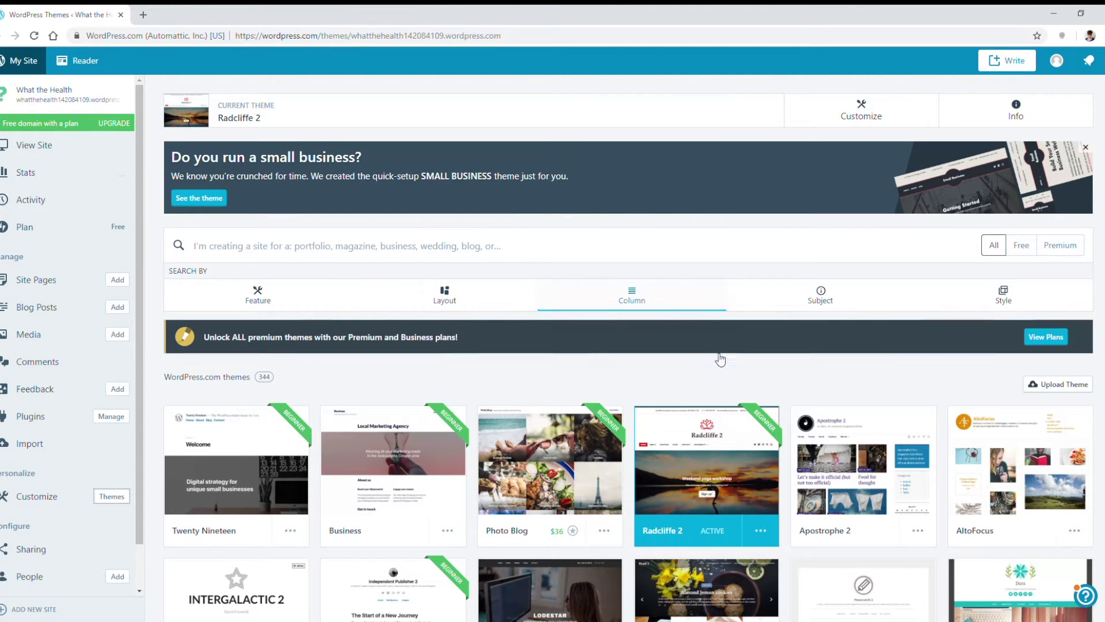
# - Browse the full theme catalogue, filter it to Free themes, and look through the Premium themes
pyautogui.scroll(-15, 778, 387)
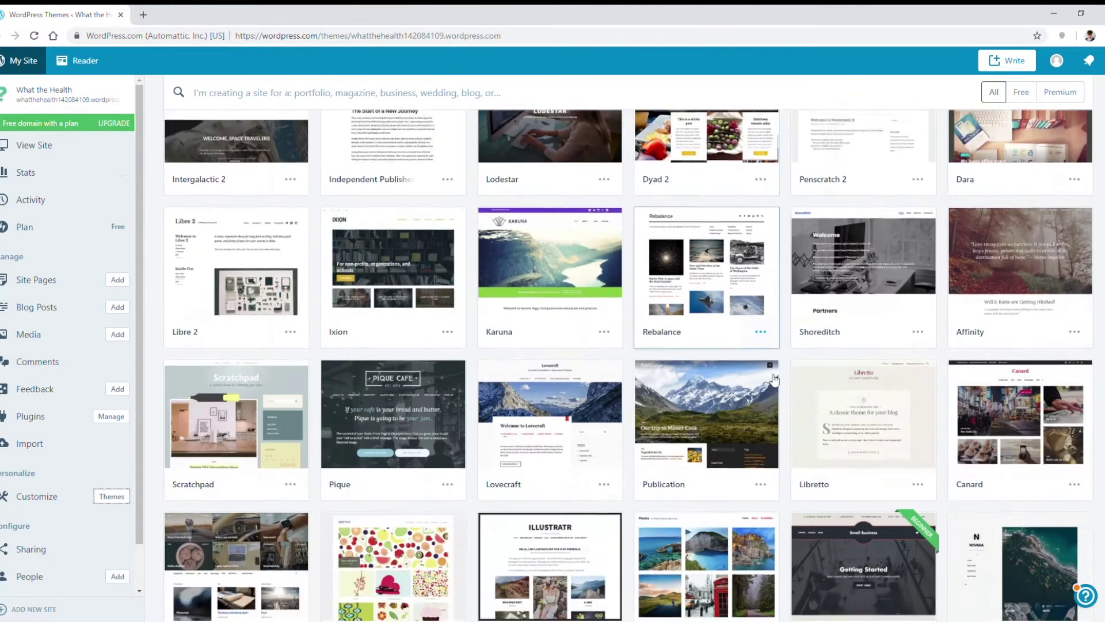
pyautogui.scroll(15, 762, 360)
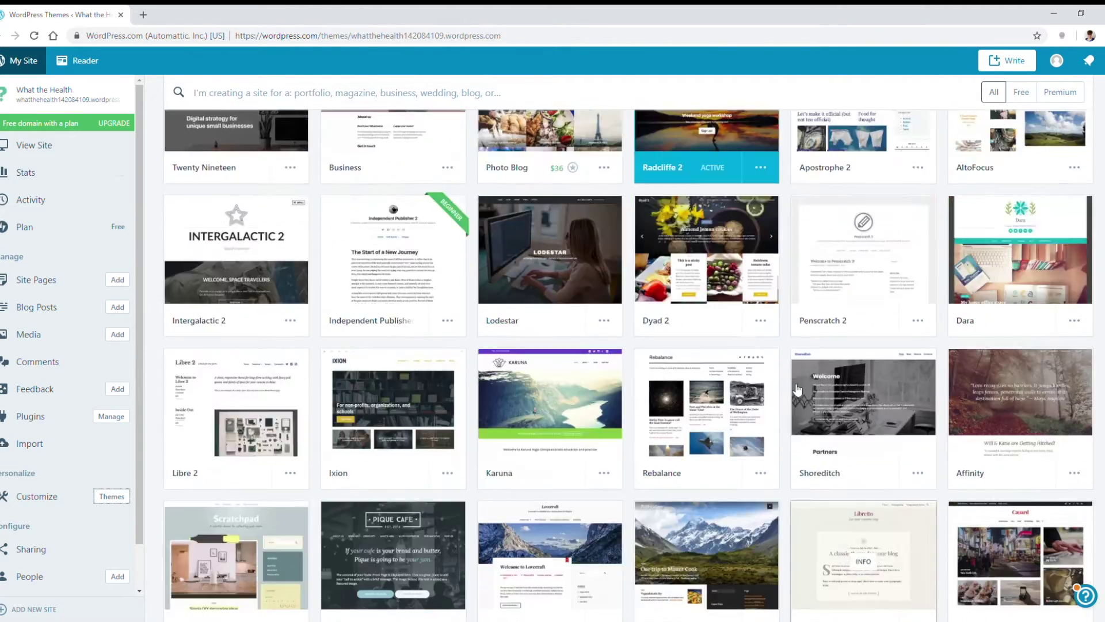
pyautogui.click(1016, 247)
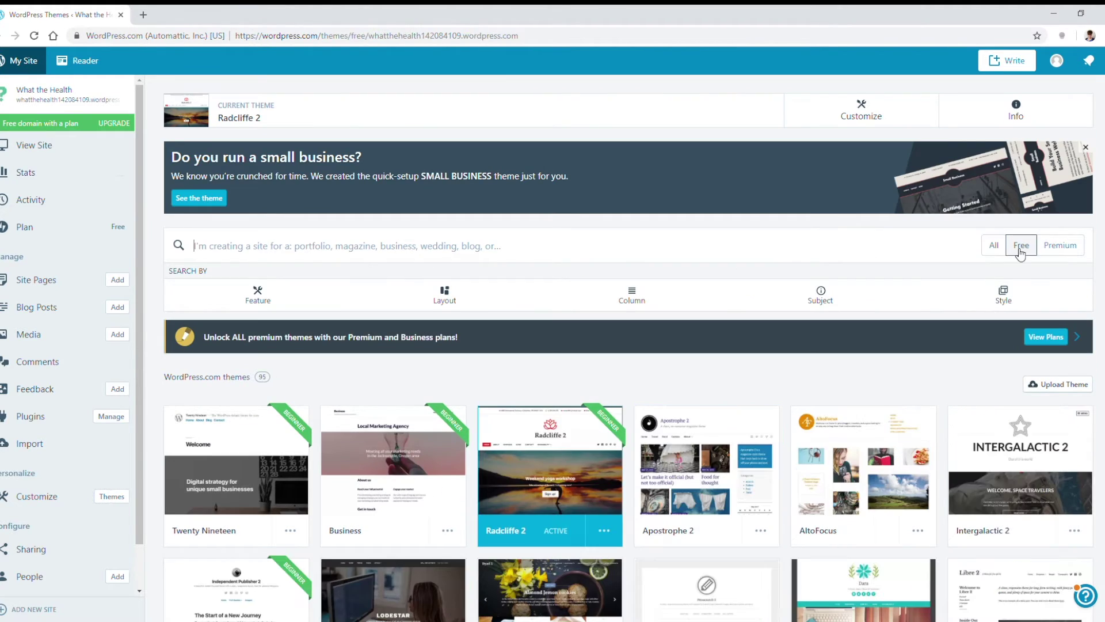
pyautogui.click(1057, 249)
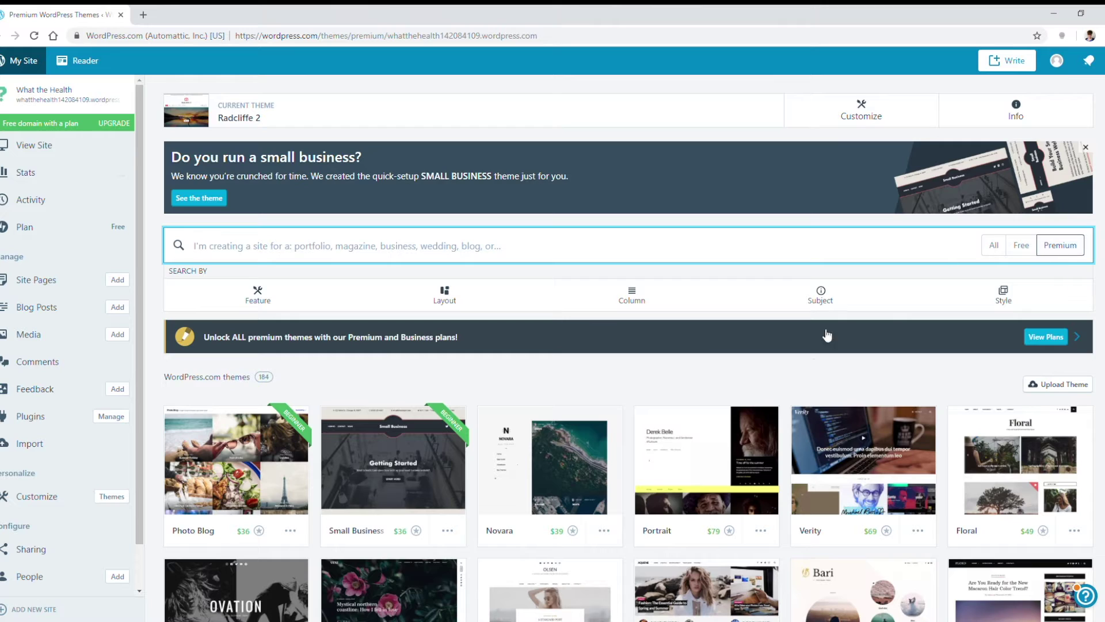
pyautogui.scroll(-3, 749, 449)
pyautogui.scroll(-10, 824, 403)
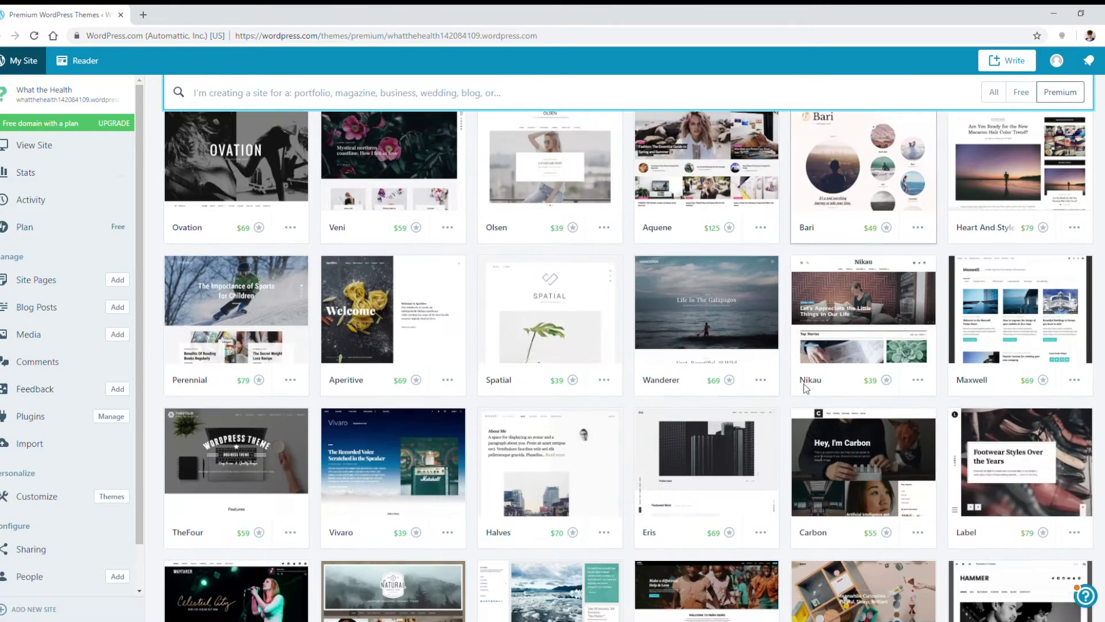
pyautogui.scroll(-4, 750, 370)
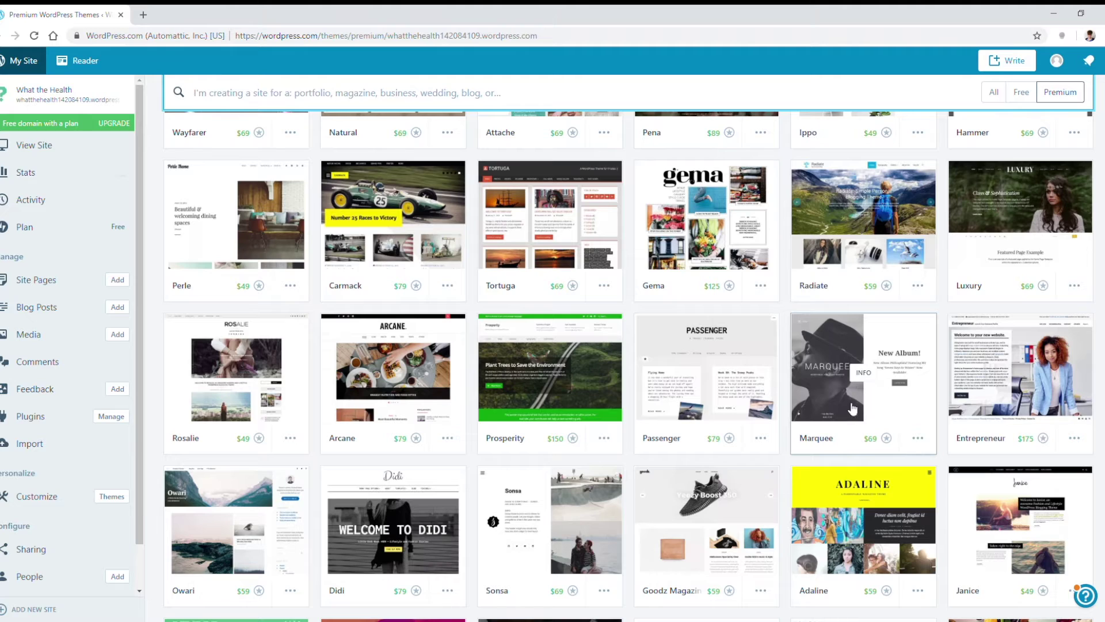
pyautogui.scroll(17, 782, 380)
pyautogui.scroll(3, 778, 378)
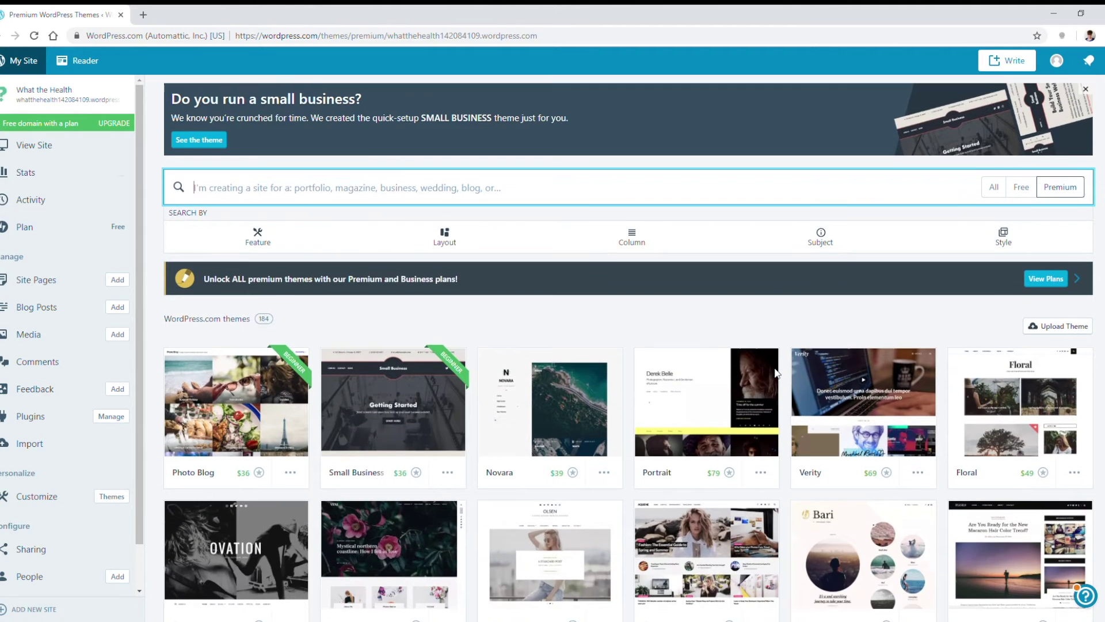
# - Look through the Free themes and return the catalogue to showing All themes
pyautogui.click(1026, 190)
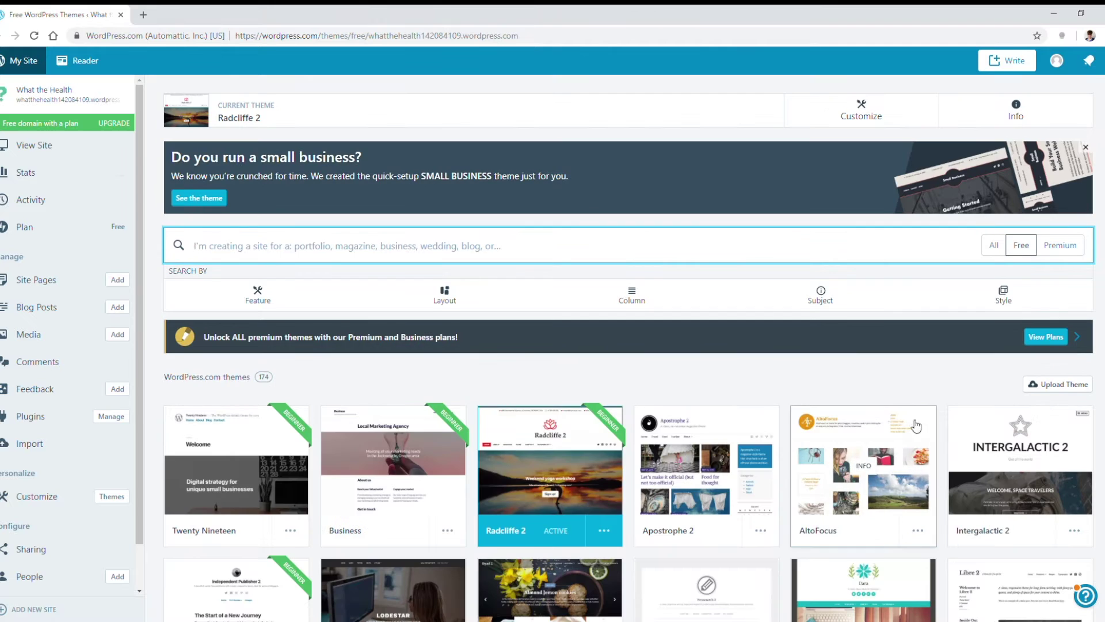
pyautogui.scroll(-14, 894, 383)
pyautogui.scroll(-9, 820, 417)
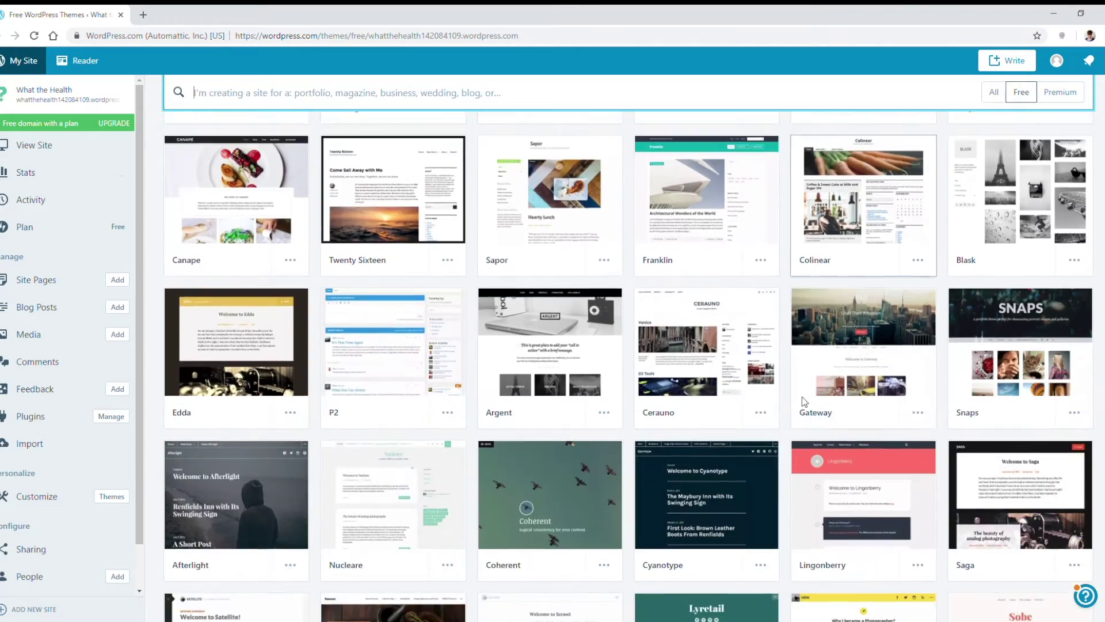
pyautogui.scroll(20, 803, 385)
pyautogui.scroll(5, 803, 385)
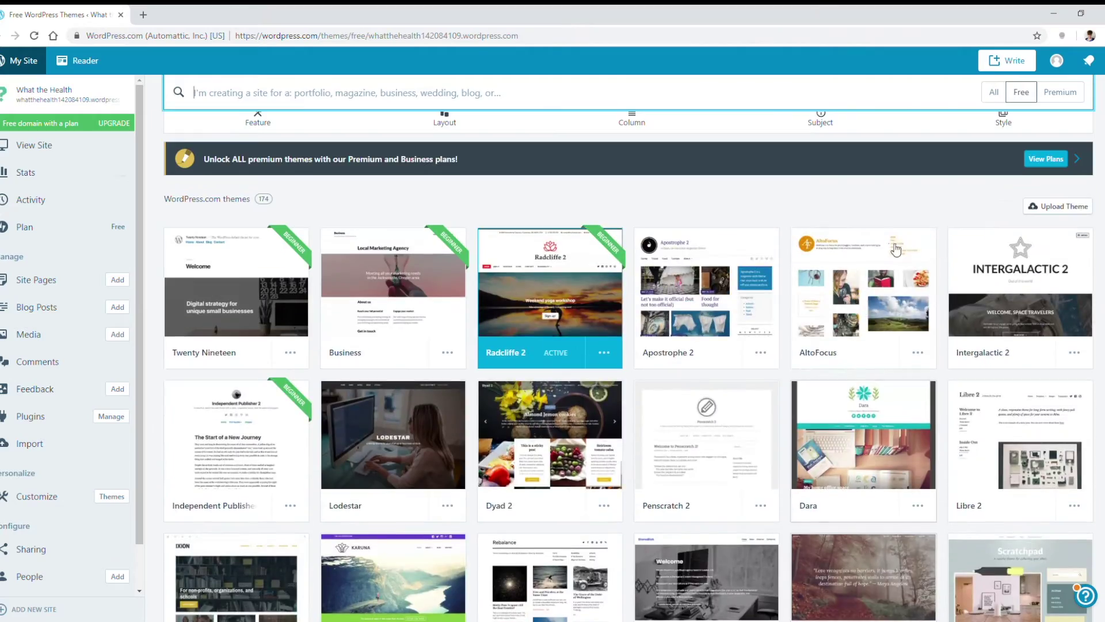
pyautogui.click(994, 245)
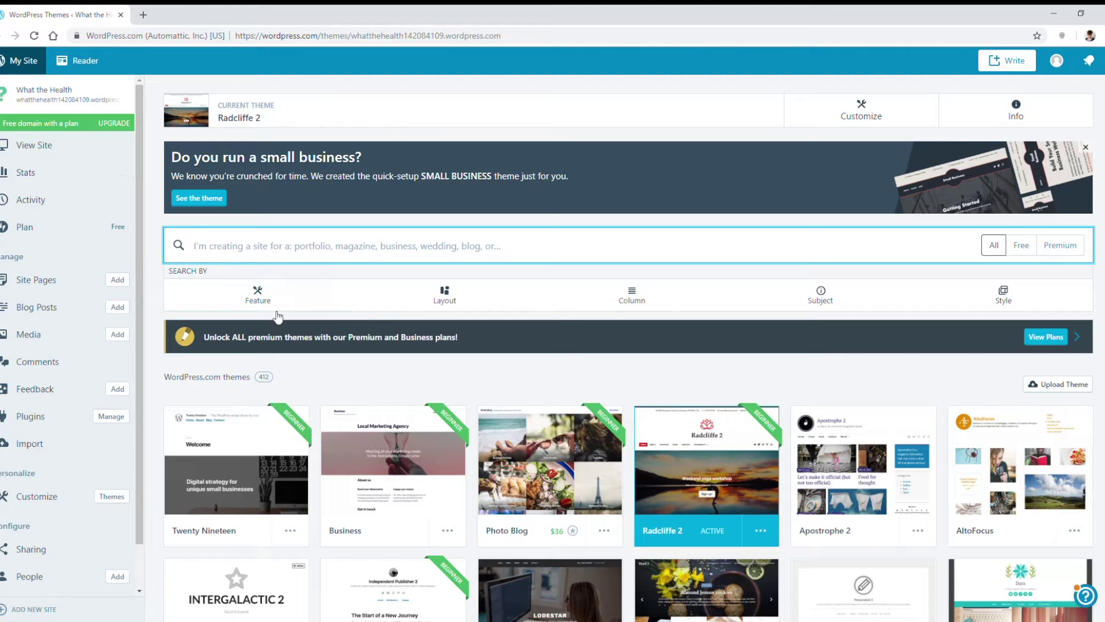
# - Check the theme search options for feature, layout, column and style, clearing the search after each one
pyautogui.click(268, 297)
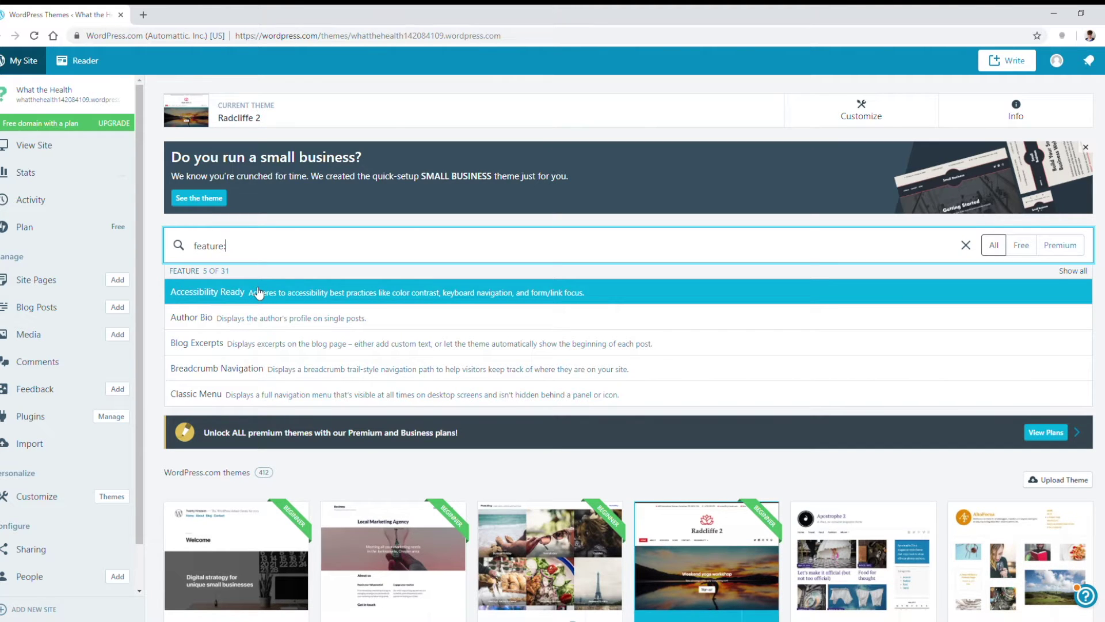
pyautogui.click(967, 246)
pyautogui.click(445, 292)
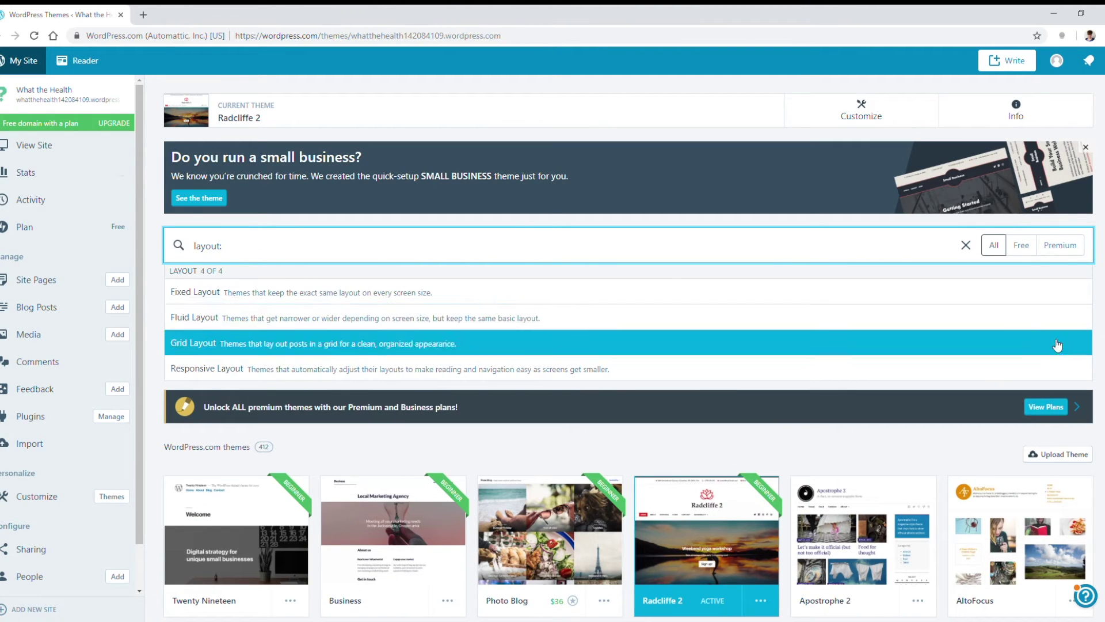
pyautogui.click(966, 245)
pyautogui.click(642, 309)
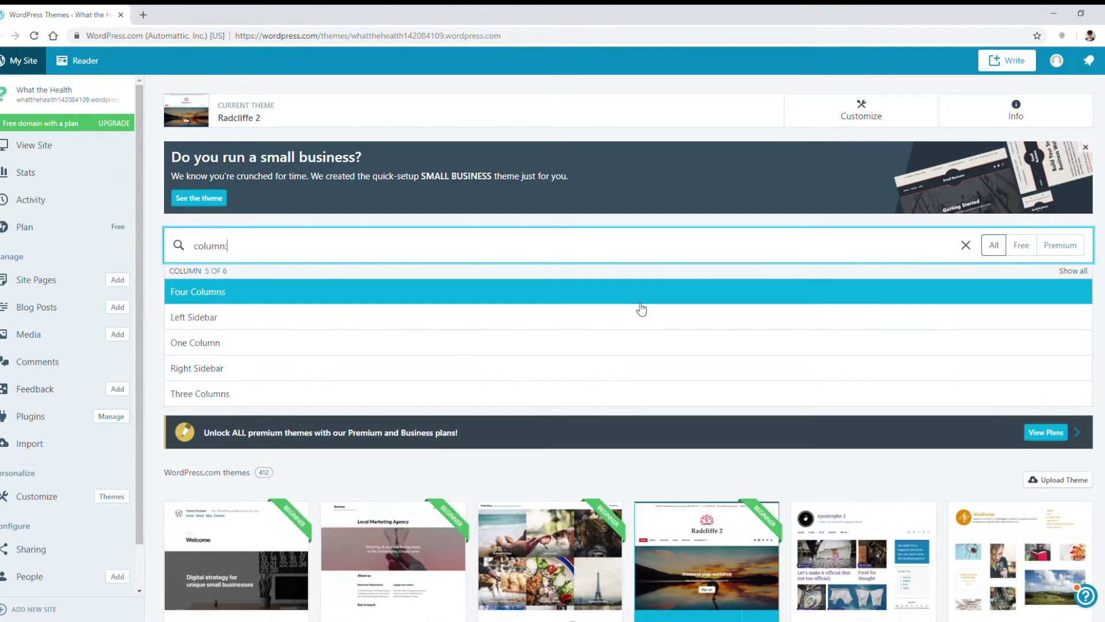
pyautogui.click(966, 245)
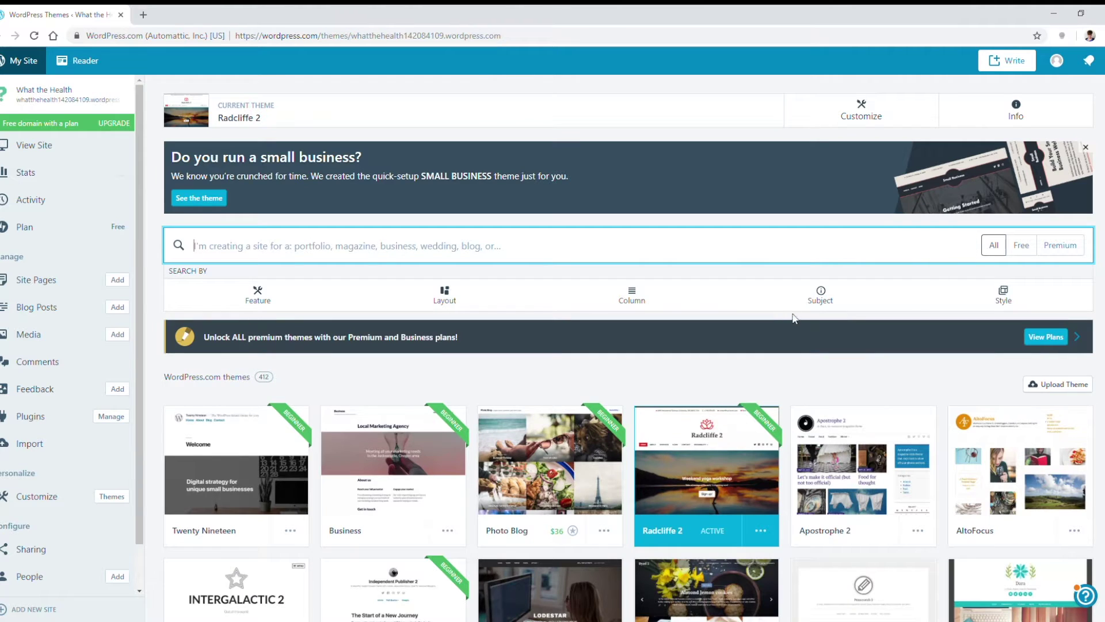
pyautogui.click(1008, 293)
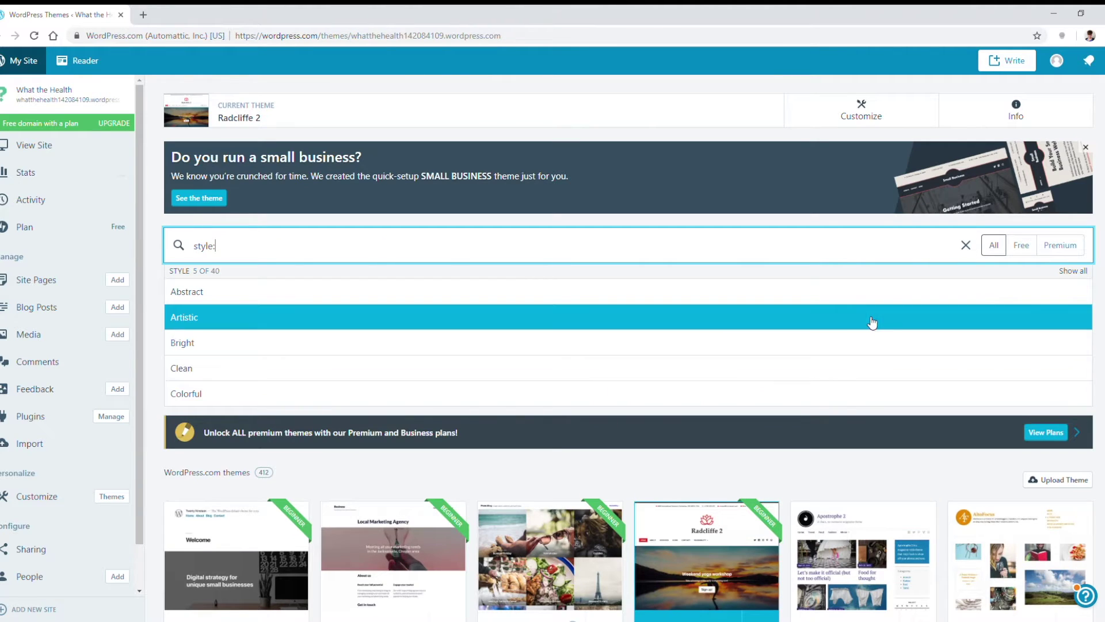
pyautogui.click(967, 246)
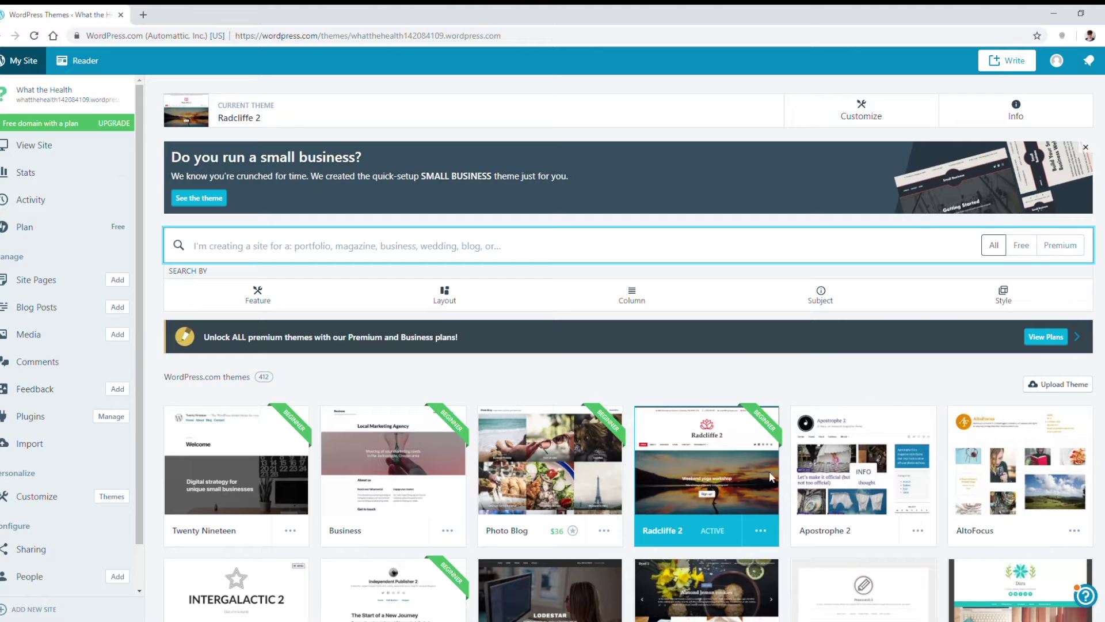
# - View the details page of the Apostrophe 2 theme and return to the theme catalogue
pyautogui.moveTo(711, 492)
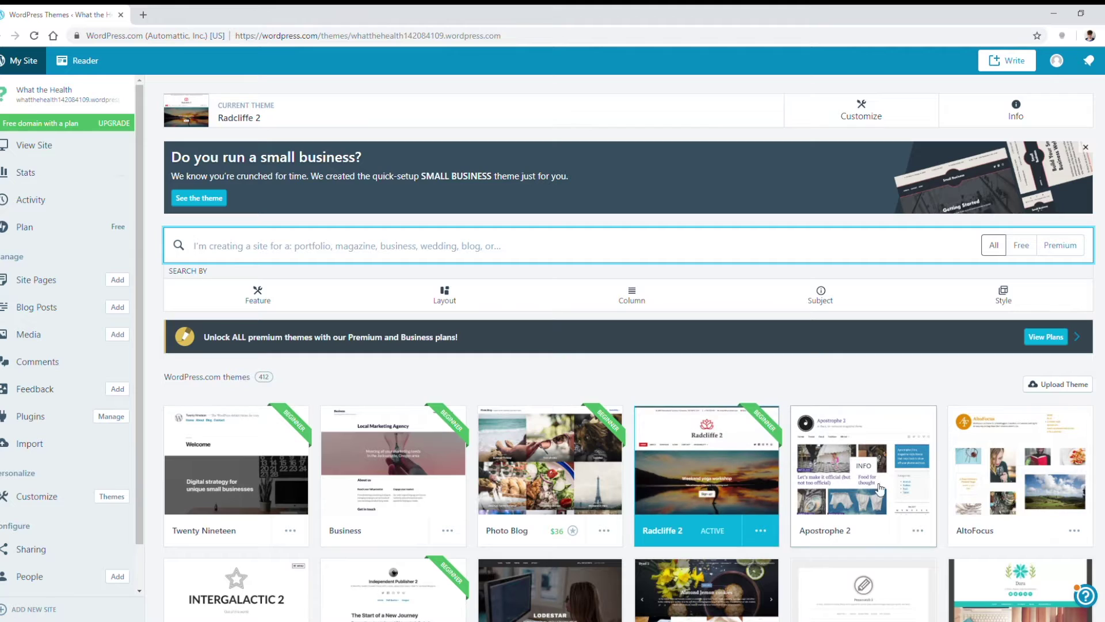
pyautogui.click(868, 499)
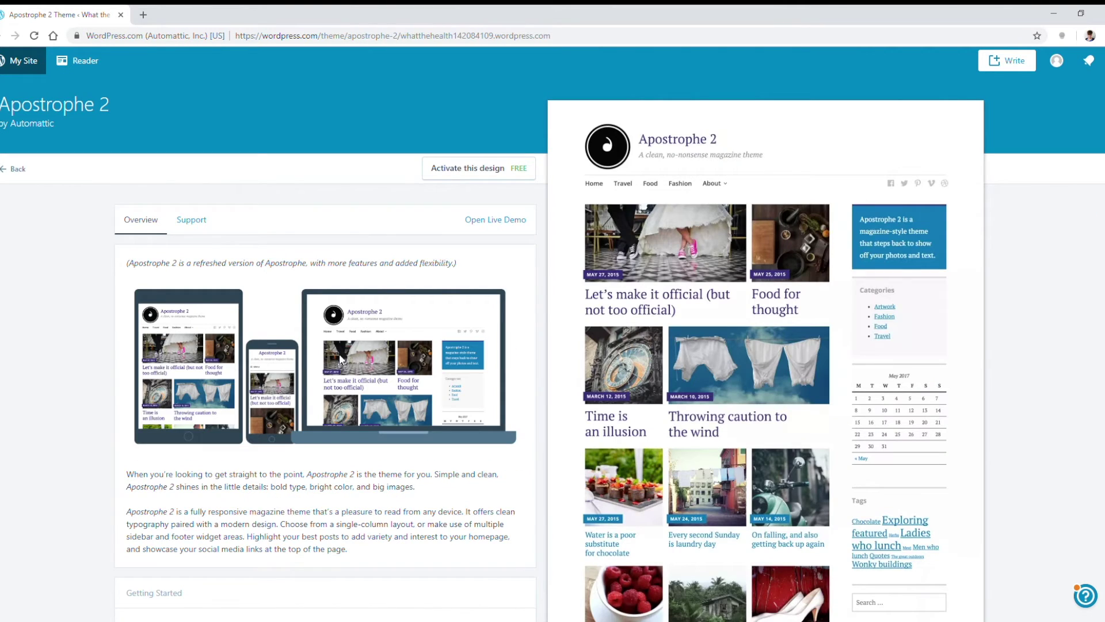
pyautogui.scroll(-8, 380, 309)
pyautogui.scroll(8, 354, 309)
pyautogui.click(16, 170)
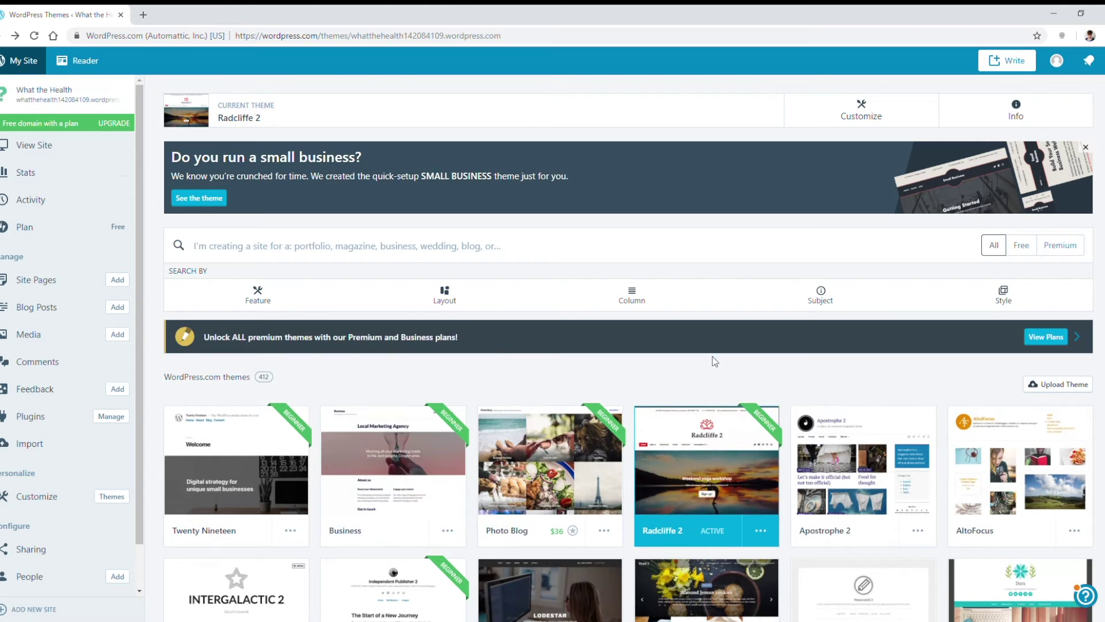
# - Customize the active Radcliffe 2 theme's site identity by uploading what-the-health.png and selecting it as the logo
pyautogui.click(717, 467)
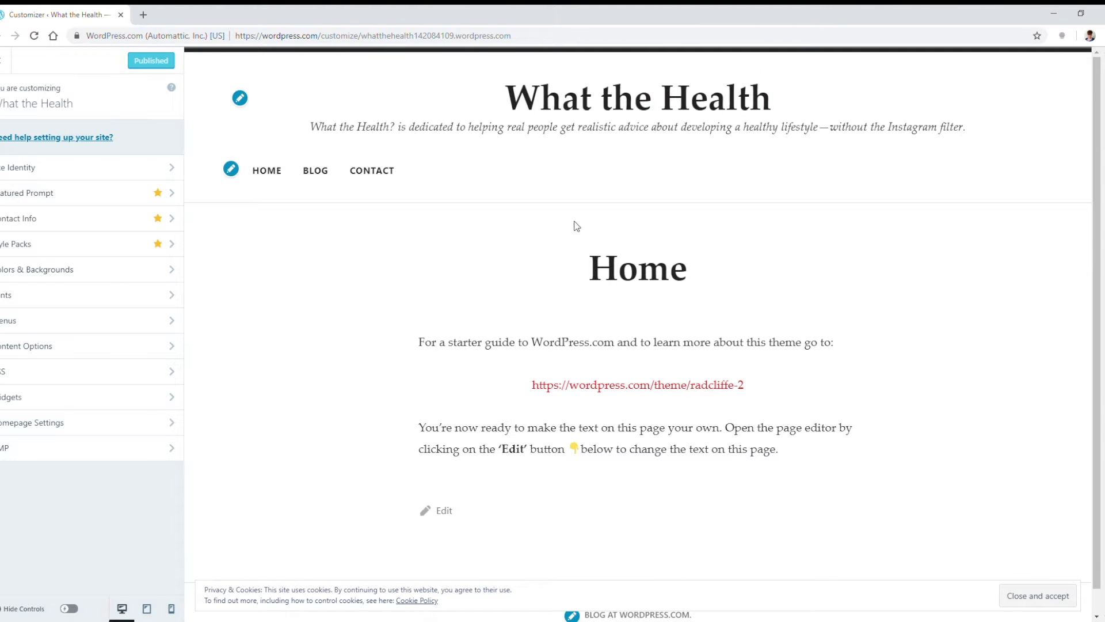
pyautogui.click(92, 167)
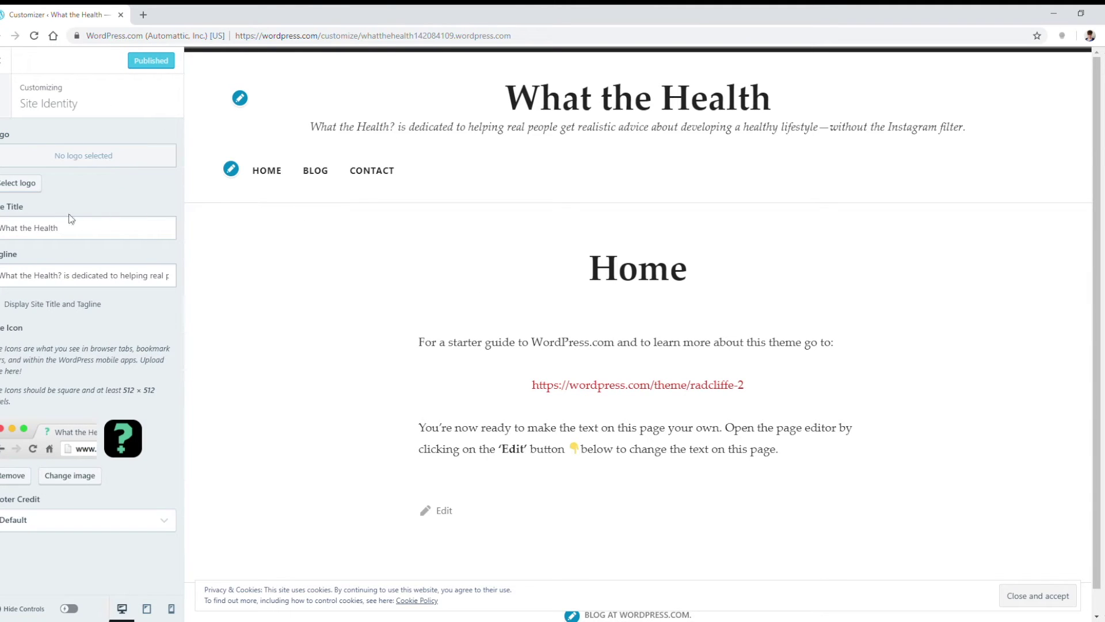
pyautogui.click(23, 183)
pyautogui.click(537, 313)
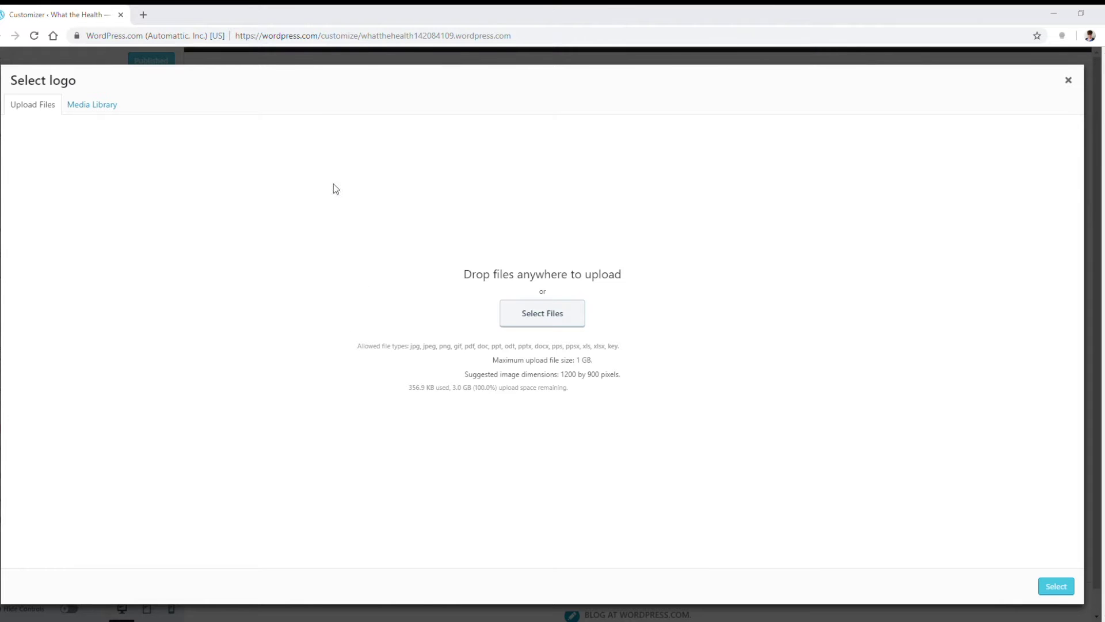
pyautogui.doubleClick(290, 290)
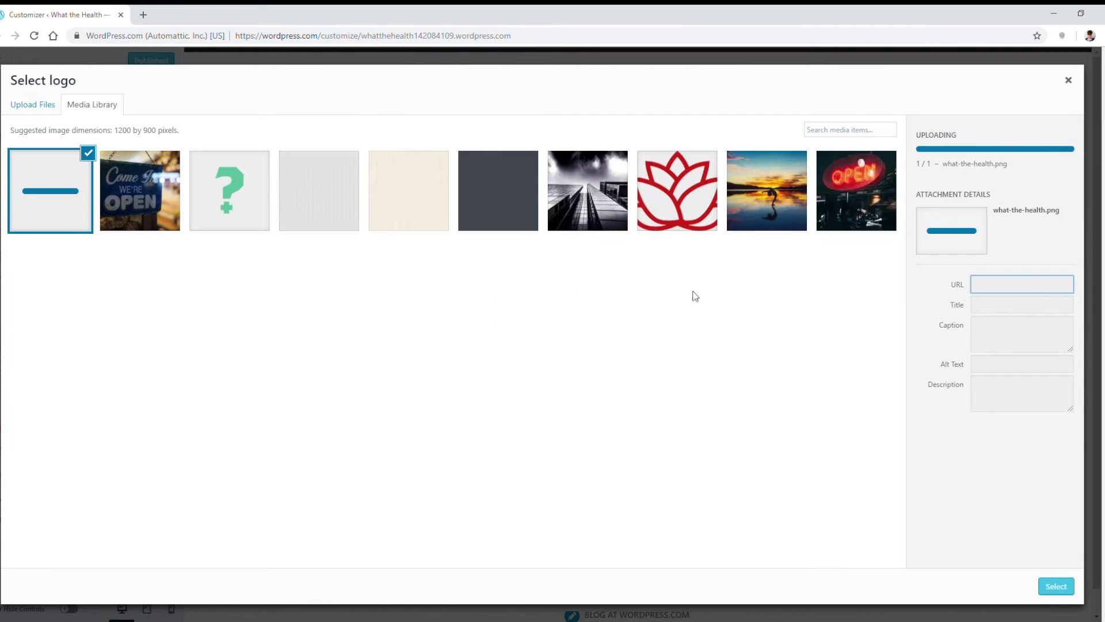
pyautogui.click(1057, 588)
# - Crop the logo image closely around the "What the Health?" lettering
pyautogui.moveTo(482, 167); pyautogui.dragTo(465, 168)
pyautogui.moveTo(624, 161); pyautogui.dragTo(631, 174)
pyautogui.moveTo(542, 212); pyautogui.dragTo(544, 168)
pyautogui.moveTo(542, 102); pyautogui.dragTo(543, 141)
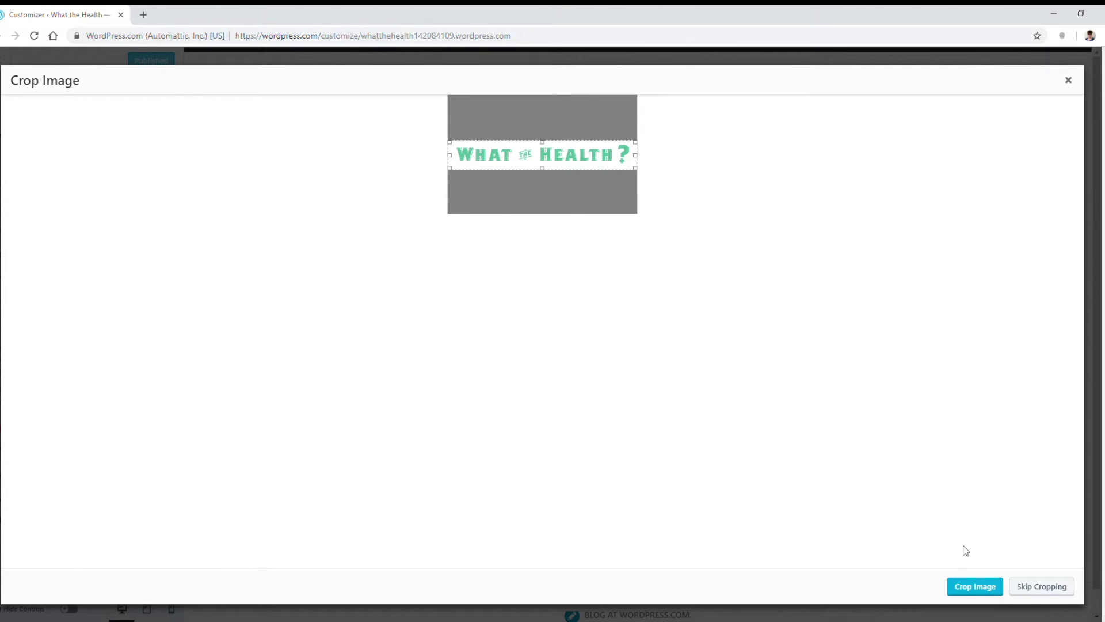
pyautogui.click(973, 585)
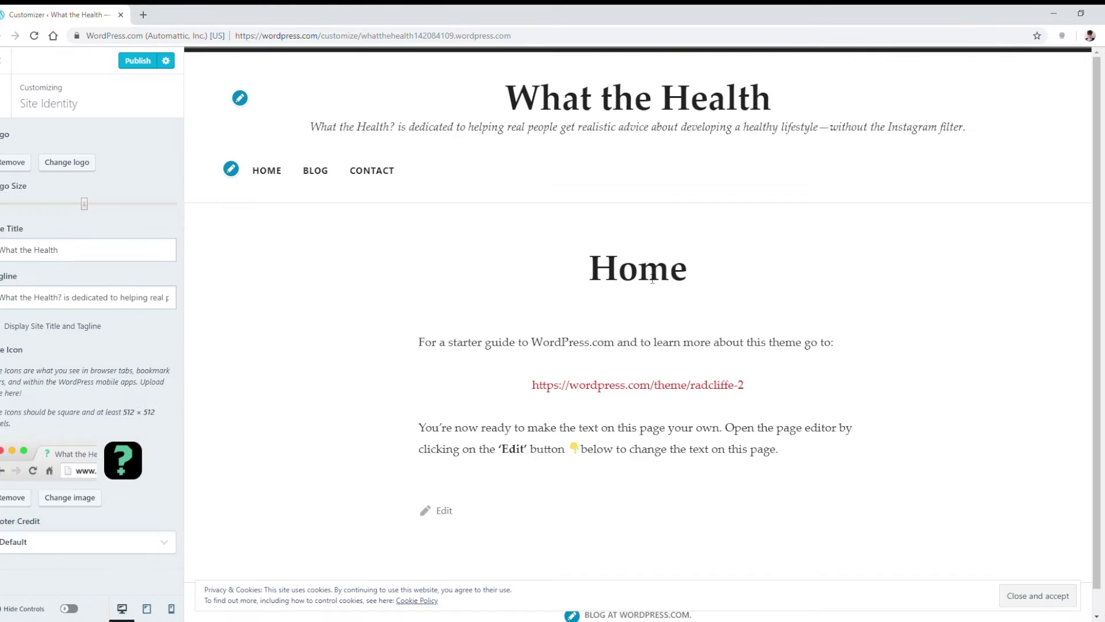
# - Enlarge the logo to its maximum size and hide the site title and tagline
pyautogui.moveTo(86, 230); pyautogui.dragTo(170, 229)
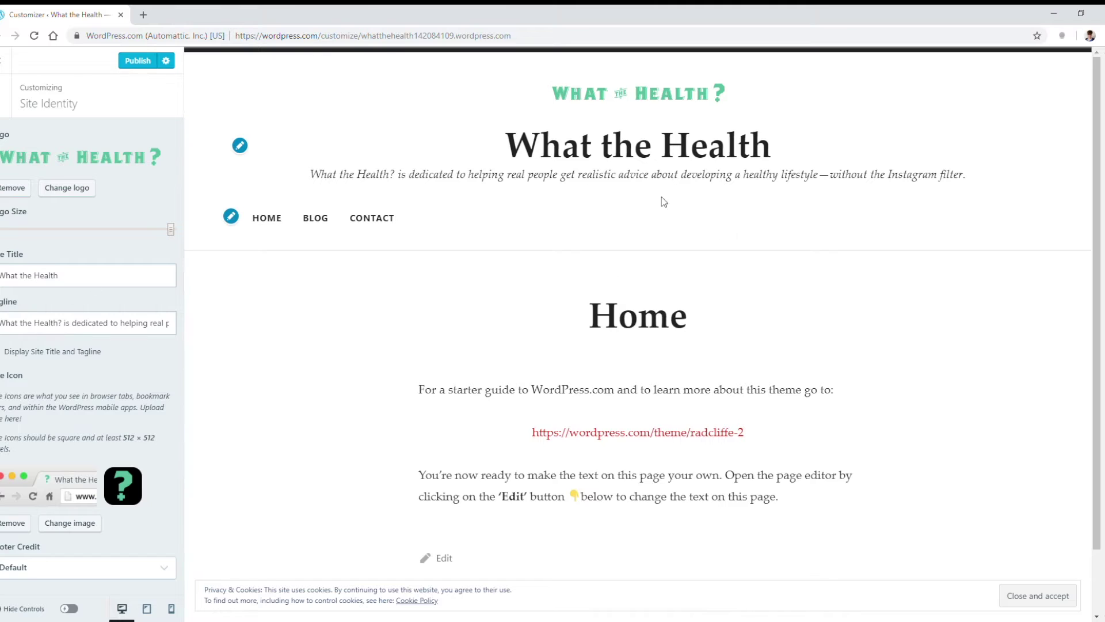
pyautogui.click(25, 359)
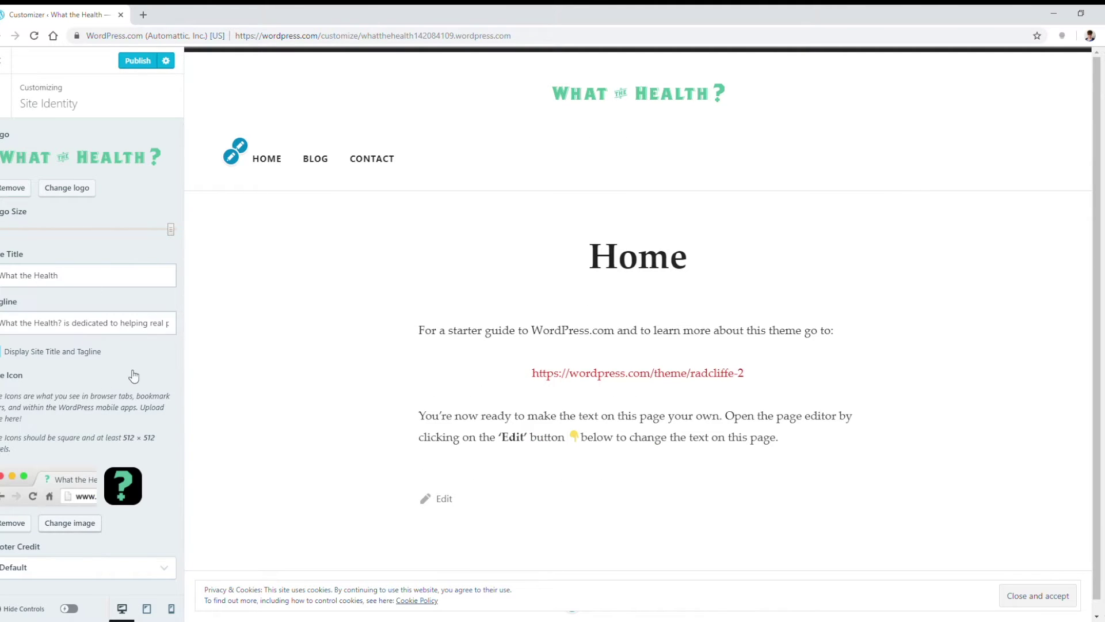
# - Preview the customized header at tablet and phone sizes, and return to the desktop view
pyautogui.click(147, 608)
pyautogui.click(172, 610)
pyautogui.click(147, 609)
pyautogui.click(122, 609)
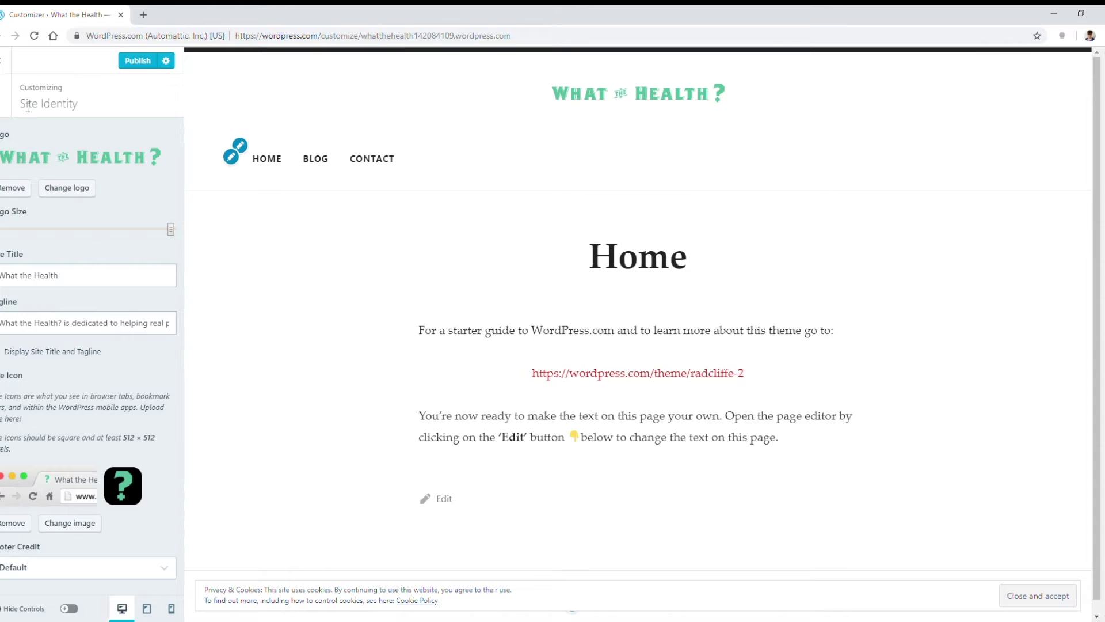
# - Display the Featured Prompt on the front page, titled "If you’re looking for photos of skinny blondes in yoga pants, you’re in the wrong place."
pyautogui.click(7, 98)
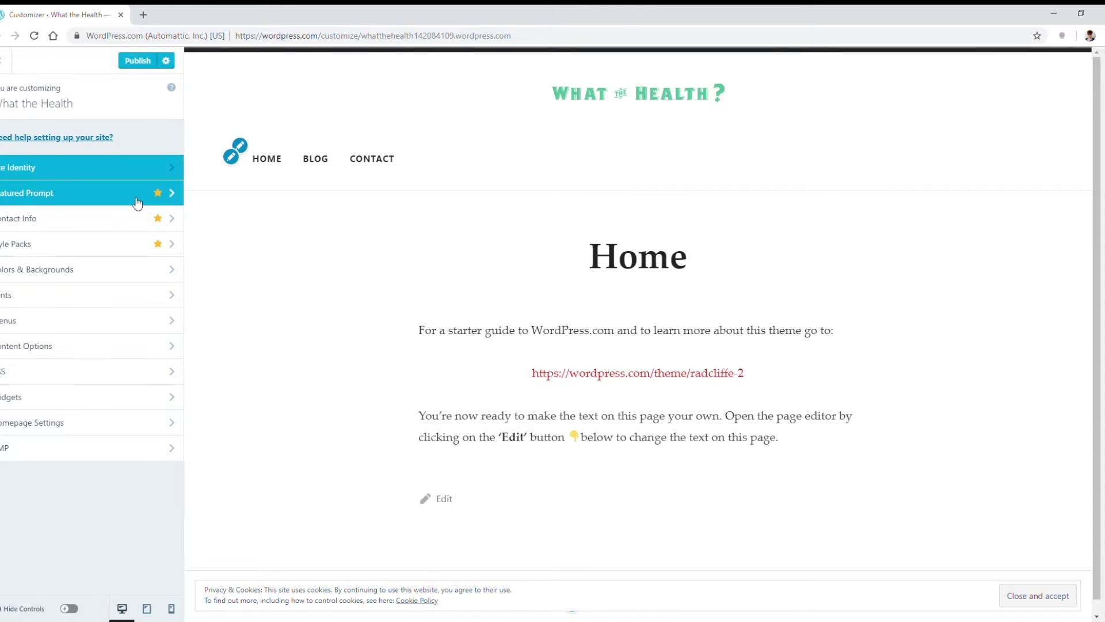
pyautogui.click(108, 199)
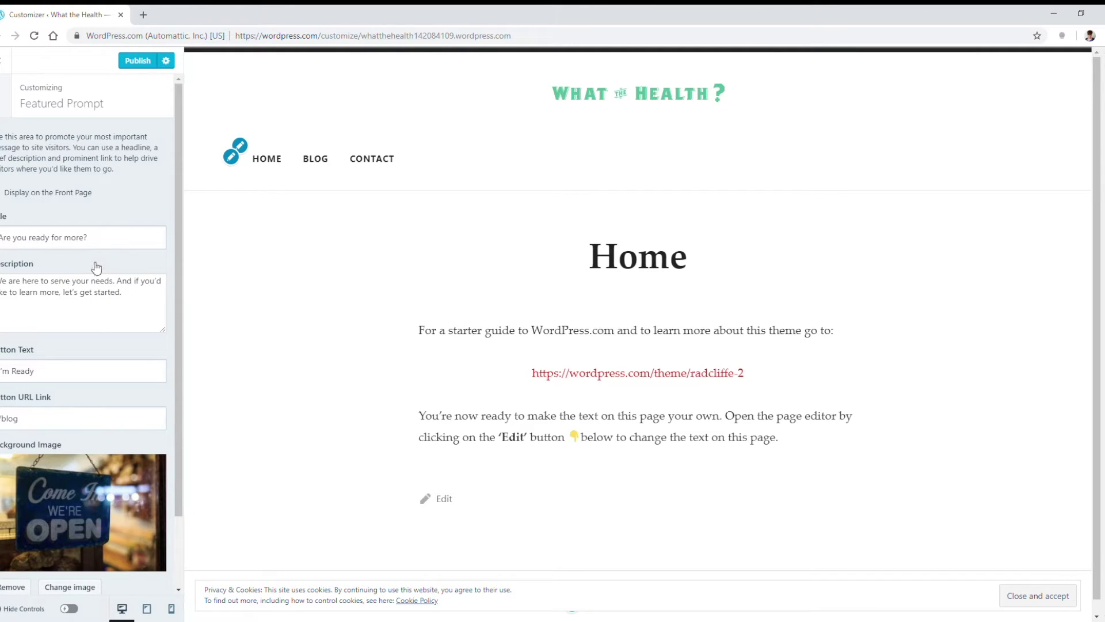
pyautogui.click(62, 195)
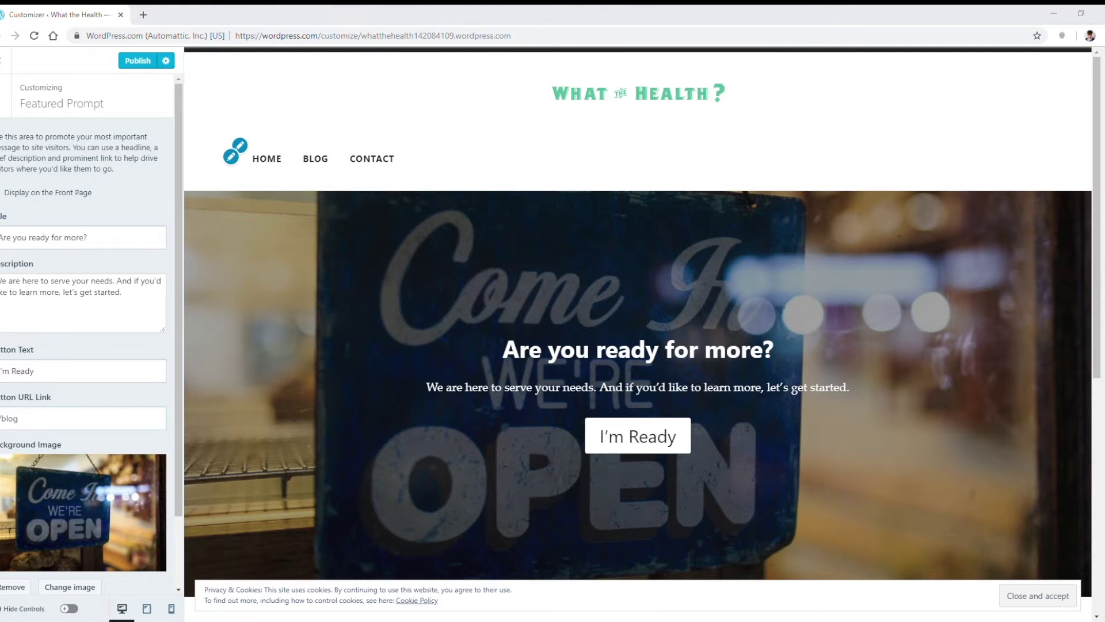
pyautogui.tripleClick(103, 245)
pyautogui.write('If you’re looking for photos of skinny blondes in yoga pants, you’re in the wrong place.')
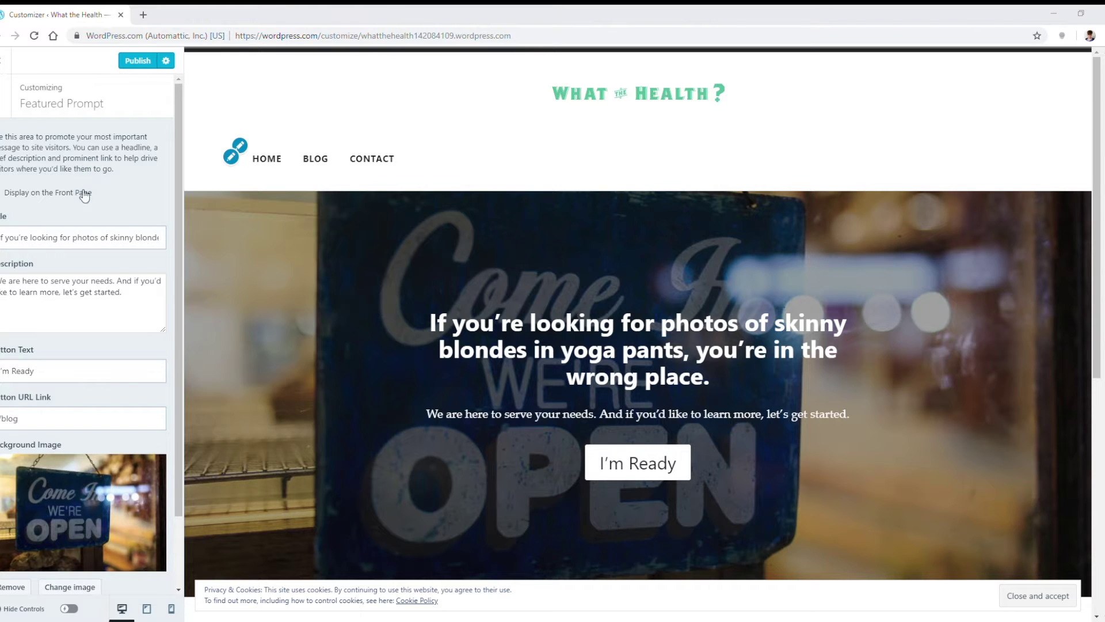
# - Describe the prompt as "Healthy living sucks, but you're not in it alone. What the Health? is dedicated to helping real people get realistic advice about developing a healthy lifestyle—without the Instagram filter."
pyautogui.tripleClick(137, 296)
pyautogui.write("Healthy living sucks, but you're not in it alone. What the Health? is dedicated to helping real people get realistic advice about developing a healthy lifestyle—without the Instagram filter.")
# - Remove the Featured Prompt's button by clearing its button text and URL link
pyautogui.scroll(-1, 49, 334)
pyautogui.click(49, 322)
pyautogui.tripleClick(50, 322)
pyautogui.press('BackSpace')
pyautogui.tripleClick(38, 360)
pyautogui.press('BackSpace')
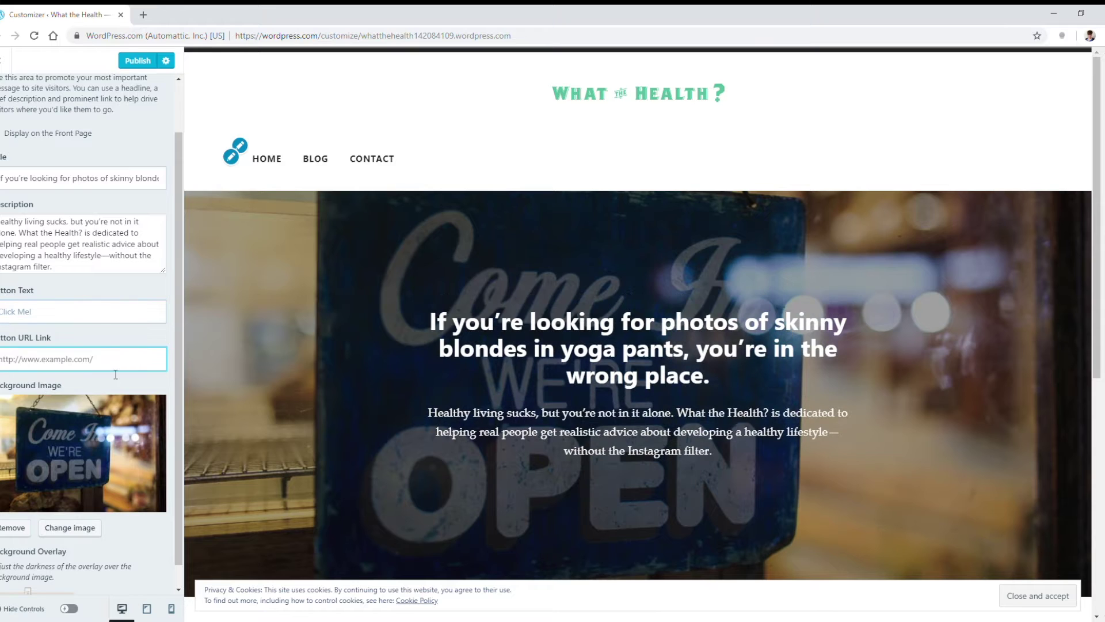
# - Upload hero-background.jpg and set it as the Featured Prompt's background image
pyautogui.scroll(-1, 92, 334)
pyautogui.click(86, 507)
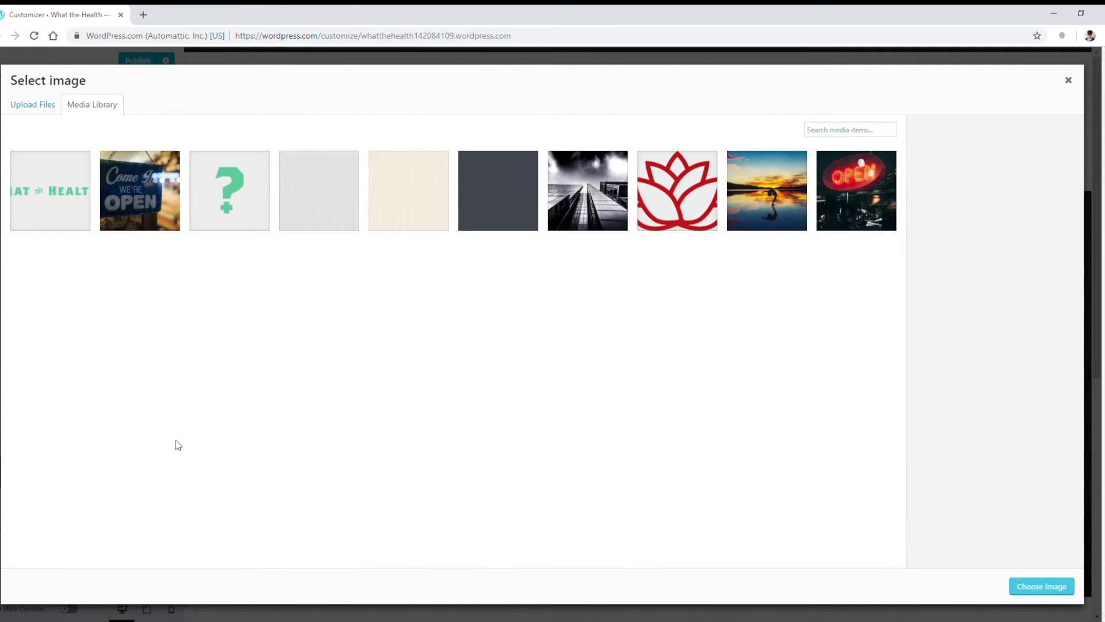
pyautogui.click(33, 104)
pyautogui.click(501, 318)
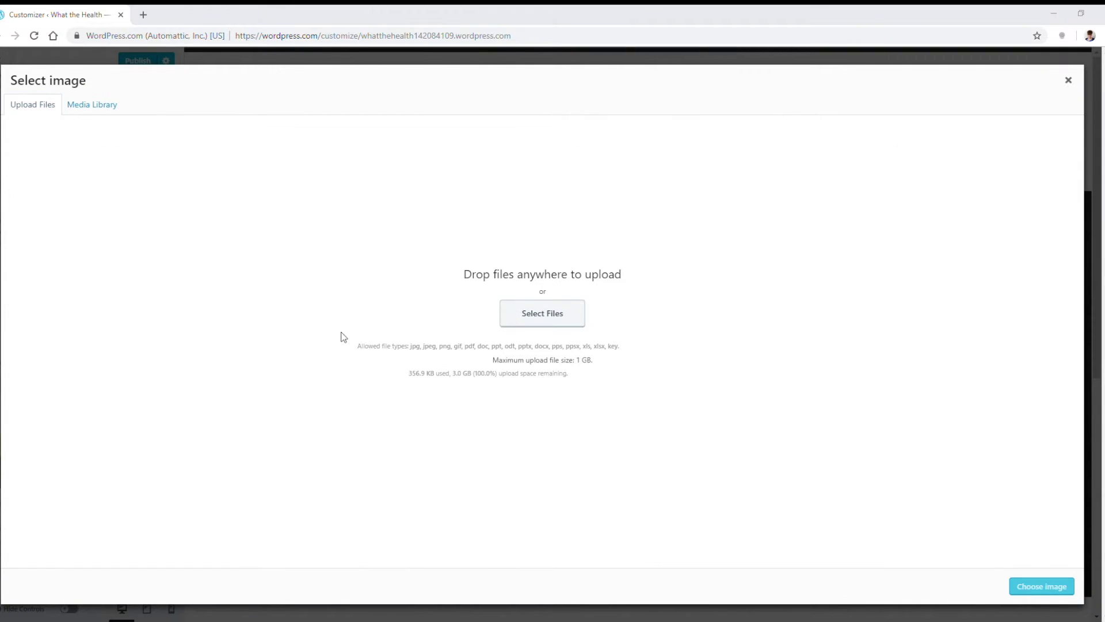
pyautogui.doubleClick(261, 154)
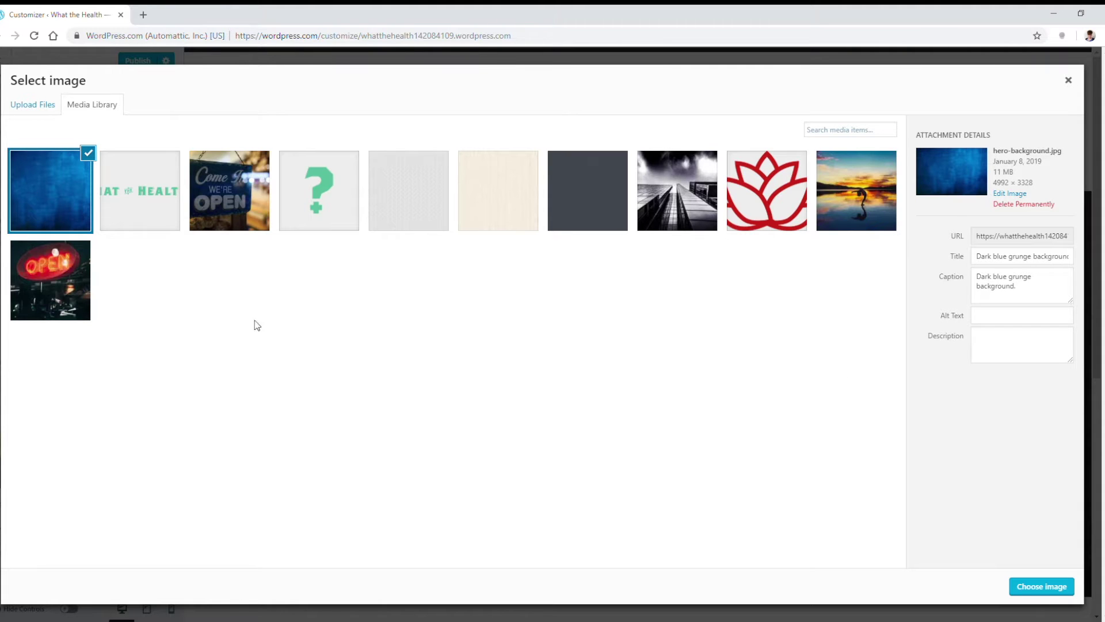
pyautogui.click(1042, 587)
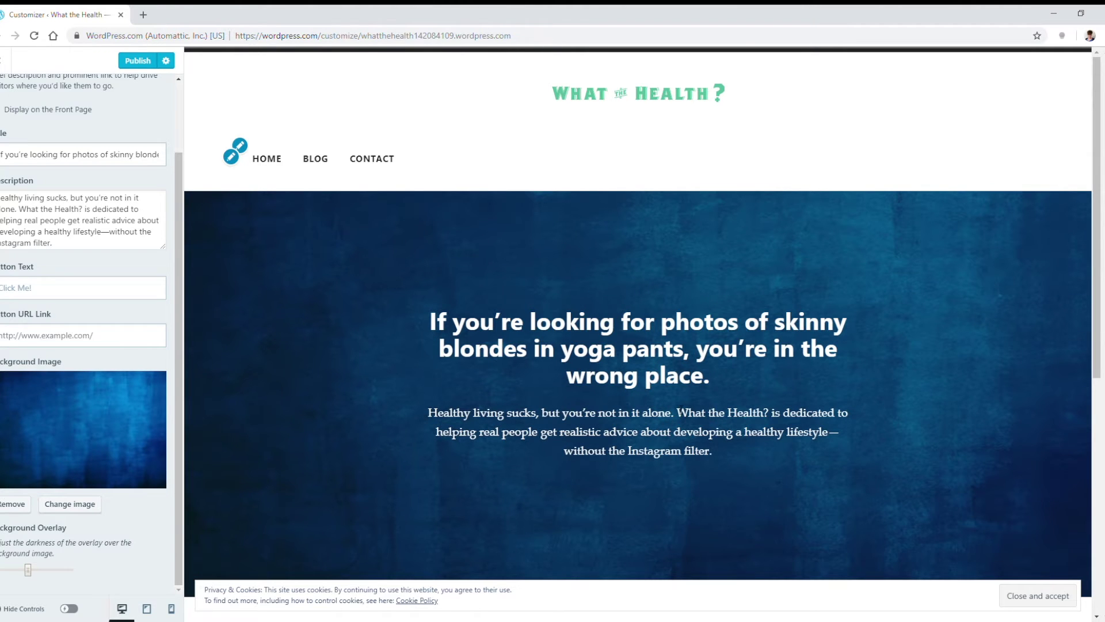
# - Lower the Featured Prompt's background overlay darkness to its minimum
pyautogui.scroll(-4, 555, 413)
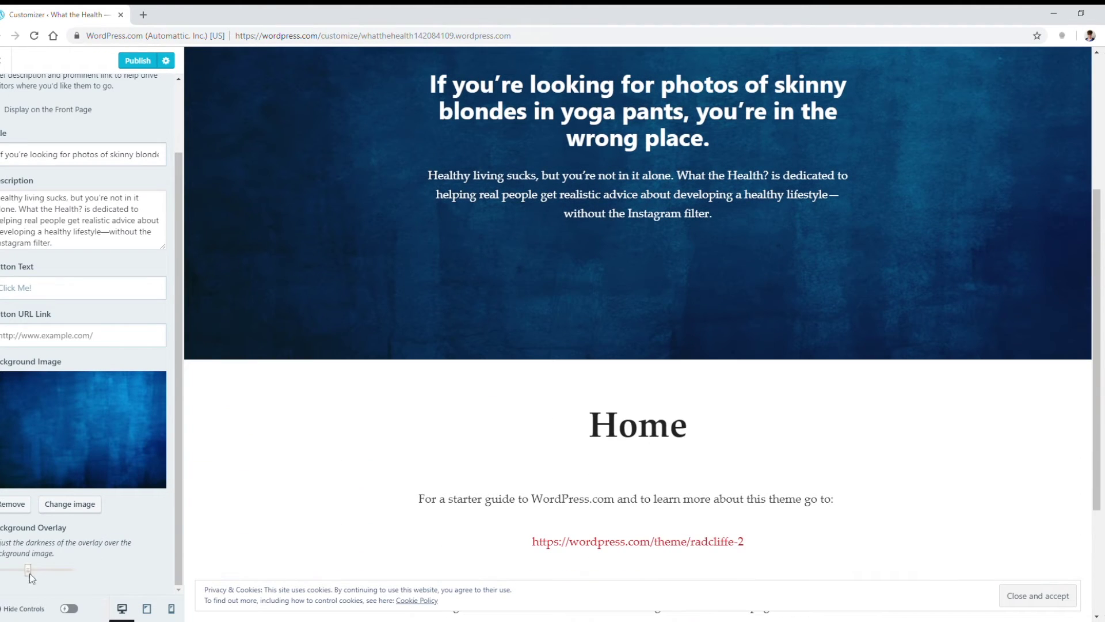
pyautogui.moveTo(28, 570); pyautogui.dragTo(0, 572)
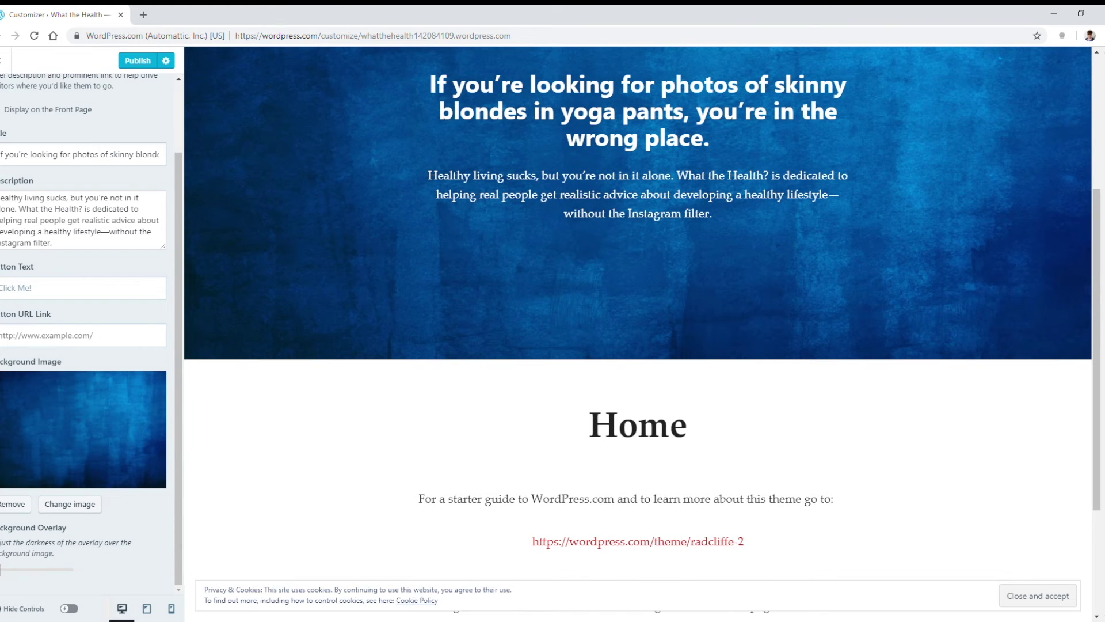
pyautogui.scroll(5, 99, 346)
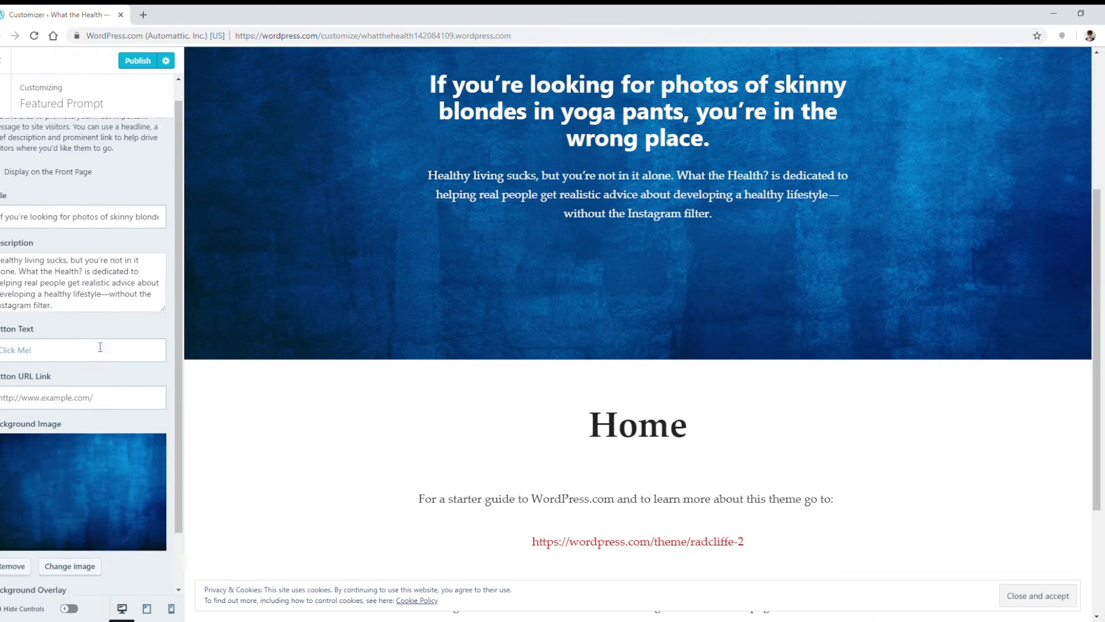
# - Look over the Contact Info display options without filling them in, and return to the main customization list
pyautogui.click(12, 103)
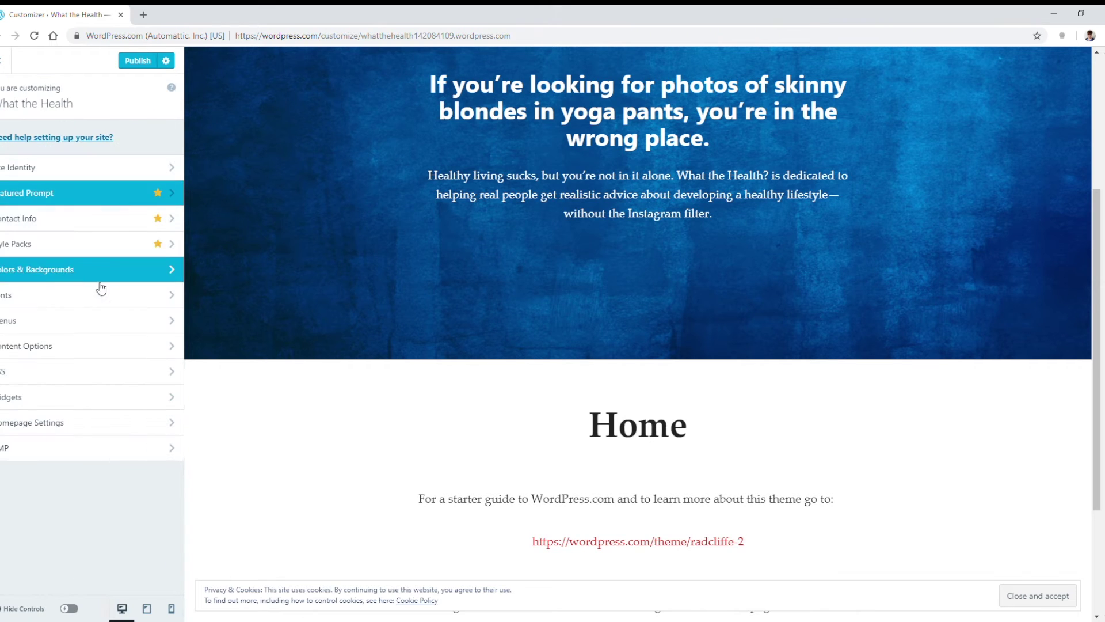
pyautogui.click(113, 223)
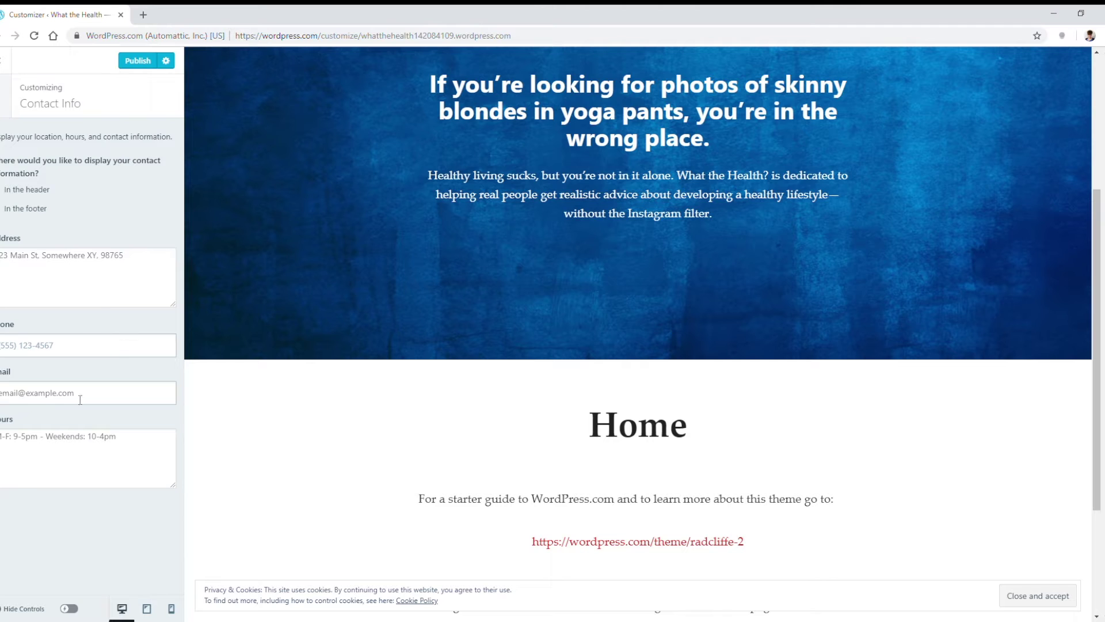
pyautogui.click(3, 97)
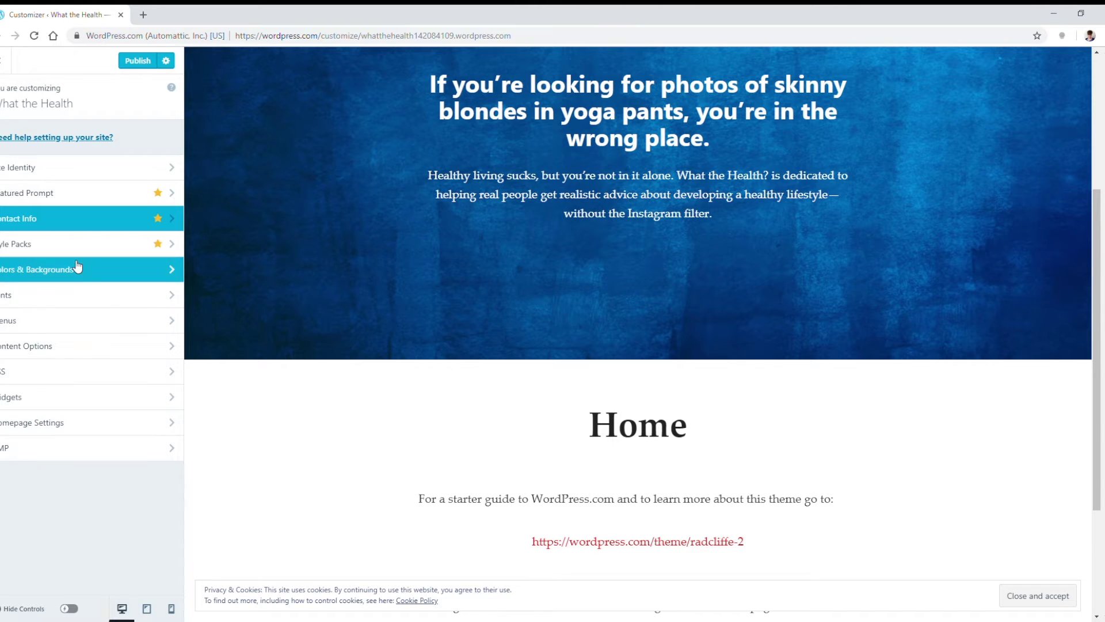
# - Apply the Upbeat Pop style pack to the site and check it in the preview
pyautogui.click(122, 246)
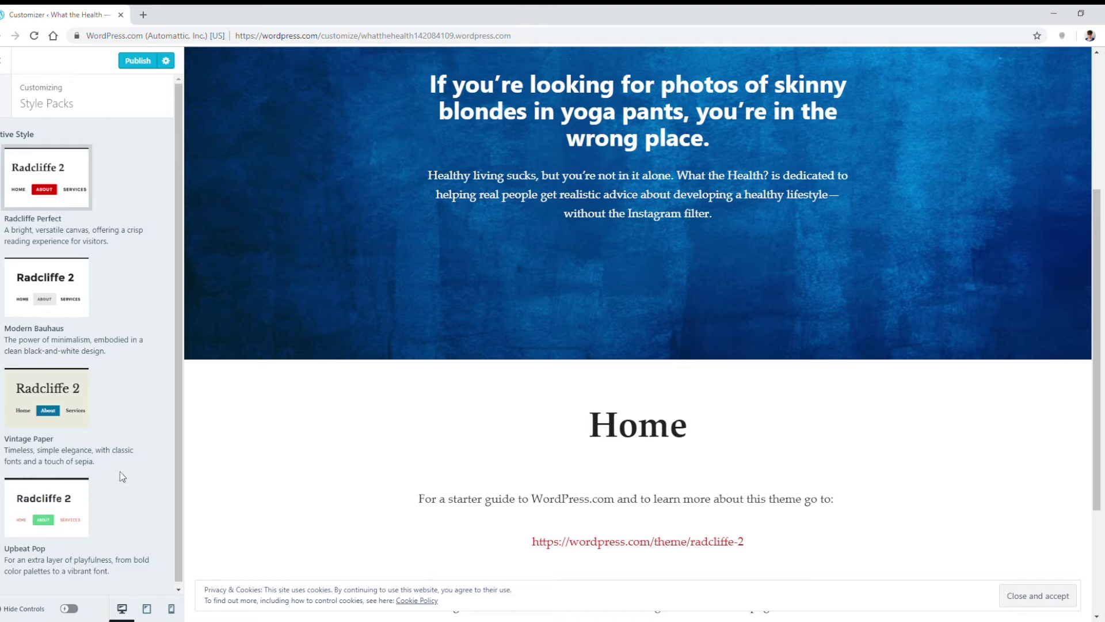
pyautogui.click(12, 510)
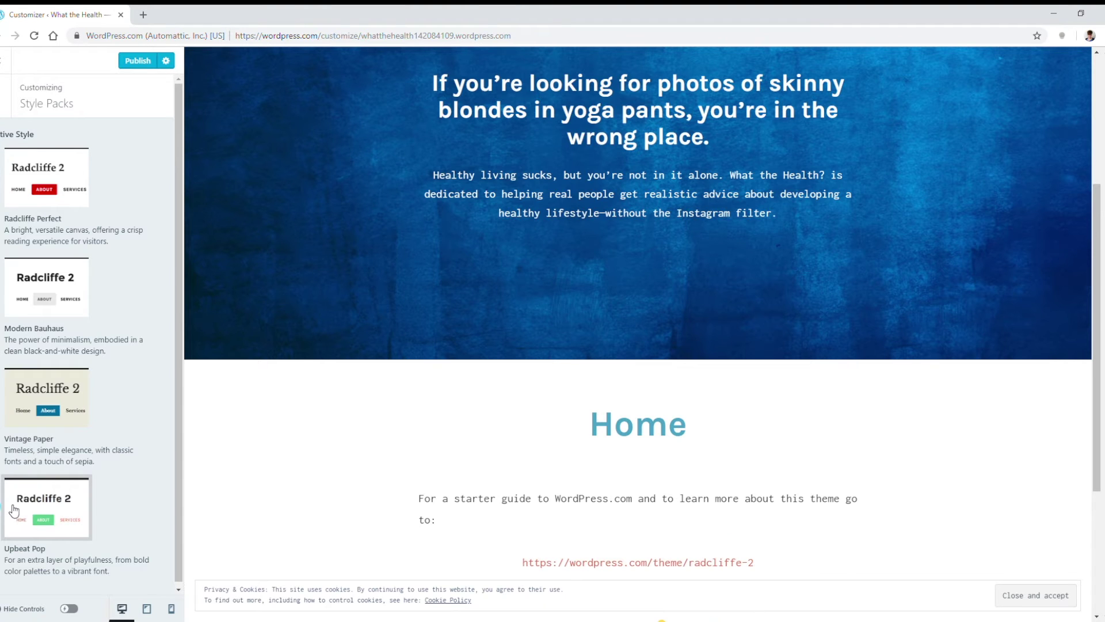
pyautogui.scroll(3, 414, 414)
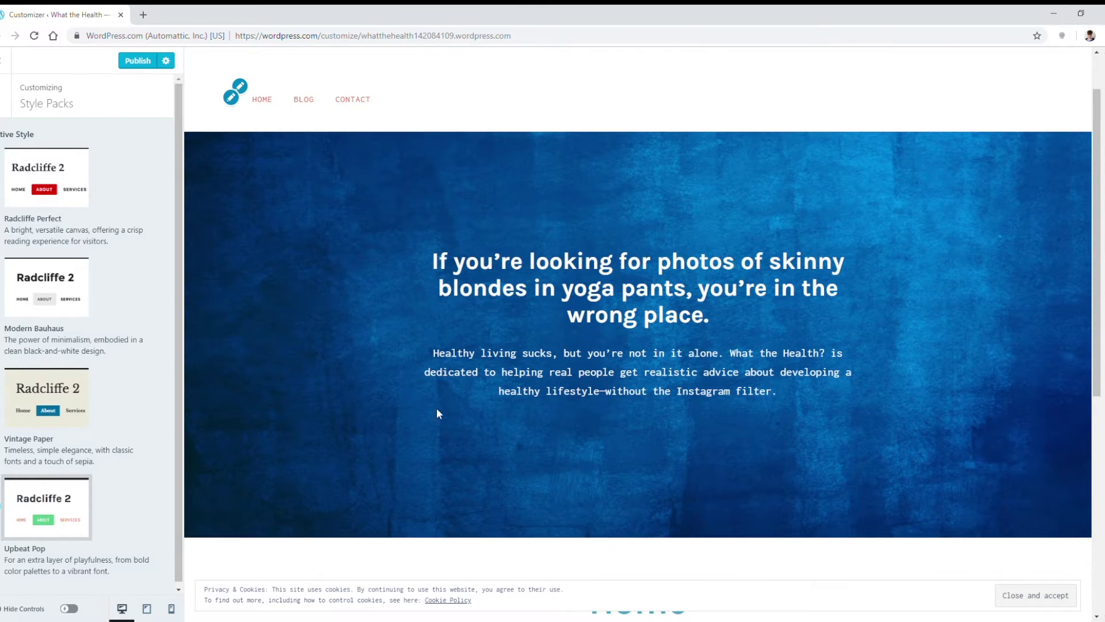
pyautogui.scroll(1, 433, 424)
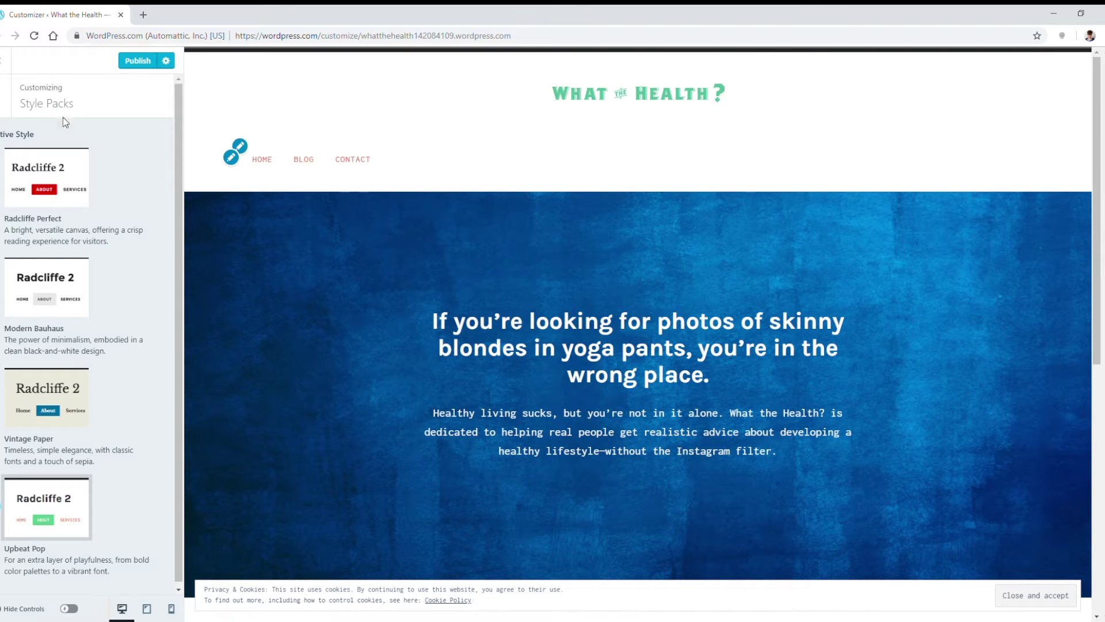
pyautogui.click(4, 99)
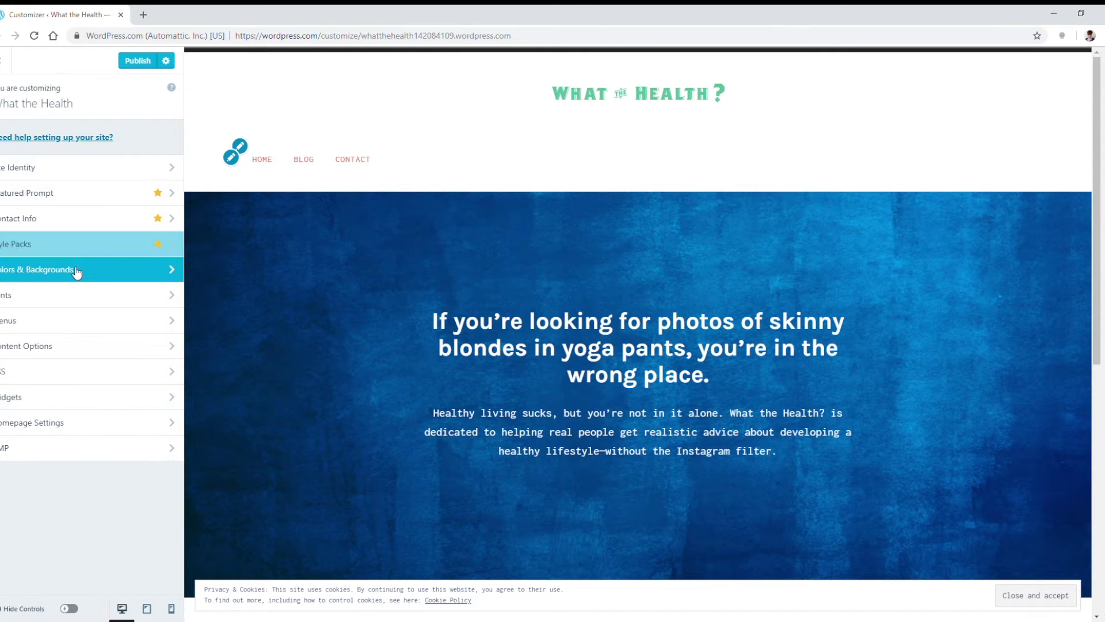
# - Try several featured color palettes on the site and restore the default colors
pyautogui.click(74, 270)
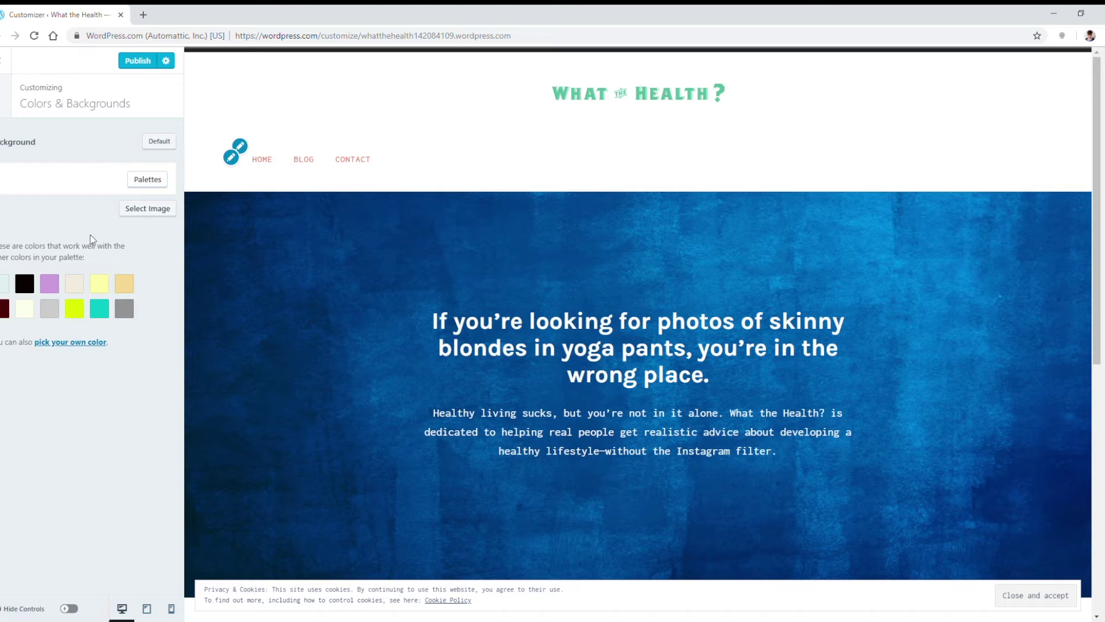
pyautogui.click(150, 184)
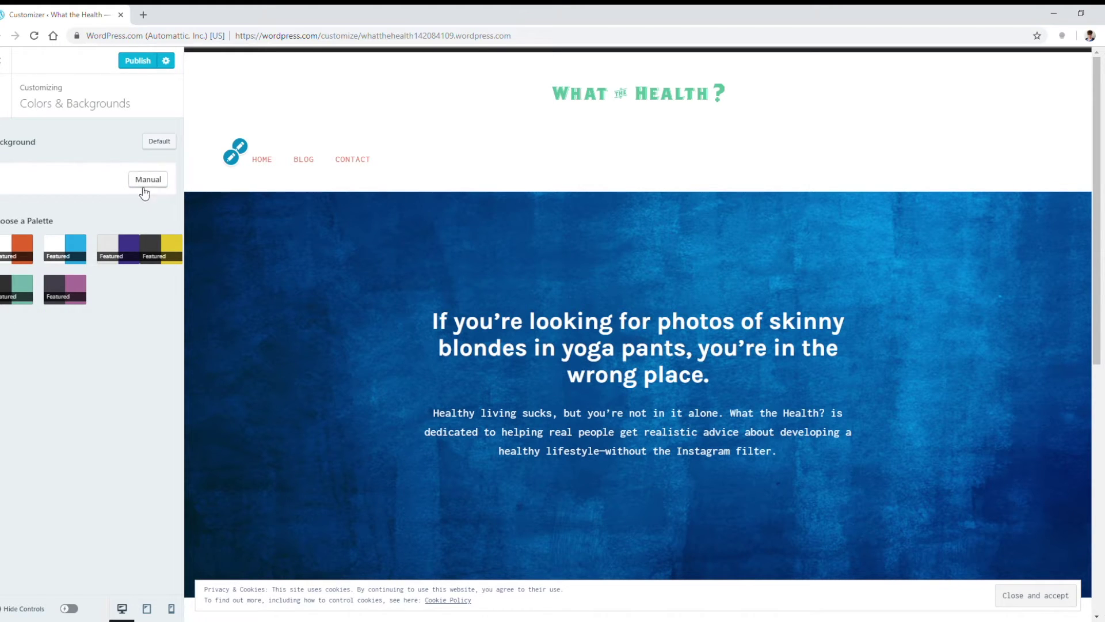
pyautogui.click(65, 254)
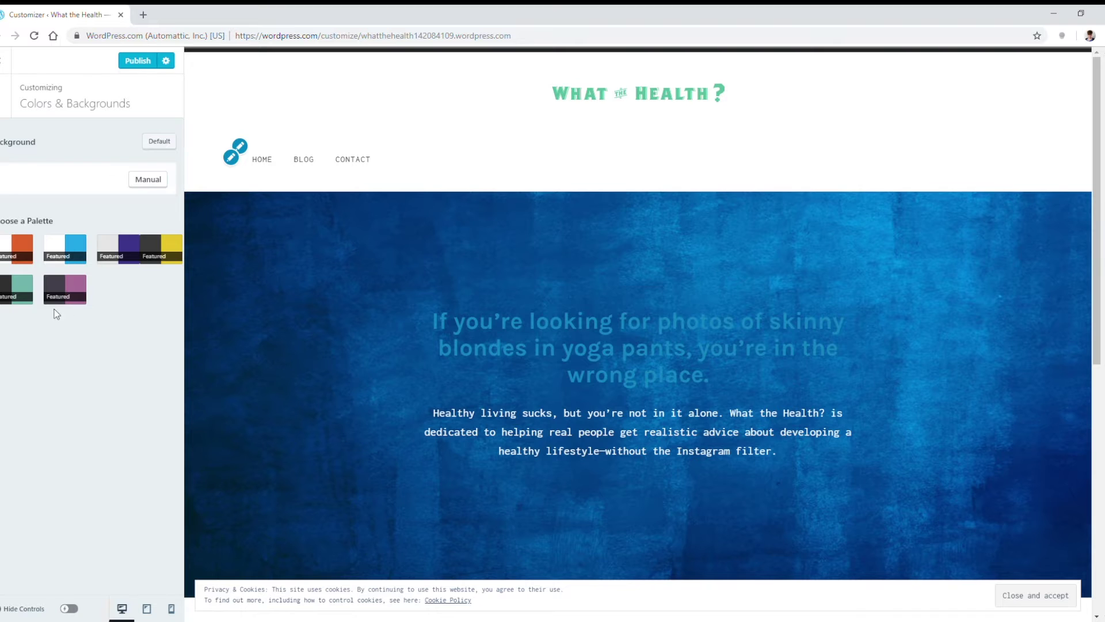
pyautogui.click(134, 250)
pyautogui.click(160, 253)
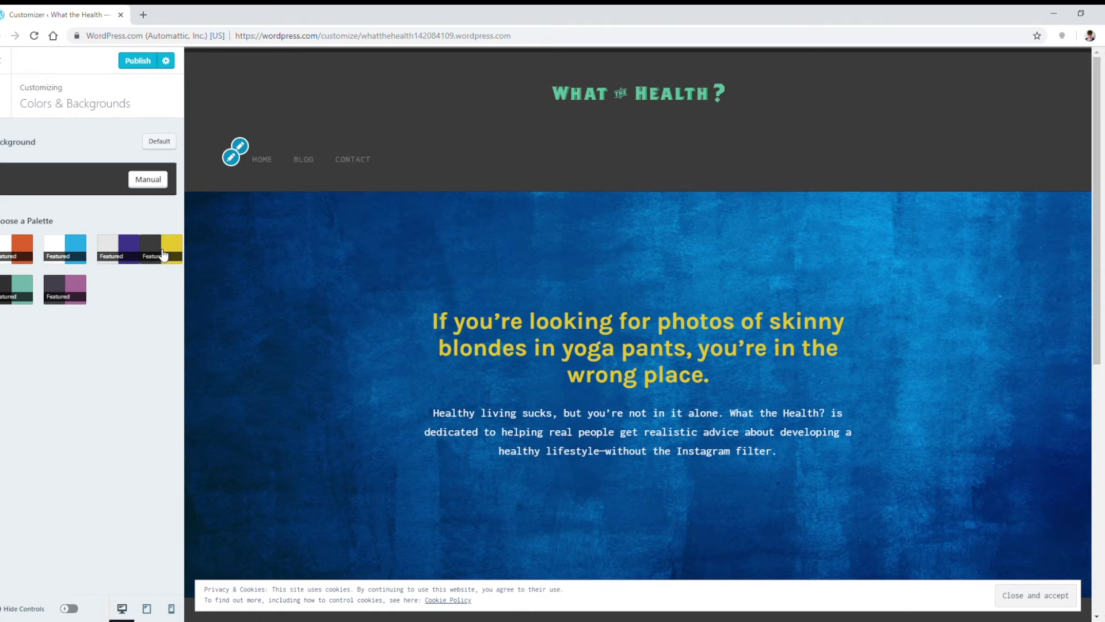
pyautogui.click(8, 254)
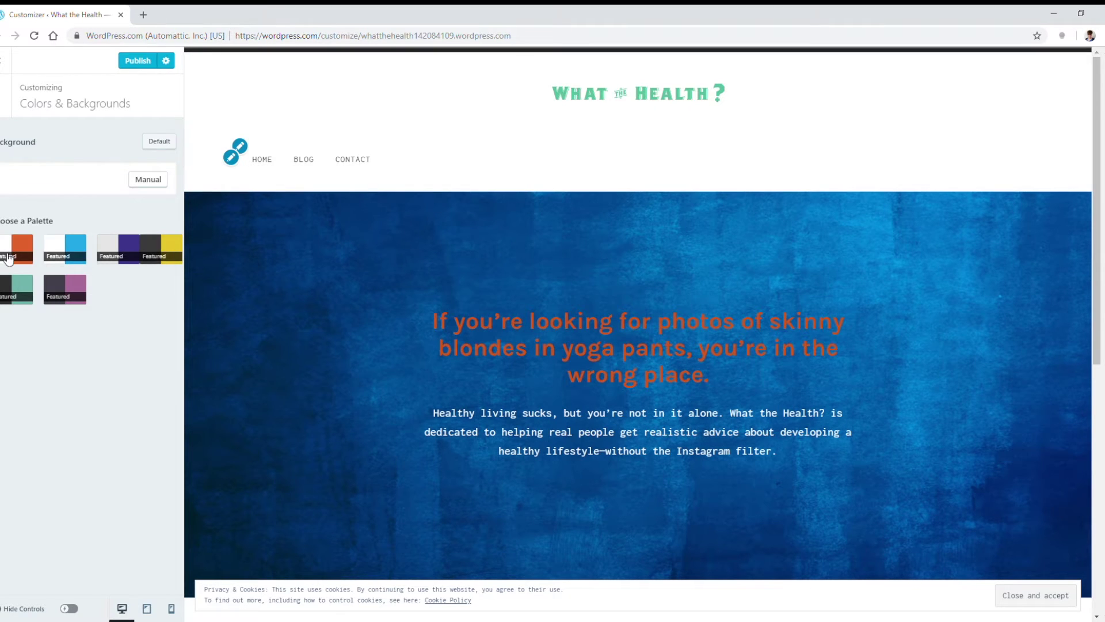
pyautogui.click(64, 288)
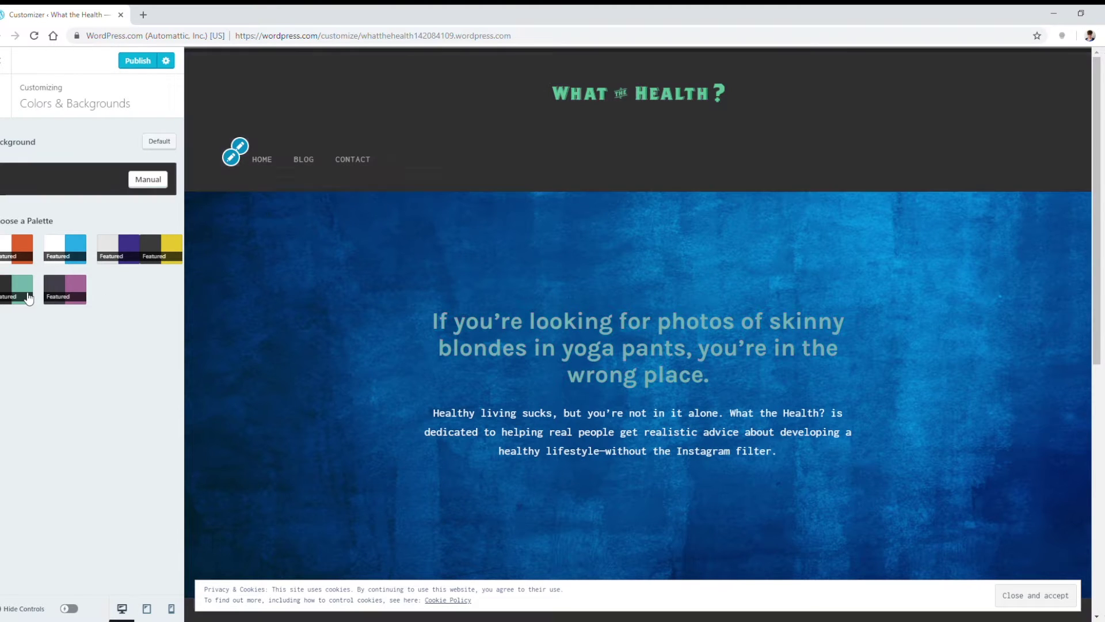
pyautogui.click(23, 247)
pyautogui.click(60, 254)
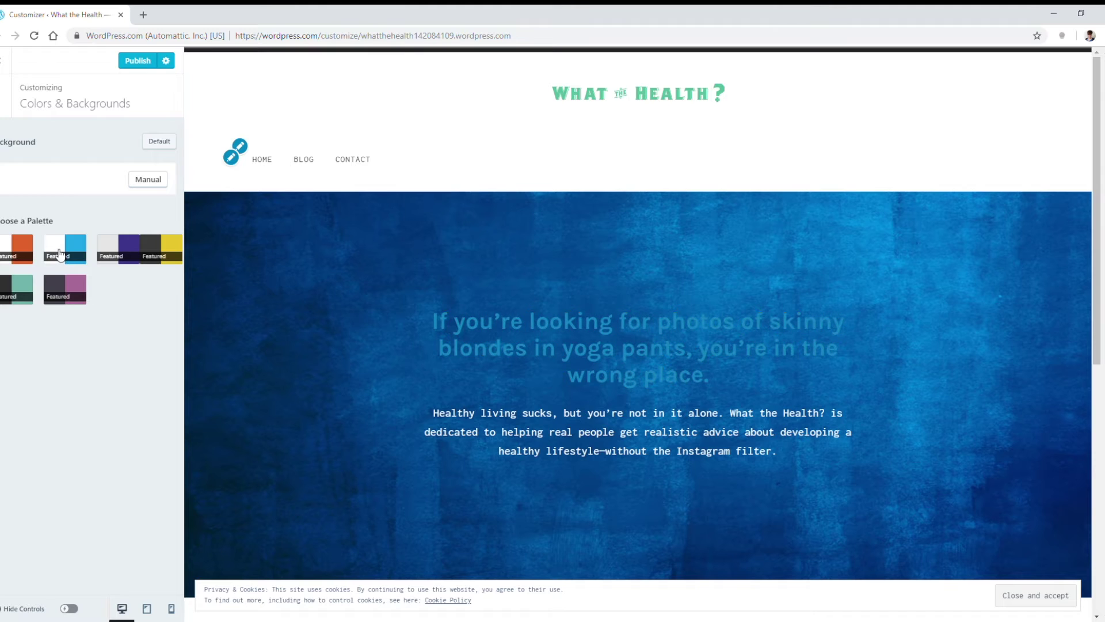
pyautogui.click(12, 252)
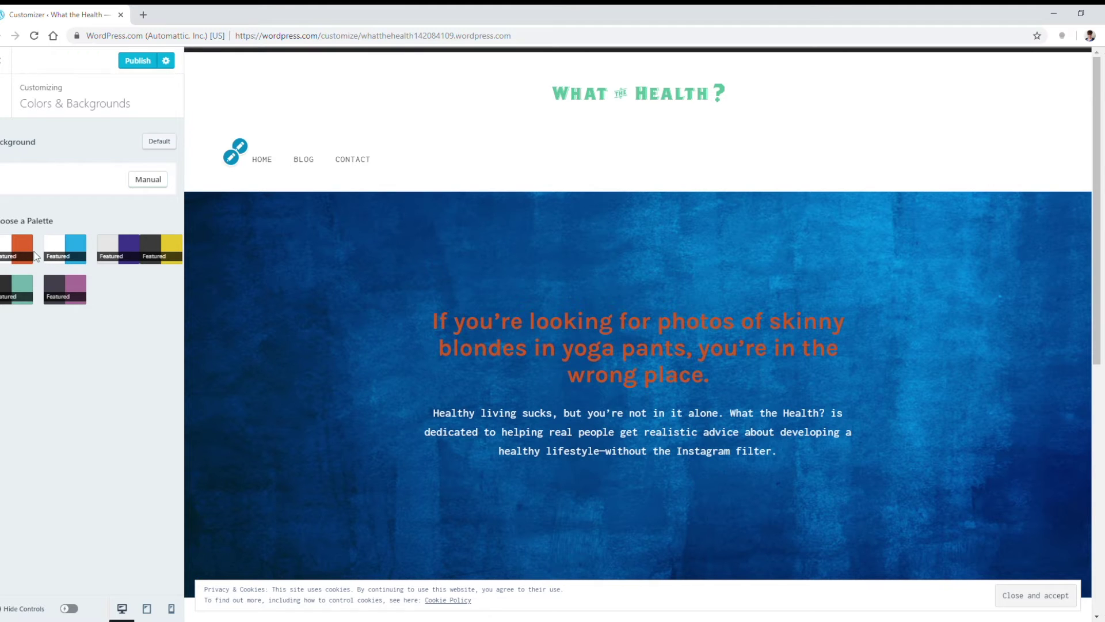
pyautogui.click(160, 148)
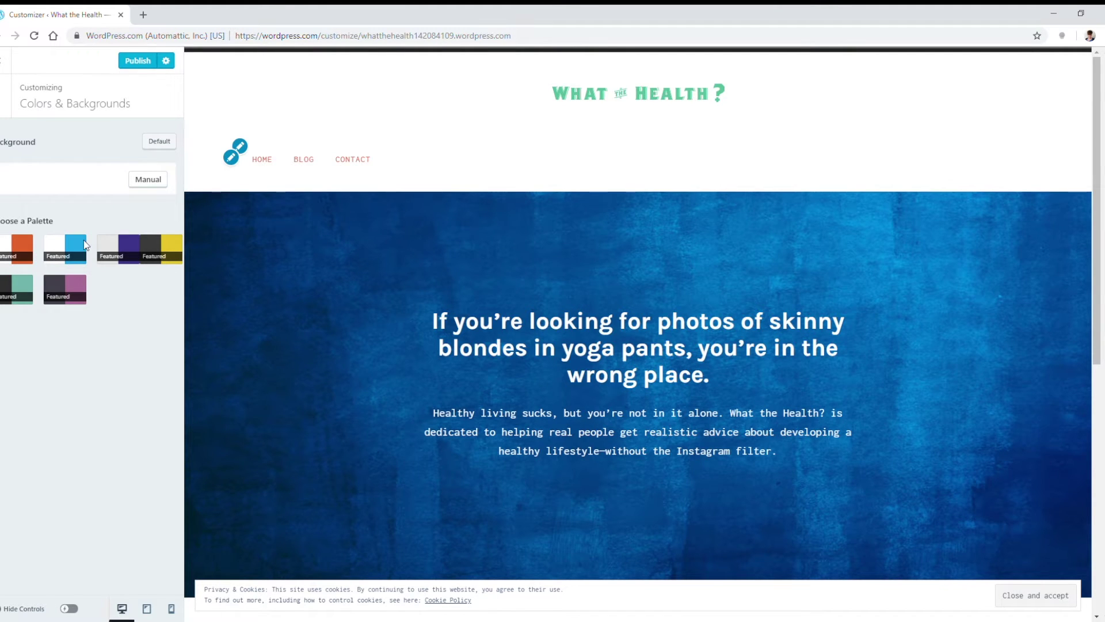
pyautogui.click(151, 182)
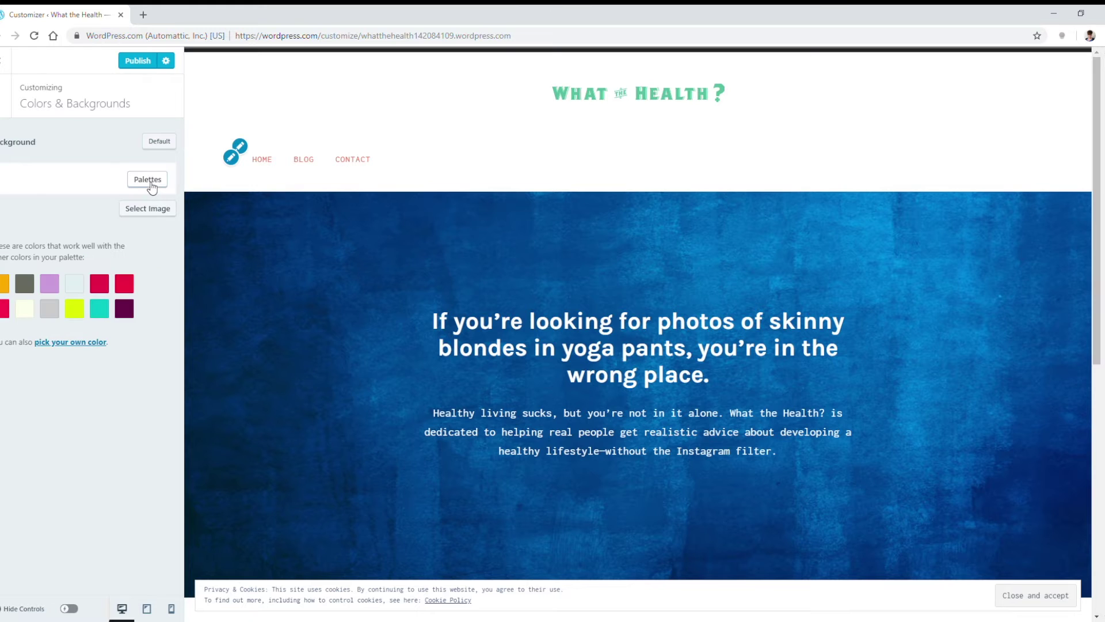
pyautogui.click(5, 103)
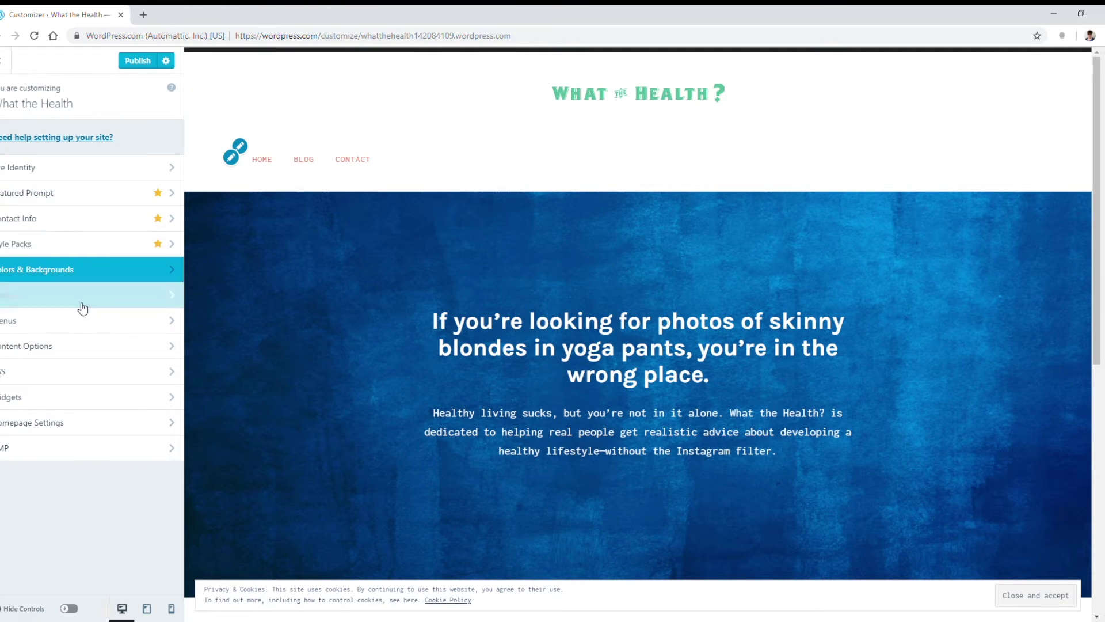
# - Try Libre Baskerville as the headings font, followed by Lato in the Thin style
pyautogui.click(80, 297)
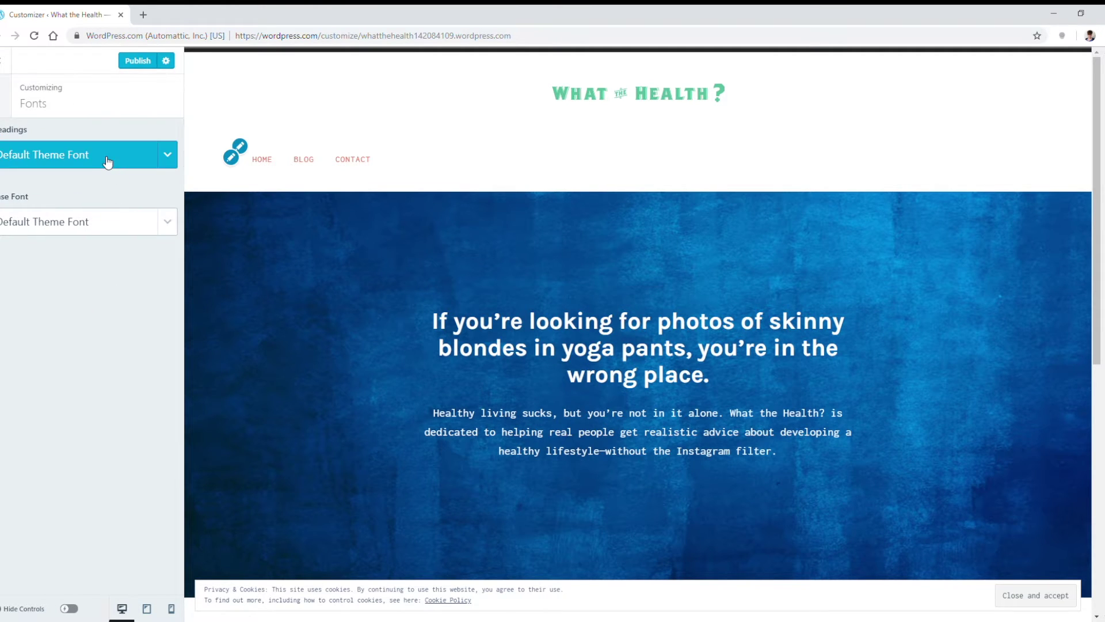
pyautogui.click(106, 161)
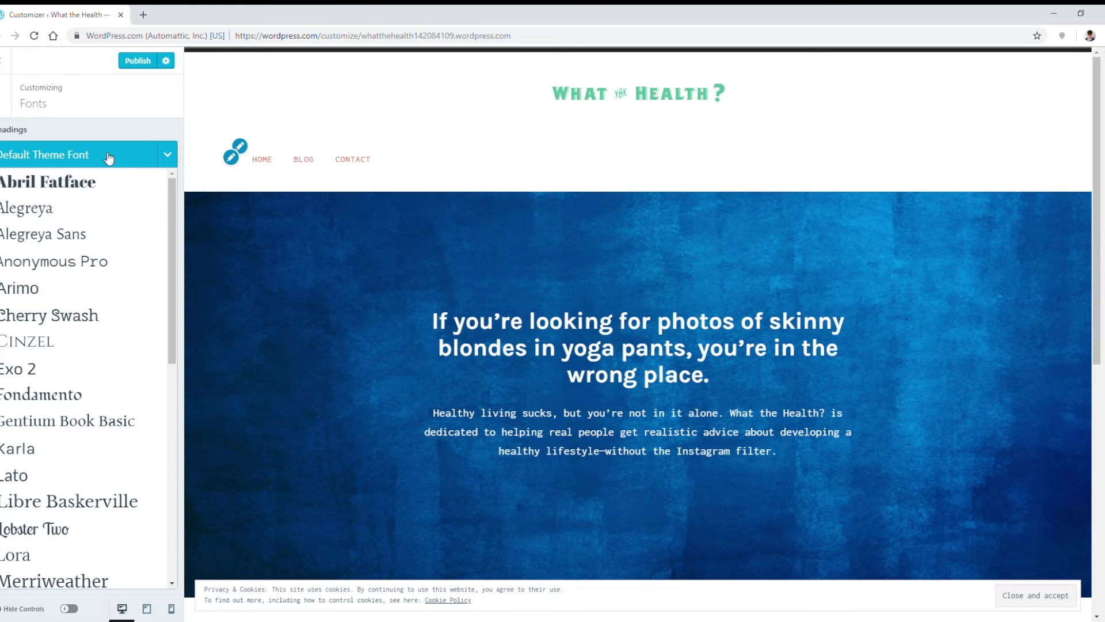
pyautogui.click(92, 502)
pyautogui.click(103, 172)
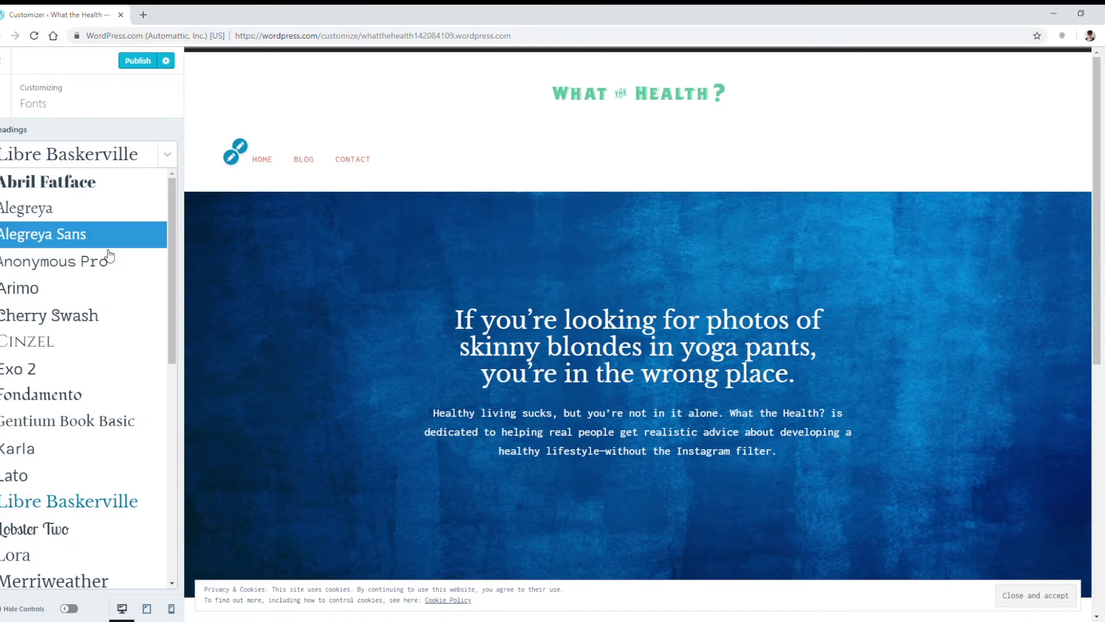
pyautogui.click(87, 472)
pyautogui.click(56, 185)
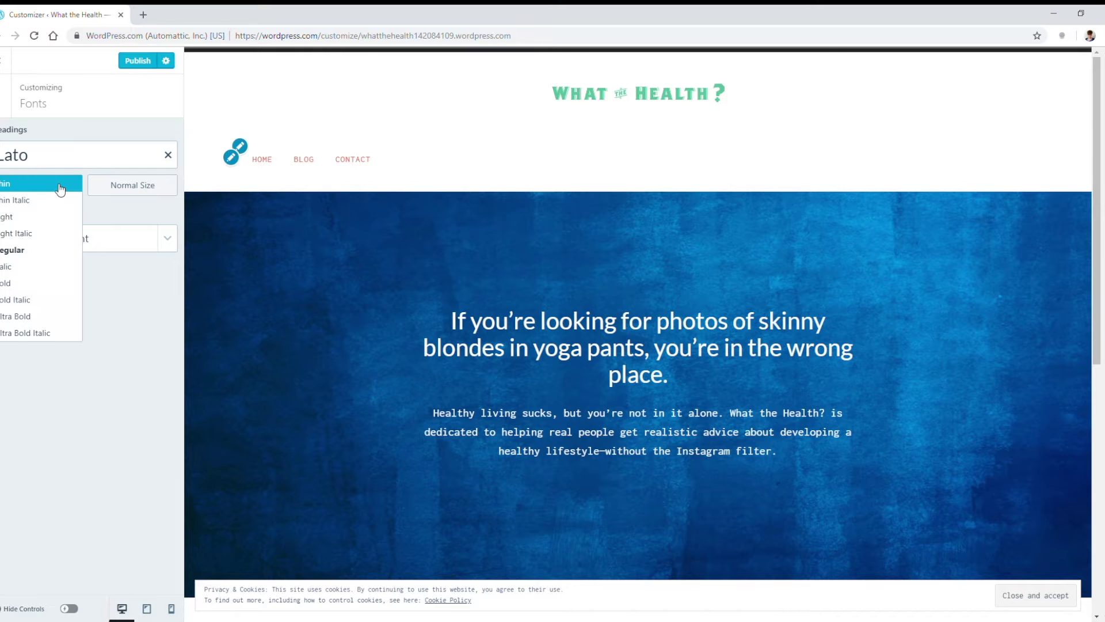
pyautogui.click(60, 189)
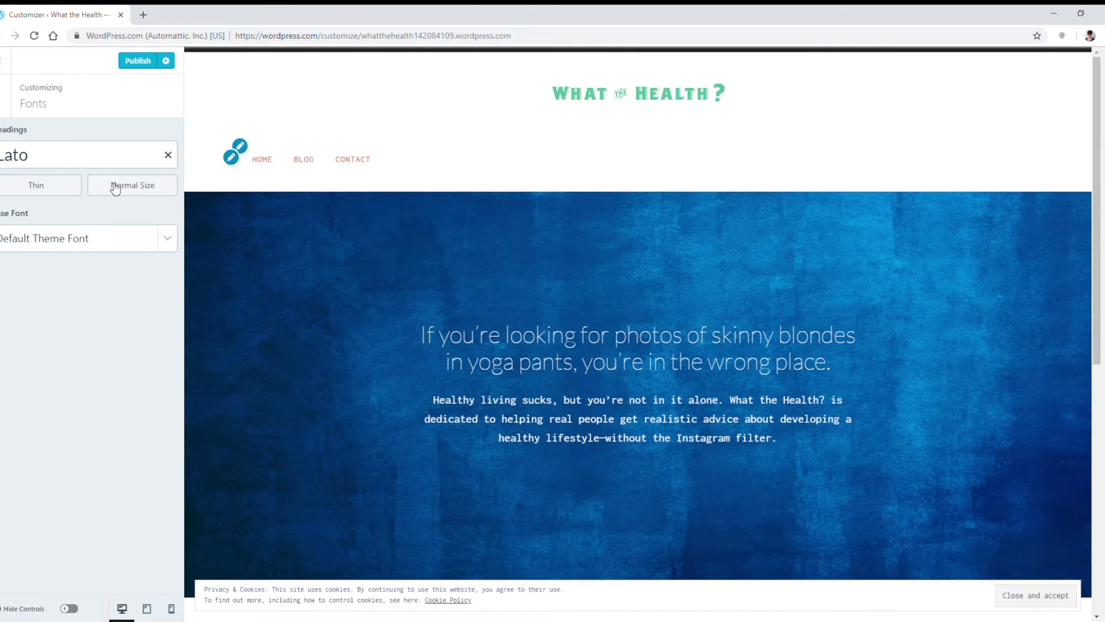
# - Set the headings font to Merriweather Sans in the Light style
pyautogui.click(87, 154)
pyautogui.scroll(-3, 98, 421)
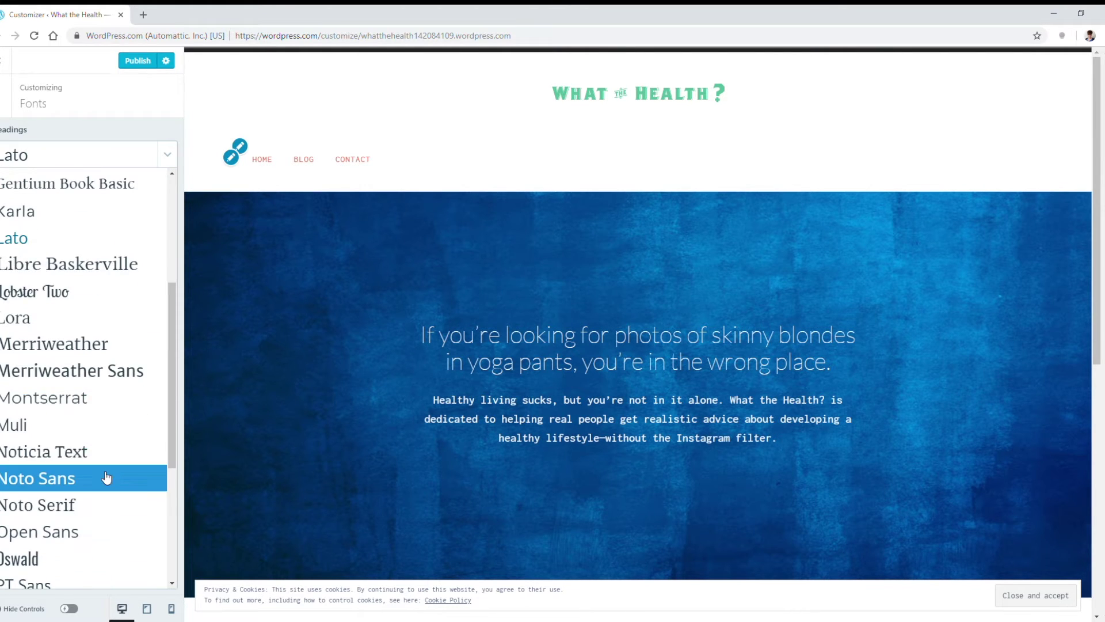
pyautogui.click(115, 371)
pyautogui.click(42, 189)
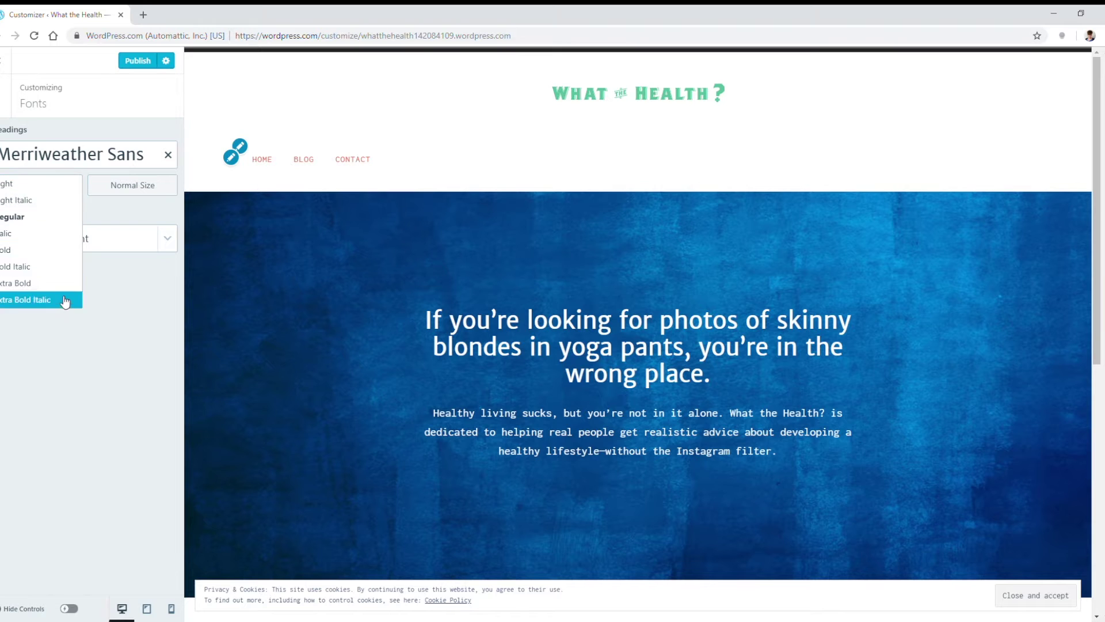
pyautogui.click(54, 201)
pyautogui.click(52, 190)
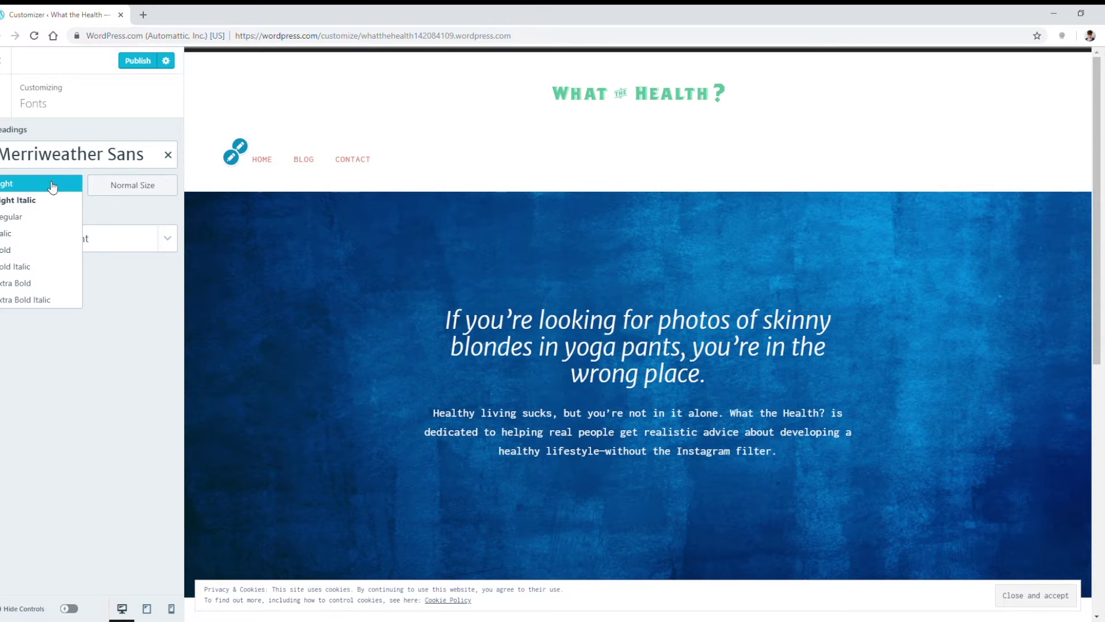
pyautogui.click(43, 183)
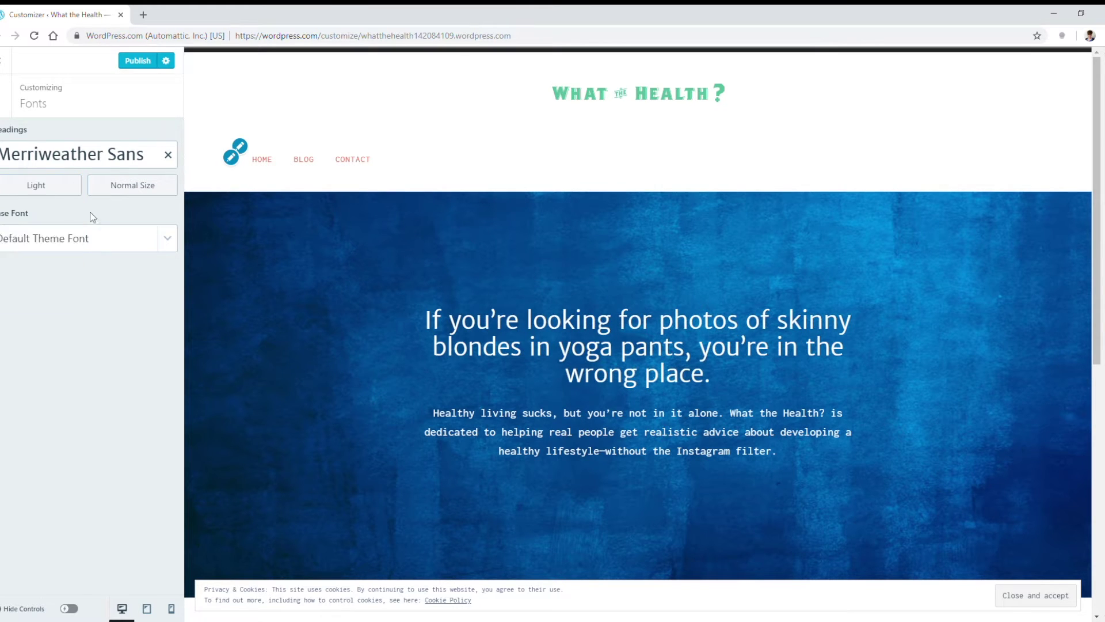
# - Set the site's base font to Merriweather
pyautogui.click(102, 252)
pyautogui.scroll(-4, 87, 395)
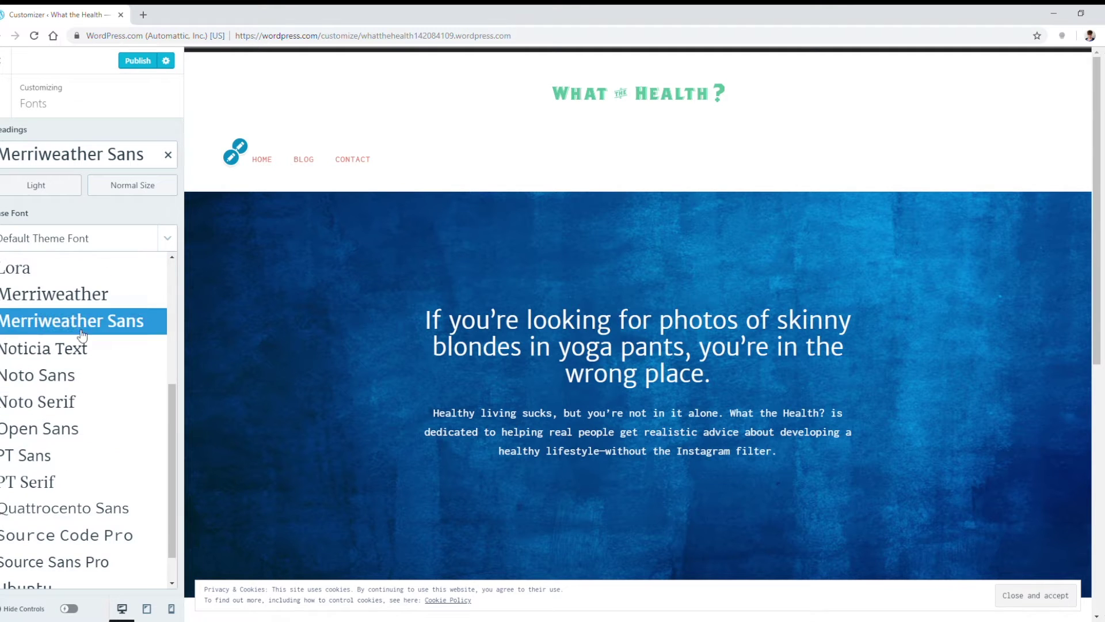
pyautogui.click(84, 294)
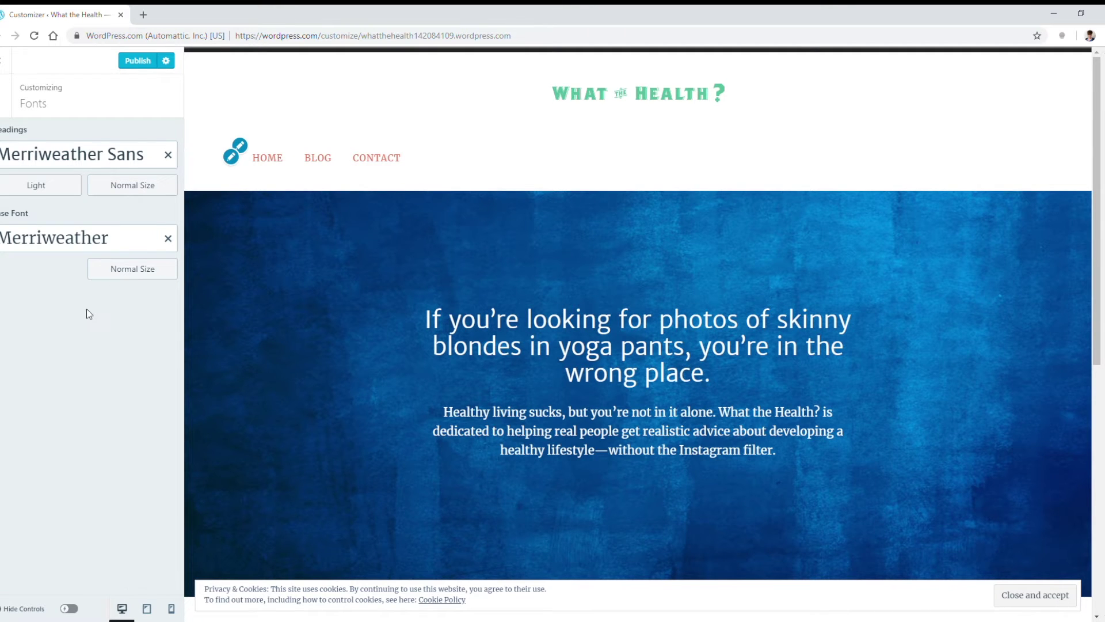
pyautogui.click(7, 95)
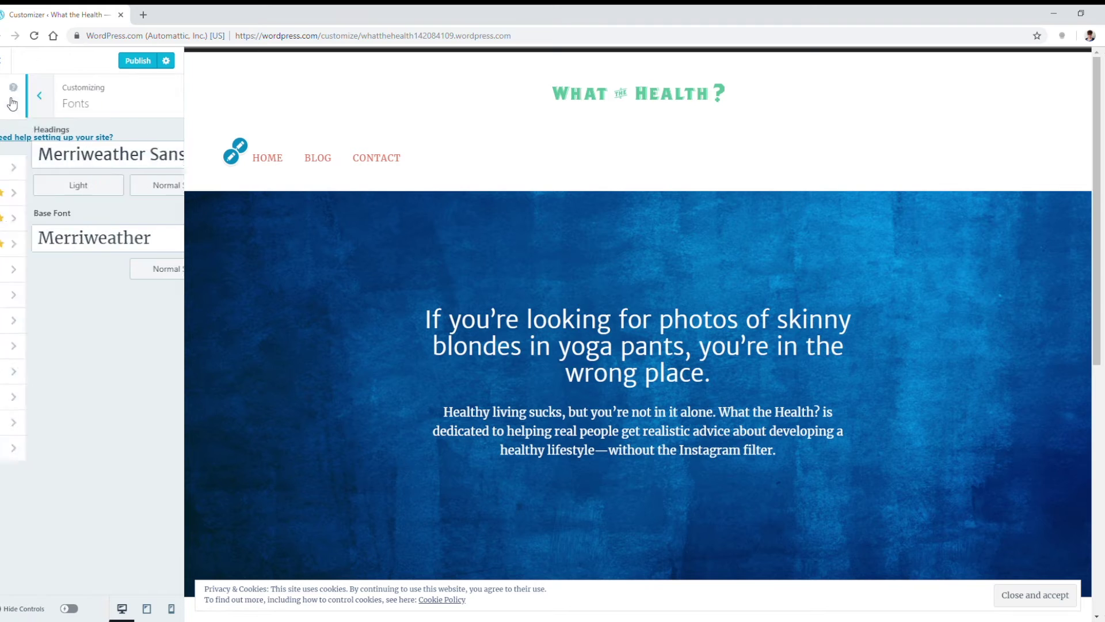
# - Reorder the Primary menu to Home, Contact, Blog and have new top-level pages added to it automatically
pyautogui.click(94, 324)
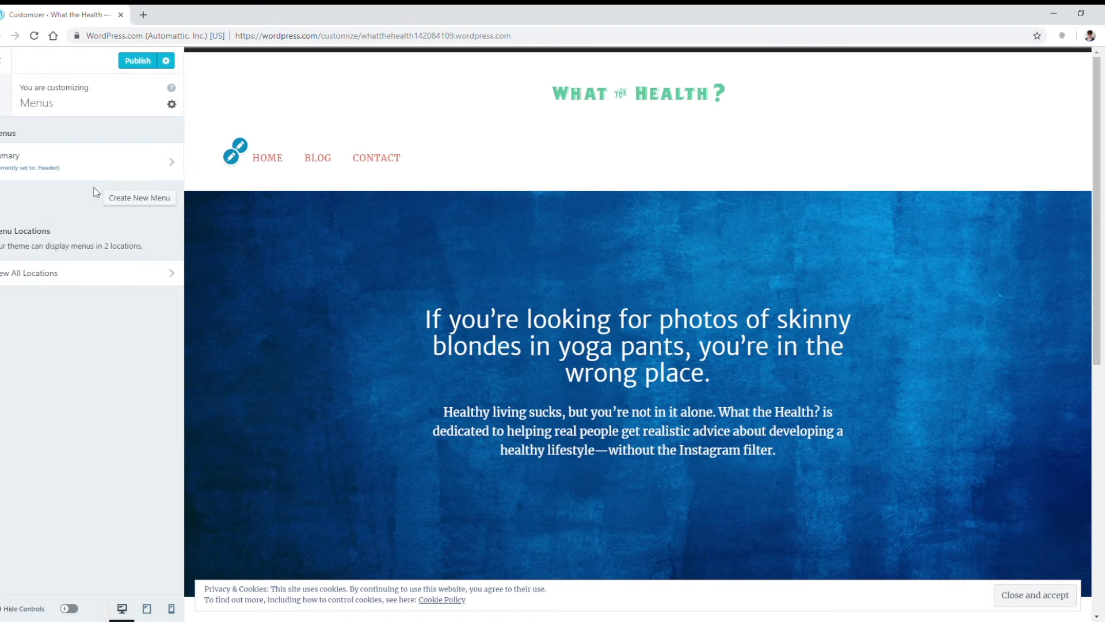
pyautogui.click(72, 166)
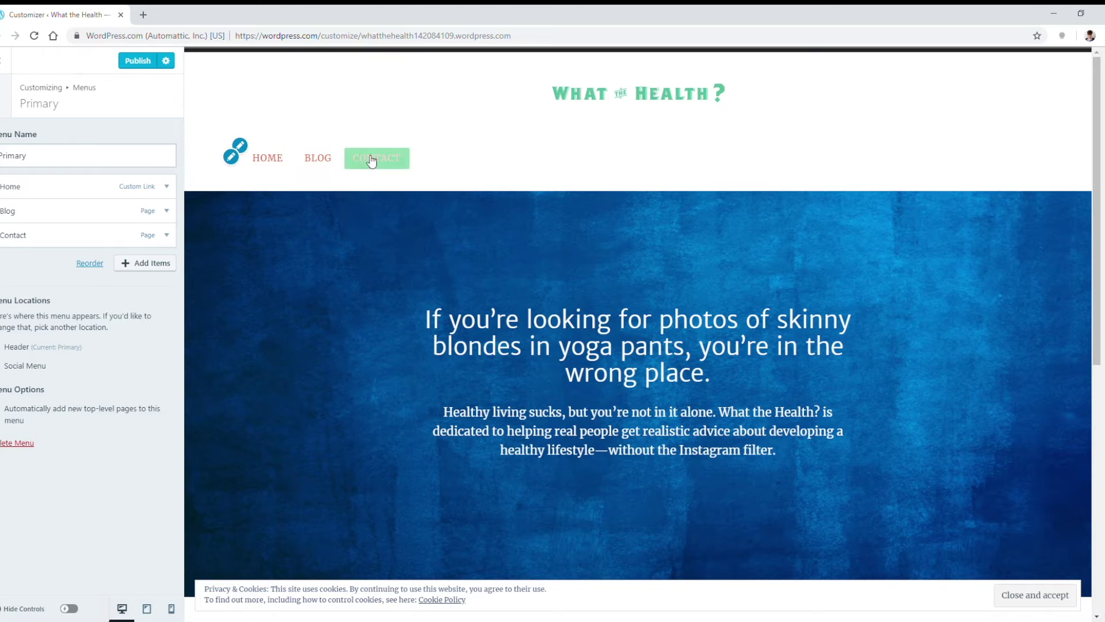
pyautogui.click(90, 263)
pyautogui.click(117, 232)
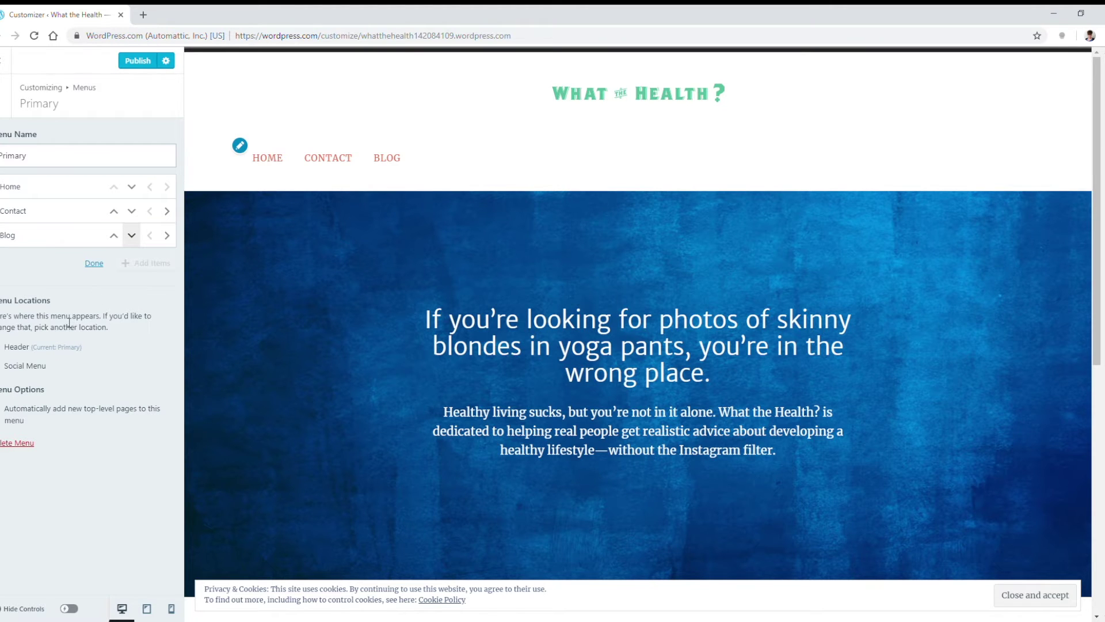
pyautogui.click(21, 413)
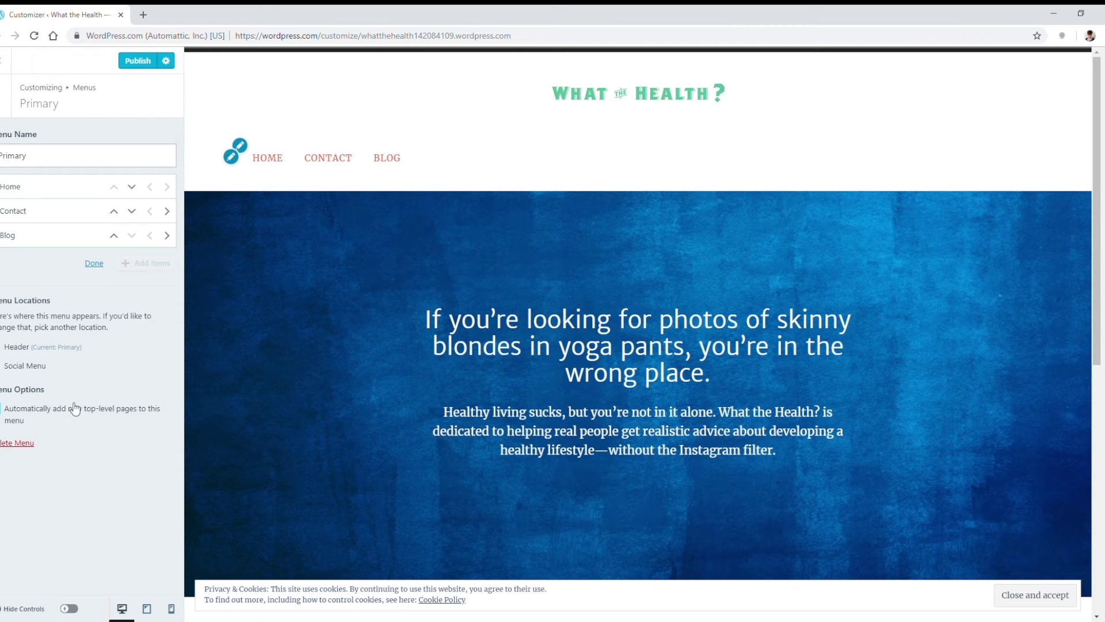
pyautogui.click(7, 99)
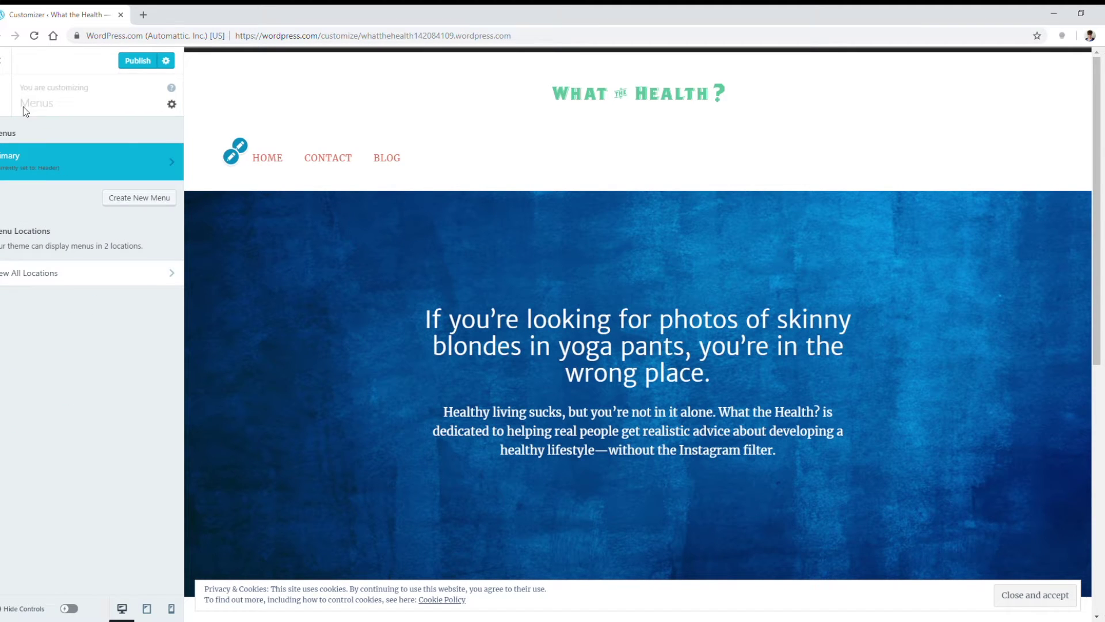
pyautogui.click(4, 105)
# - In the content options, turn off the author display in post details and the author bio on single posts
pyautogui.click(132, 348)
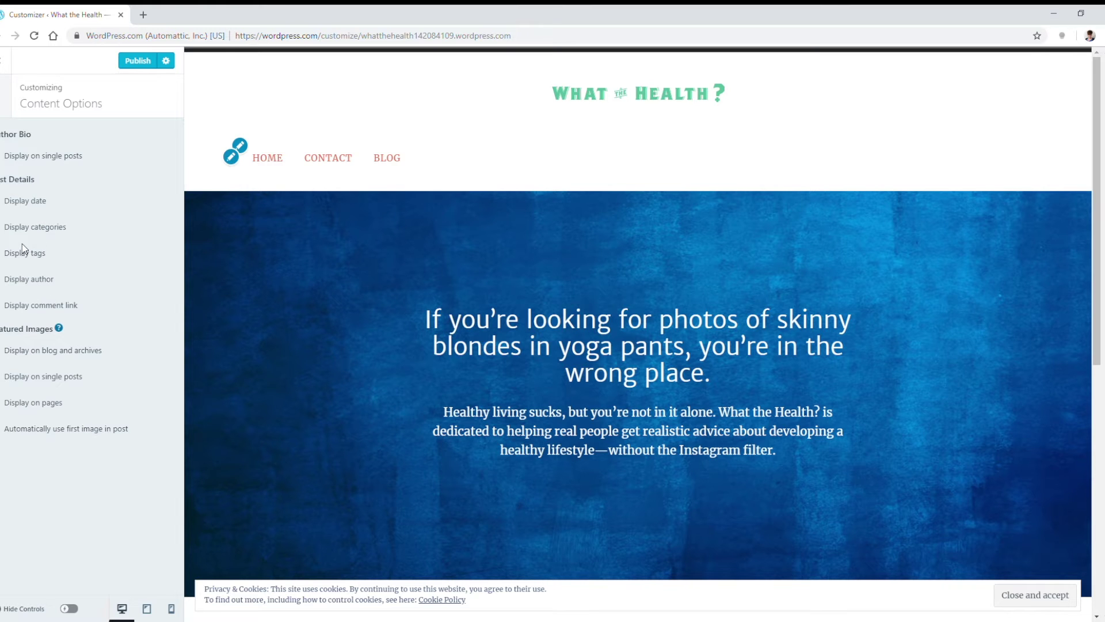
pyautogui.click(23, 280)
pyautogui.click(55, 163)
pyautogui.click(4, 92)
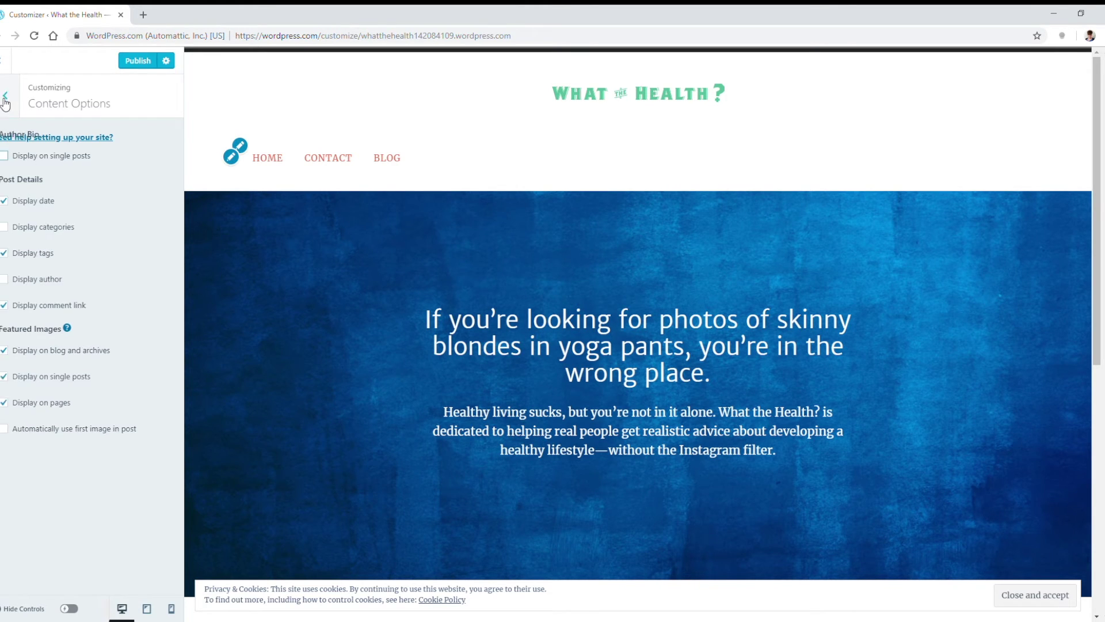
# - Look at the CSS customization section and review the whole homepage in the preview
pyautogui.click(107, 378)
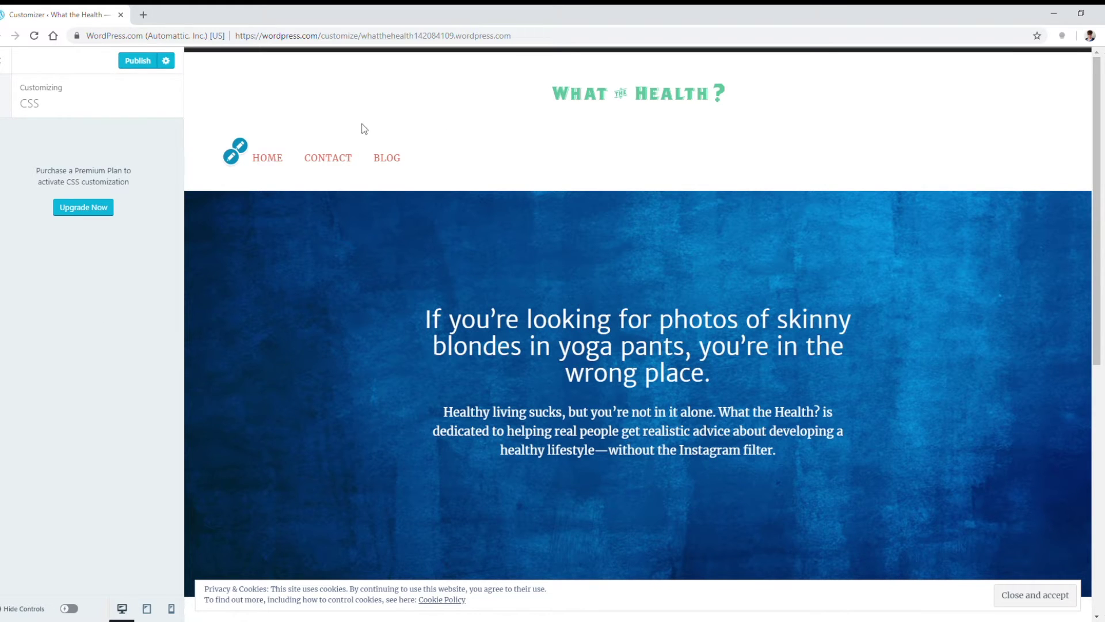
pyautogui.scroll(-4, 495, 230)
pyautogui.scroll(-4, 521, 256)
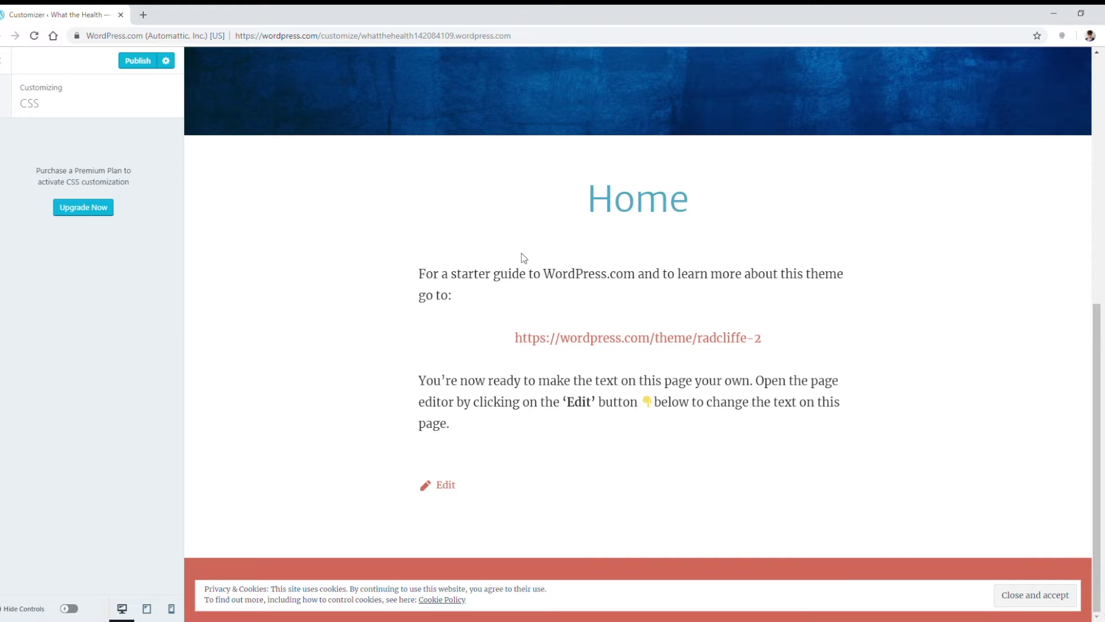
pyautogui.scroll(6, 521, 307)
pyautogui.scroll(2, 520, 297)
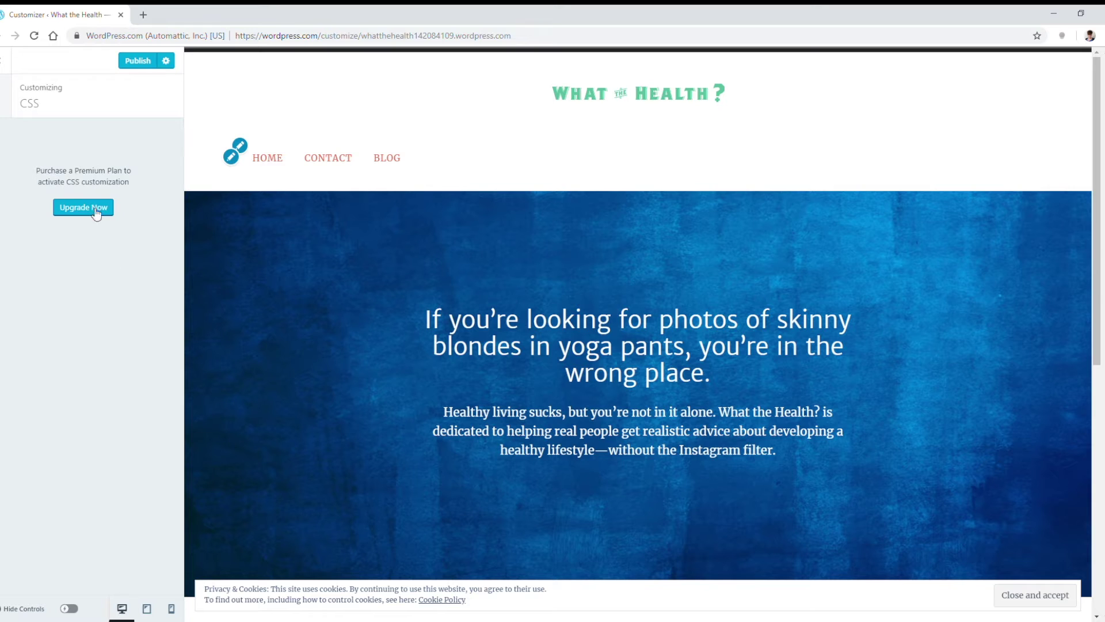
# - Examine the footer widget areas and the homepage display settings, and check the homepage preview again
pyautogui.click(4, 93)
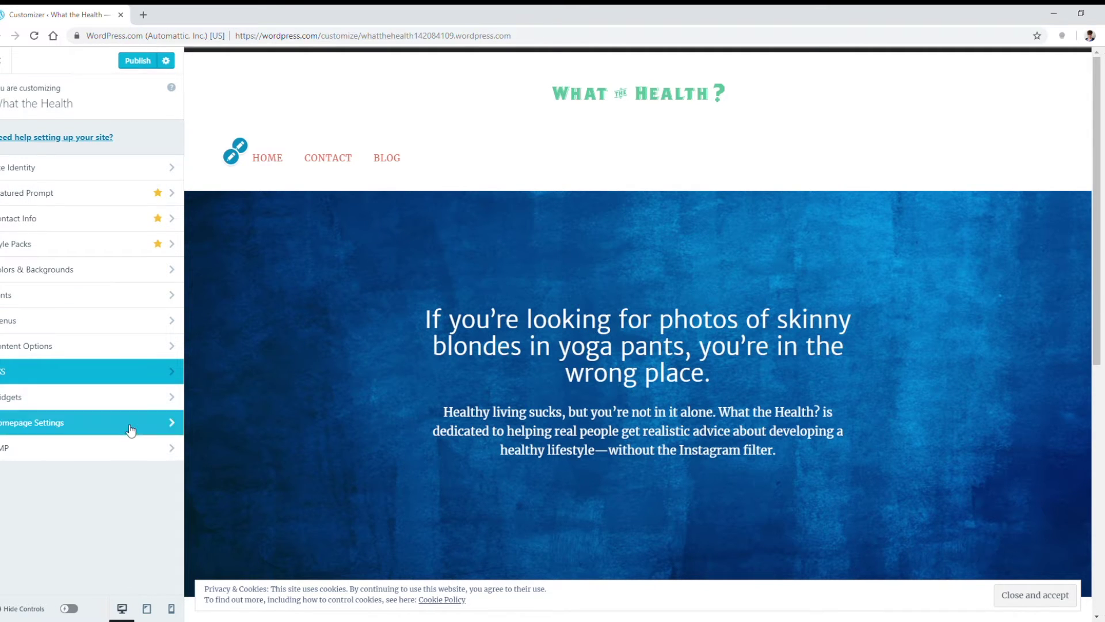
pyautogui.click(130, 398)
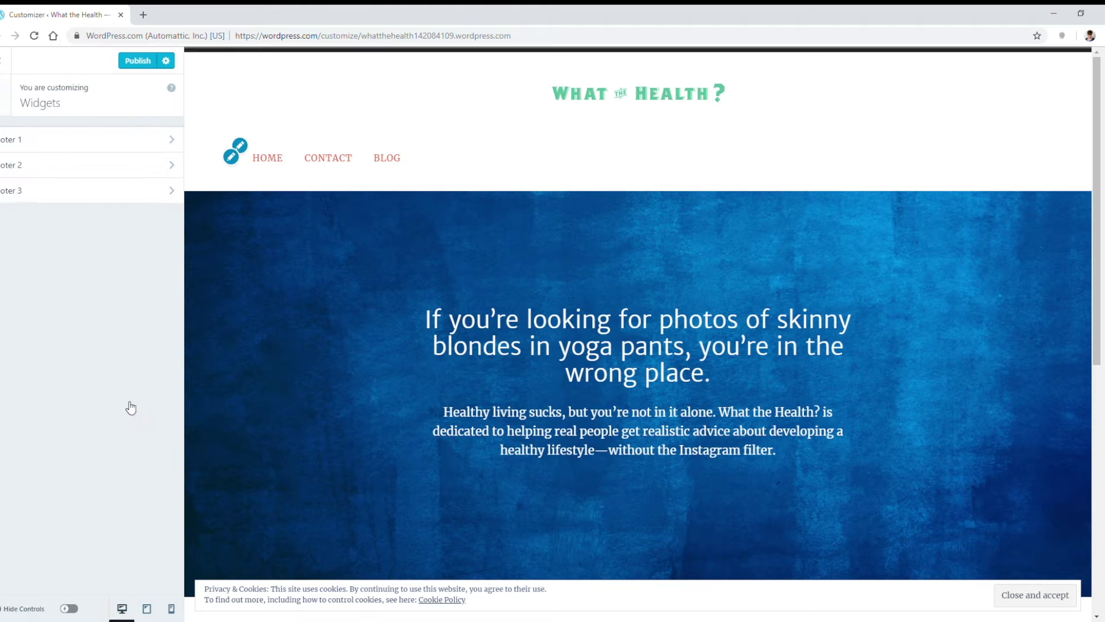
pyautogui.click(74, 139)
pyautogui.click(3, 102)
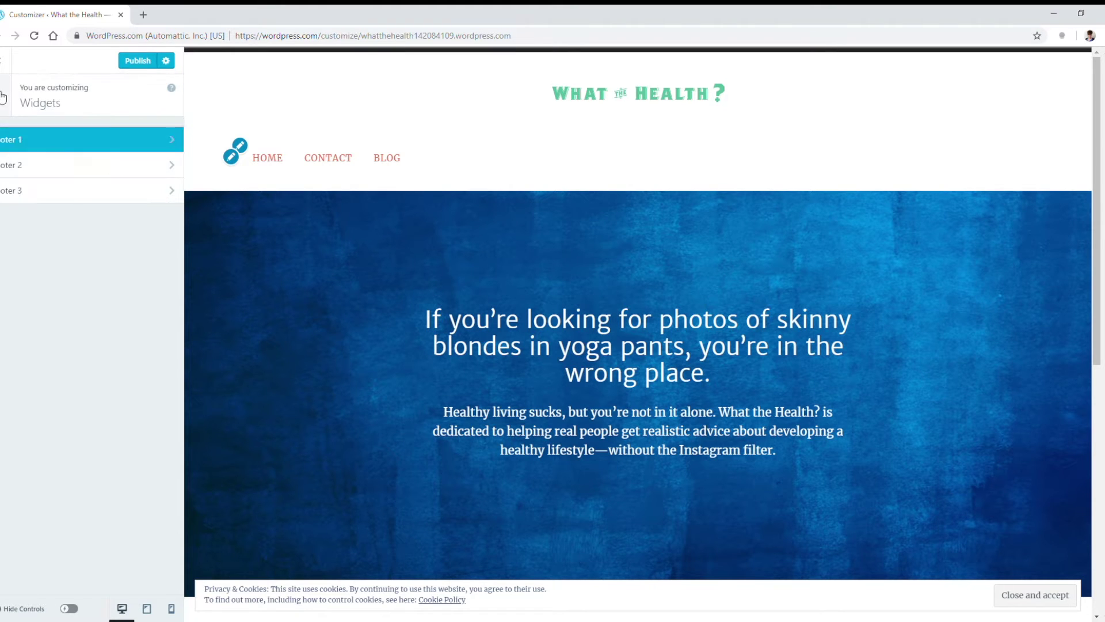
pyautogui.click(4, 98)
pyautogui.click(114, 430)
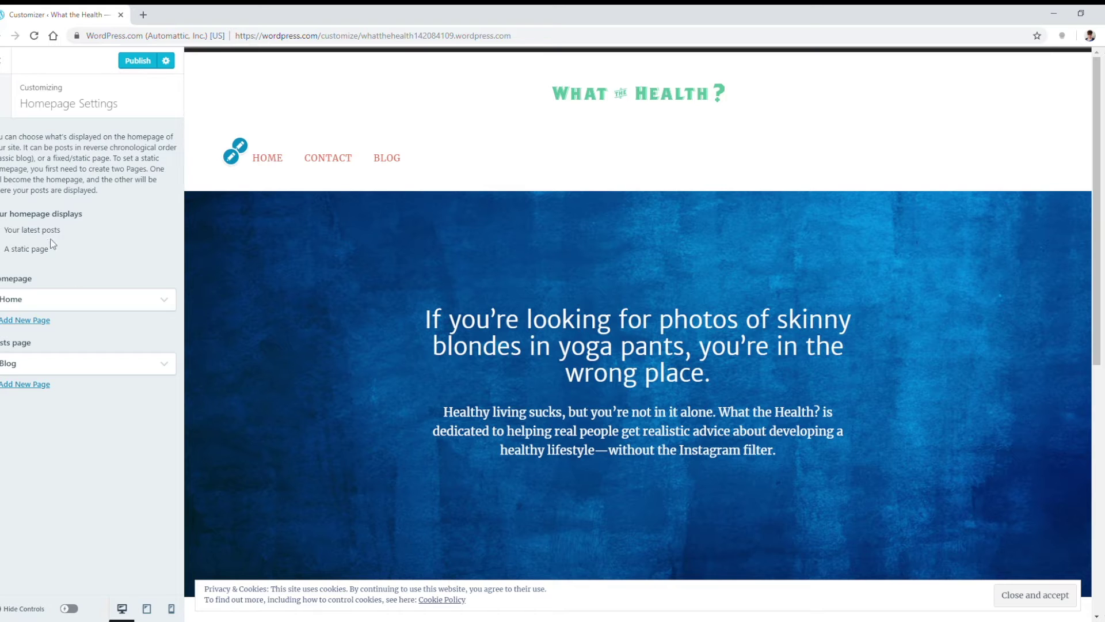
pyautogui.click(13, 98)
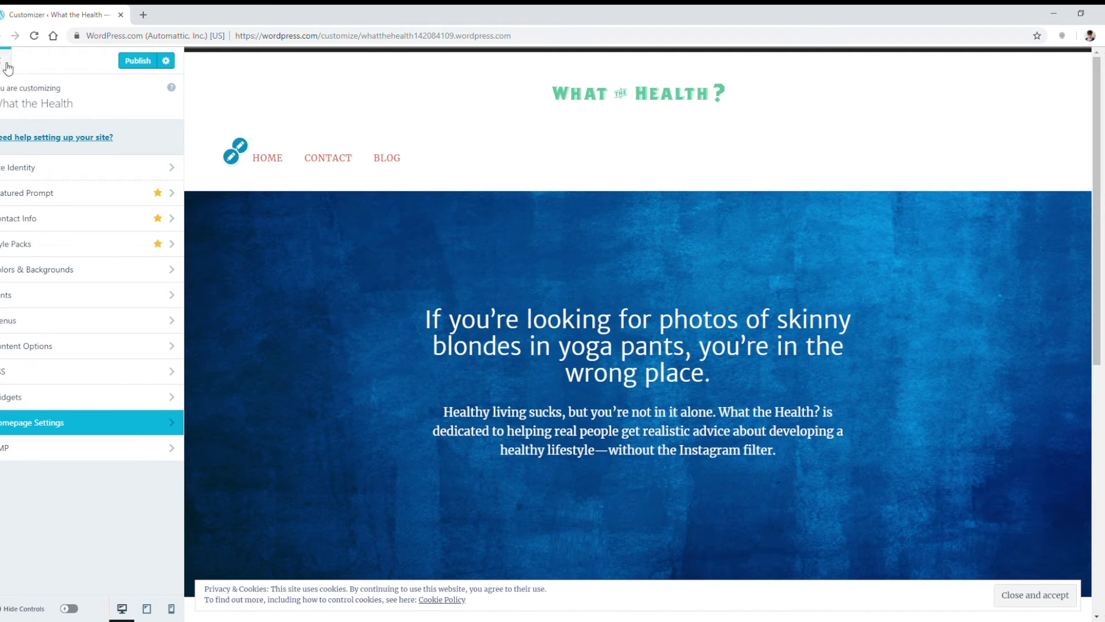
pyautogui.scroll(-8, 506, 313)
pyautogui.scroll(8, 533, 345)
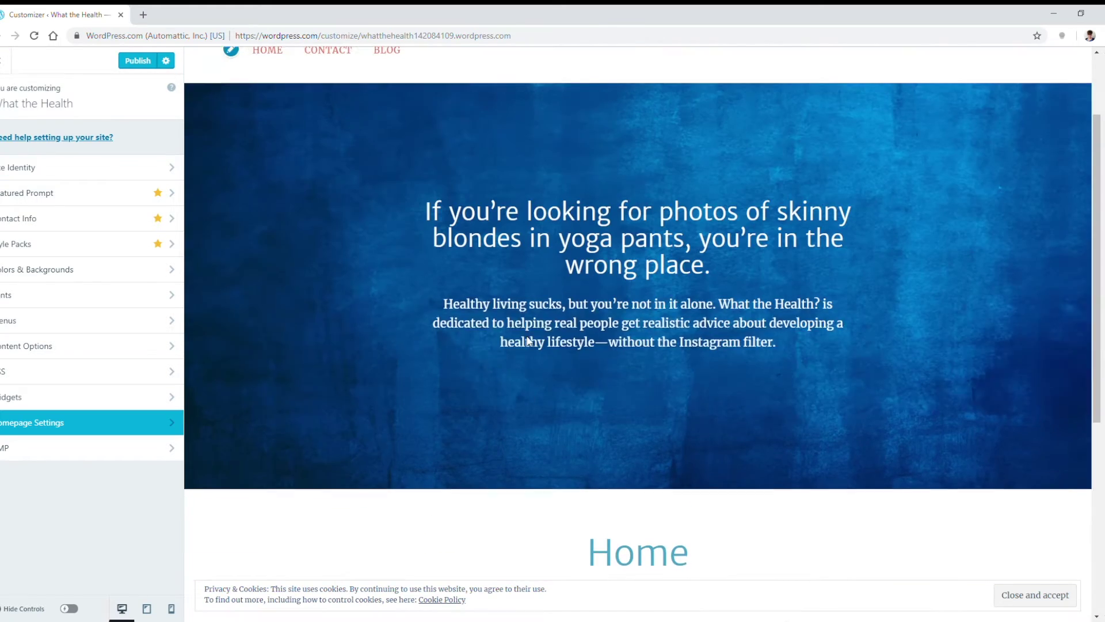
# - Leave the customizer and open the Home page from the site pages for editing
pyautogui.click(6, 61)
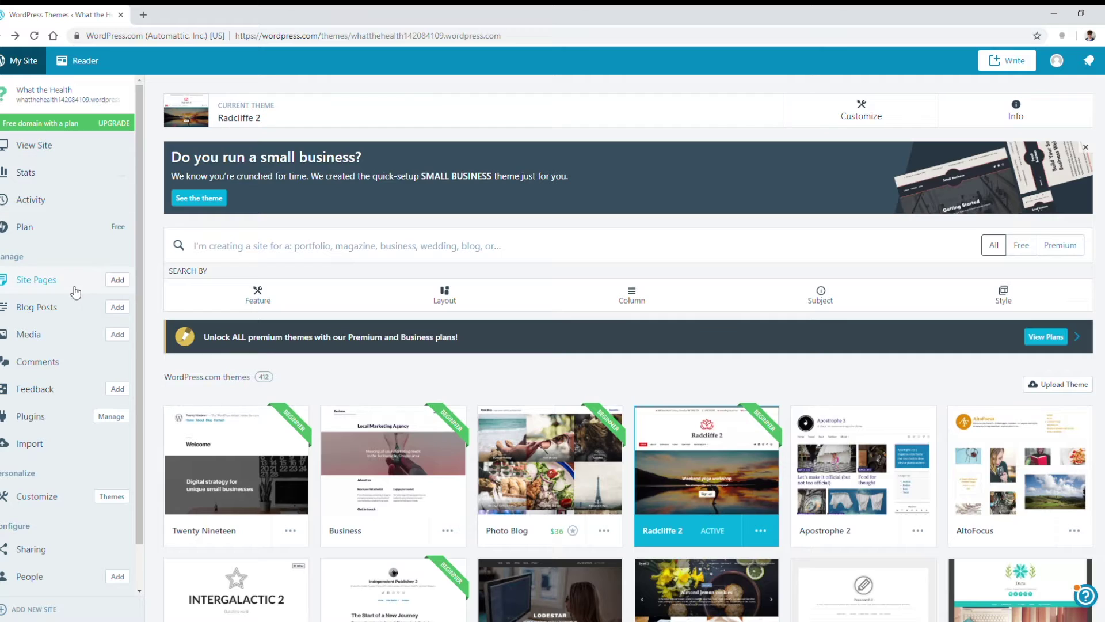
pyautogui.click(74, 288)
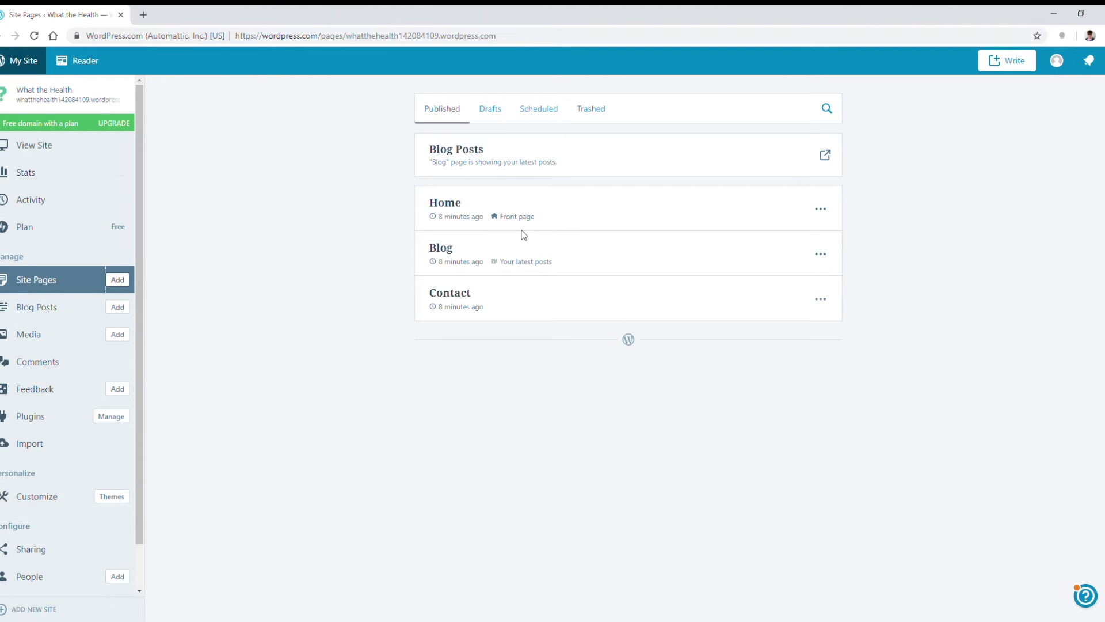
pyautogui.click(458, 207)
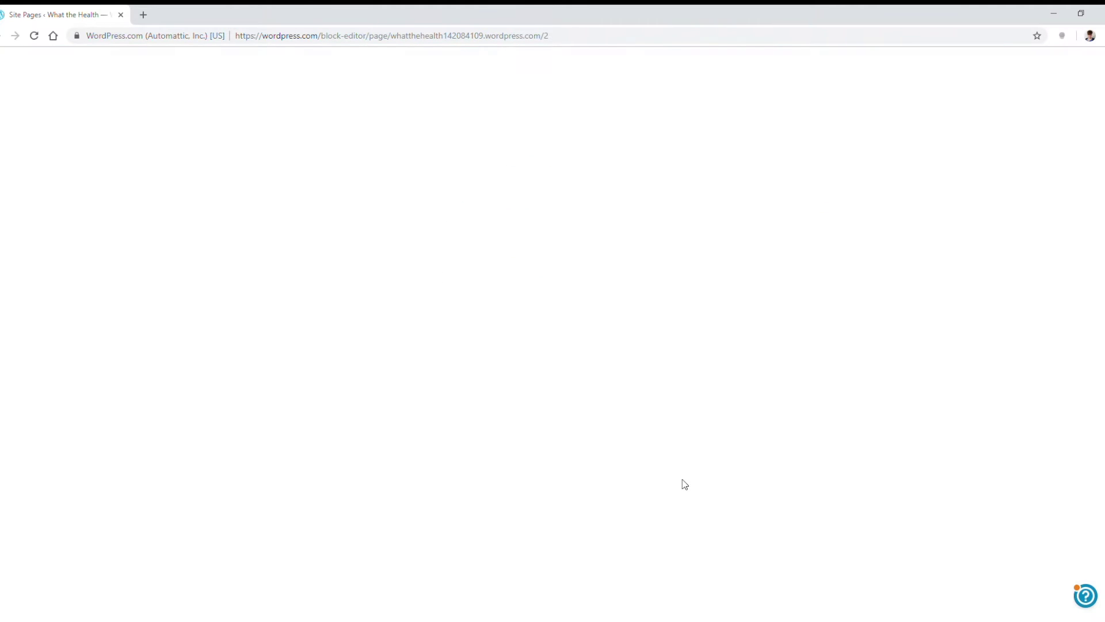
pyautogui.click(636, 388)
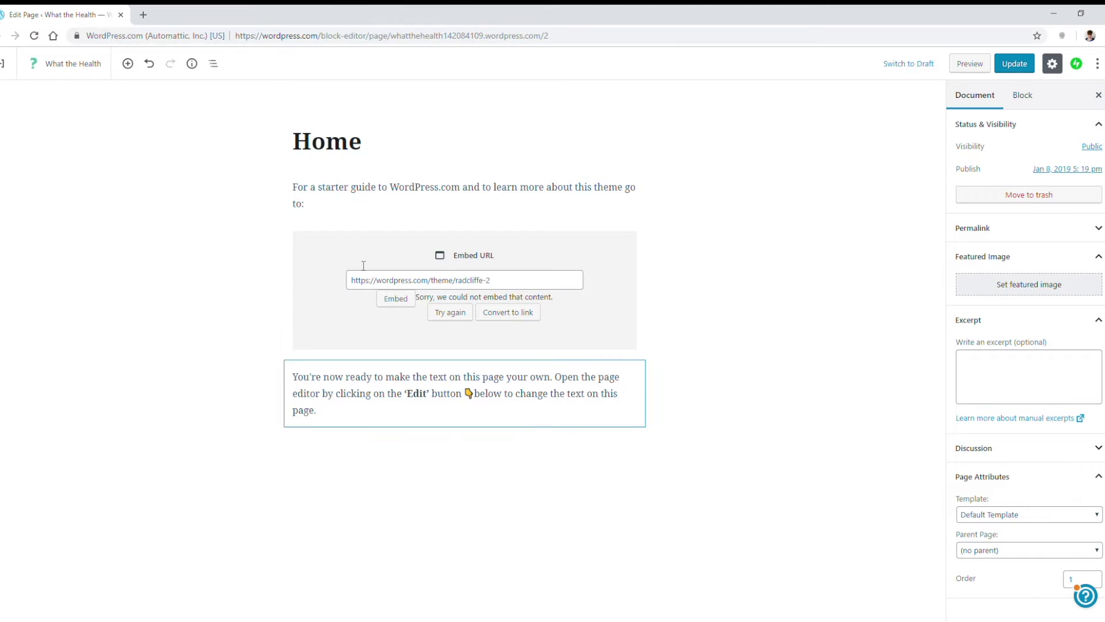
# - Delete the Home page's title text
pyautogui.click(380, 147)
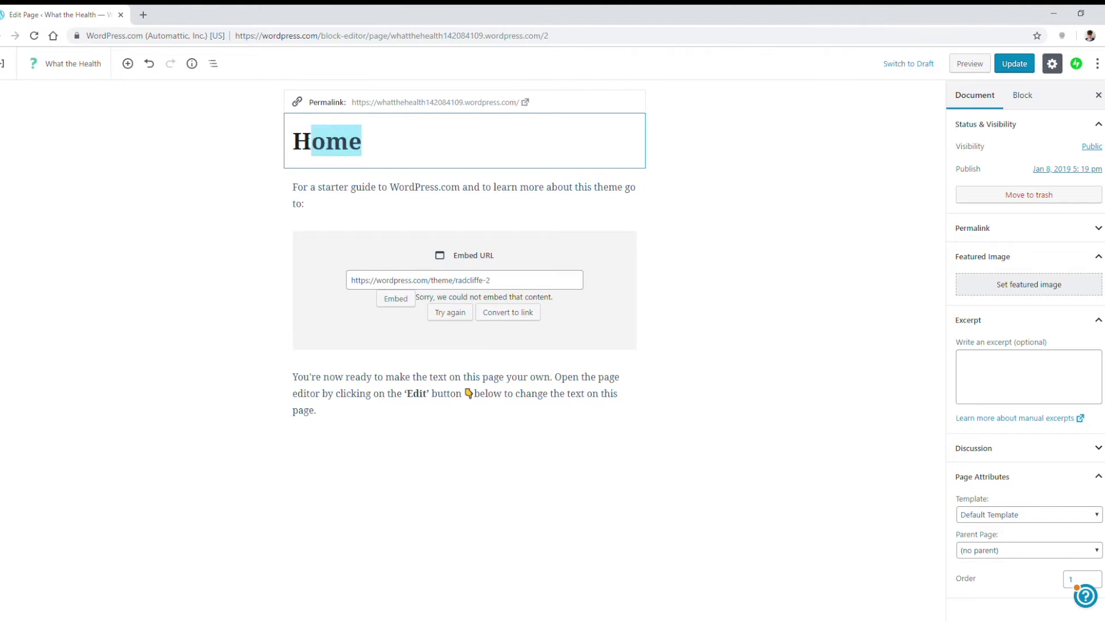
pyautogui.moveTo(379, 147); pyautogui.dragTo(289, 115)
pyautogui.press('BackSpace')
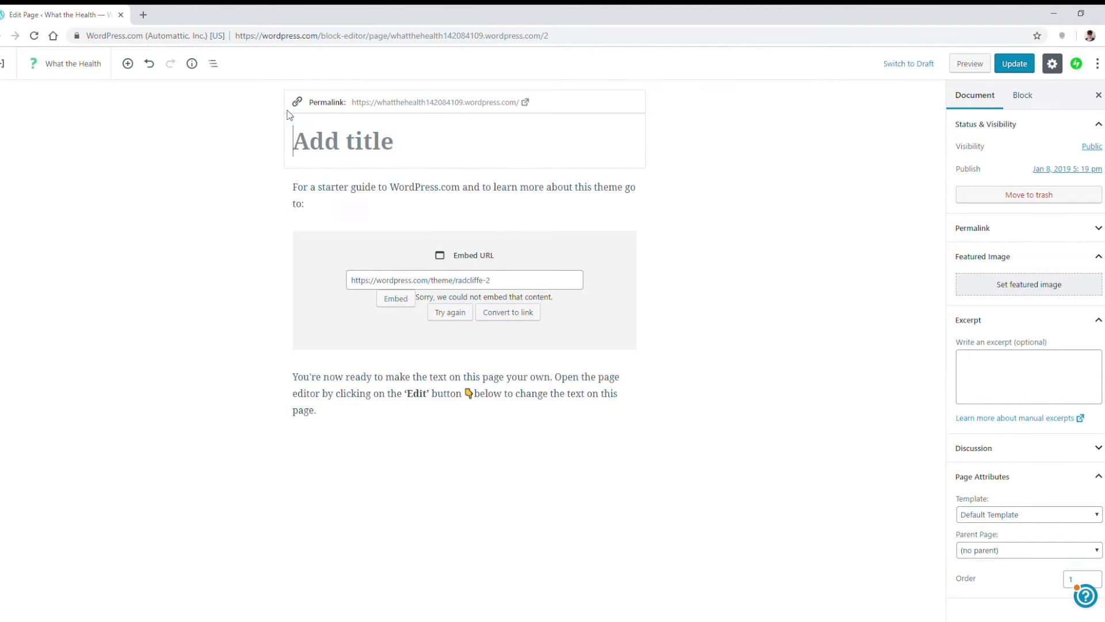
# - Replace the starter guide paragraph with the text beginning "Let’s face it: living healthy sucks." and remove its bold formatting
pyautogui.click(341, 207)
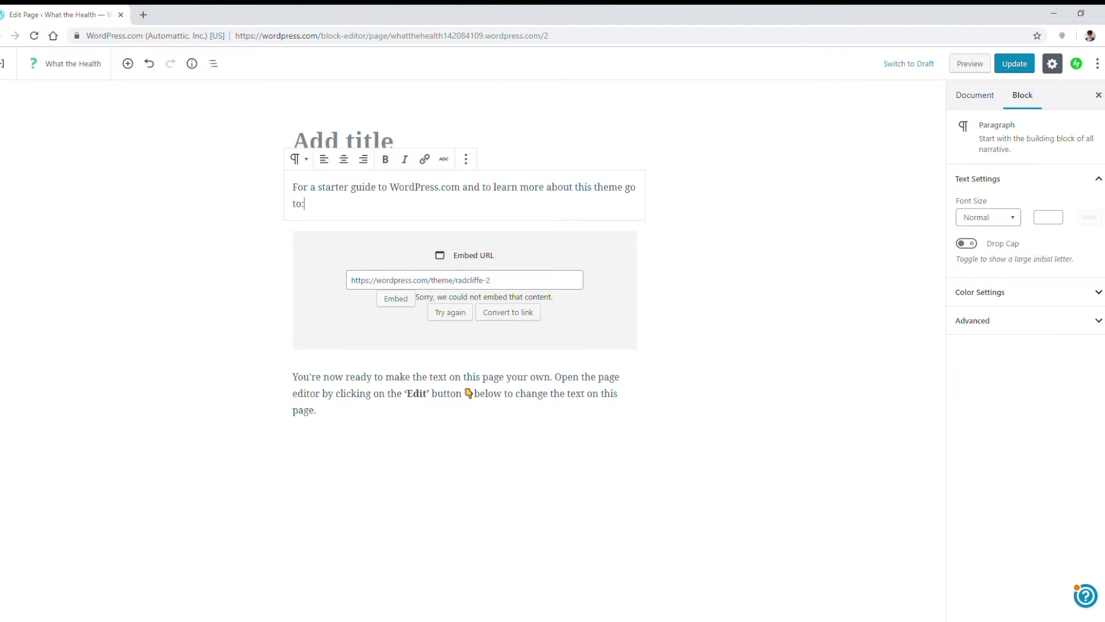
pyautogui.moveTo(331, 208)
pyautogui.mouseDown()
pyautogui.moveTo(291, 184)
pyautogui.moveTo(318, 208)
pyautogui.mouseUp()
pyautogui.hotkey('ctrl', 'a')
pyautogui.write('Let’s face it: living healthy sucks. But for some reason, no one wants to own up to that. Sure, your die-hard yogi friend may seem perfectly serene in her Facebook photos, but nobody’s really that happy when they have to skip dessert every day.')
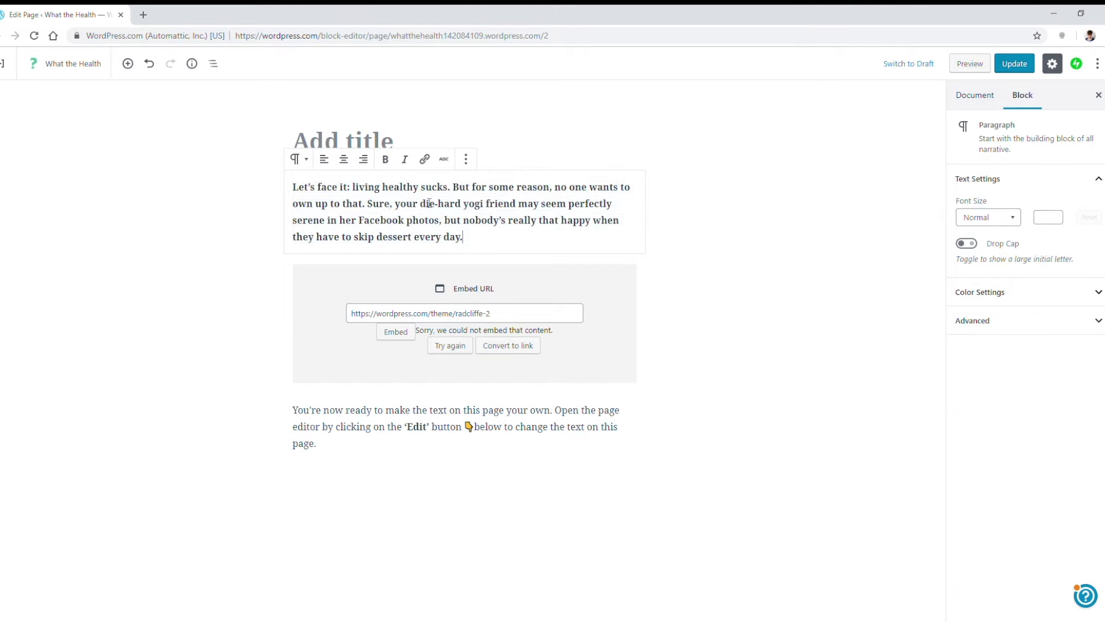
pyautogui.hotkey('ctrl', 'a')
pyautogui.hotkey('ctrl', 'b')
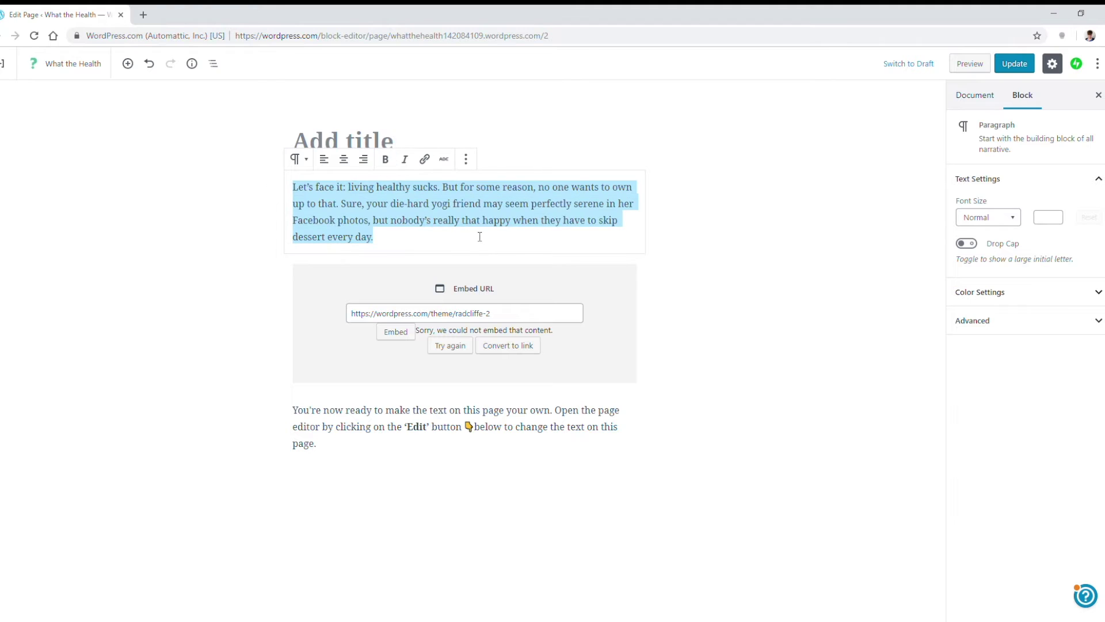
# - Remove the embed block containing the Radcliffe 2 theme URL from the page
pyautogui.click(584, 283)
pyautogui.click(430, 247)
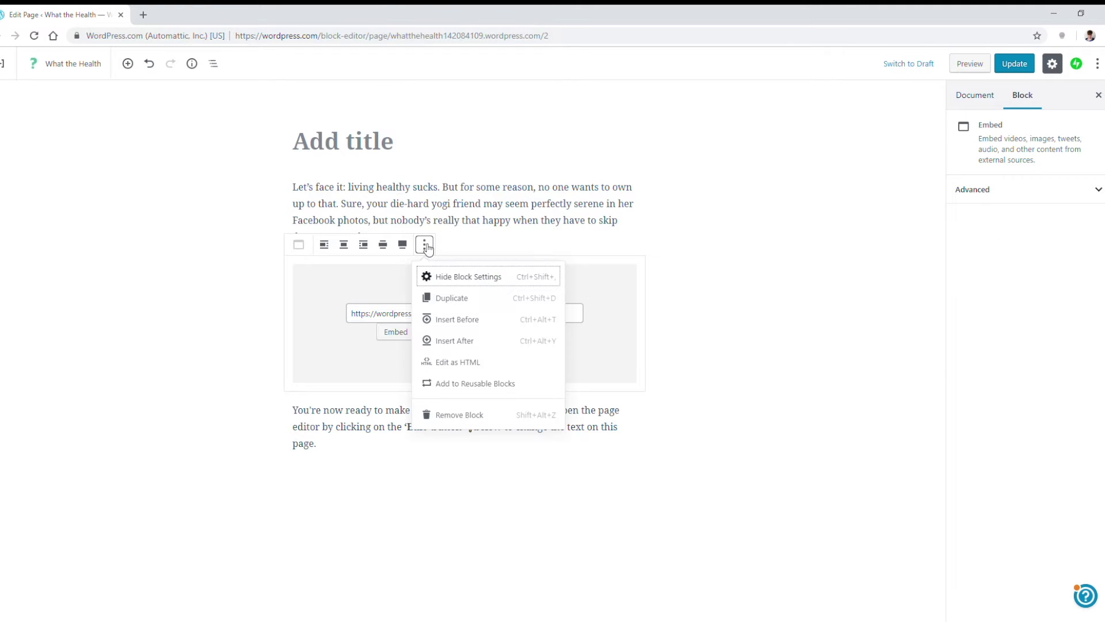
pyautogui.click(476, 415)
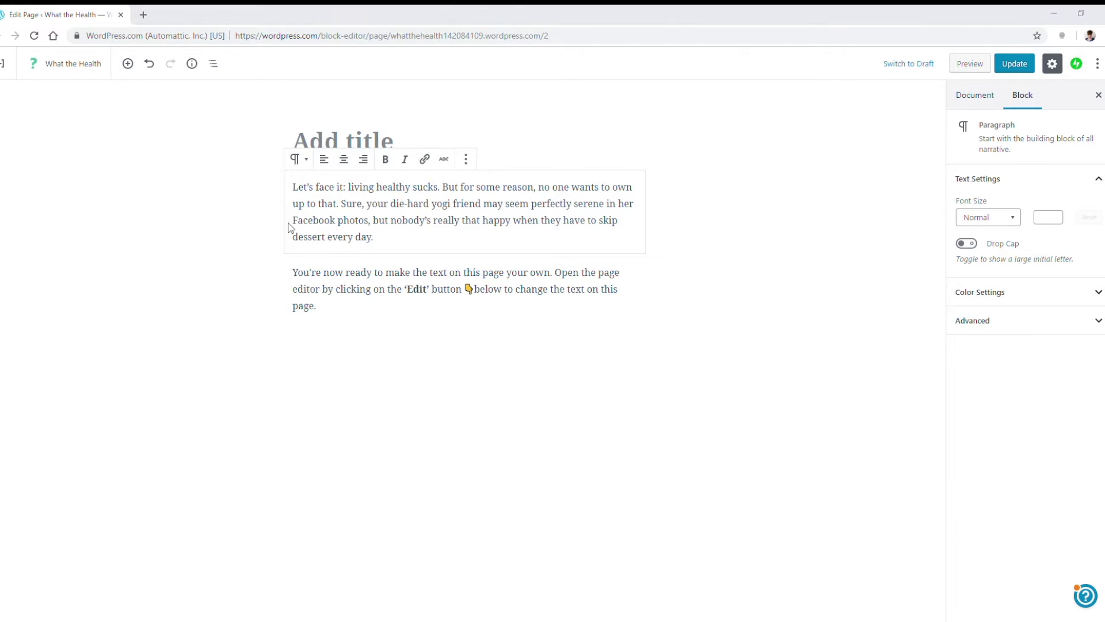
# - Add a second paragraph beginning "At What the Health?, we give it to you straight." and remove the "You're now ready" paragraph
pyautogui.press('Return')
pyautogui.write('At What the Health?, we give it to you straight. We give you practical advice to feel better and live happier. And we work to dispel the myths around healthy living—including the idea that eating right and exercising is somehow easy (we all know it’s the literal worst).')
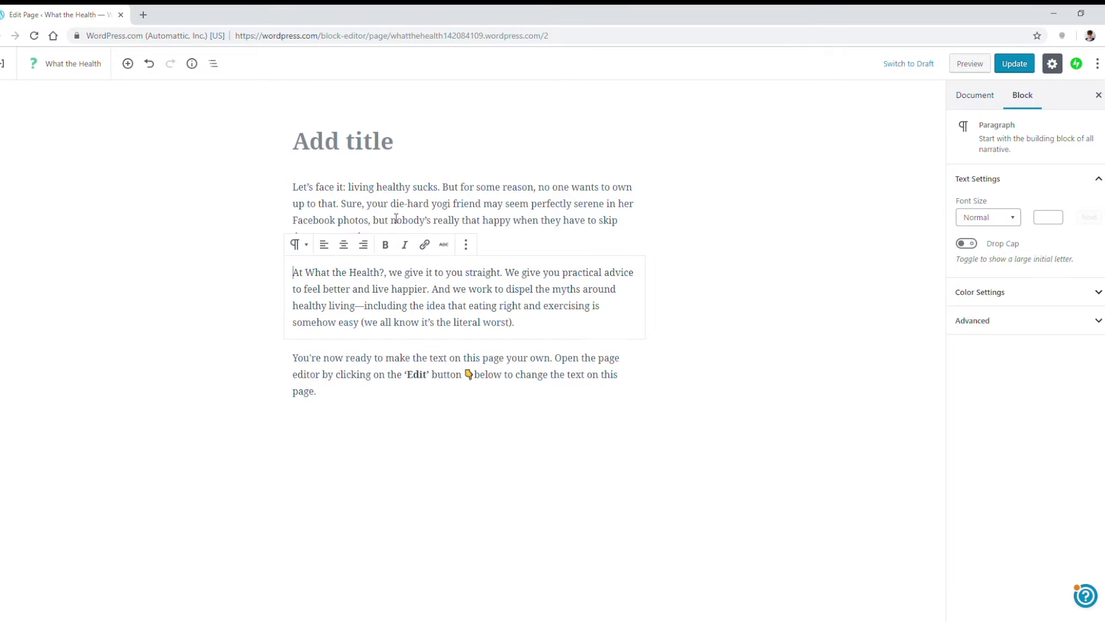
pyautogui.click(407, 374)
pyautogui.click(466, 330)
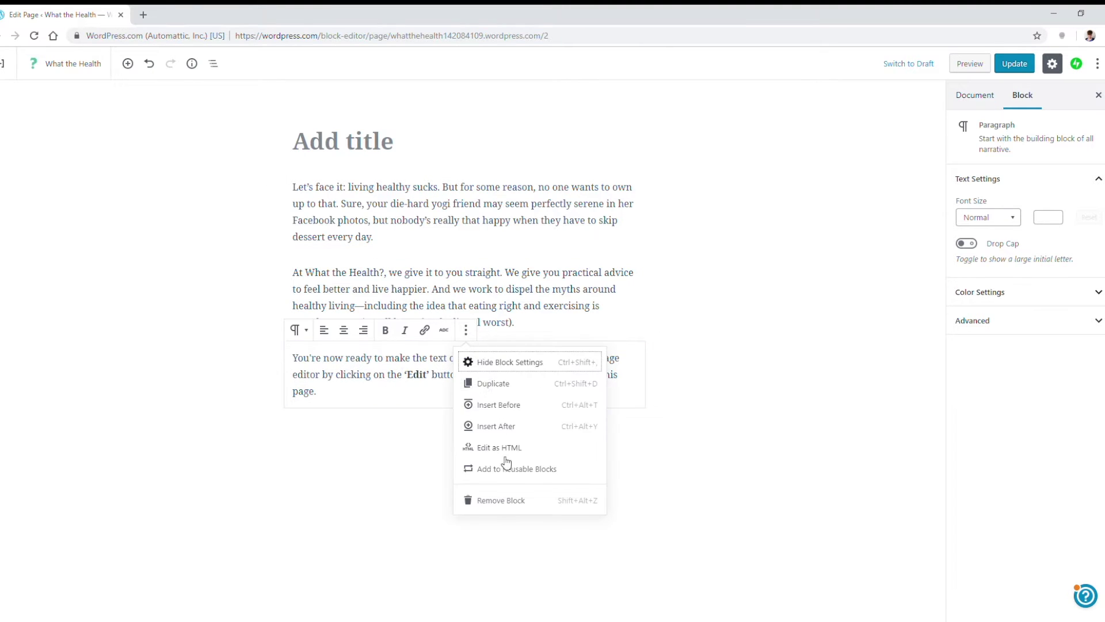
pyautogui.click(518, 501)
# - Examine the page's document settings and the block settings of the second paragraph
pyautogui.click(974, 96)
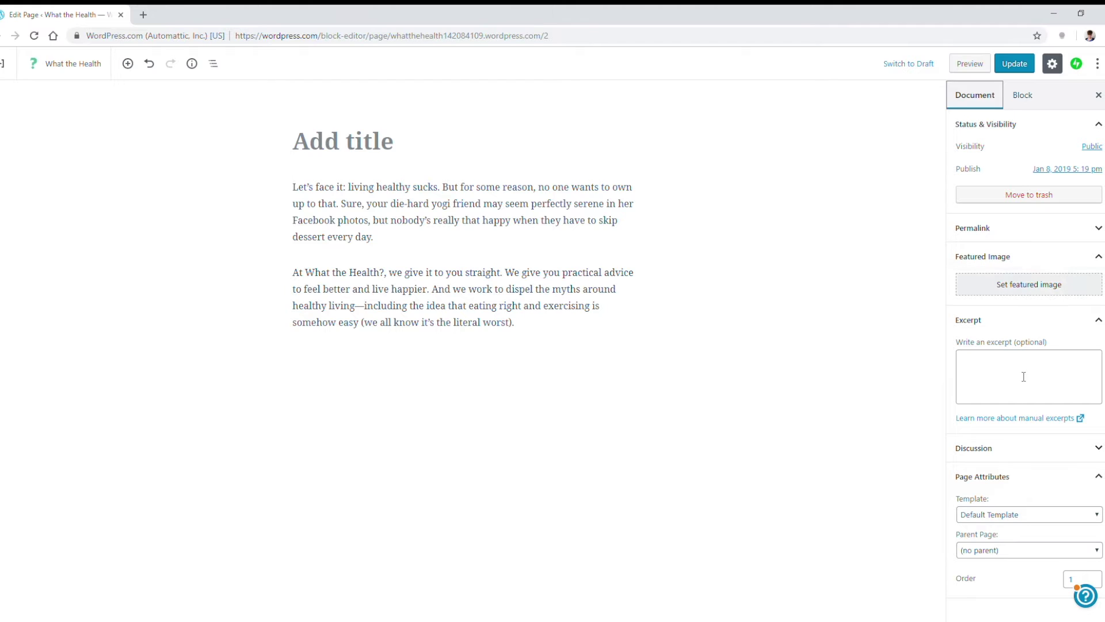
pyautogui.click(1029, 101)
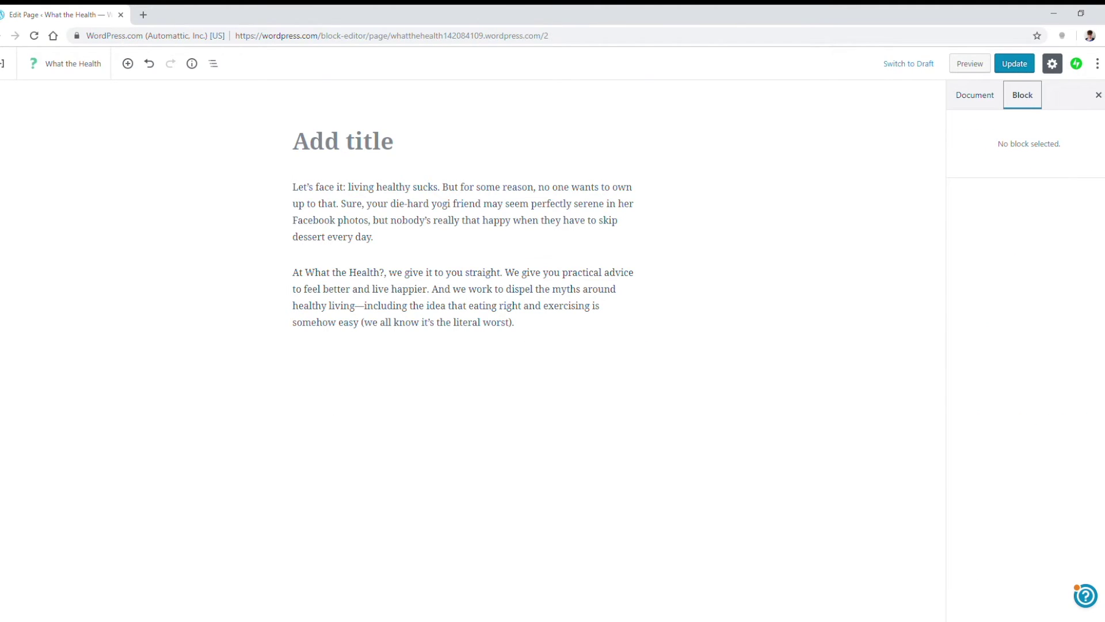
pyautogui.click(326, 362)
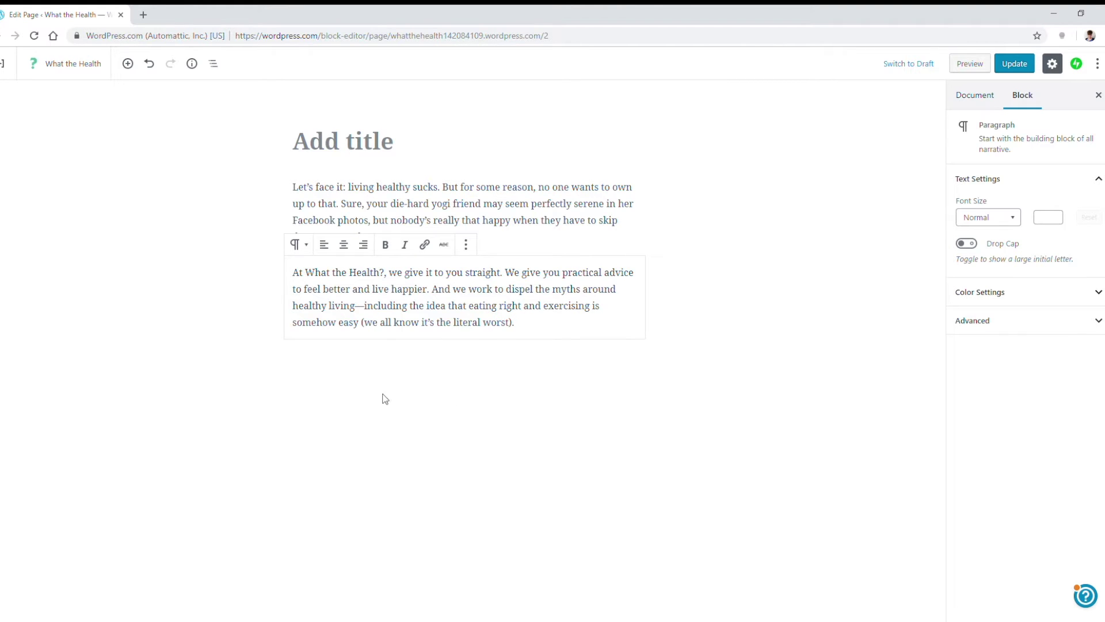
# - Insert a two-column Columns block below the second paragraph
pyautogui.click(258, 336)
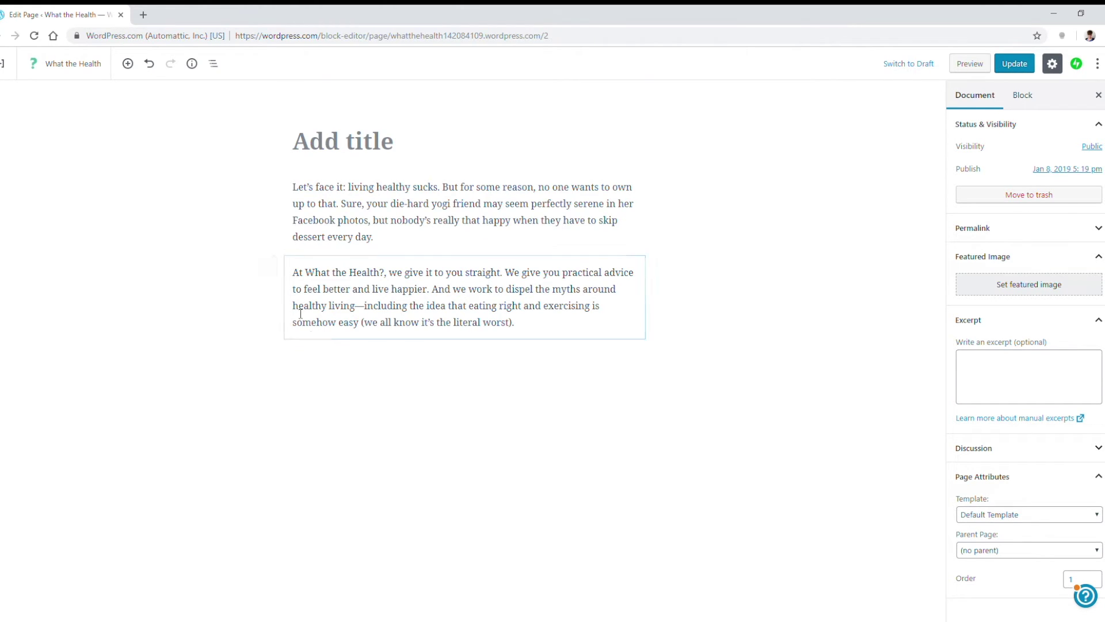
pyautogui.click(128, 64)
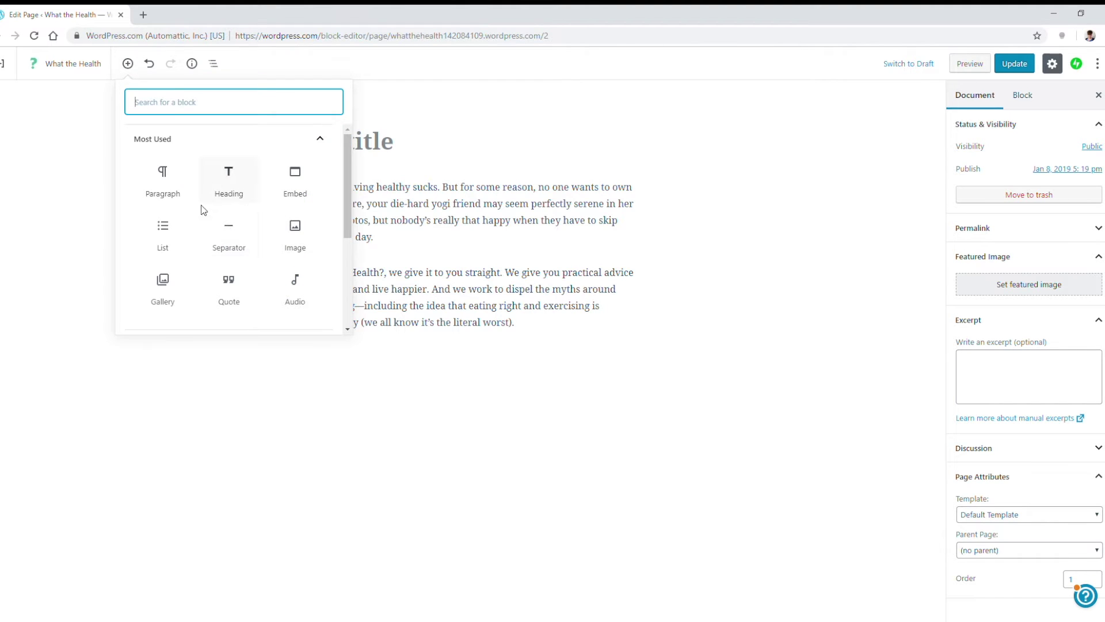
pyautogui.scroll(-3, 286, 233)
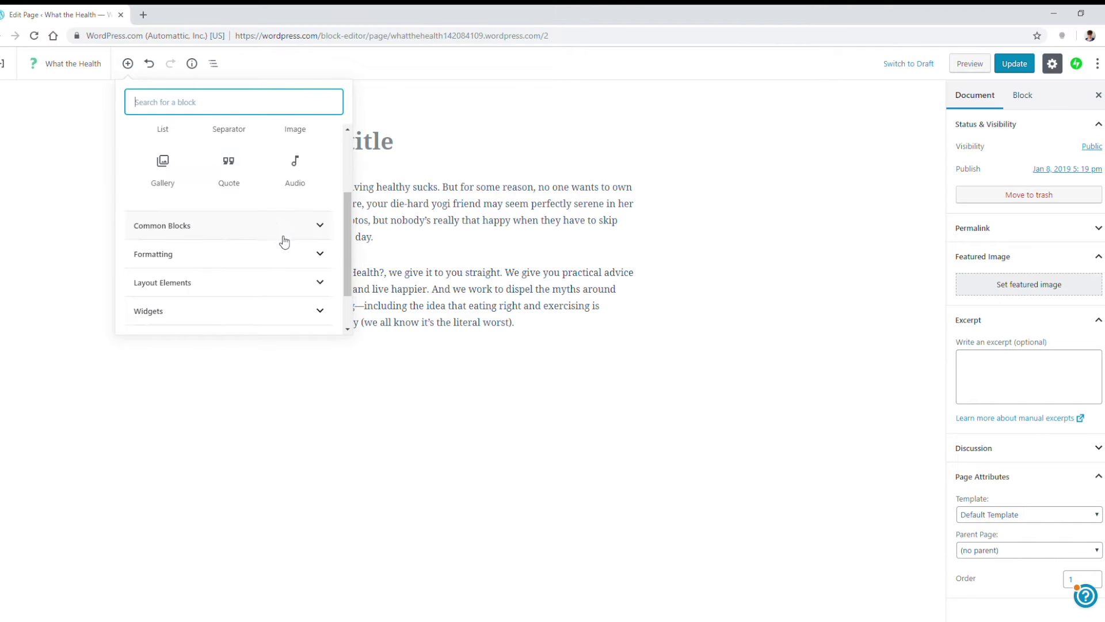
pyautogui.click(280, 226)
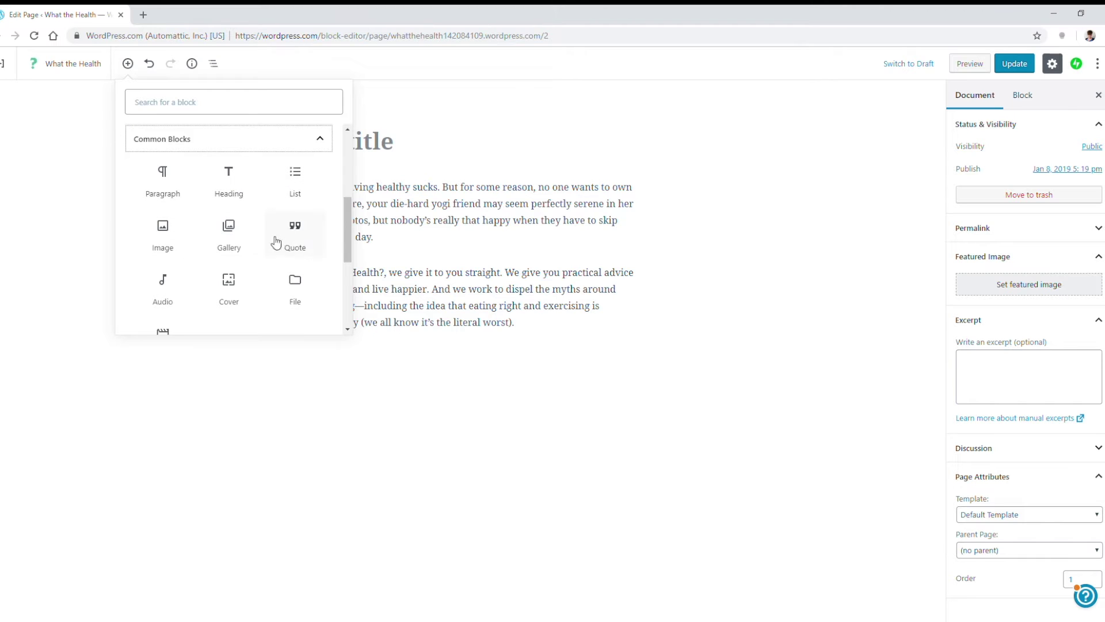
pyautogui.scroll(-3, 277, 264)
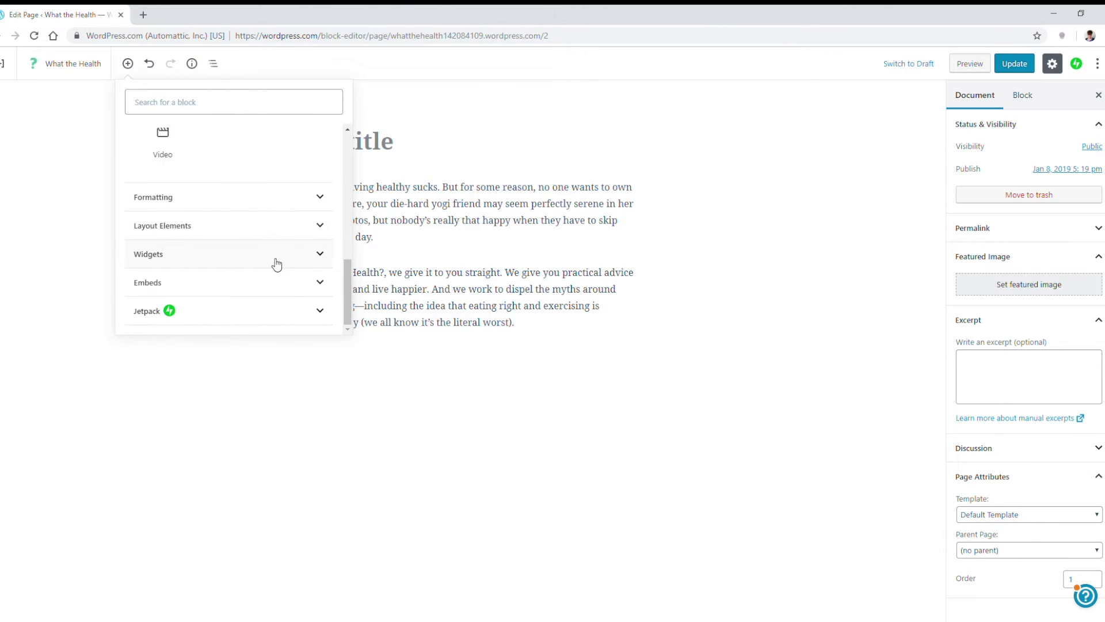
pyautogui.click(317, 233)
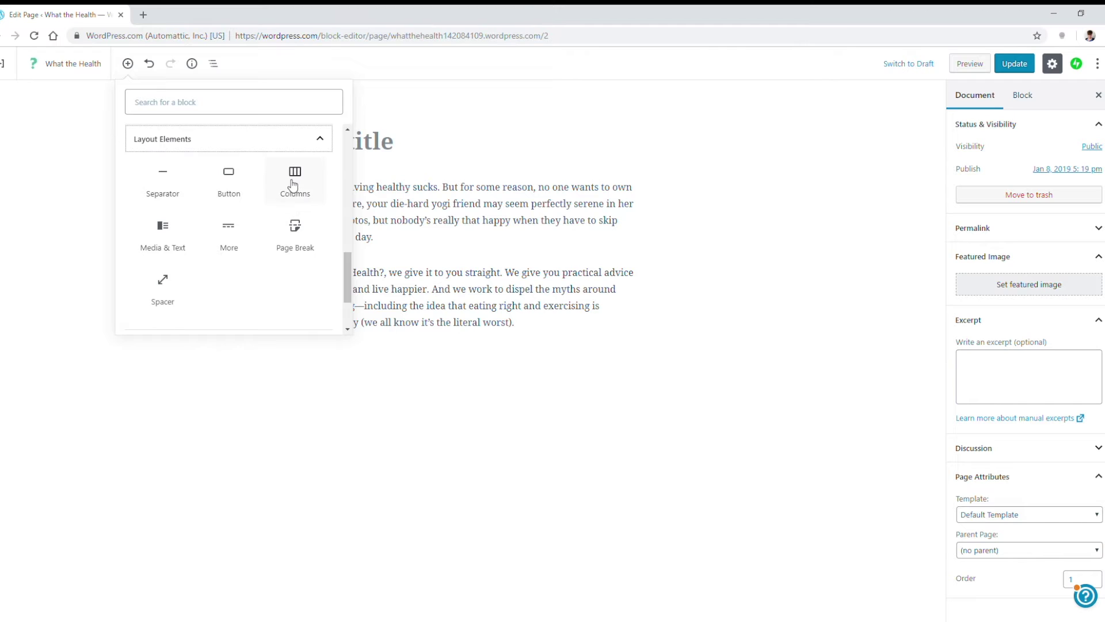
pyautogui.press('Escape')
# - Enter "Doable Tips" in the first column and "Debunking the Myths" in the second column
pyautogui.click(373, 368)
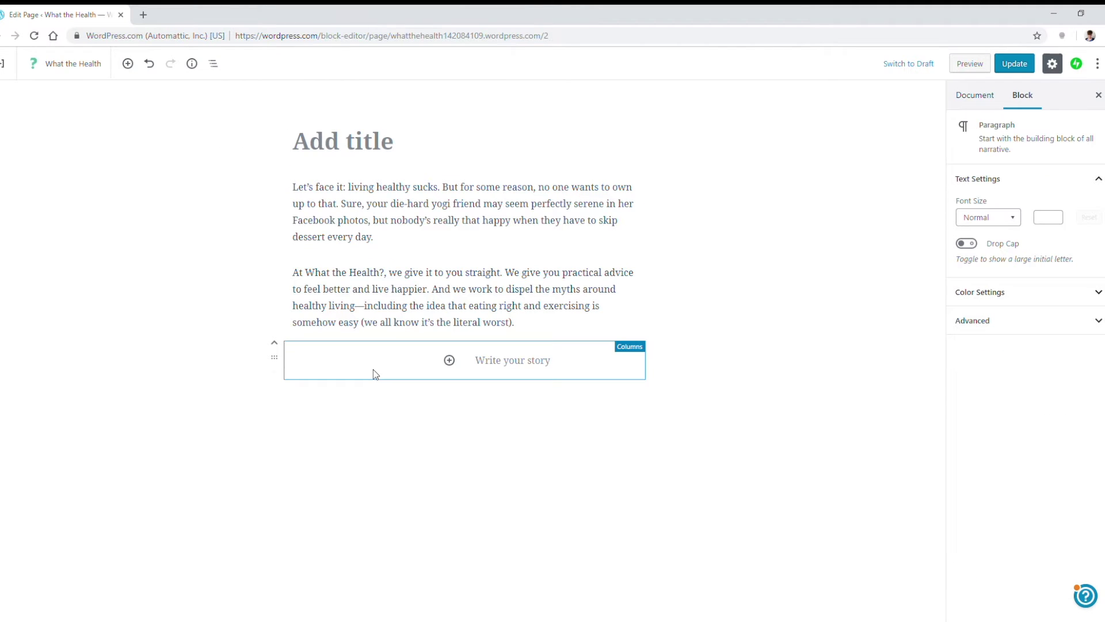
pyautogui.write('D')
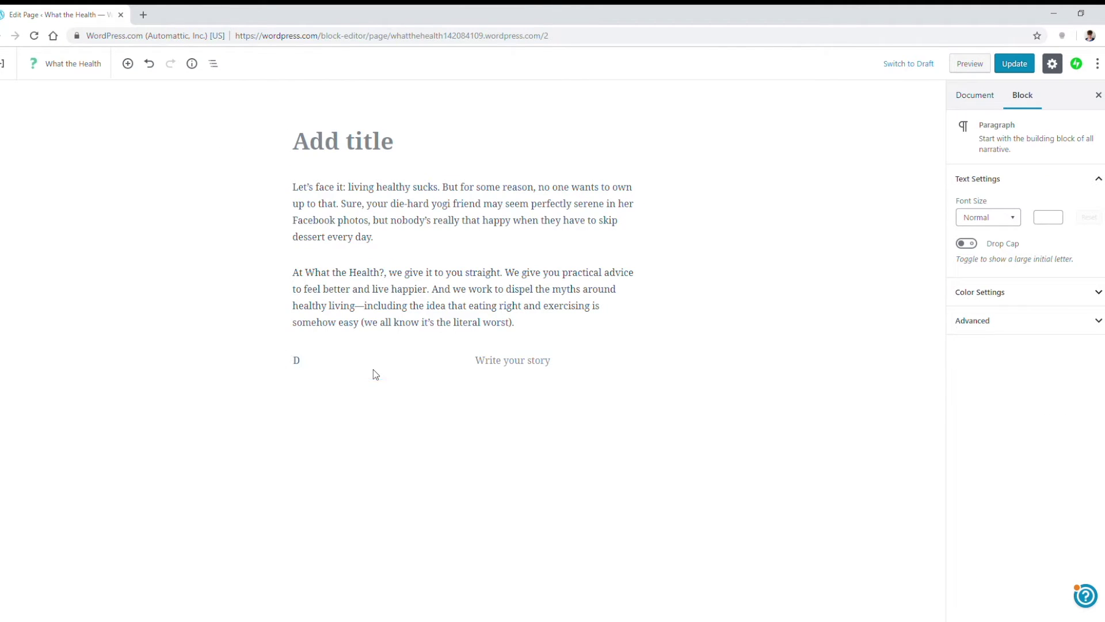
pyautogui.write('oable Tips')
pyautogui.press('Tab')
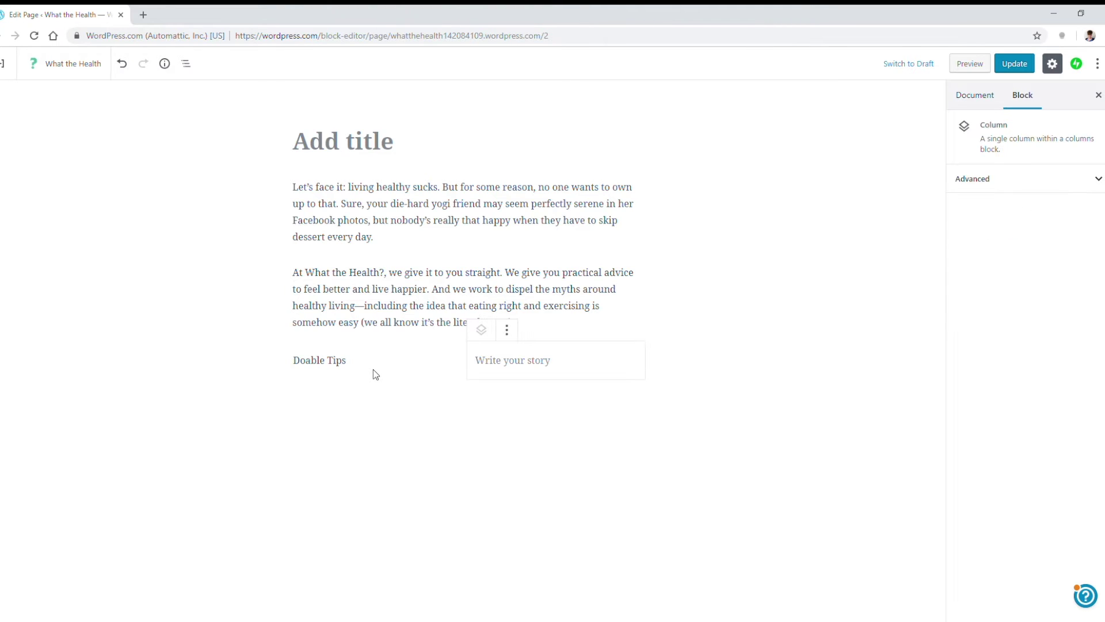
pyautogui.click(517, 361)
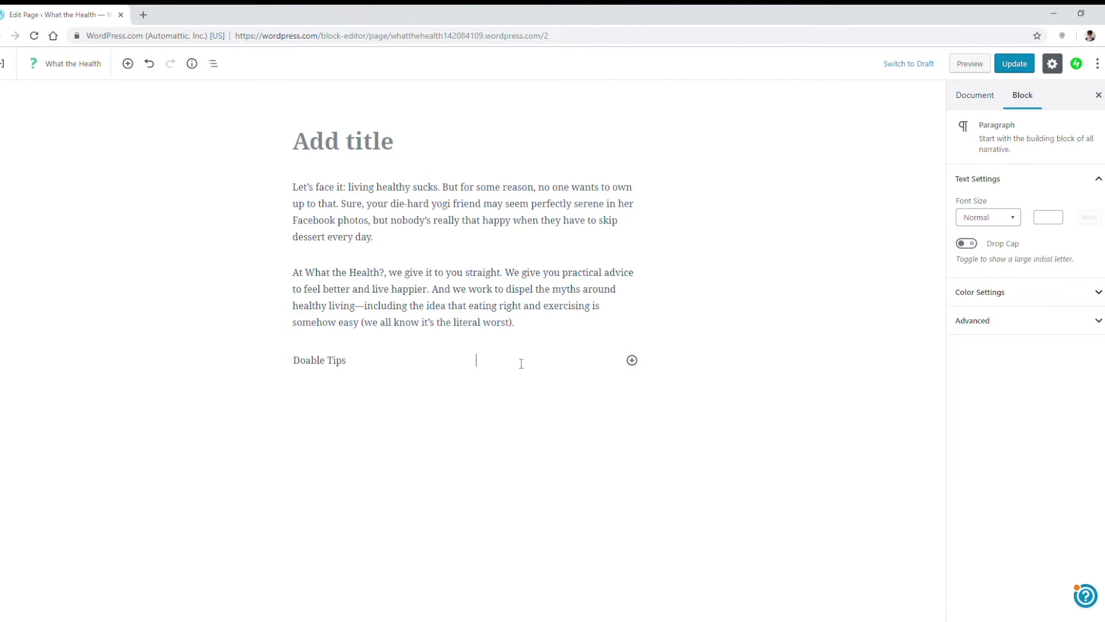
pyautogui.write('Dr')
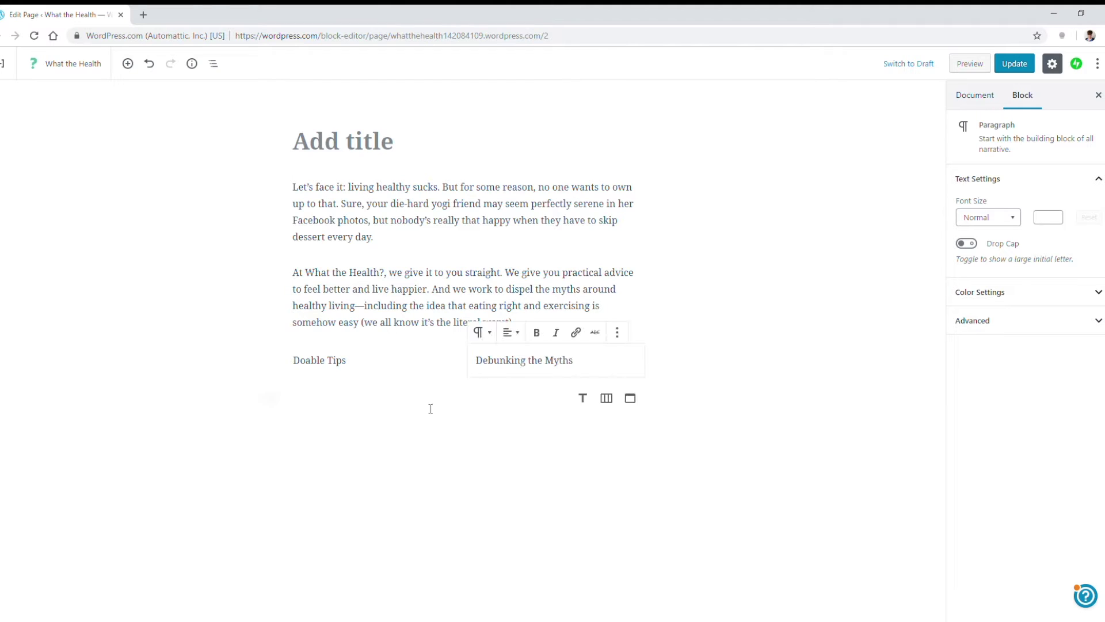
# - Convert the "Doable Tips" and "Debunking the Myths" paragraphs into H3 headings
pyautogui.click(371, 368)
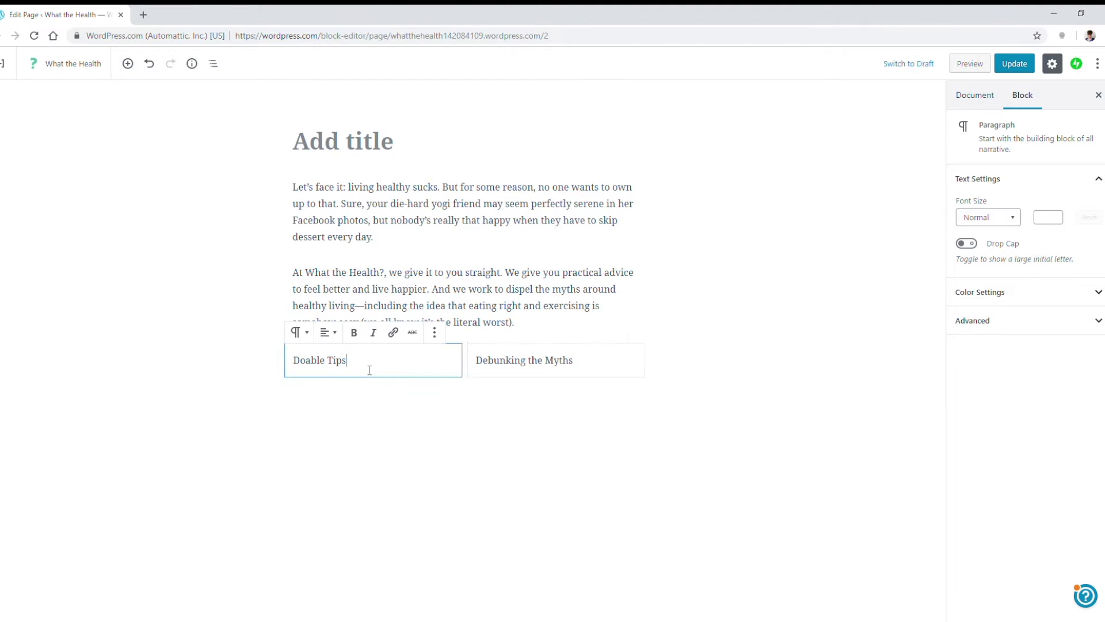
pyautogui.click(308, 338)
pyautogui.click(333, 422)
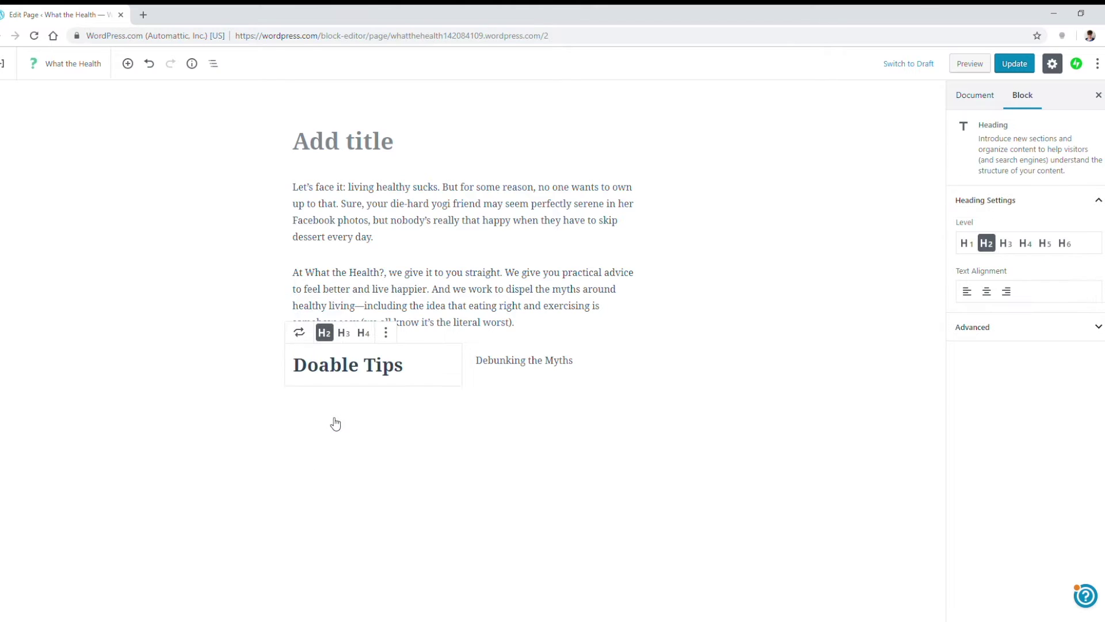
pyautogui.click(345, 334)
pyautogui.click(563, 365)
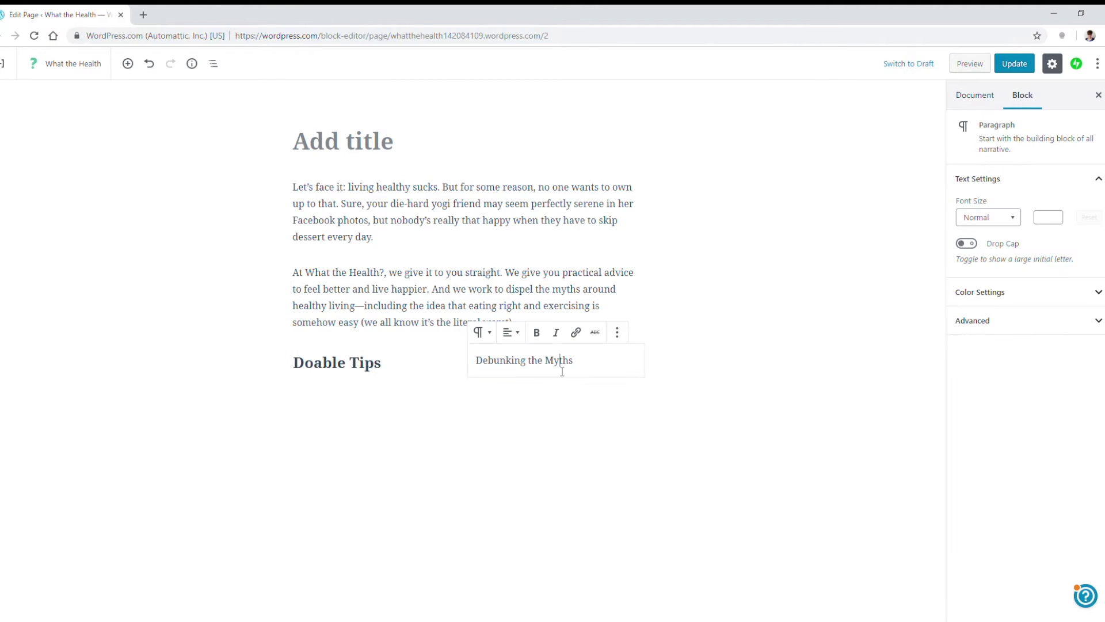
pyautogui.click(485, 343)
pyautogui.click(502, 397)
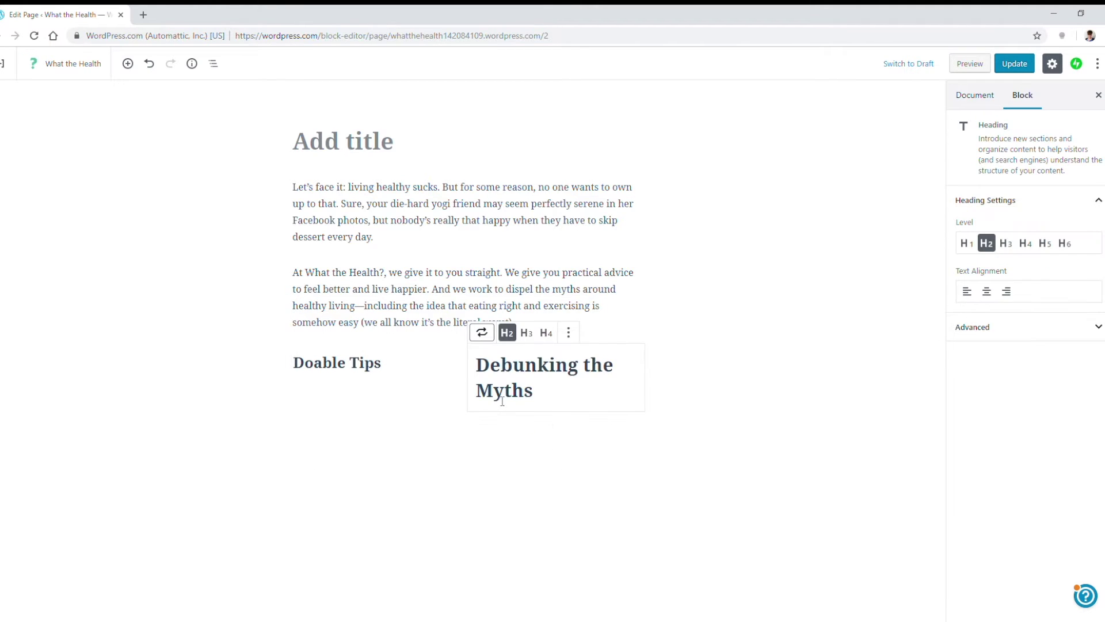
pyautogui.click(527, 332)
# - Add non-bold paragraphs beginning "Real talk: healthy living is hard." under Doable Tips and "There are a lot of wellness fads" under Debunking the Myths
pyautogui.click(410, 368)
pyautogui.press('Return')
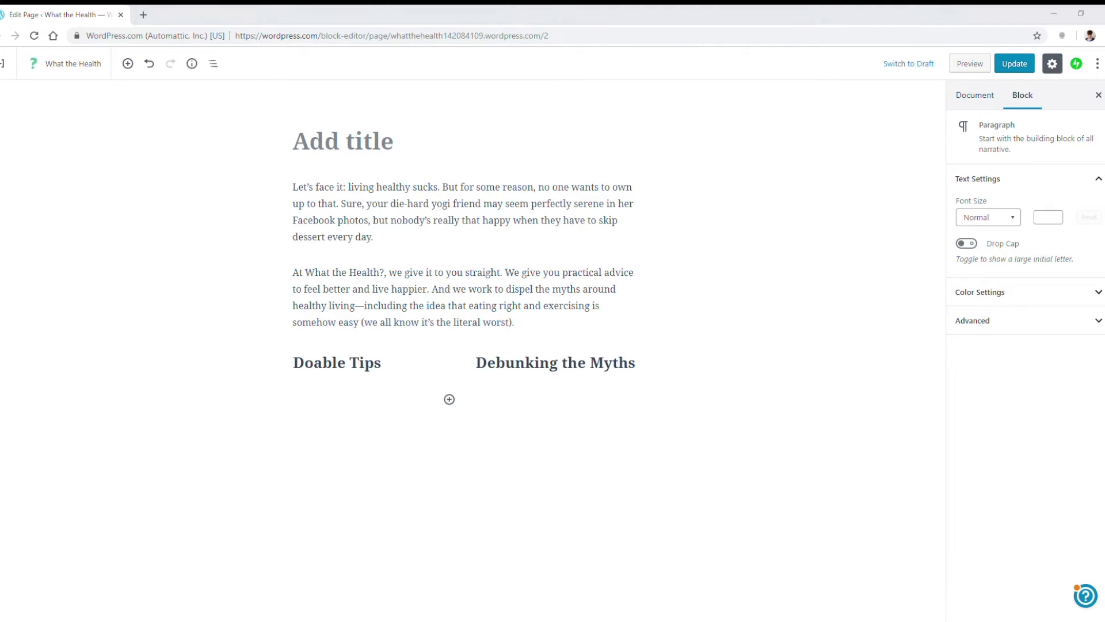
pyautogui.write('Real talk: healthy living is hard. So we provide realistic wellness advice that can actually work for your lifestyle. And we tell it to you straight so you don’t have to feel guilty when wellness isn’t as easy as your LuLu Lemon-wearing friends claim.')
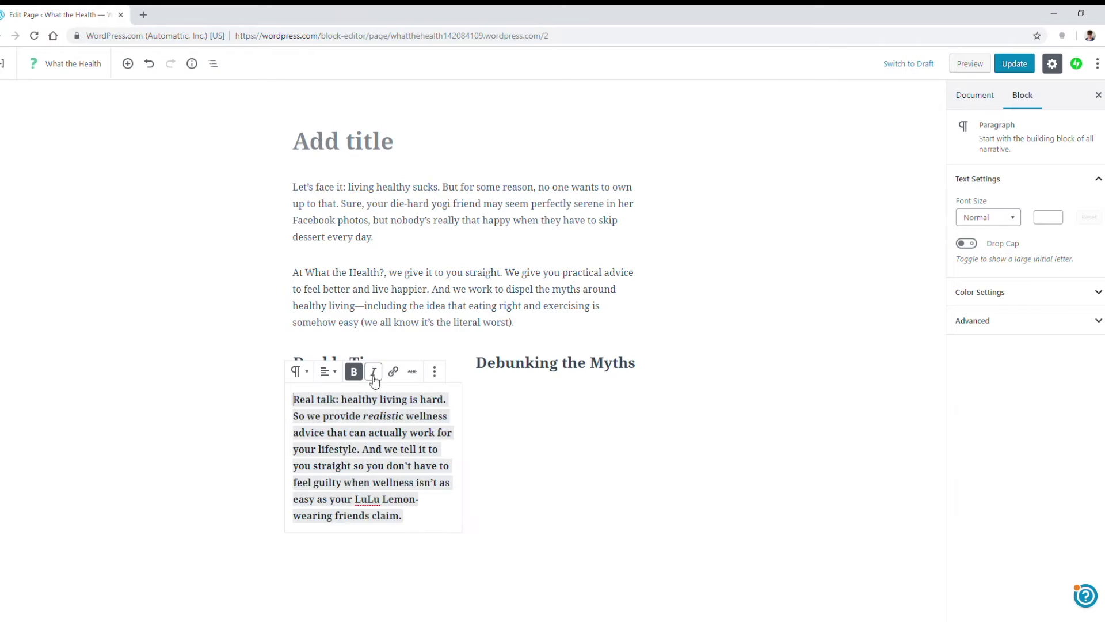
pyautogui.click(521, 397)
pyautogui.write('There are a lot of wellness fads out there, and not all of them are actually good for you. So before you go and give yourself an activated charcoal enema, check in with us to see if the fad you’re eyeing has any basis in actual science.')
pyautogui.click(536, 372)
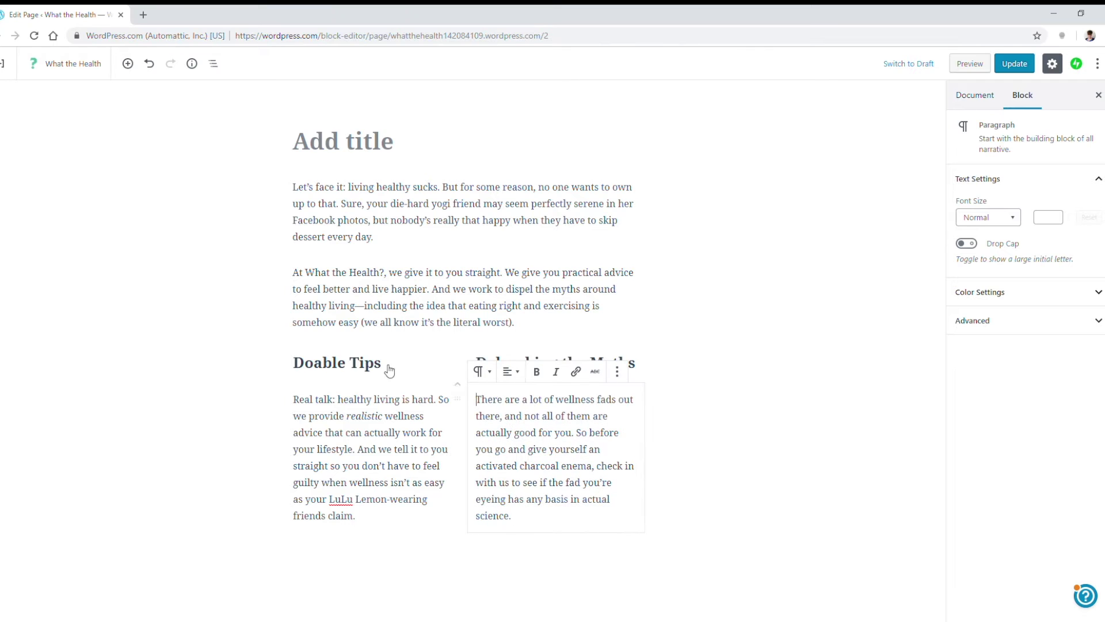
pyautogui.click(539, 554)
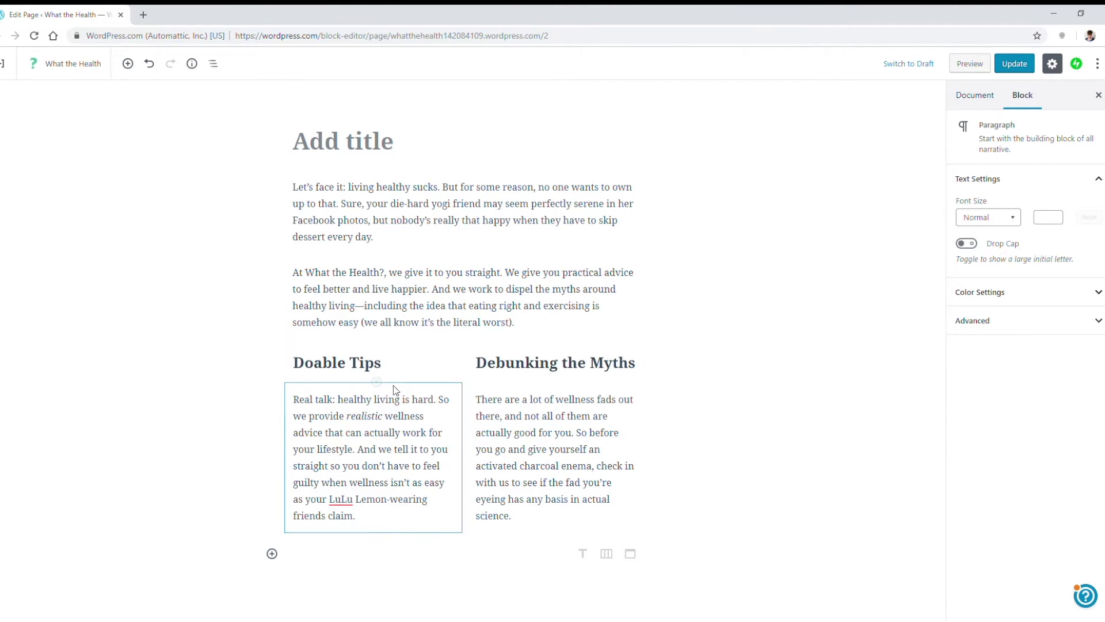
# - Insert an Image block above the "Doable Tips" heading in the first column
pyautogui.click(378, 343)
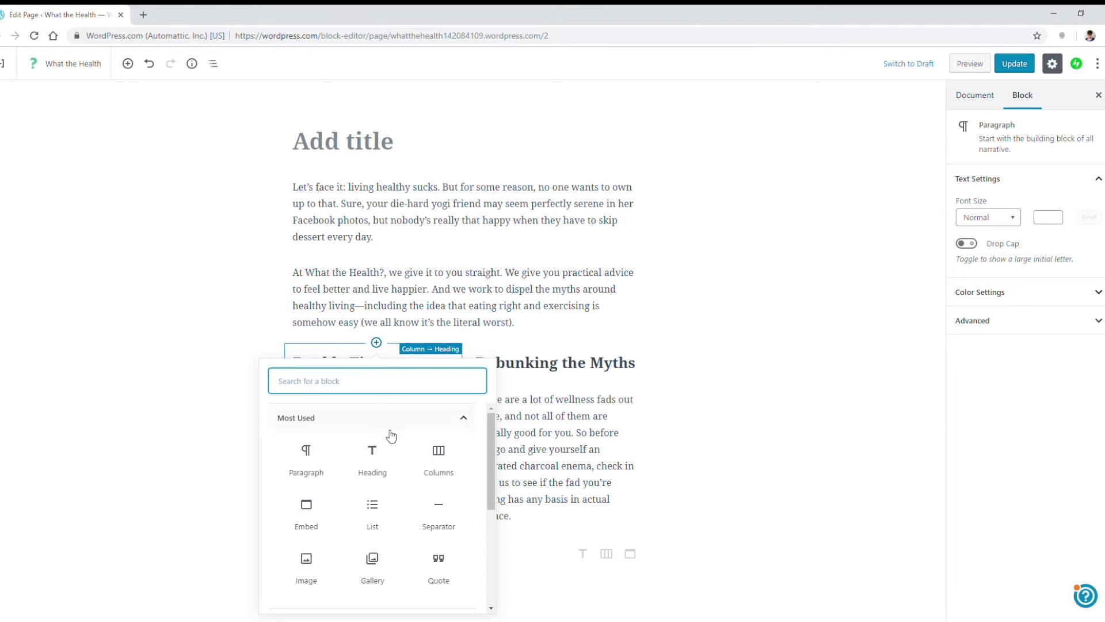
pyautogui.click(307, 562)
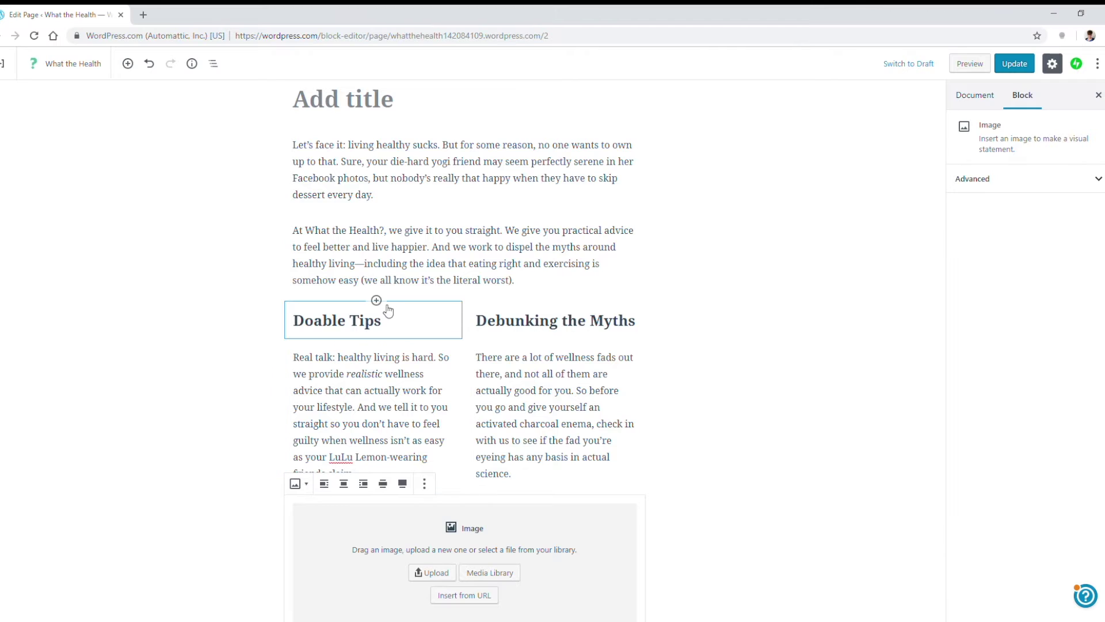
pyautogui.click(447, 392)
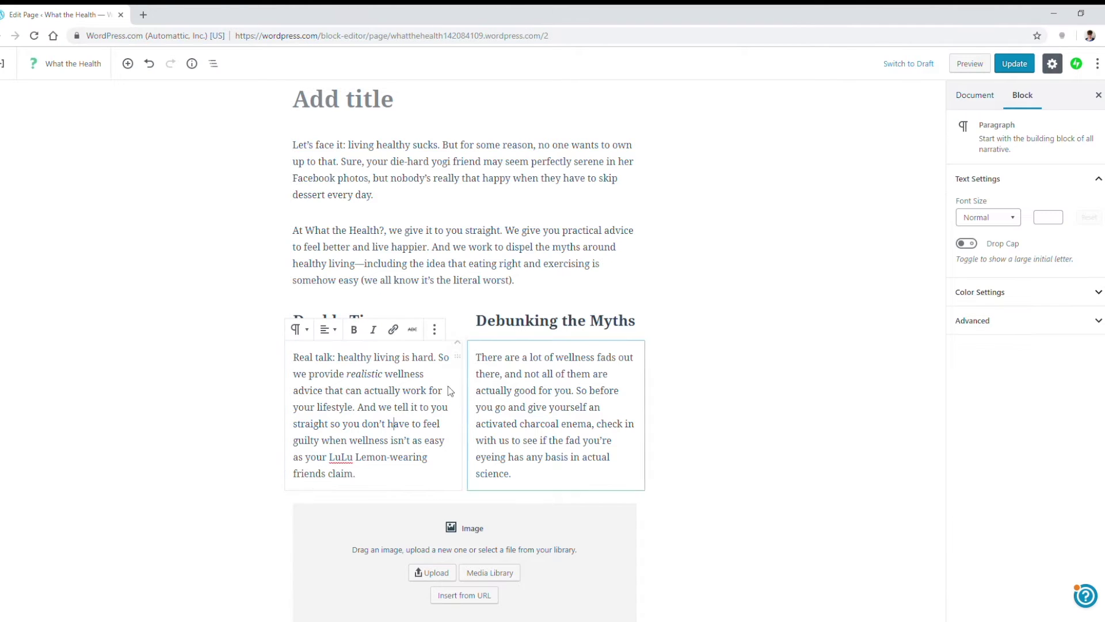
pyautogui.click(377, 301)
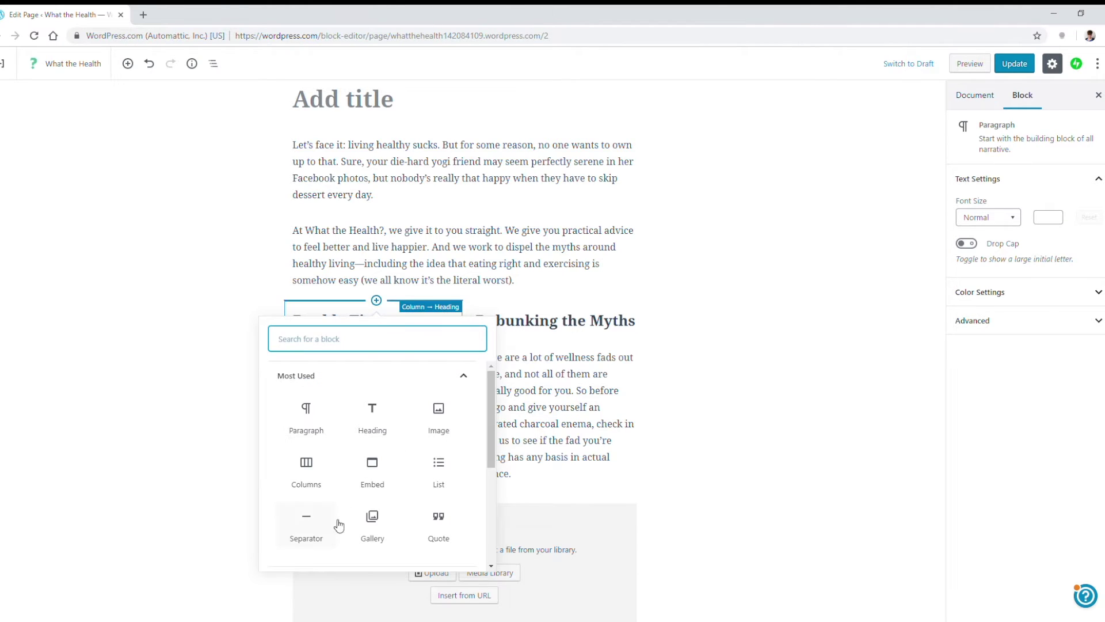
pyautogui.click(437, 419)
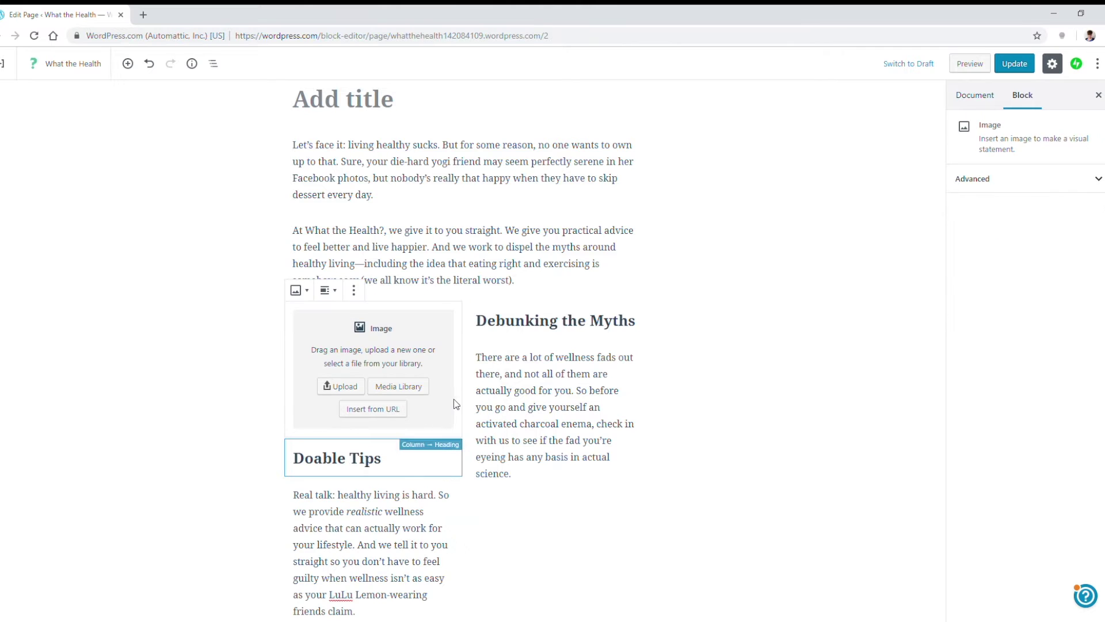
# - Remove the stray Image block below the columns
pyautogui.scroll(-3, 656, 436)
pyautogui.click(606, 466)
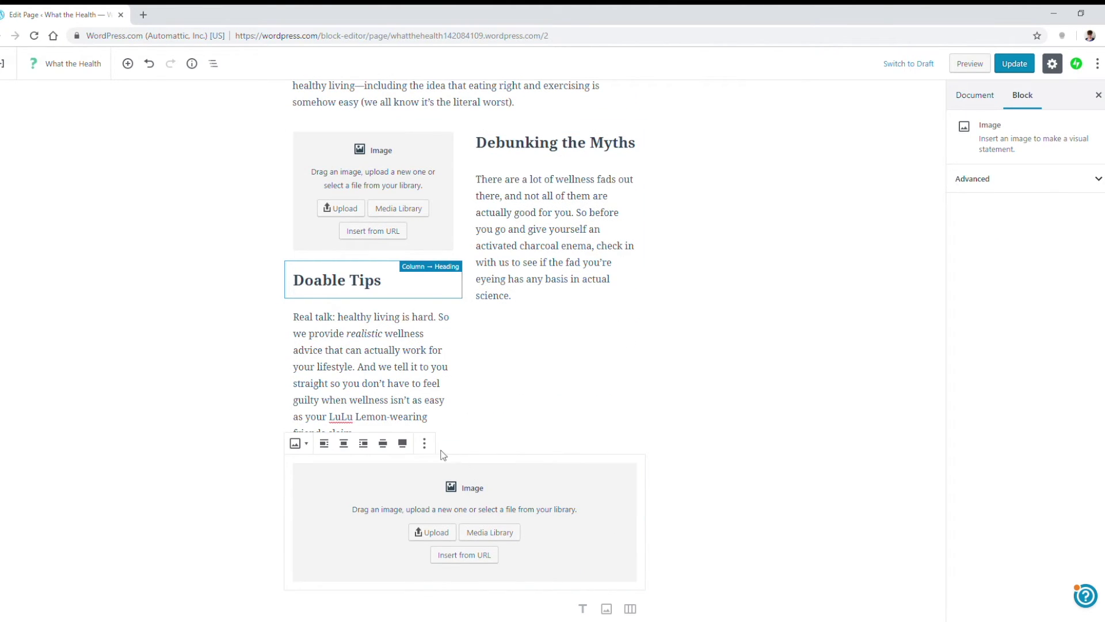
pyautogui.click(424, 443)
pyautogui.click(449, 410)
# - Insert an Image block above the "Debunking the Myths" heading in the second column
pyautogui.scroll(3, 500, 390)
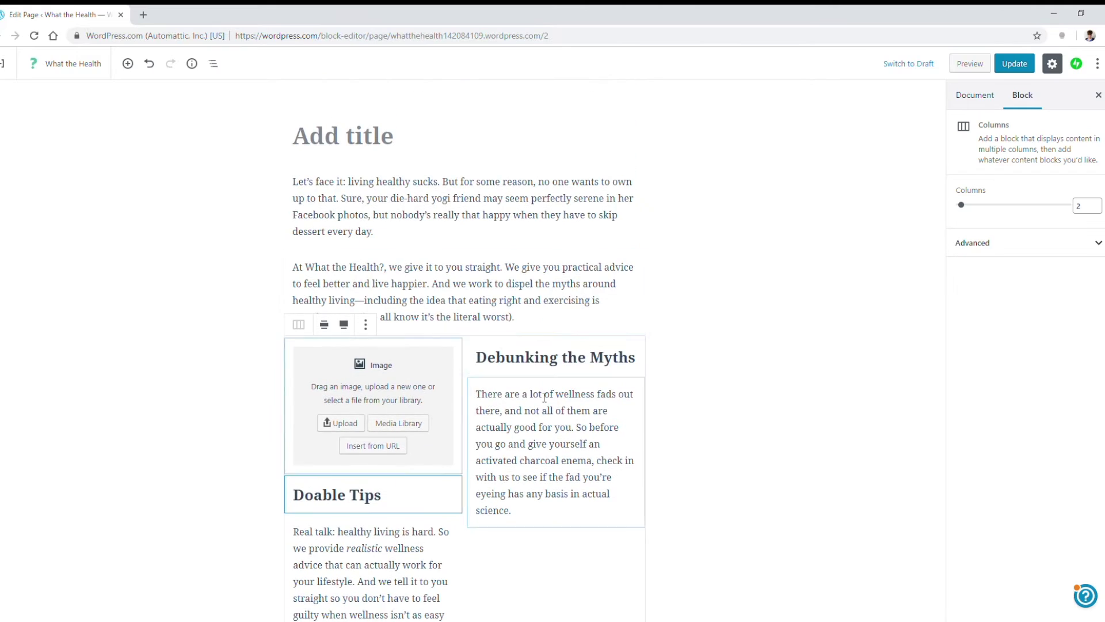
pyautogui.click(559, 336)
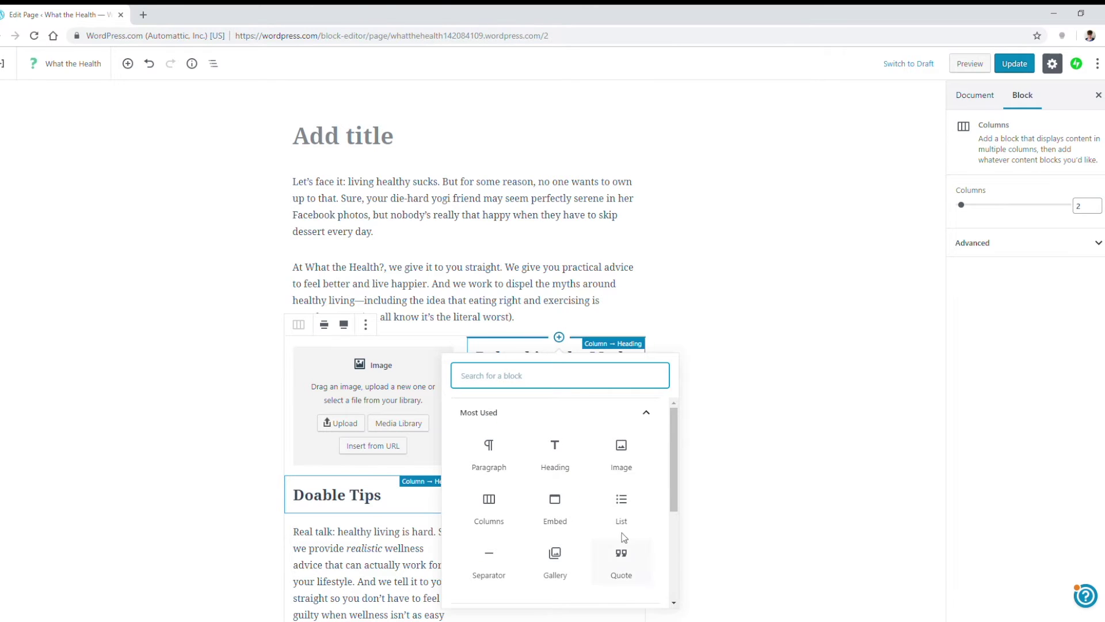
pyautogui.click(621, 449)
# - Add the photo of the fitness woman with a towel above Doable Tips and delete its caption
pyautogui.click(311, 417)
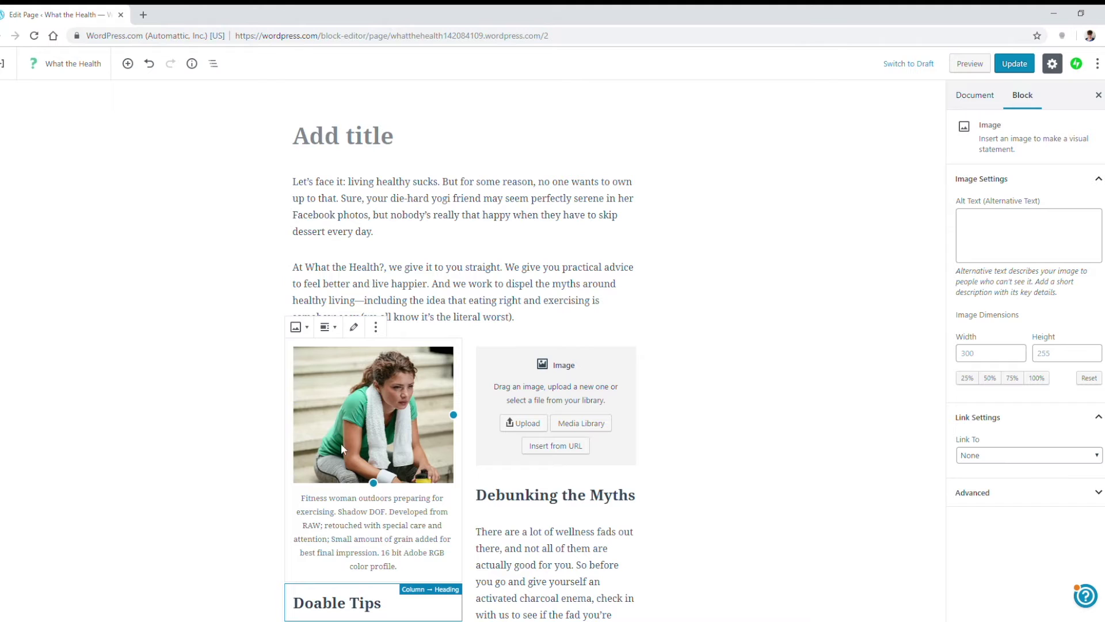
pyautogui.click(362, 540)
pyautogui.moveTo(419, 572); pyautogui.dragTo(298, 498)
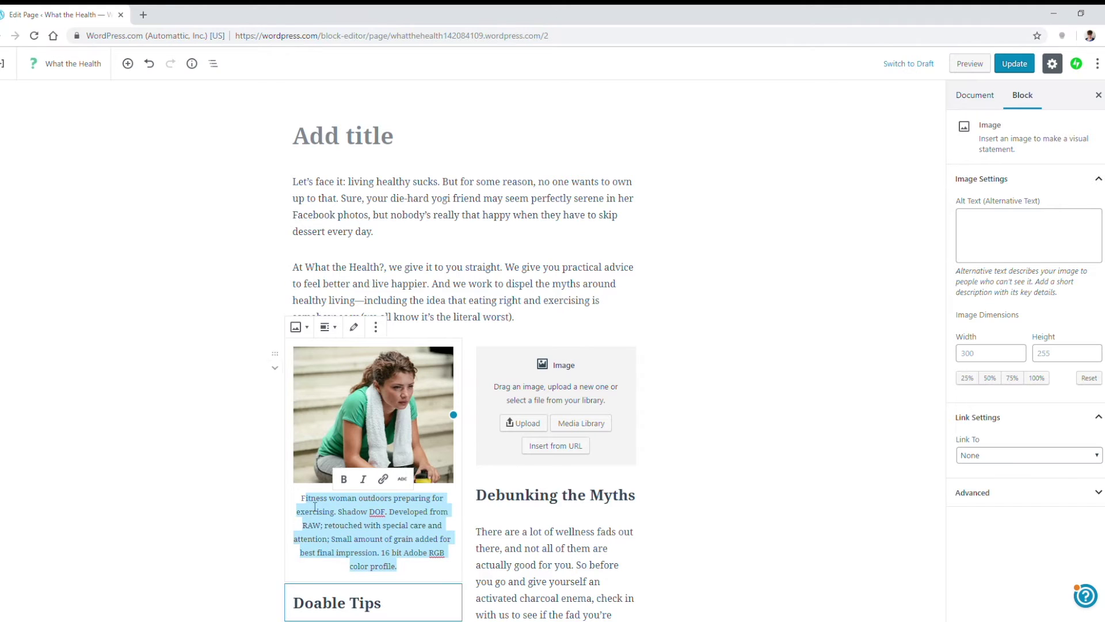
pyautogui.press('BackSpace')
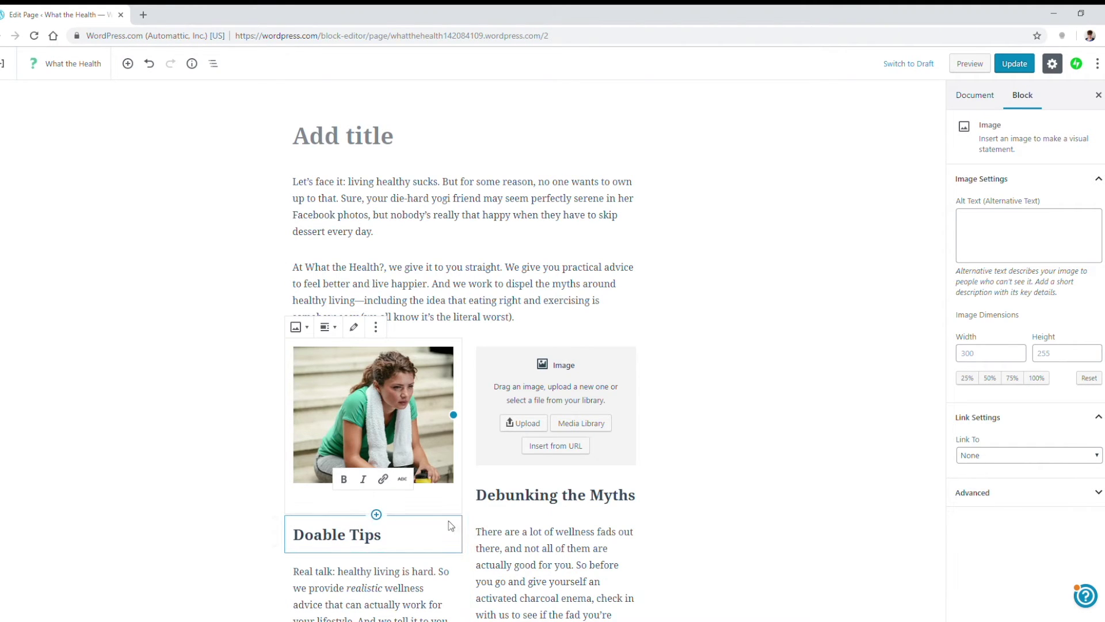
# - Add the photo of cosmetic cream with daisies above Debunking the Myths and delete its caption
pyautogui.click(470, 437)
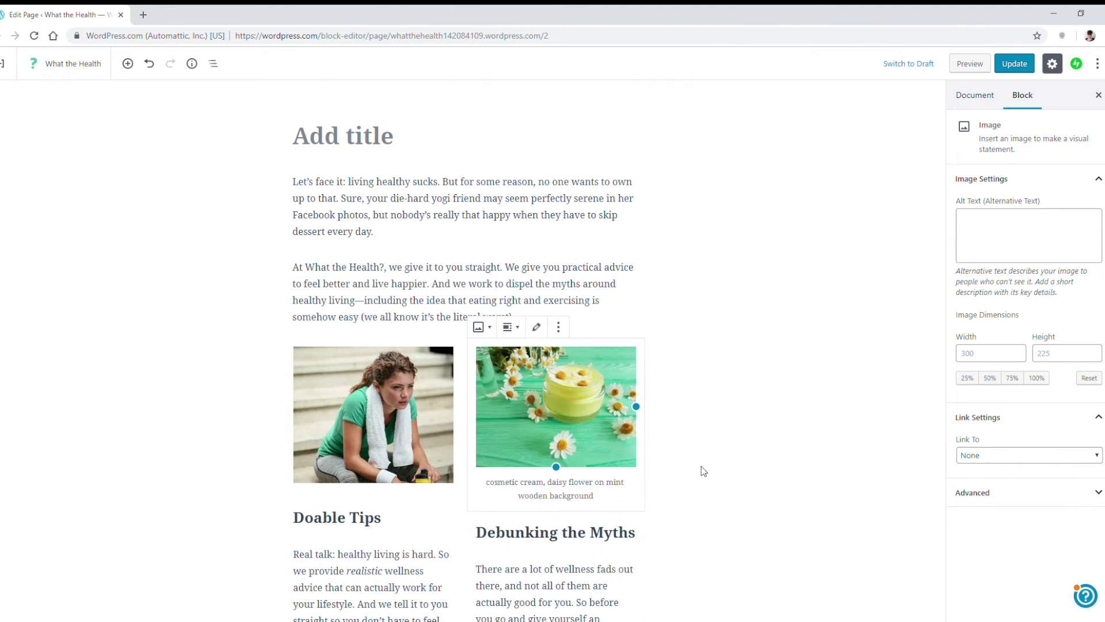
pyautogui.moveTo(598, 494); pyautogui.dragTo(455, 360)
pyautogui.press('BackSpace')
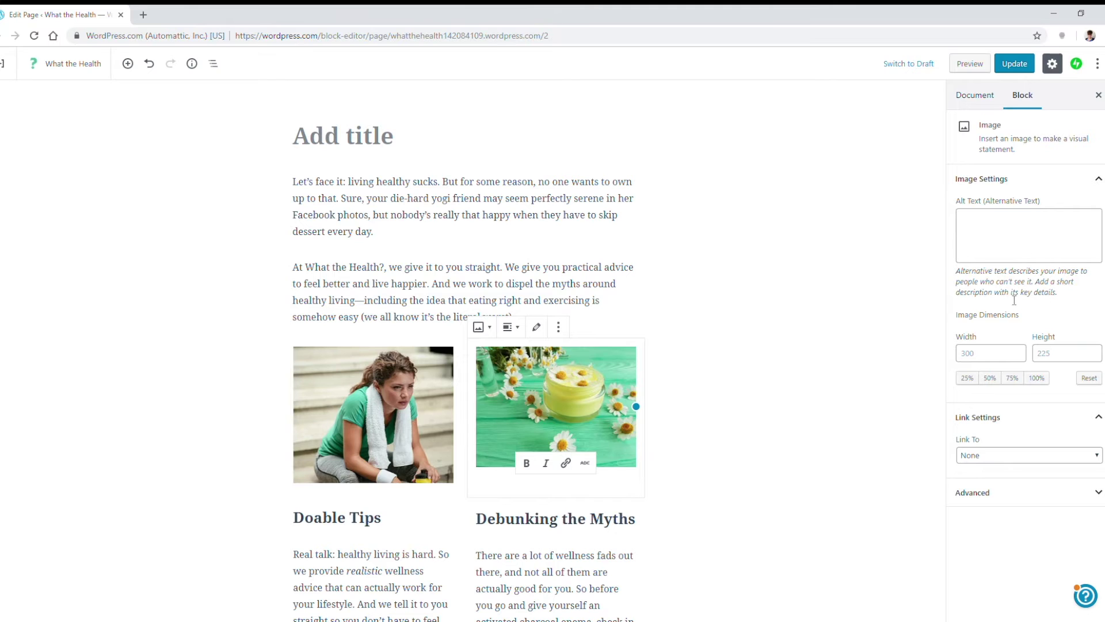
# - Enlarge the daisy cream image to about 305 by 228 pixels so its height matches the neighbouring photo
pyautogui.click(588, 464)
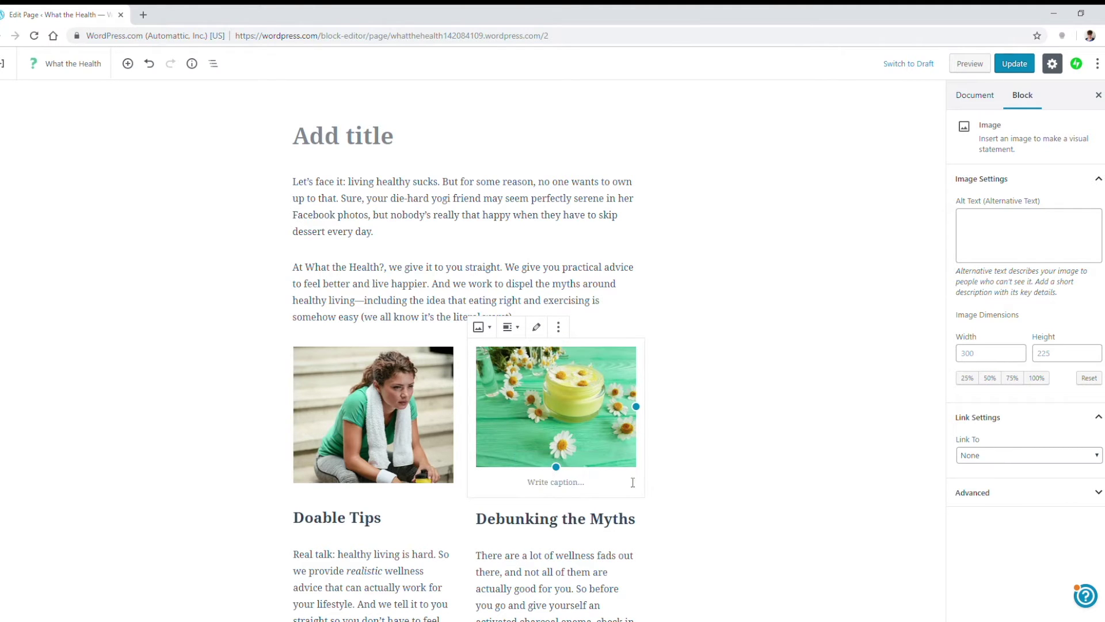
pyautogui.moveTo(556, 466); pyautogui.dragTo(564, 486)
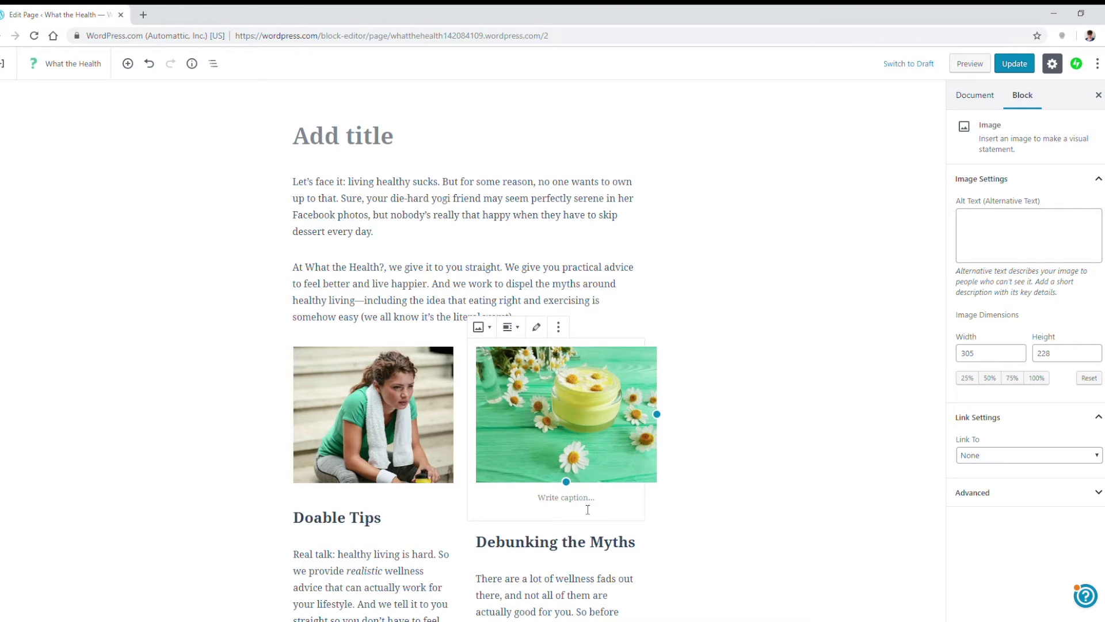
pyautogui.click(645, 541)
pyautogui.scroll(-3, 656, 495)
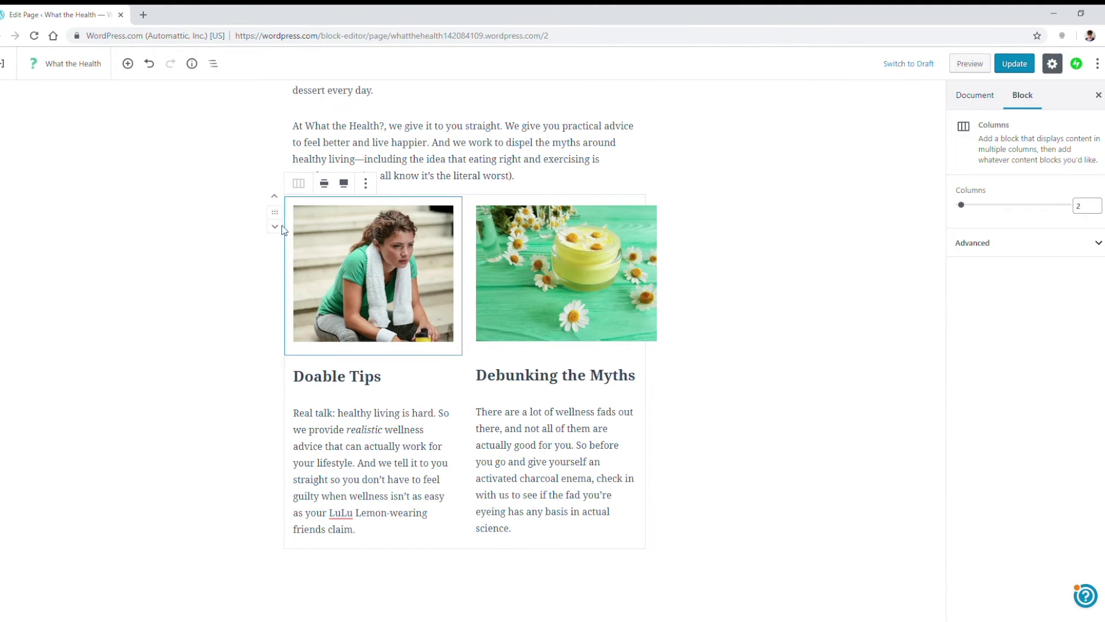
# - Insert a Jetpack Subscription Form block below the two columns
pyautogui.click(644, 548)
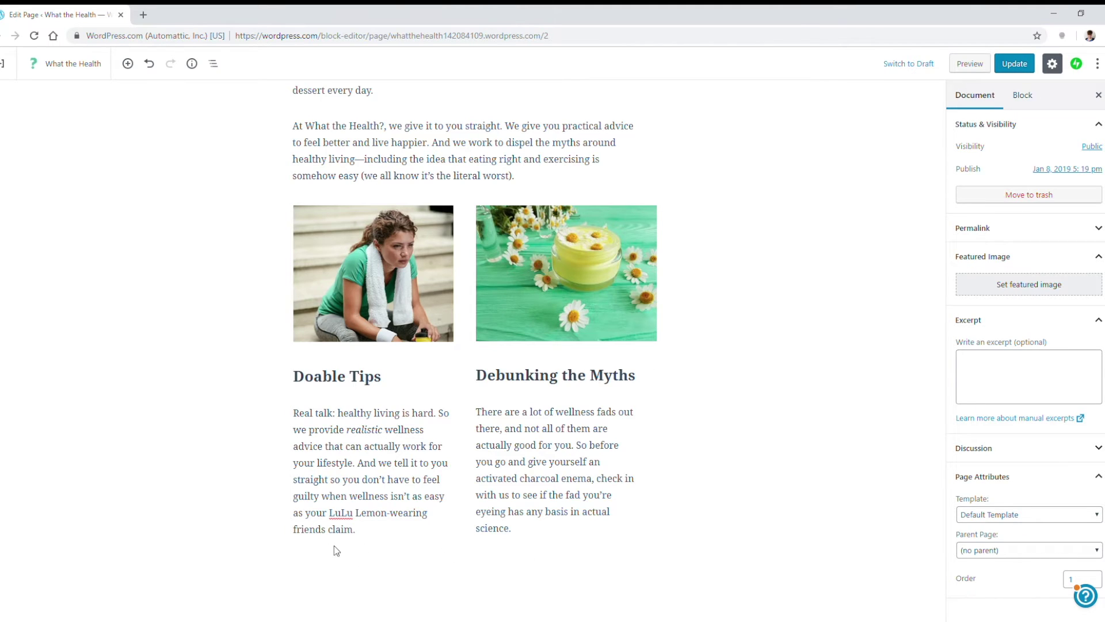
pyautogui.click(272, 567)
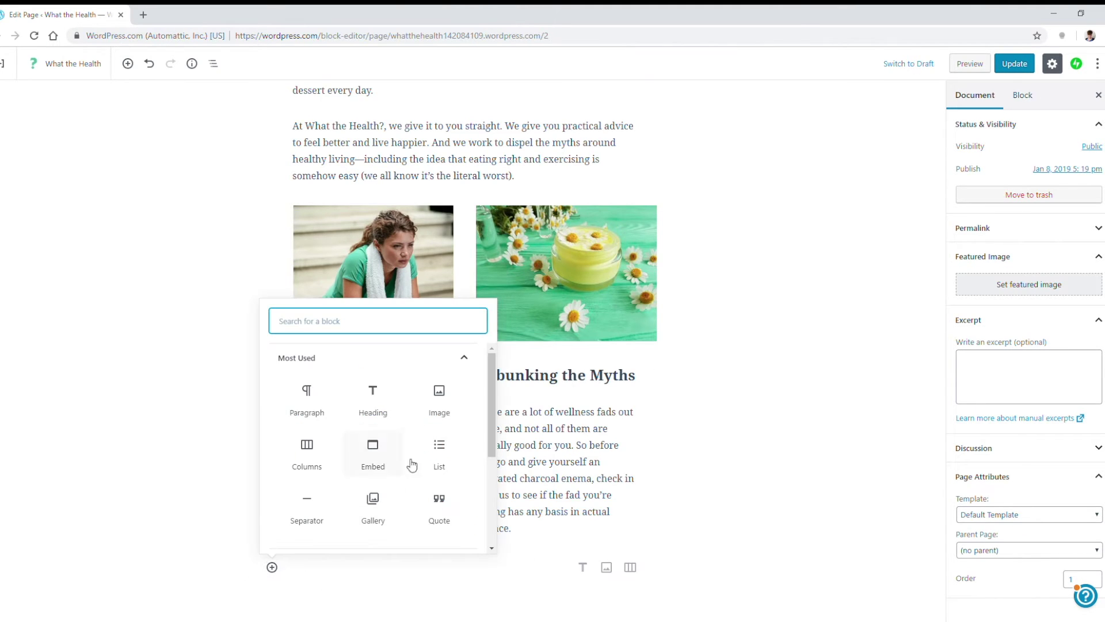
pyautogui.write('sub')
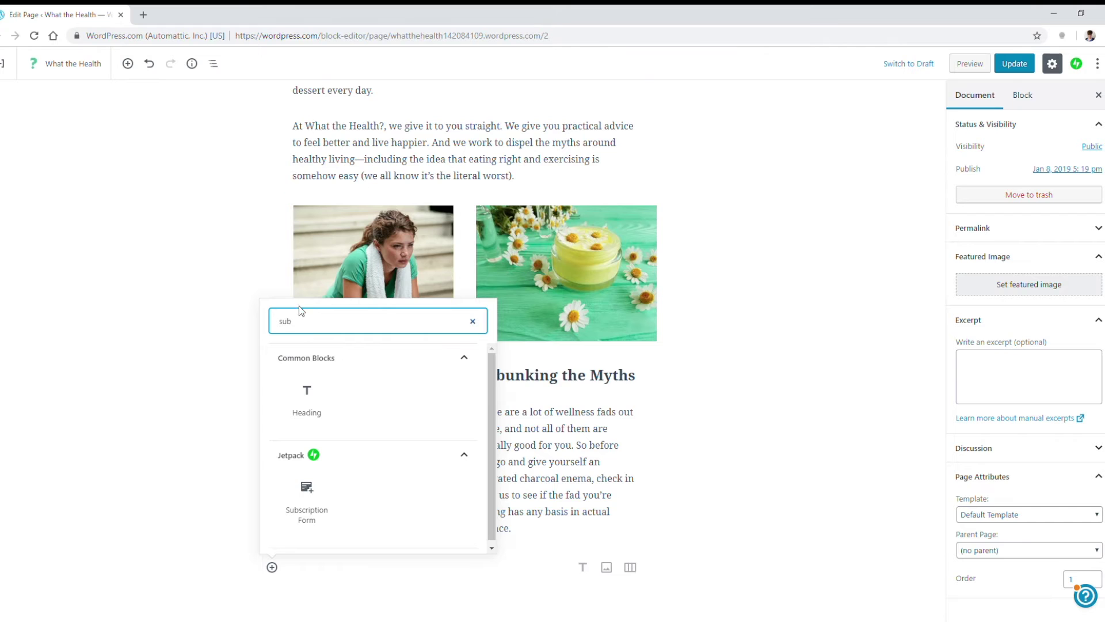
pyautogui.click(314, 491)
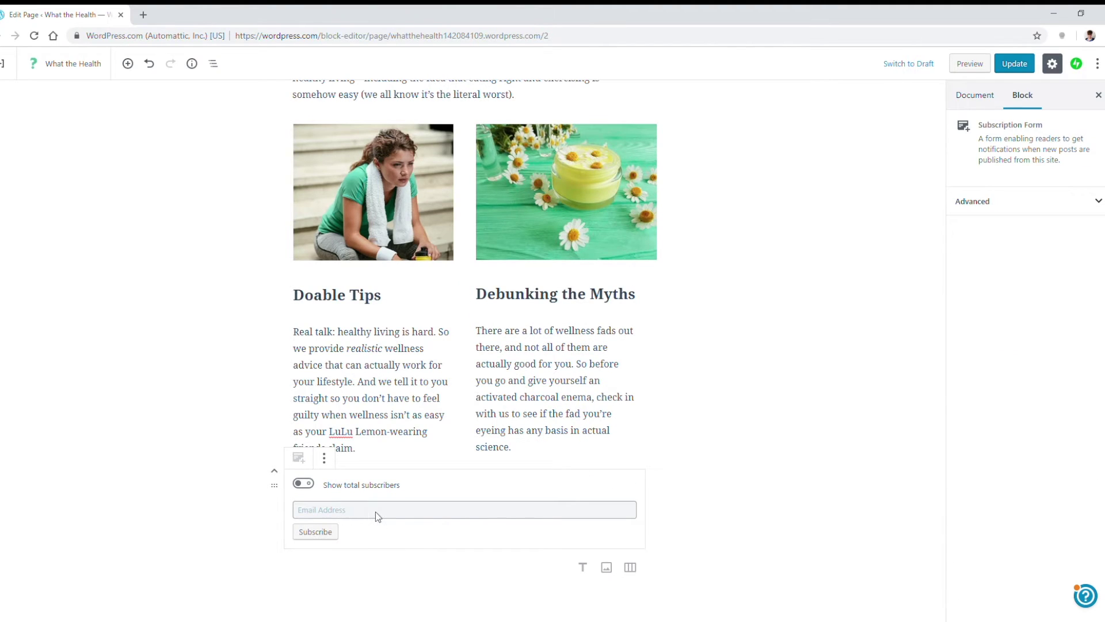
# - Examine the subscription form's advanced settings and HTML code, returning the block to visual editing
pyautogui.click(1031, 204)
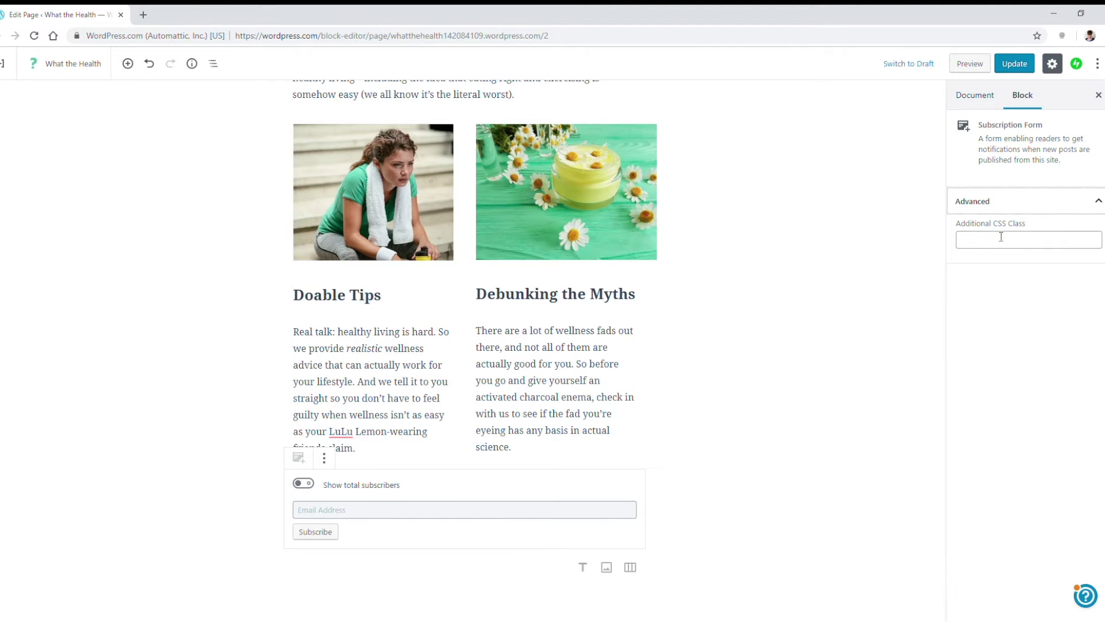
pyautogui.click(324, 459)
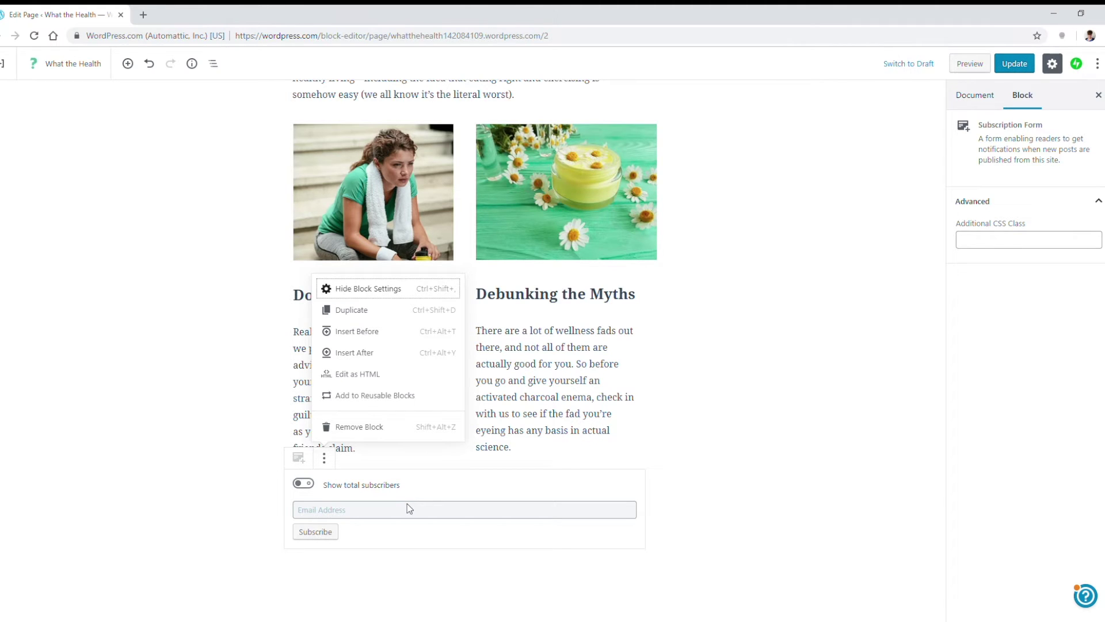
pyautogui.click(357, 374)
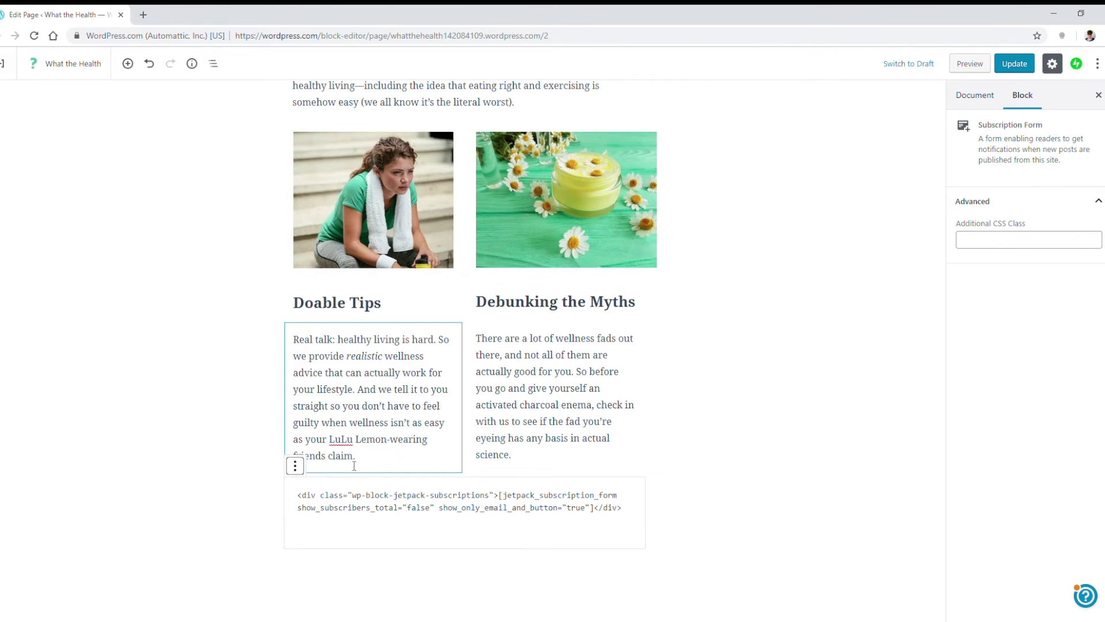
pyautogui.click(294, 465)
pyautogui.click(331, 383)
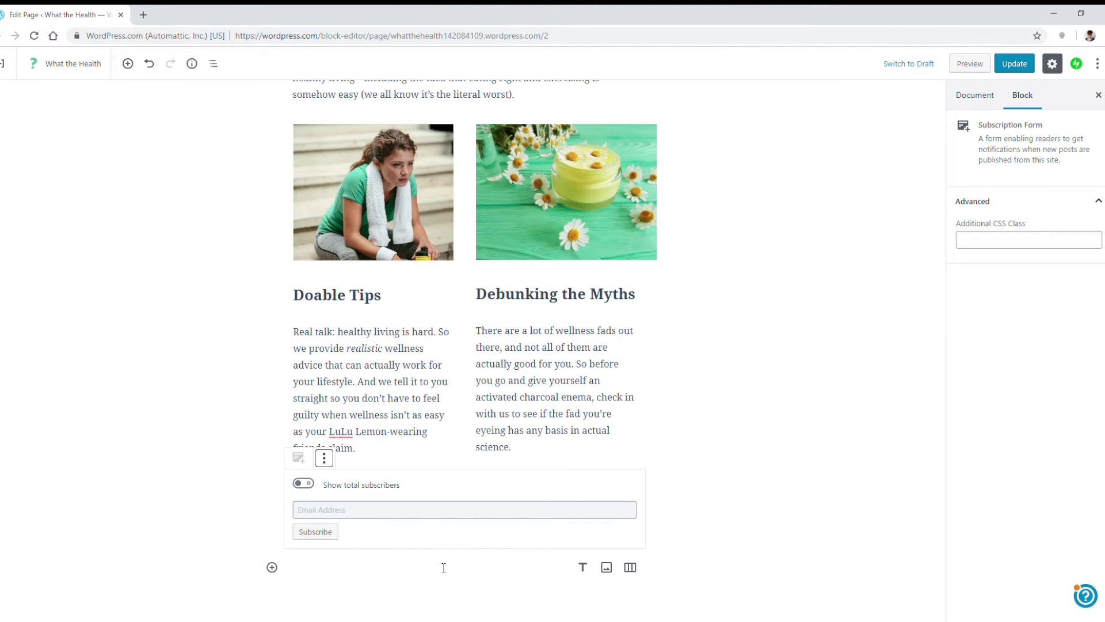
# - Add a paragraph under the form: "Want more What the Health?? Check out our e-book, Healthy Living is Easy crazy stupid hard. Enter your email below to read."
pyautogui.click(272, 568)
pyautogui.click(306, 402)
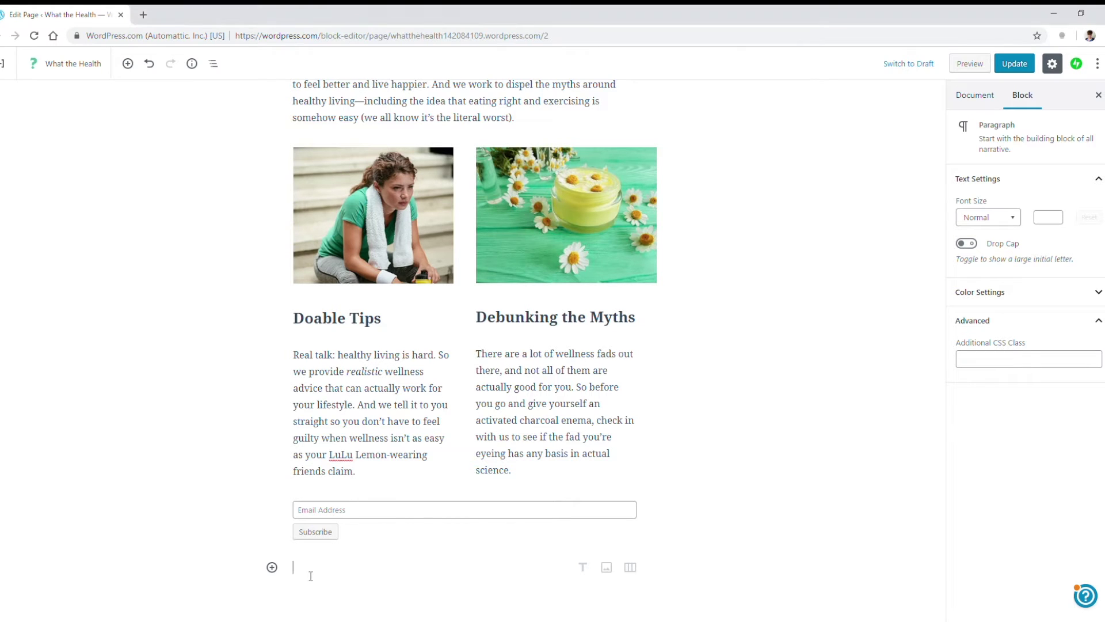
pyautogui.write('Want more What the Health?? Check out our e-book, Healthy Living is Easy crazy stupid hard. Enter your email below to read.')
# - Make the e-book title "Healthy Living is Easy crazy stupid hard" bold in the paragraph under the form
pyautogui.click(385, 538)
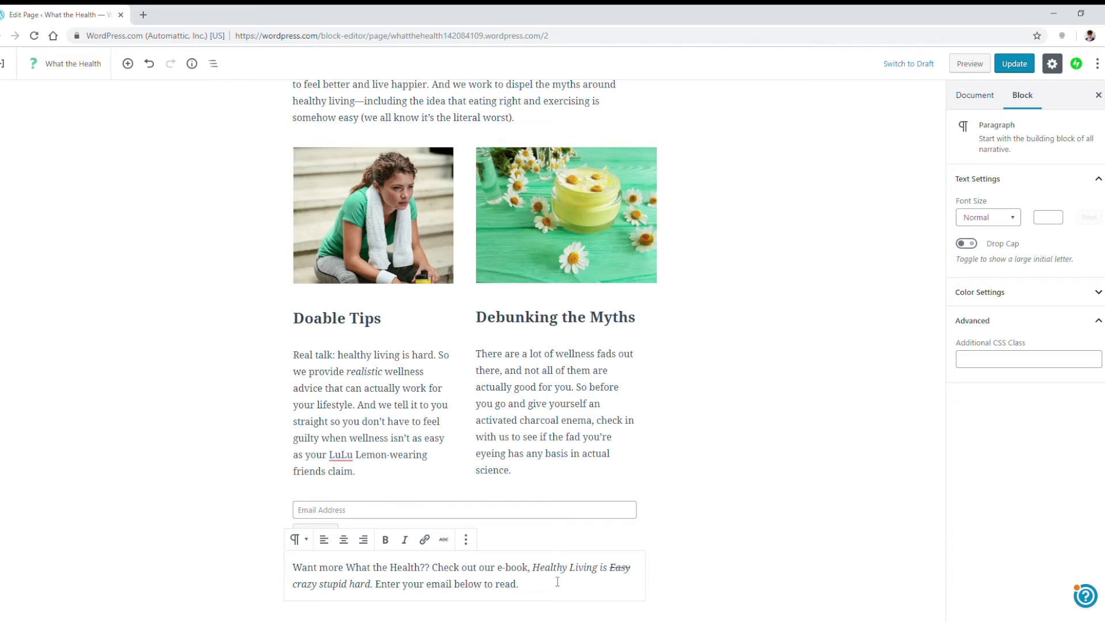
pyautogui.moveTo(533, 568); pyautogui.dragTo(371, 585)
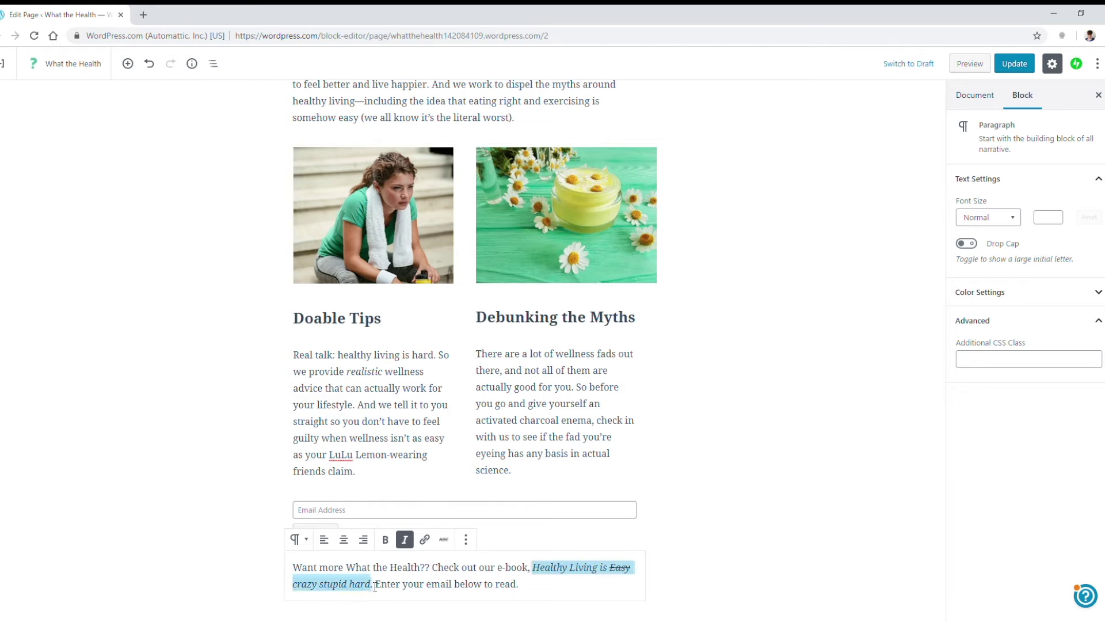
pyautogui.click(386, 539)
pyautogui.click(631, 582)
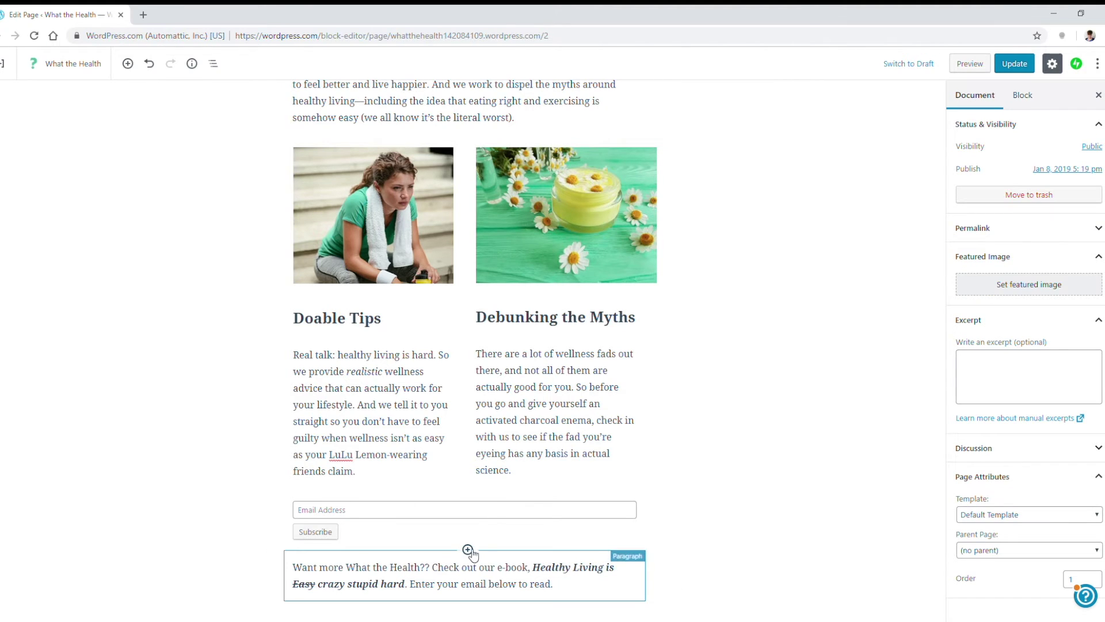
# - Move the e-book paragraph up so it sits above the subscription form
pyautogui.click(275, 552)
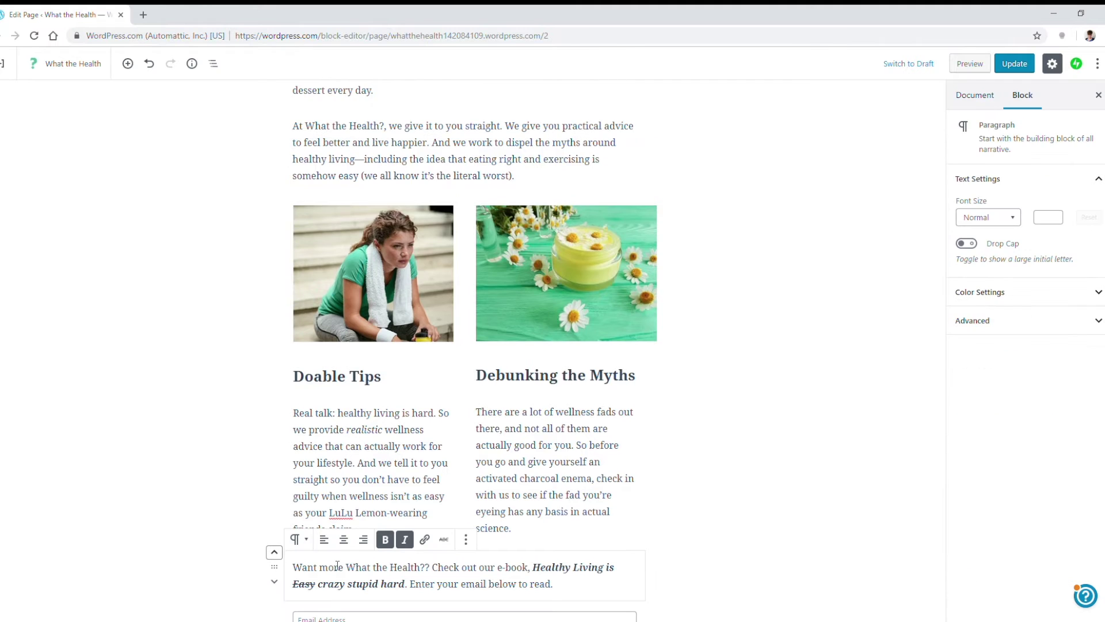
pyautogui.scroll(-1, 717, 487)
pyautogui.click(759, 465)
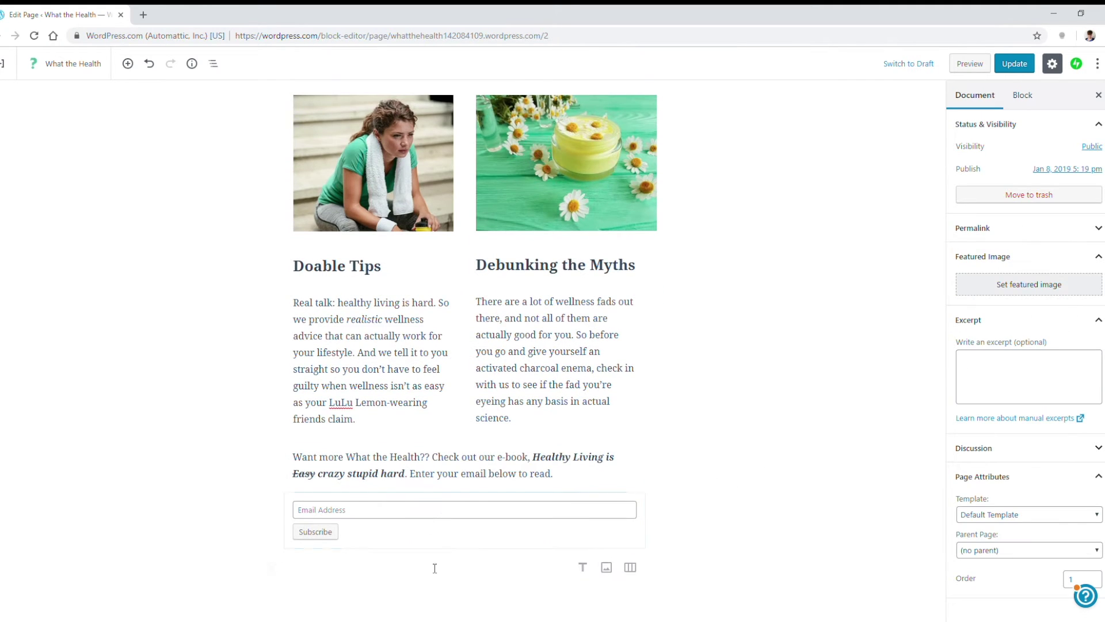
# - Preview the Home page in desktop view, check its layout, and return to the editor
pyautogui.scroll(5, 588, 501)
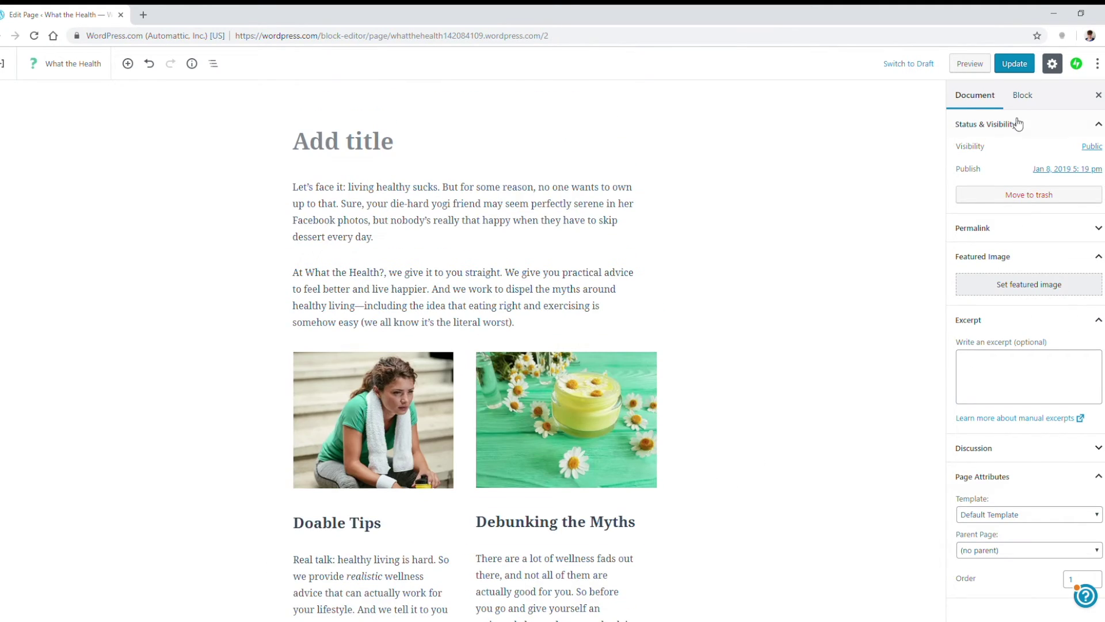
pyautogui.click(970, 63)
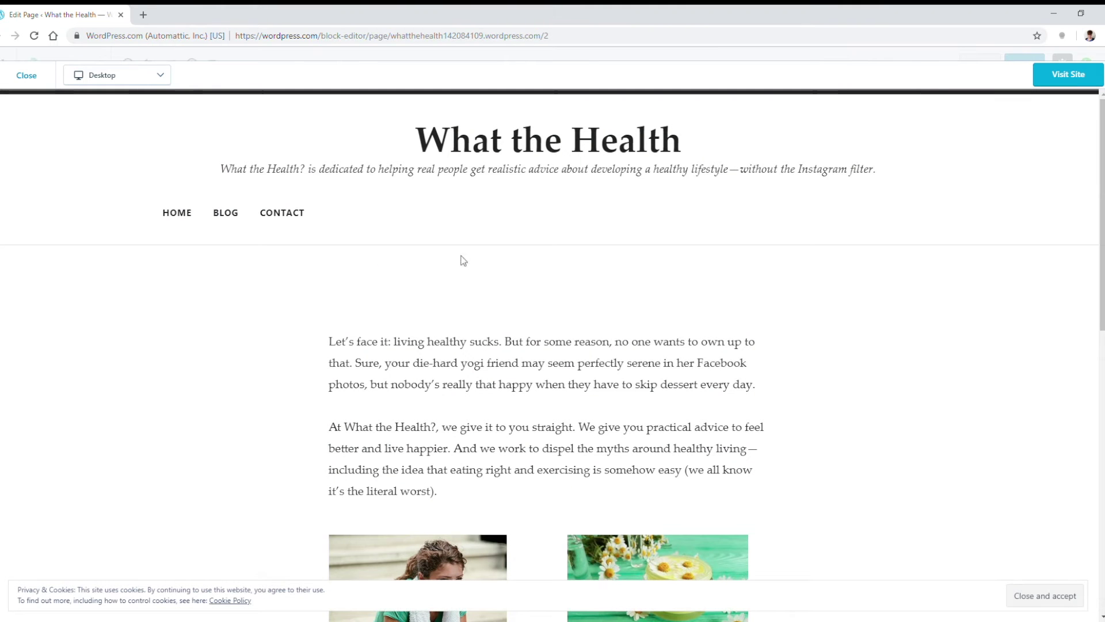
pyautogui.scroll(-8, 616, 313)
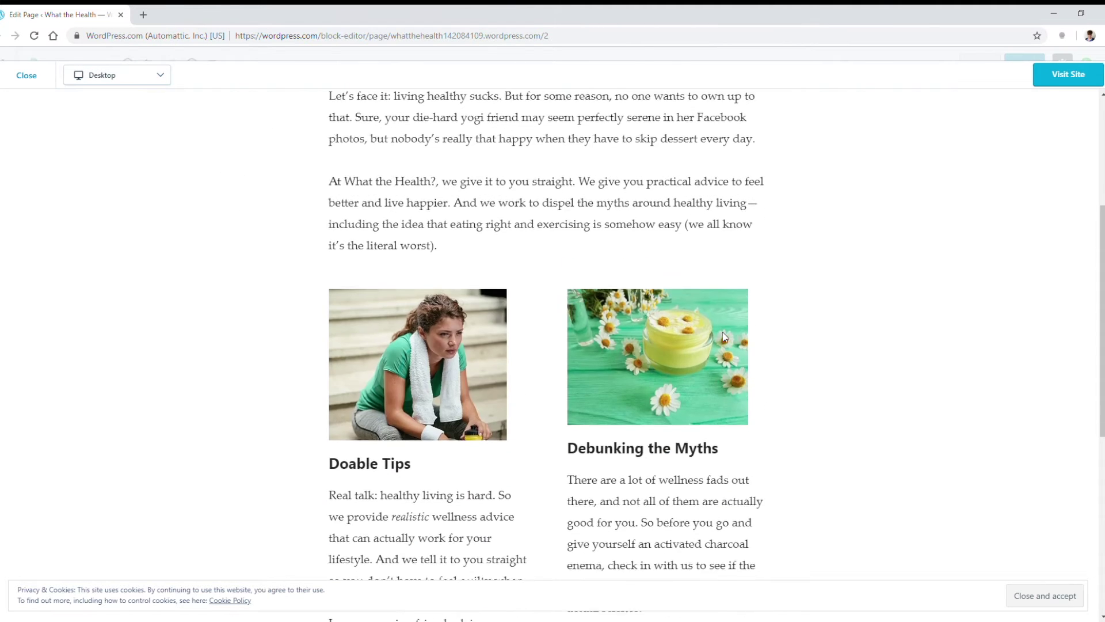
pyautogui.scroll(-3, 723, 371)
pyautogui.scroll(12, 724, 371)
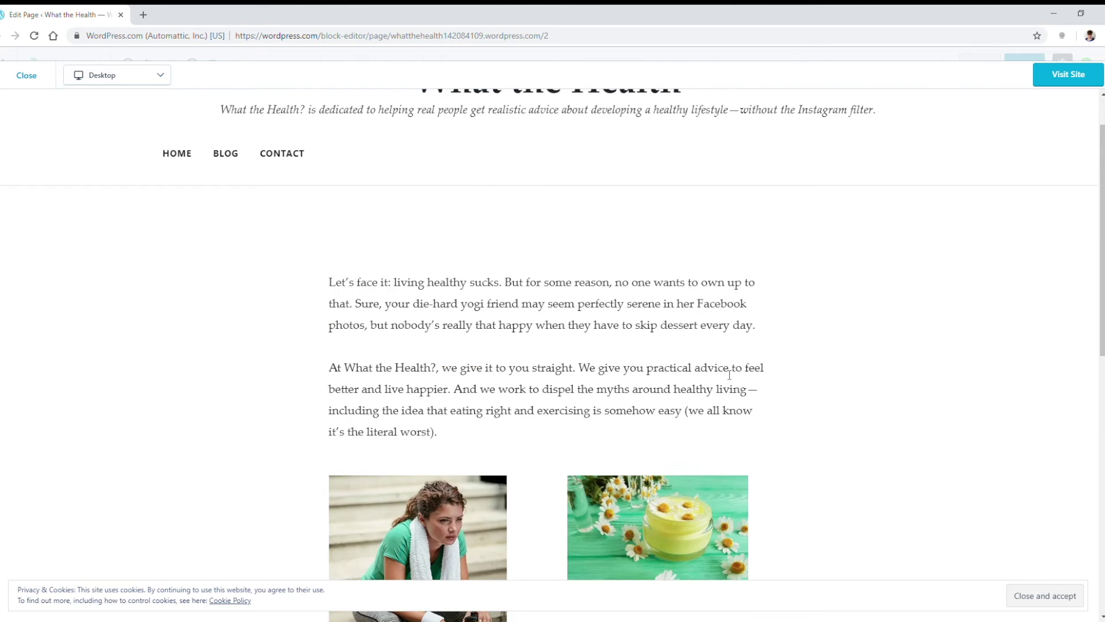
pyautogui.click(26, 75)
# - Turn on Show total subscribers for the subscription form and update the page
pyautogui.scroll(-5, 372, 530)
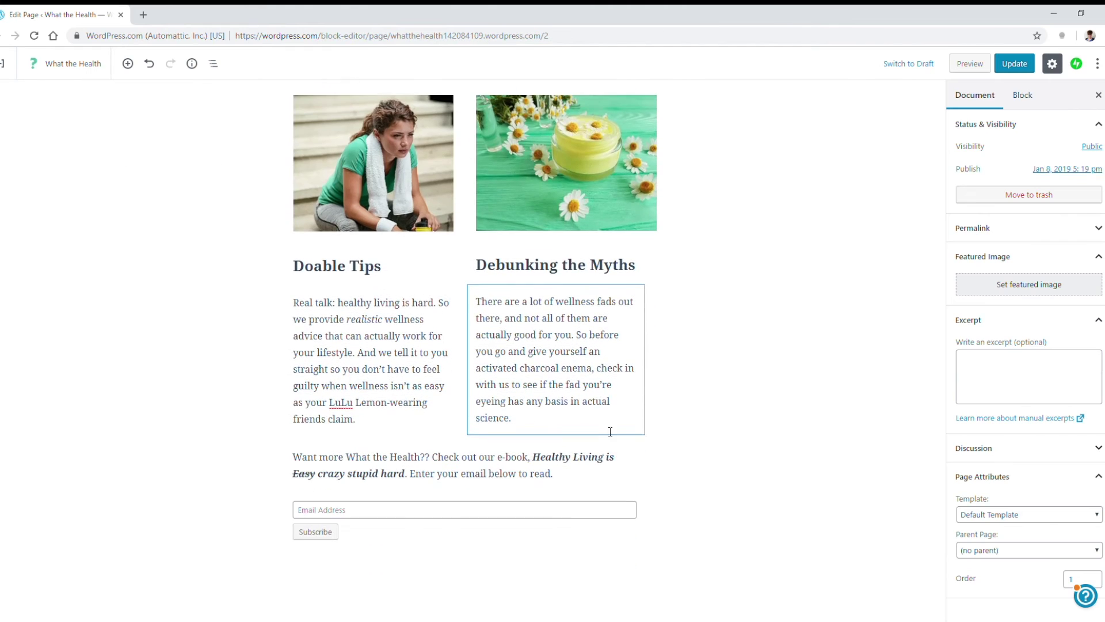
pyautogui.click(372, 532)
pyautogui.click(363, 512)
pyautogui.scroll(5, 769, 313)
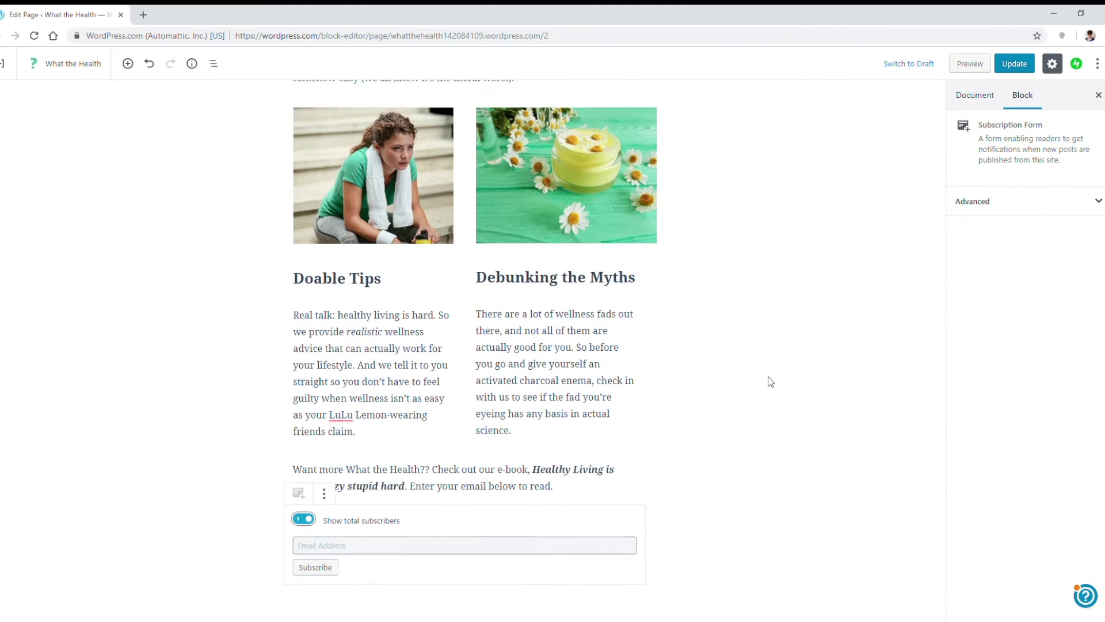
pyautogui.scroll(-1, 772, 380)
pyautogui.click(1015, 63)
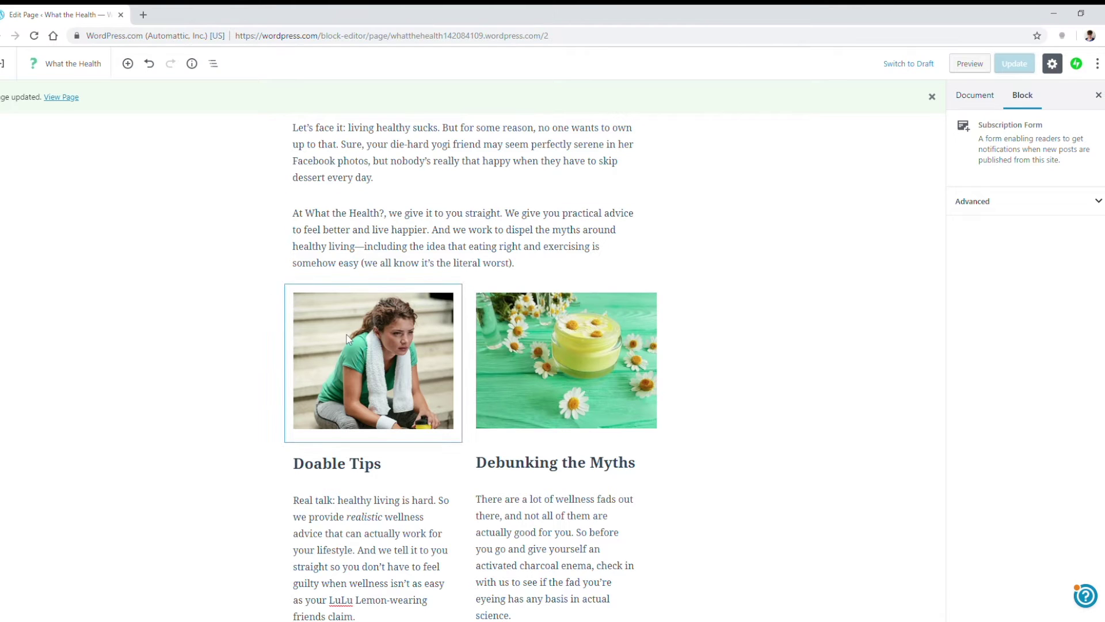
# - Leave the page editor, open the site's Featured Prompt customization settings, and display the prompt on the front page
pyautogui.click(3, 63)
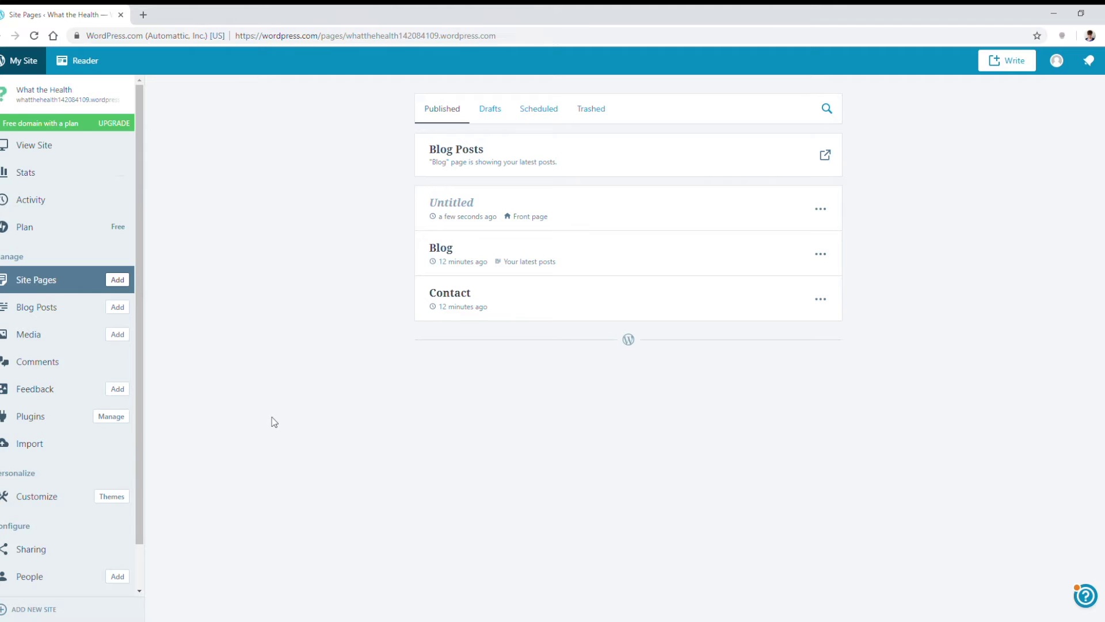
pyautogui.click(23, 499)
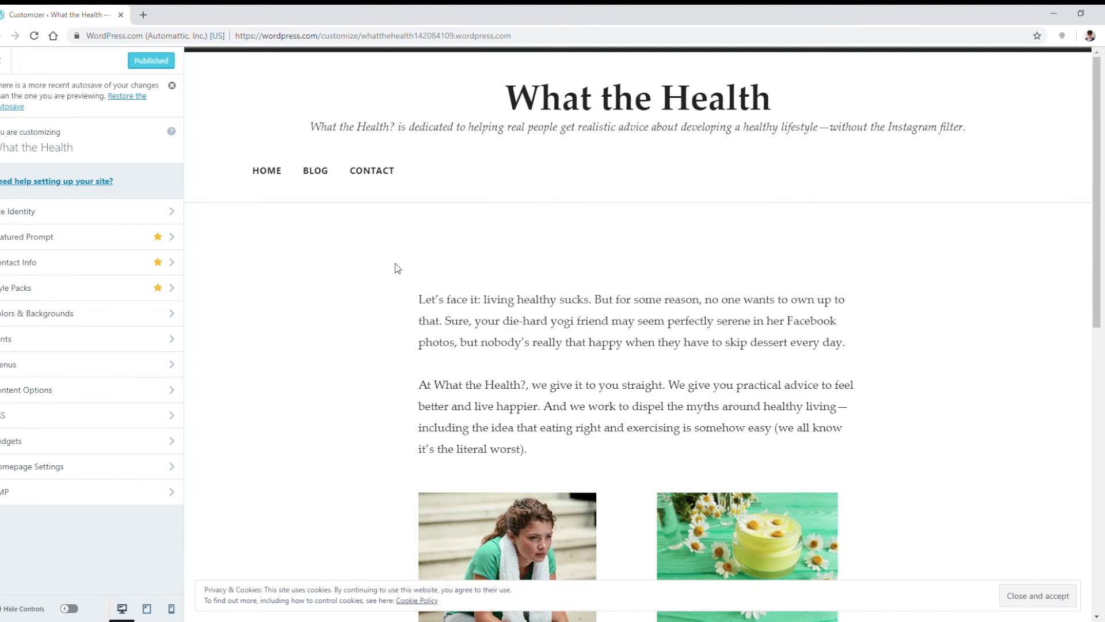
pyautogui.click(94, 242)
pyautogui.click(63, 242)
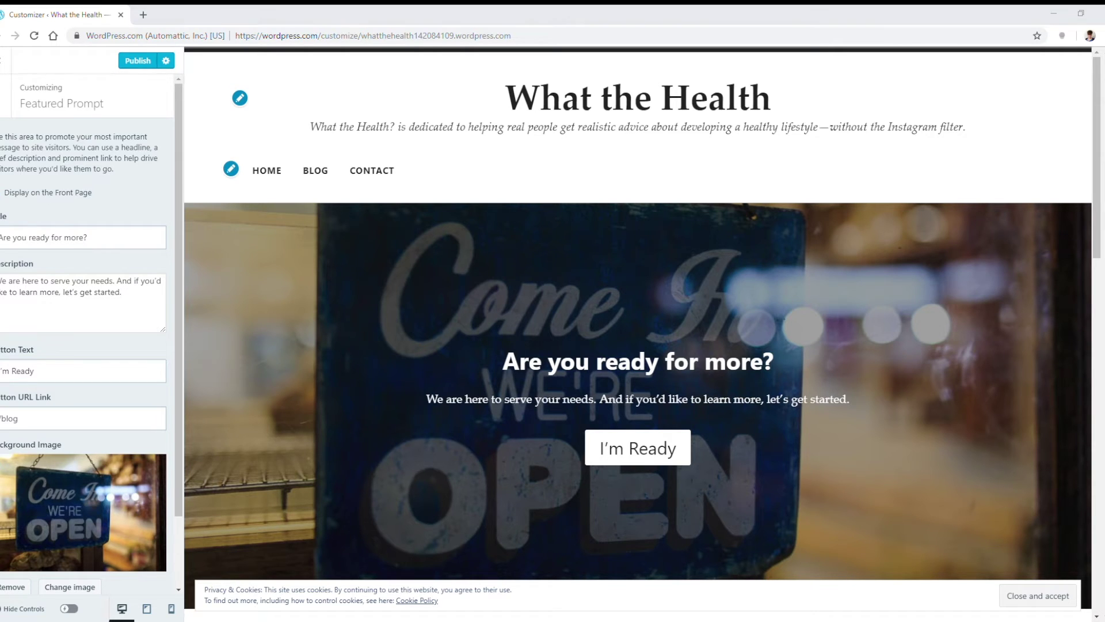
# - Set the prompt's title to "If you're looking for photos of skinny blondes in yoga pants, you're in the wrong place." and add the "Healthy living sucks" description
pyautogui.tripleClick(103, 240)
pyautogui.write("If you're looking for photos of skinny blondes in yoga pants, you're in the wrong place.")
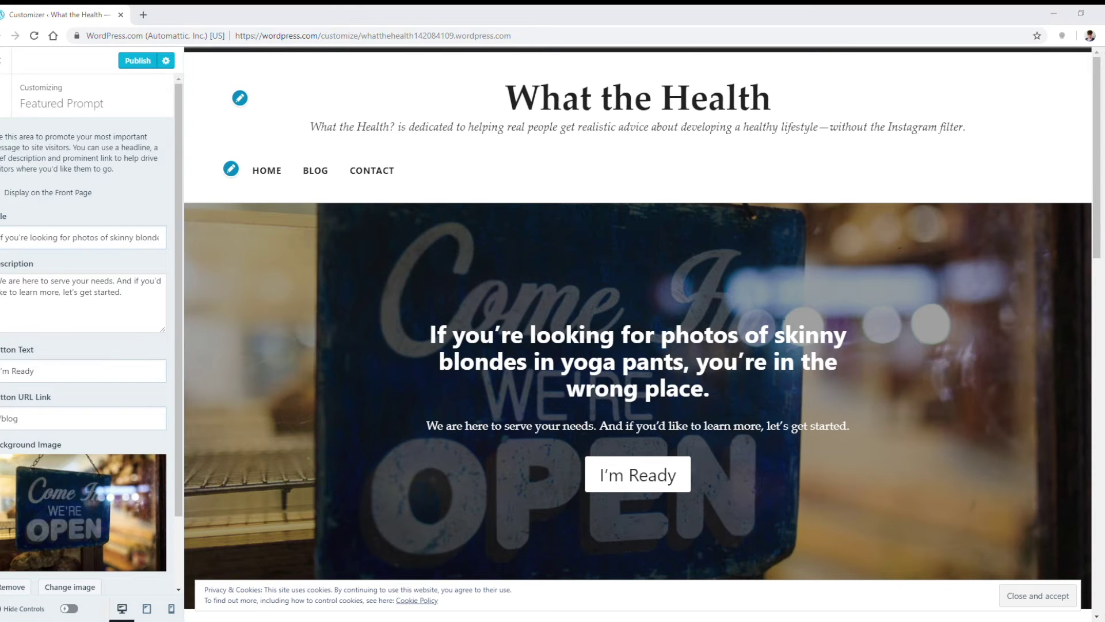
pyautogui.tripleClick(126, 296)
pyautogui.write("Healthy living sucks, but you're not in it alone. What the Health? is dedicated to helping real people get realistic advice about developing a healthy lifestyle—without the Instagram filter.")
# - Clear the featured prompt's button text and button URL link so that it has no button
pyautogui.tripleClick(67, 368)
pyautogui.press('Delete')
pyautogui.press('Tab')
pyautogui.press('BackSpace')
# - Replace the featured prompt's background image with hero-background.jpg, the dark blue grunge picture from the media library
pyautogui.scroll(-2, 67, 516)
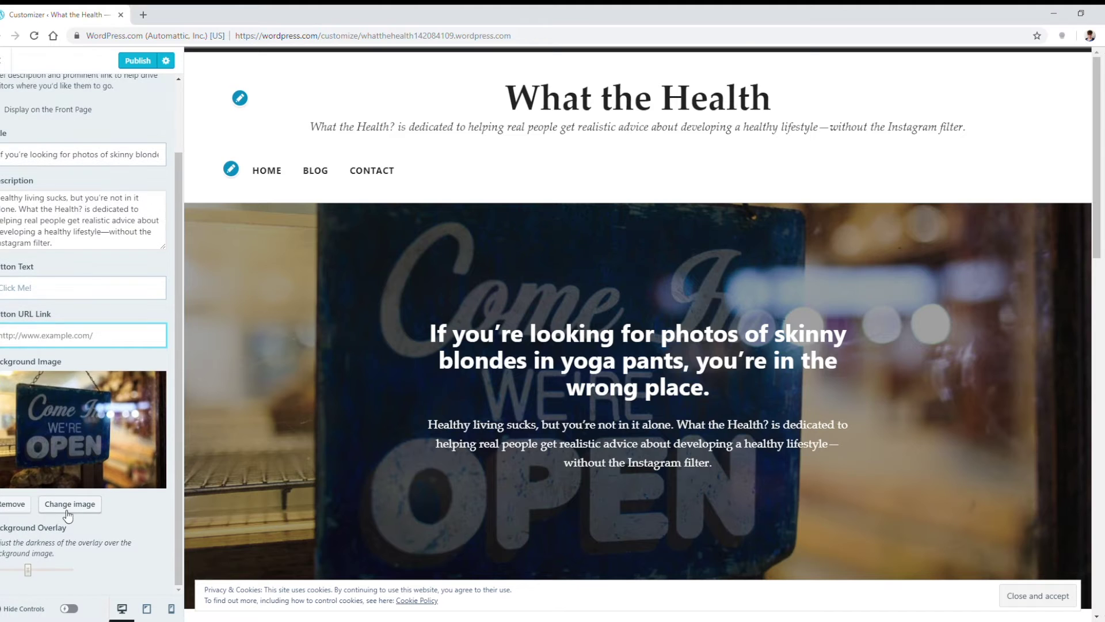
pyautogui.click(68, 517)
pyautogui.click(219, 206)
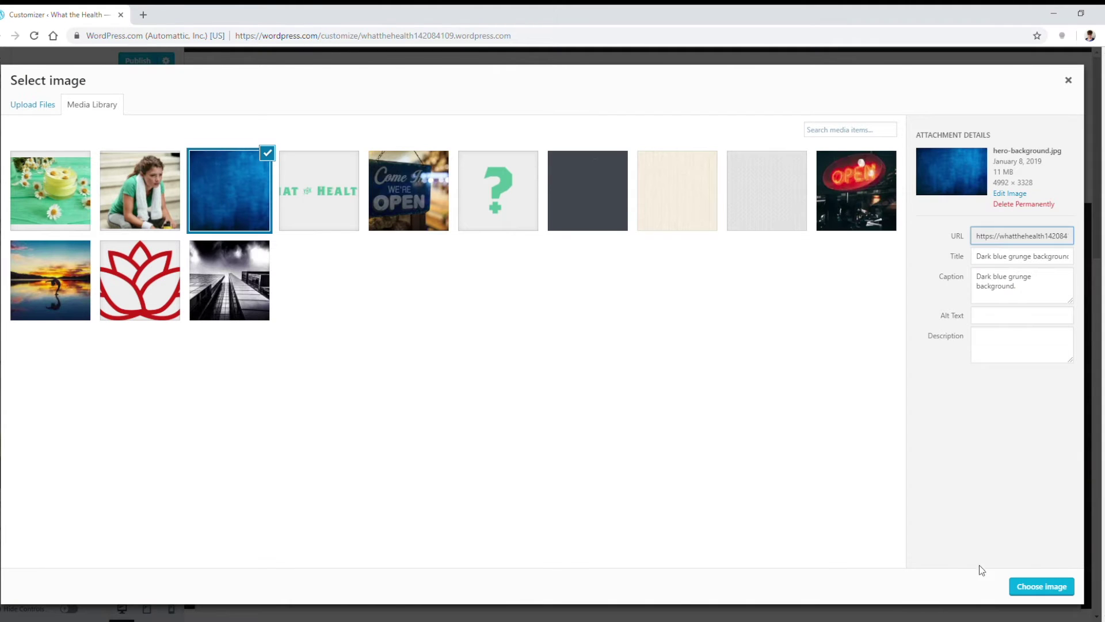
pyautogui.click(1035, 586)
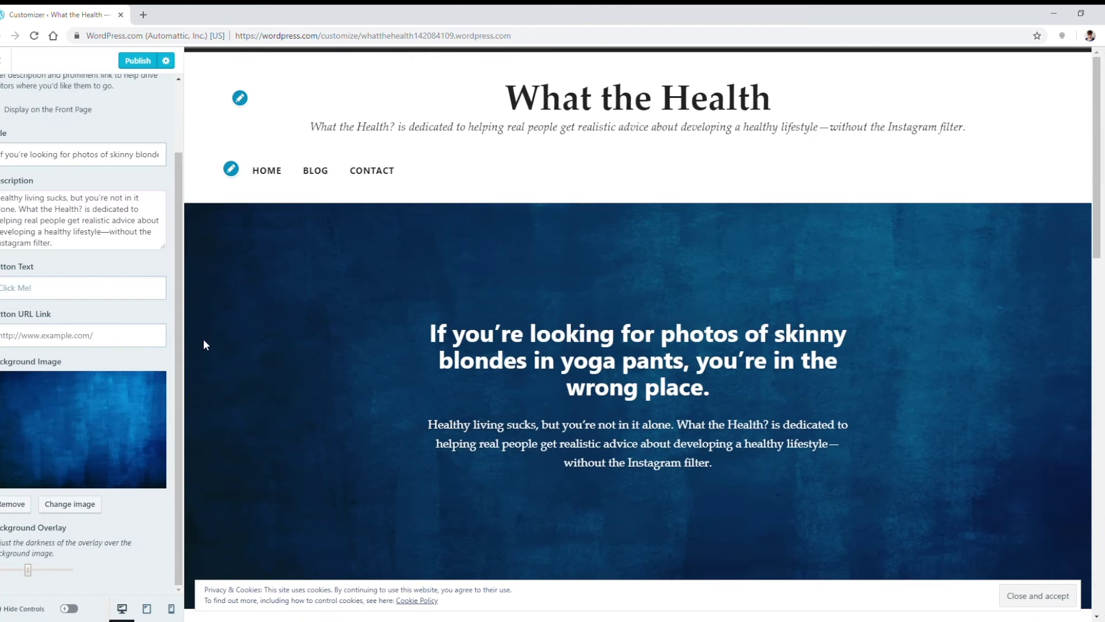
# - Lower the prompt's background overlay darkness to its minimum, then publish the customizations and leave the Customizer
pyautogui.moveTo(28, 570); pyautogui.dragTo(1, 570)
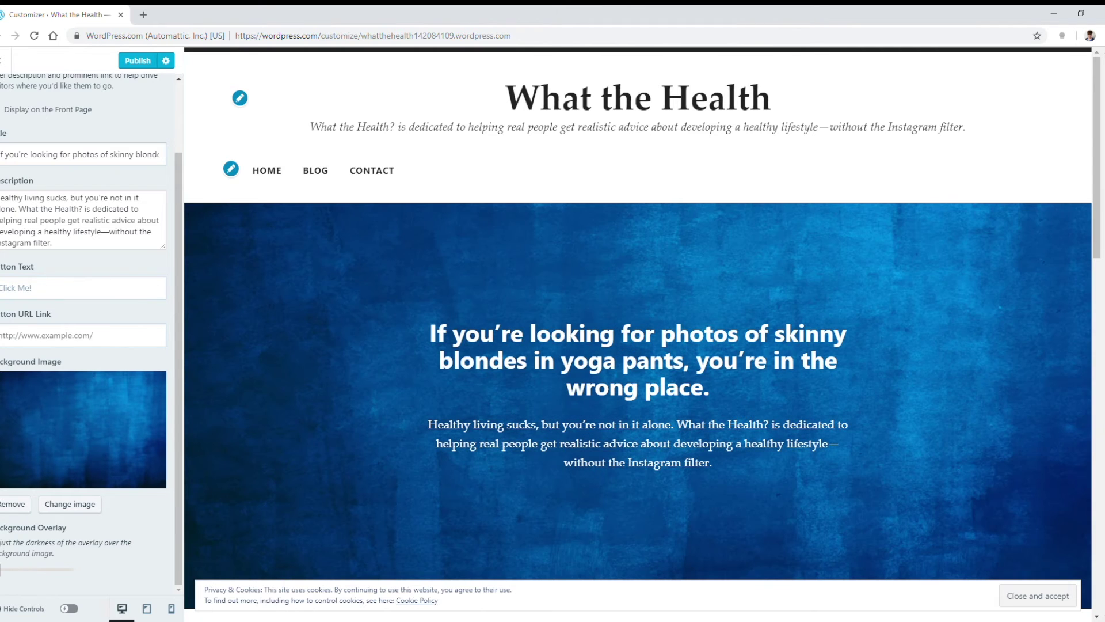
pyautogui.click(136, 60)
pyautogui.click(3, 62)
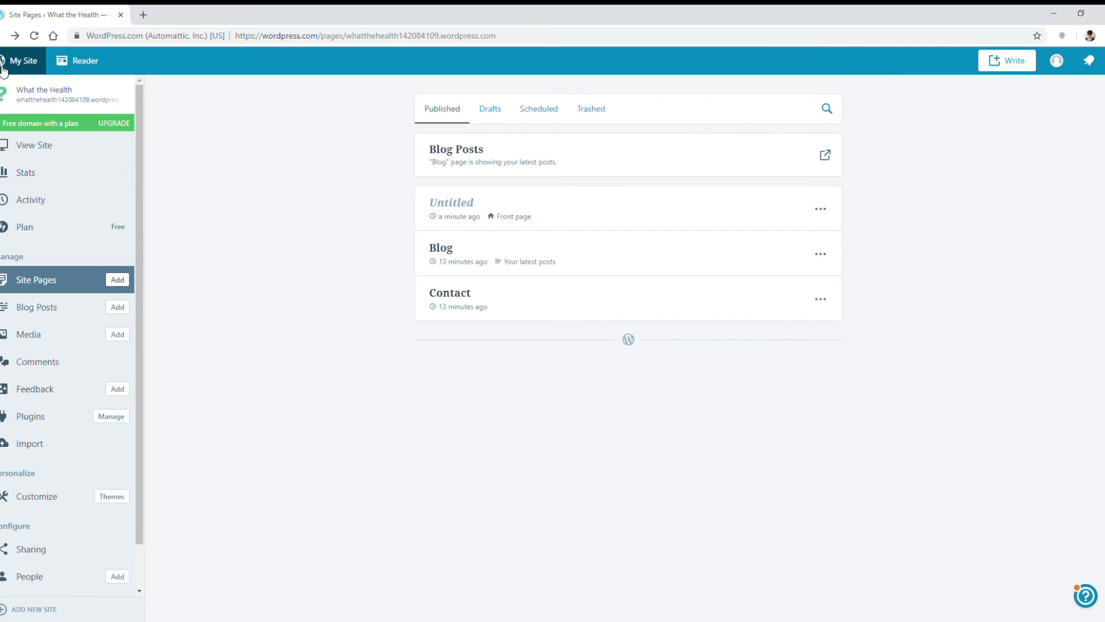
# - View the live site and examine the front page's hero banner, intro text, and columns
pyautogui.click(37, 148)
pyautogui.scroll(-1, 128, 81)
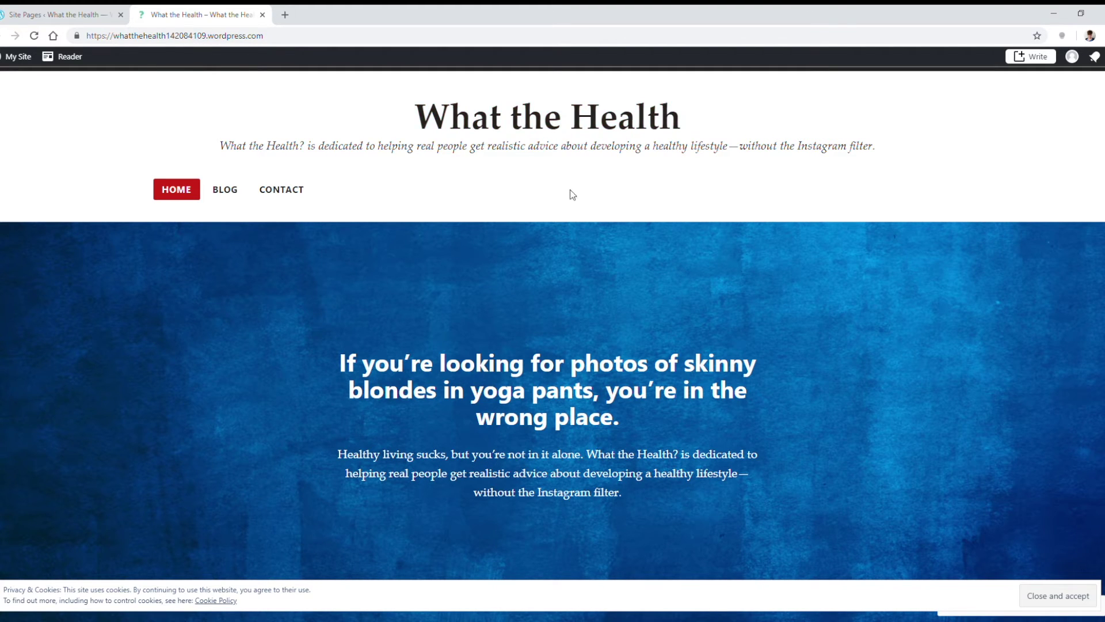
pyautogui.scroll(-4, 553, 164)
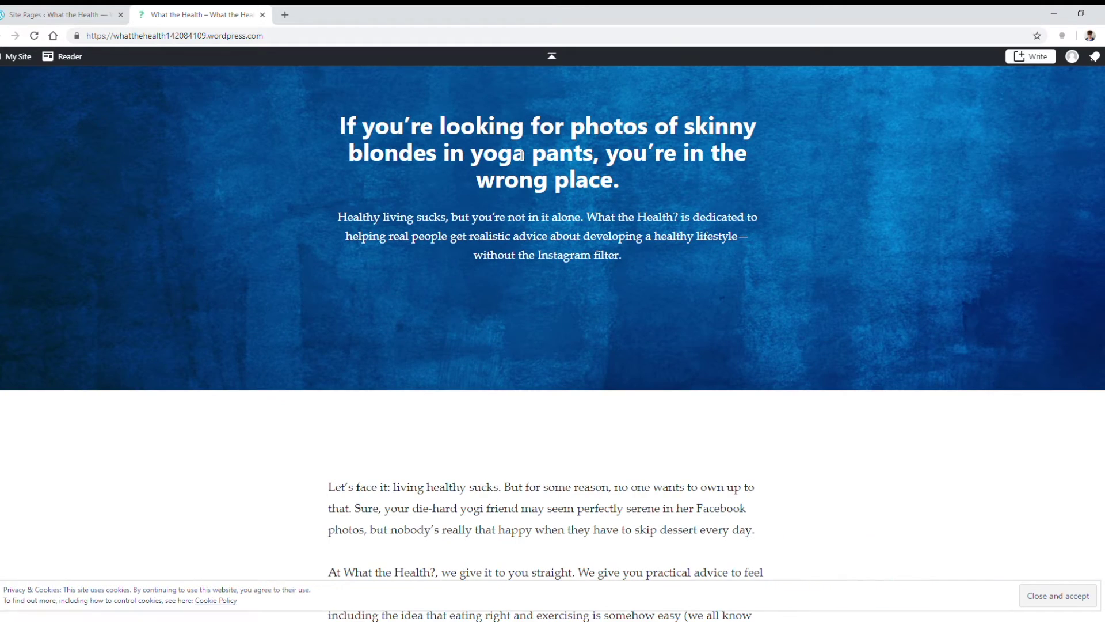
pyautogui.scroll(4, 444, 191)
pyautogui.scroll(-3, 443, 191)
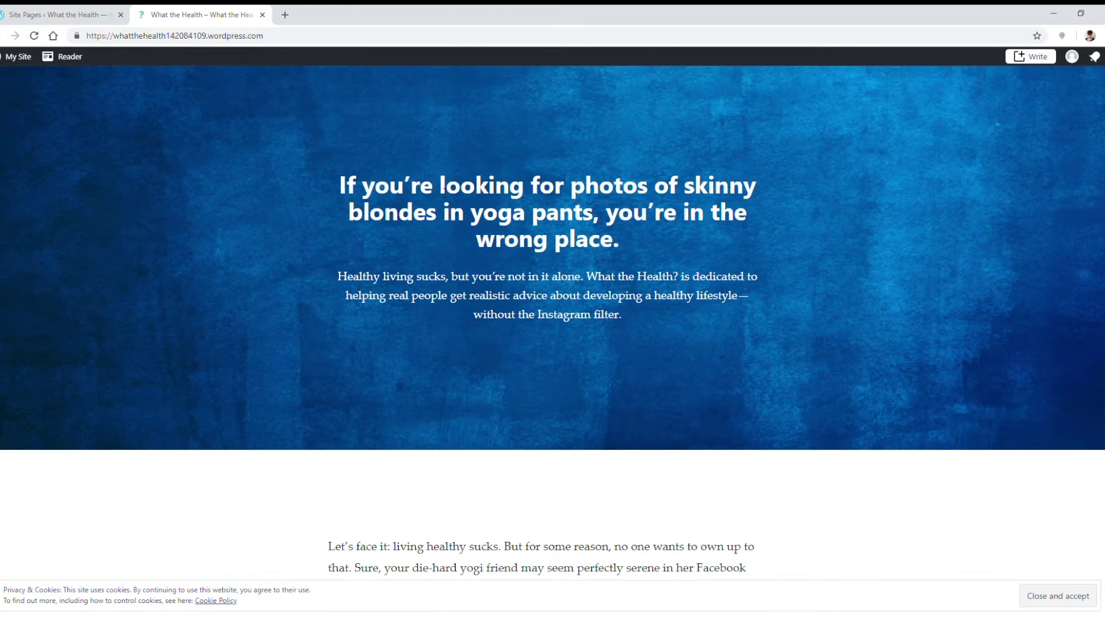
pyautogui.scroll(-6, 606, 266)
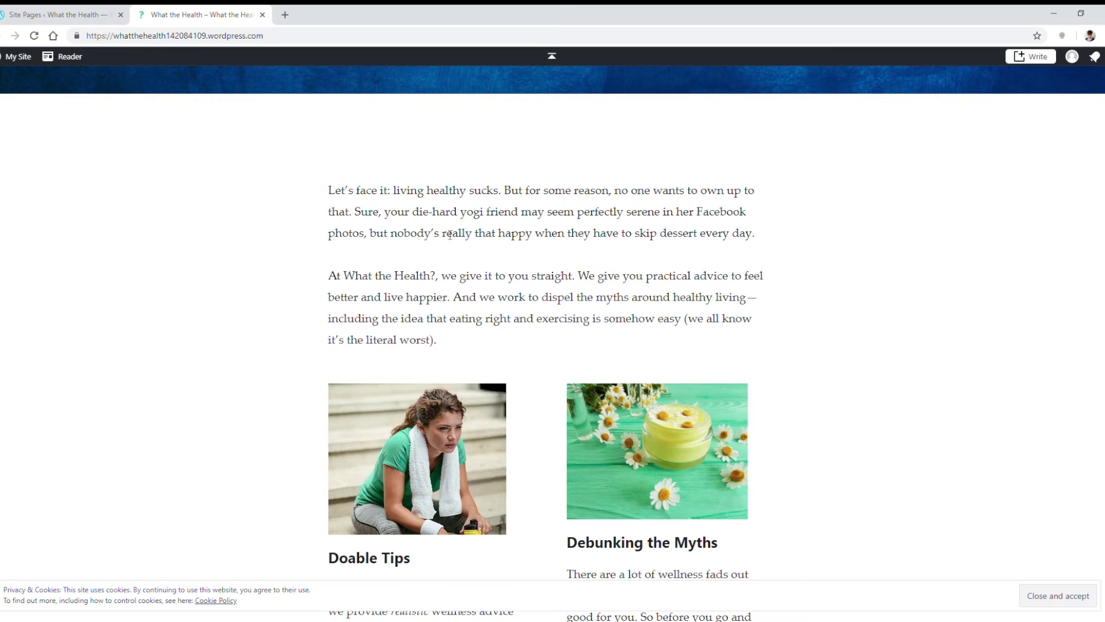
pyautogui.scroll(-4, 450, 234)
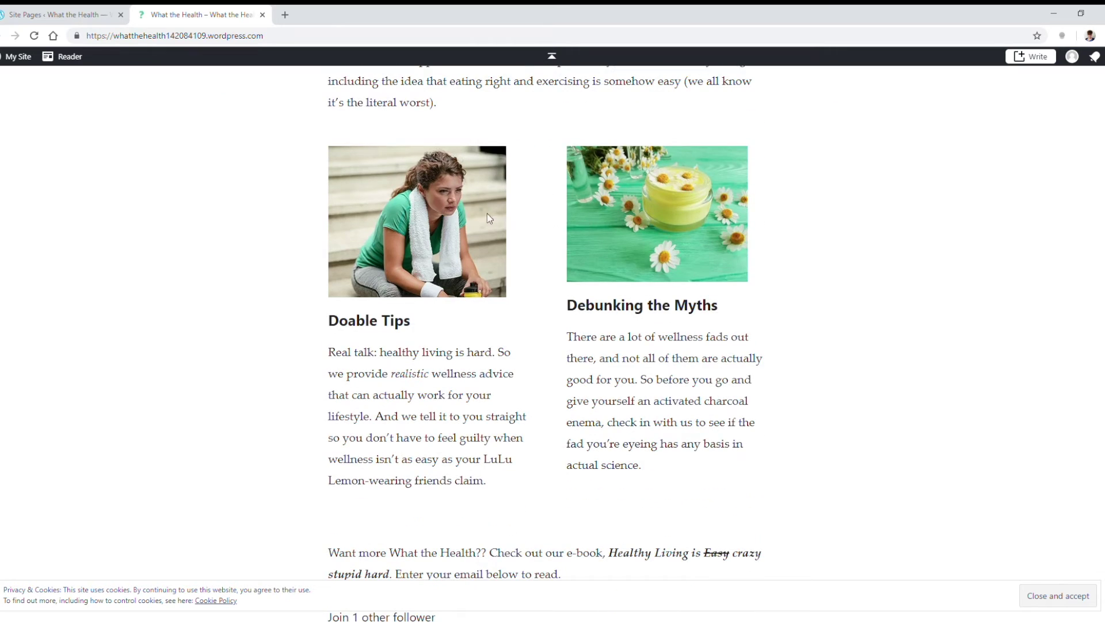
# - Test the subscription form below the e-book text on the live front page by following the site
pyautogui.scroll(-4, 506, 251)
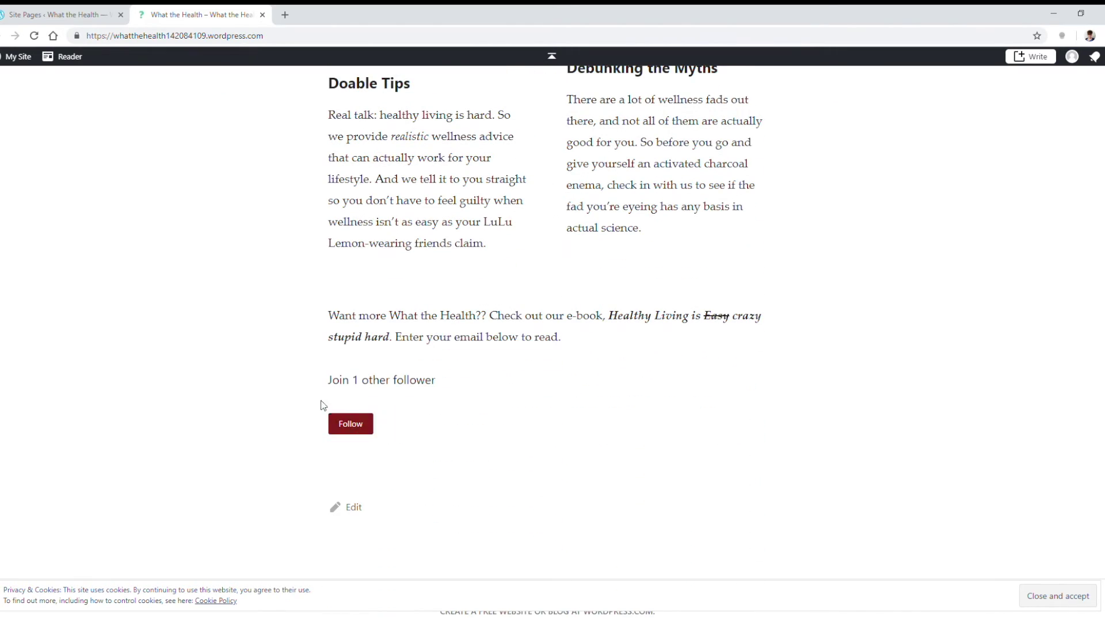
pyautogui.click(353, 423)
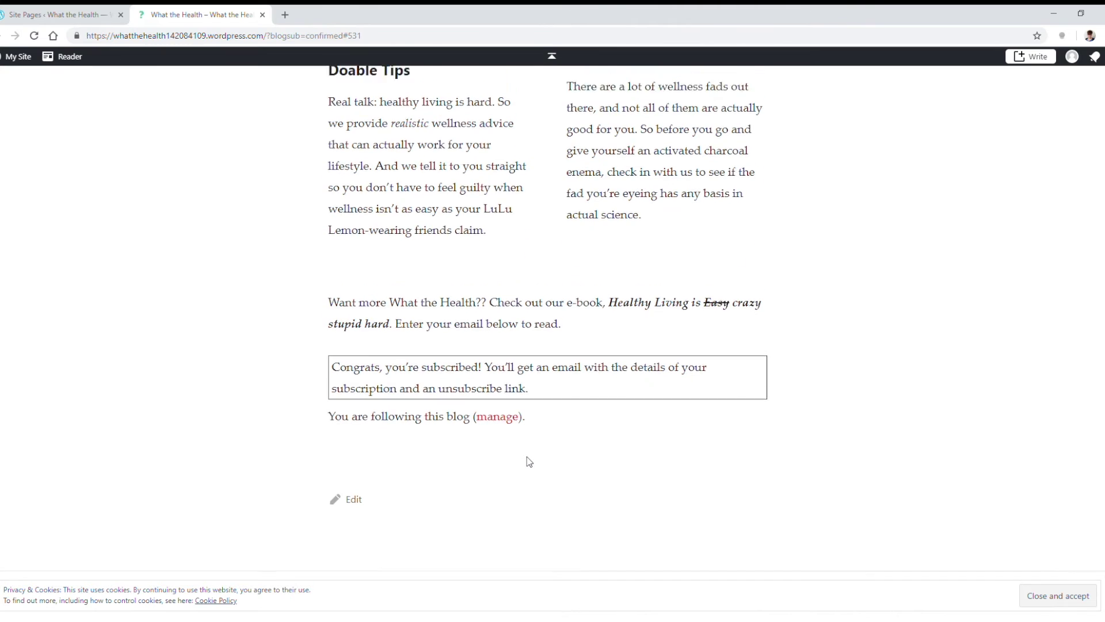
pyautogui.click(551, 56)
# - Open the Customizer's Site Identity settings and select what-the-health.png from the media library as the site logo
pyautogui.click(62, 10)
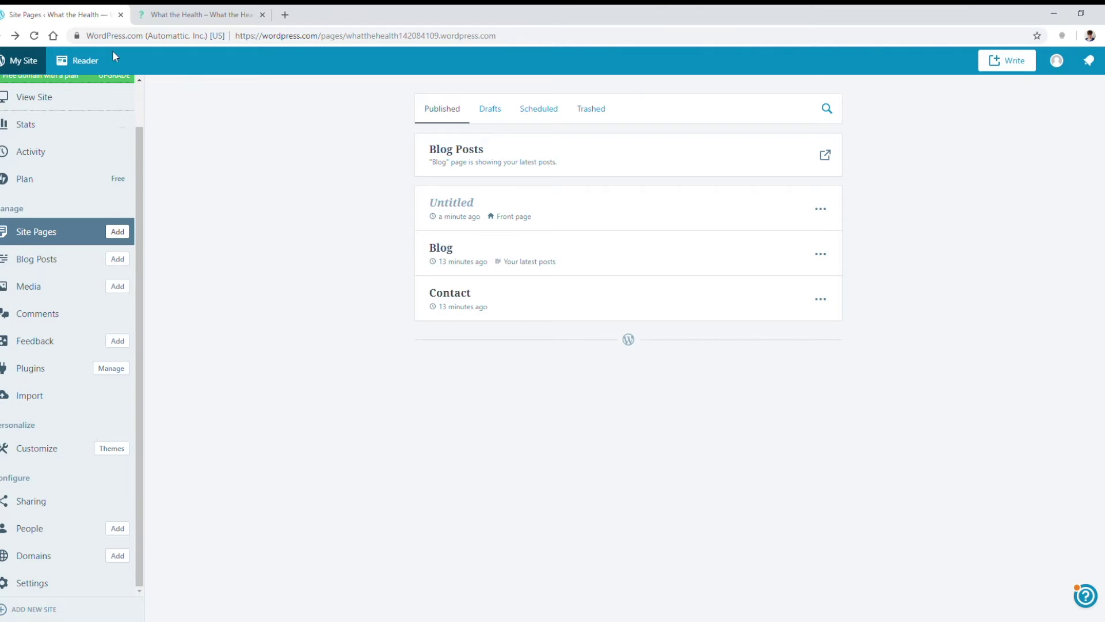
pyautogui.click(216, 11)
pyautogui.click(62, 10)
pyautogui.click(67, 452)
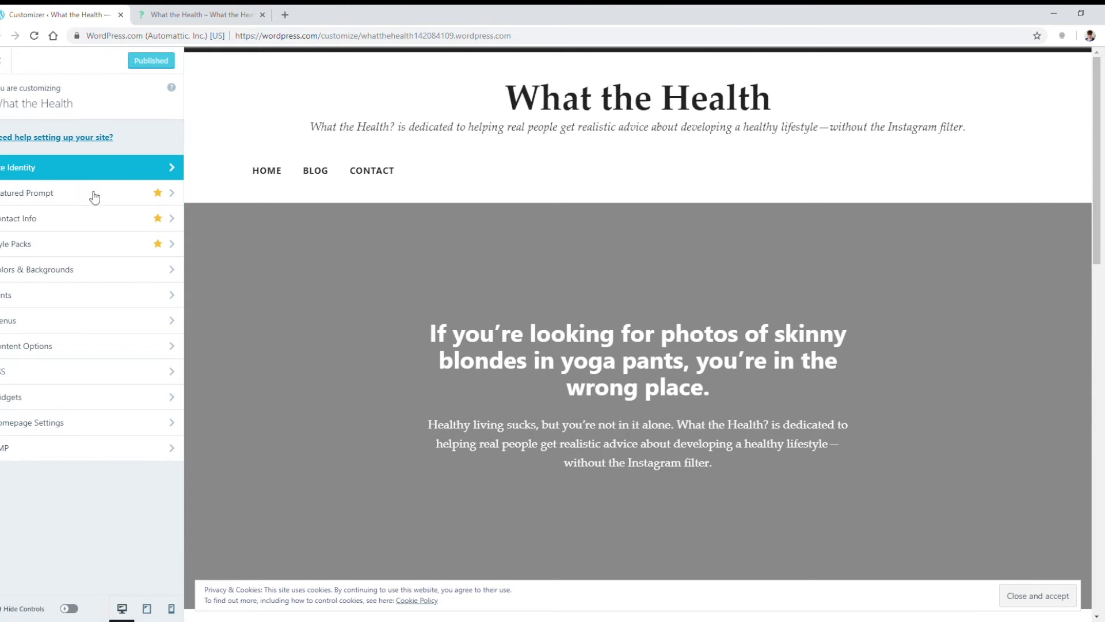
pyautogui.click(95, 168)
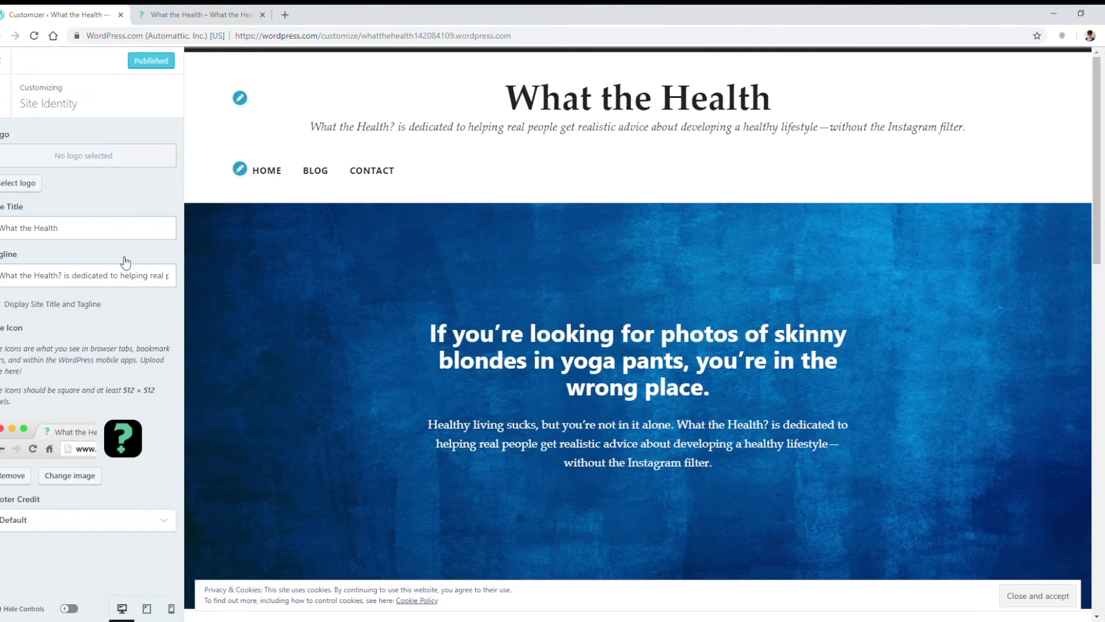
pyautogui.click(26, 188)
pyautogui.click(356, 207)
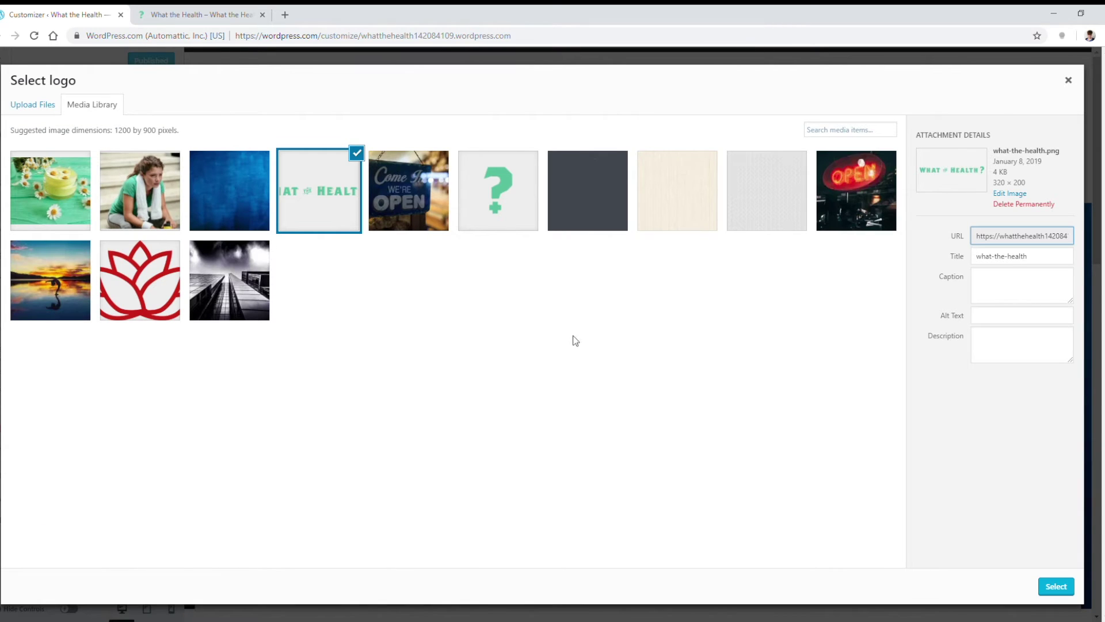
pyautogui.click(1057, 586)
# - Crop the logo image to a full-width strip that fits closely above and below the What the Health? wordmark
pyautogui.moveTo(512, 211); pyautogui.dragTo(521, 173)
pyautogui.moveTo(465, 135); pyautogui.dragTo(435, 135)
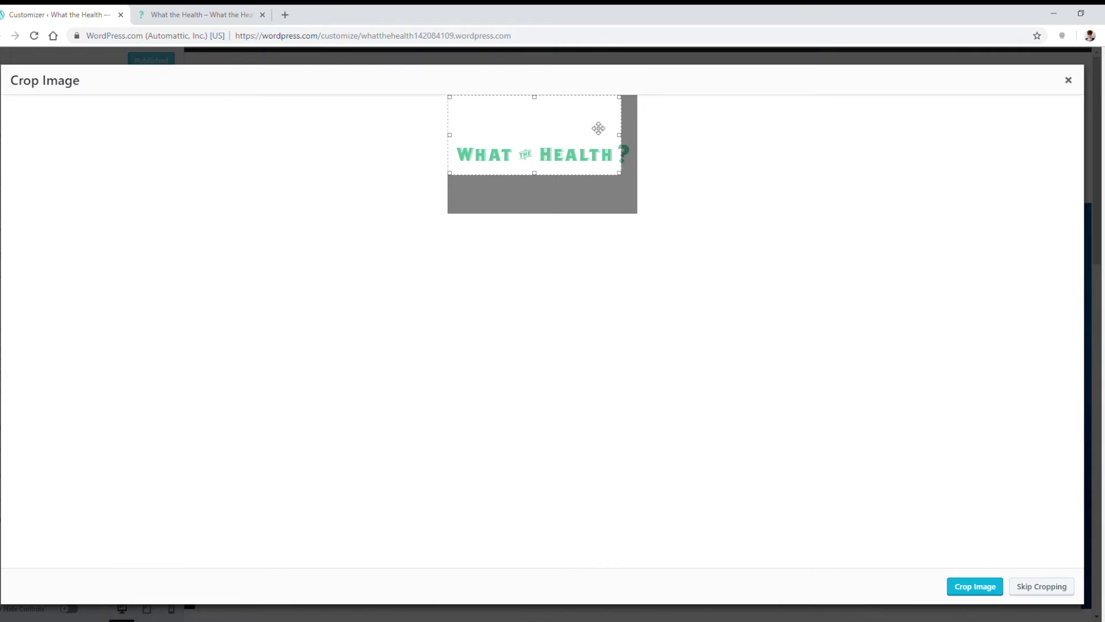
pyautogui.moveTo(620, 96); pyautogui.dragTo(649, 139)
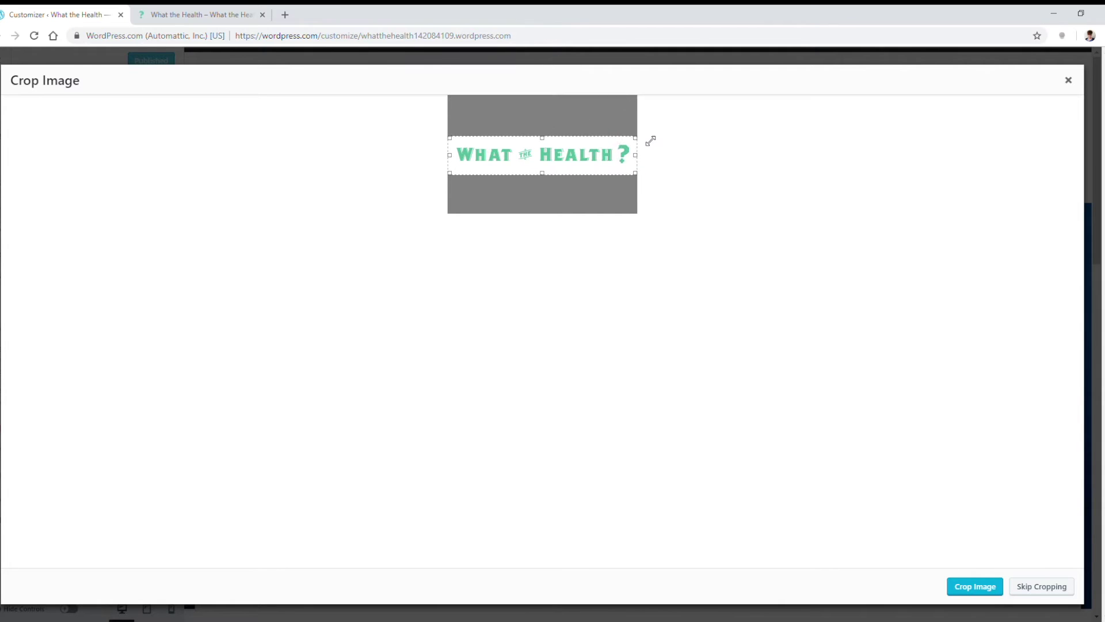
pyautogui.click(975, 586)
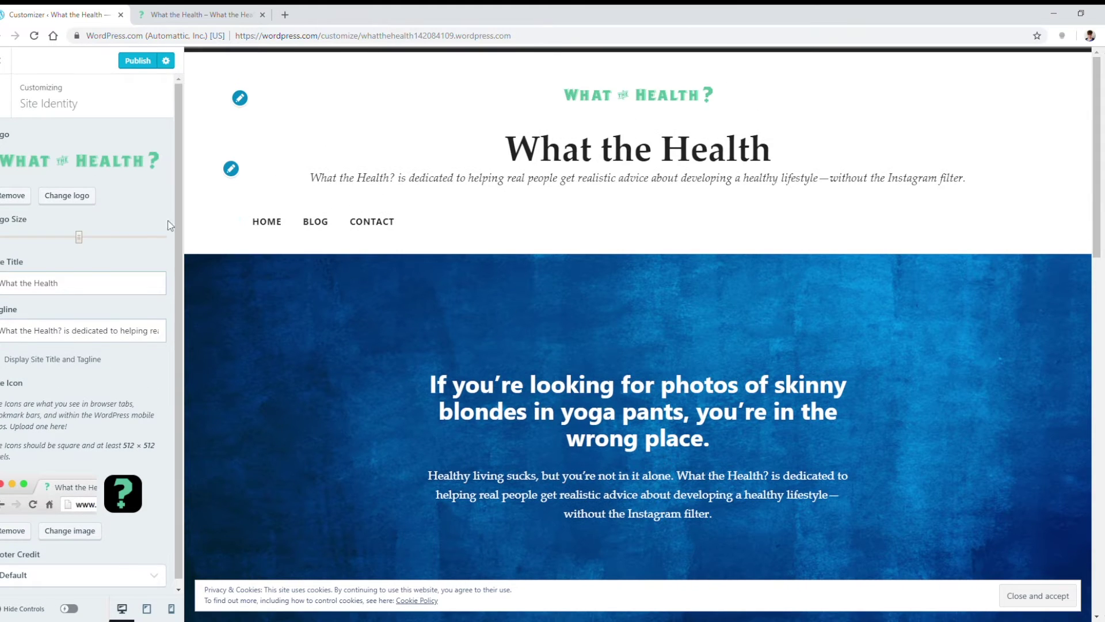
# - Enlarge the logo to its maximum size, hide the site title and tagline, and publish the changes
pyautogui.moveTo(84, 237); pyautogui.dragTo(160, 247)
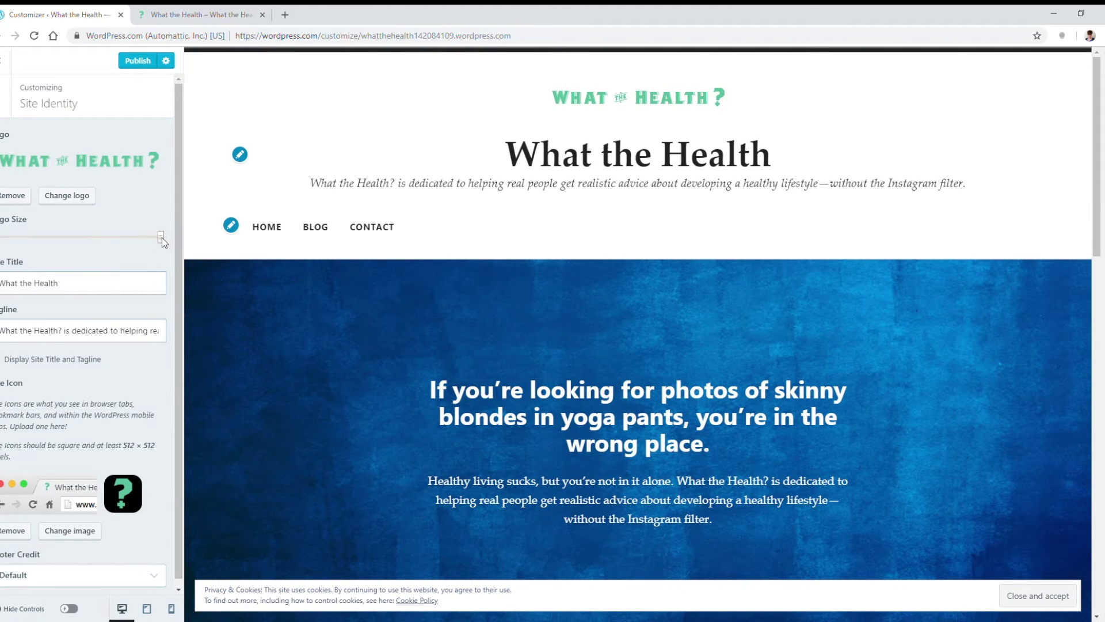
pyautogui.click(12, 358)
pyautogui.click(137, 61)
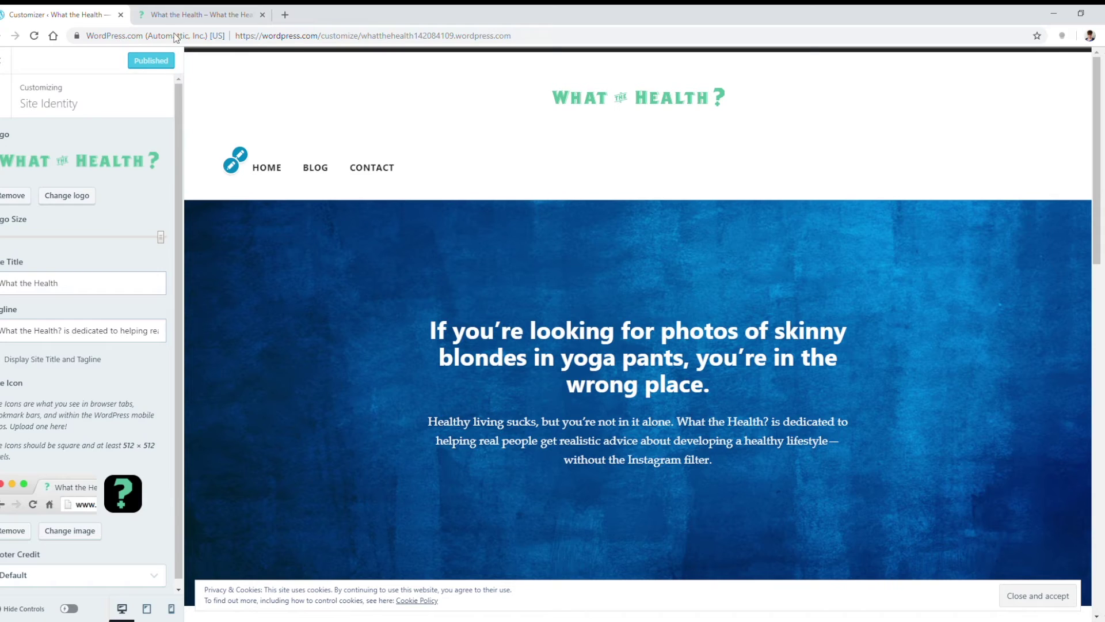
# - Reload the live site and check how the new logo looks in the header
pyautogui.hotkey('ctrl', 'Tab')
pyautogui.press('F5')
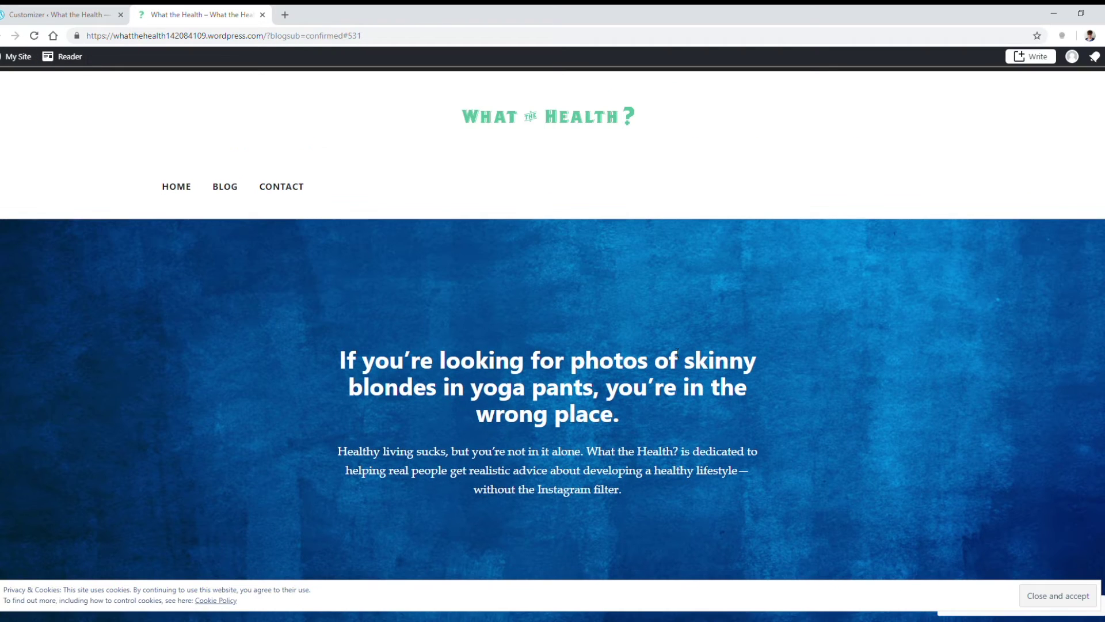
pyautogui.scroll(-3, 437, 330)
pyautogui.click(58, 14)
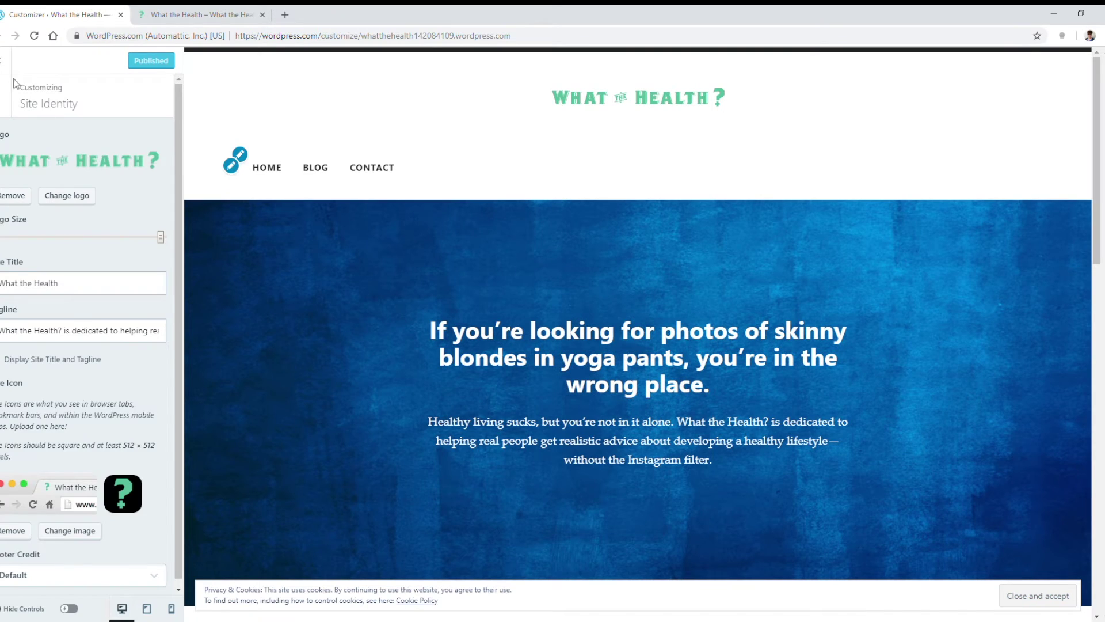
# - Leave the Customizer and open the Contact page for editing, declining to convert its content to blocks
pyautogui.click(7, 62)
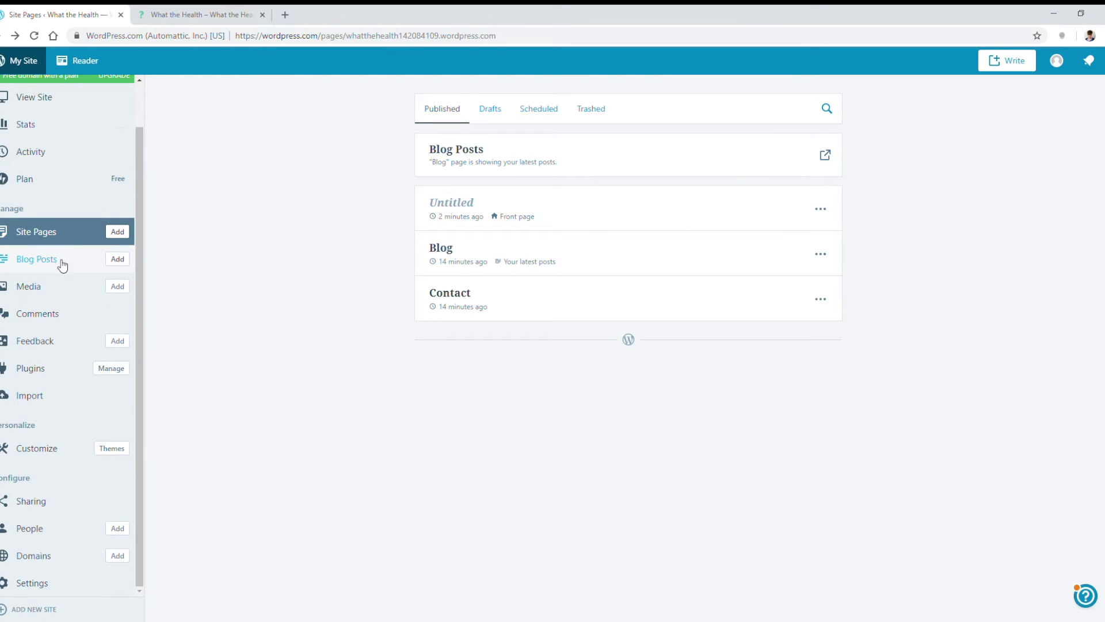
pyautogui.click(199, 14)
pyautogui.scroll(2, 498, 416)
pyautogui.click(68, 14)
pyautogui.click(453, 294)
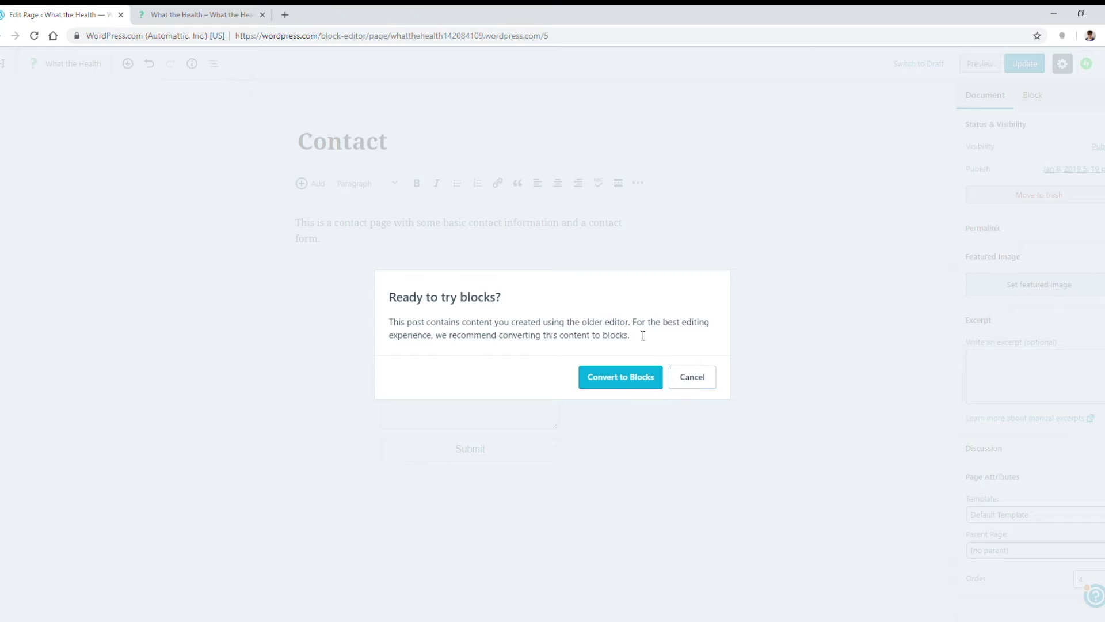
pyautogui.click(683, 381)
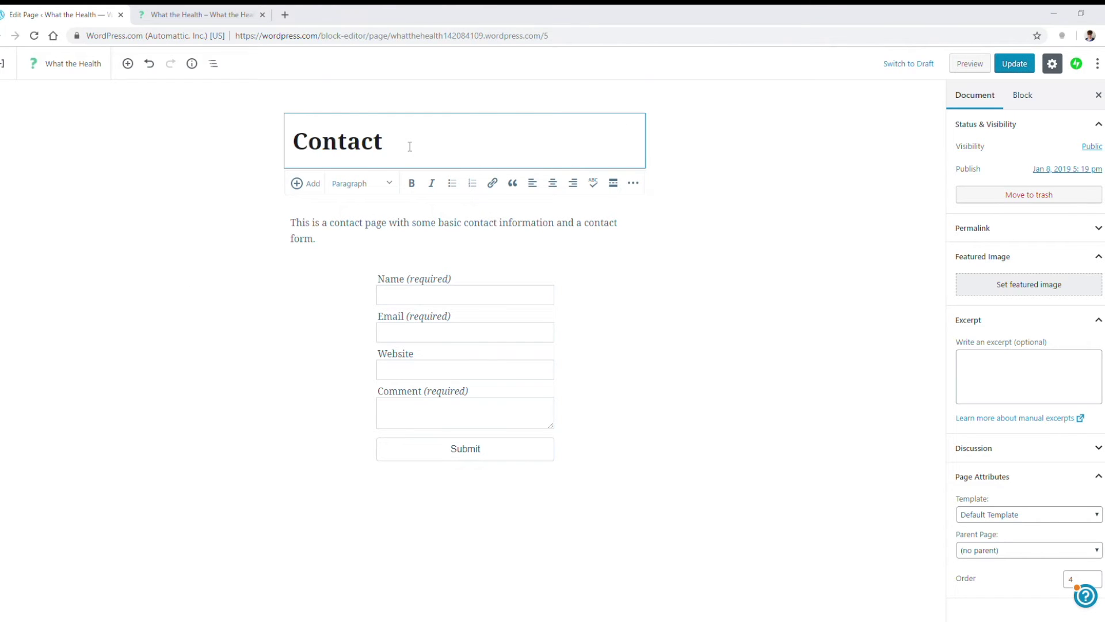
# - Upload the pale green leaf picture and set it as the Contact page's featured image
pyautogui.click(1011, 284)
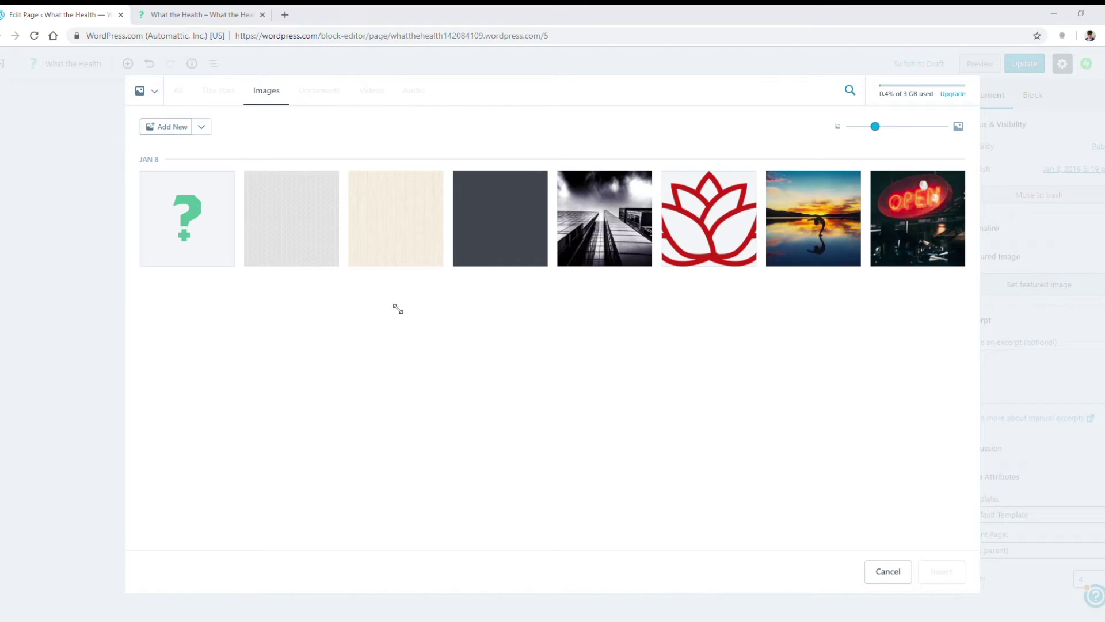
pyautogui.doubleClick(103, 148)
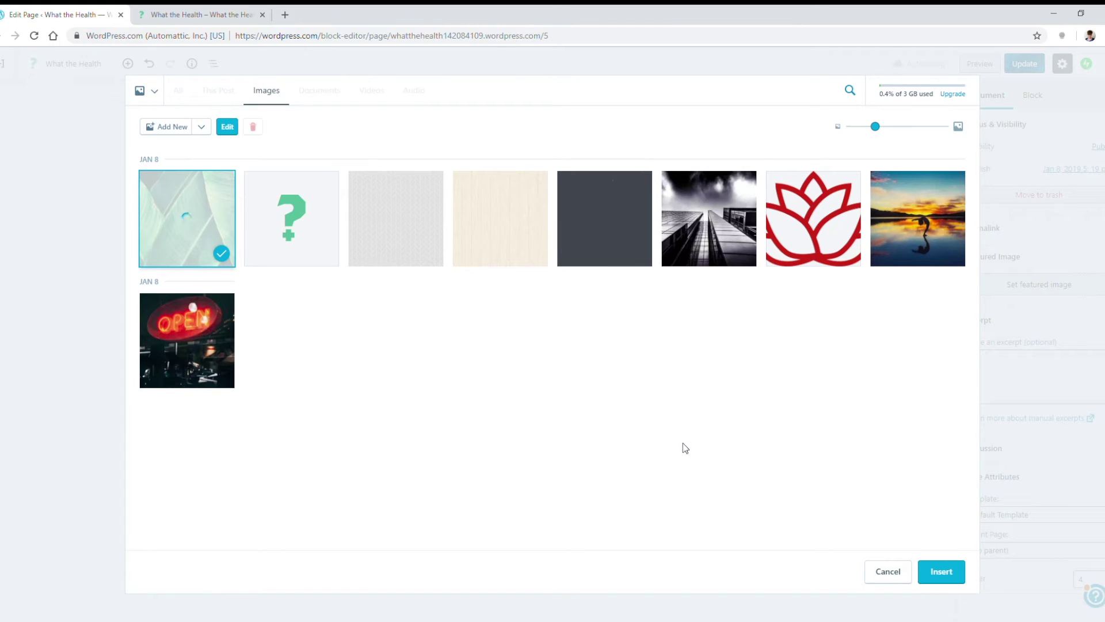
pyautogui.click(948, 573)
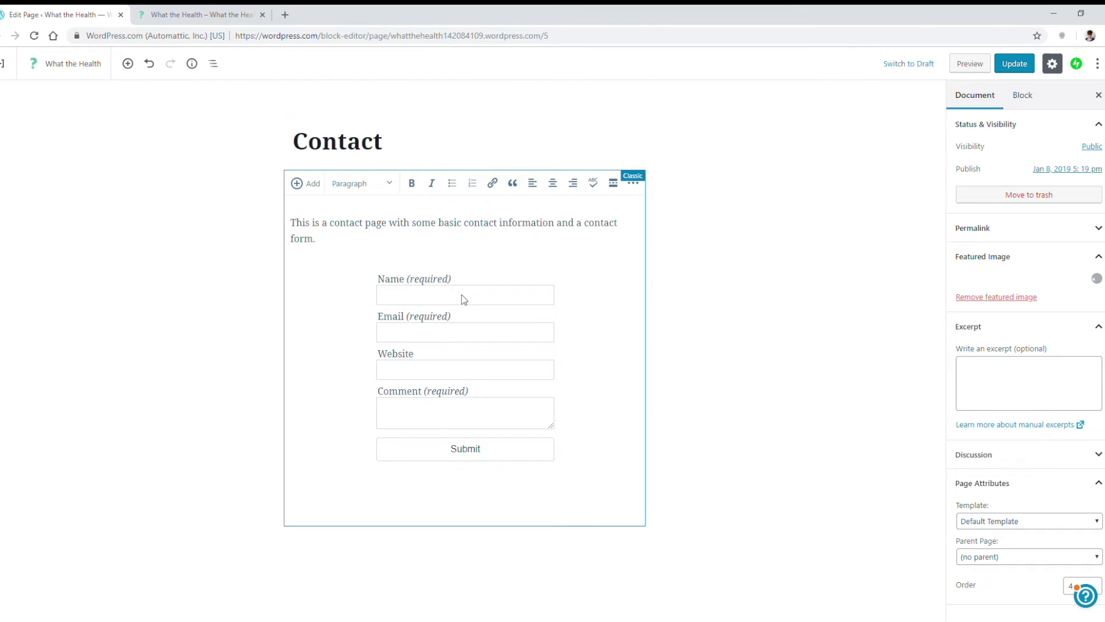
# - Replace the Contact page's intro with "Got a burning question? Need to get something off your chest? Let us know! We promise to be good listeners."
pyautogui.click(321, 230)
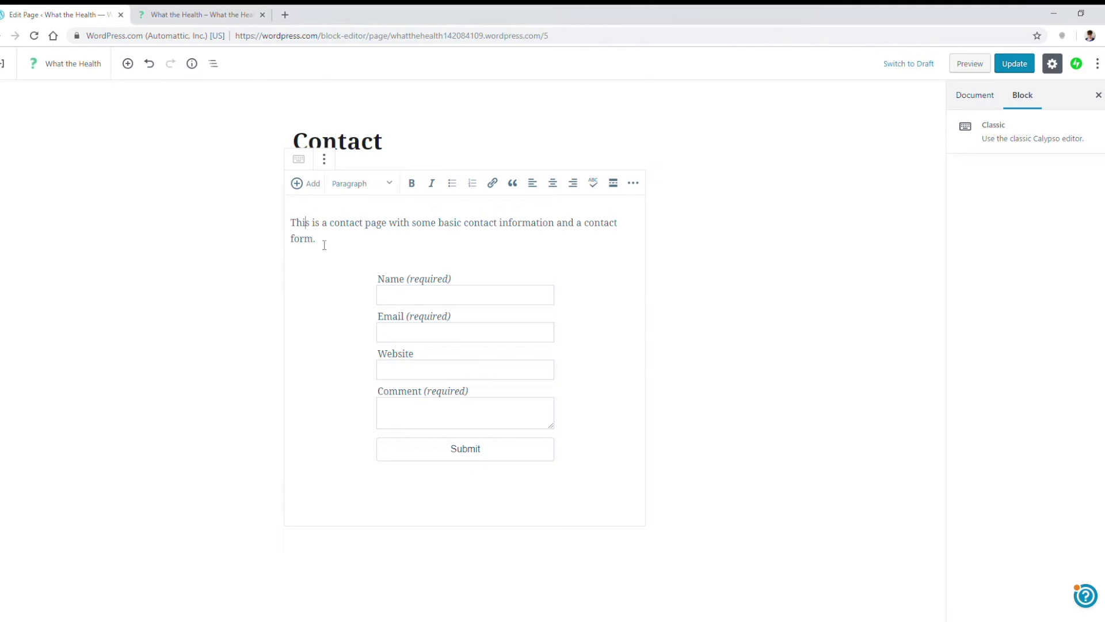
pyautogui.moveTo(322, 241); pyautogui.dragTo(299, 232)
pyautogui.write('Got a burning question? Need to get something off your chest? Let us know! We promise to be good listeners.')
# - Open the contact form for editing and remove its Website field
pyautogui.click(402, 288)
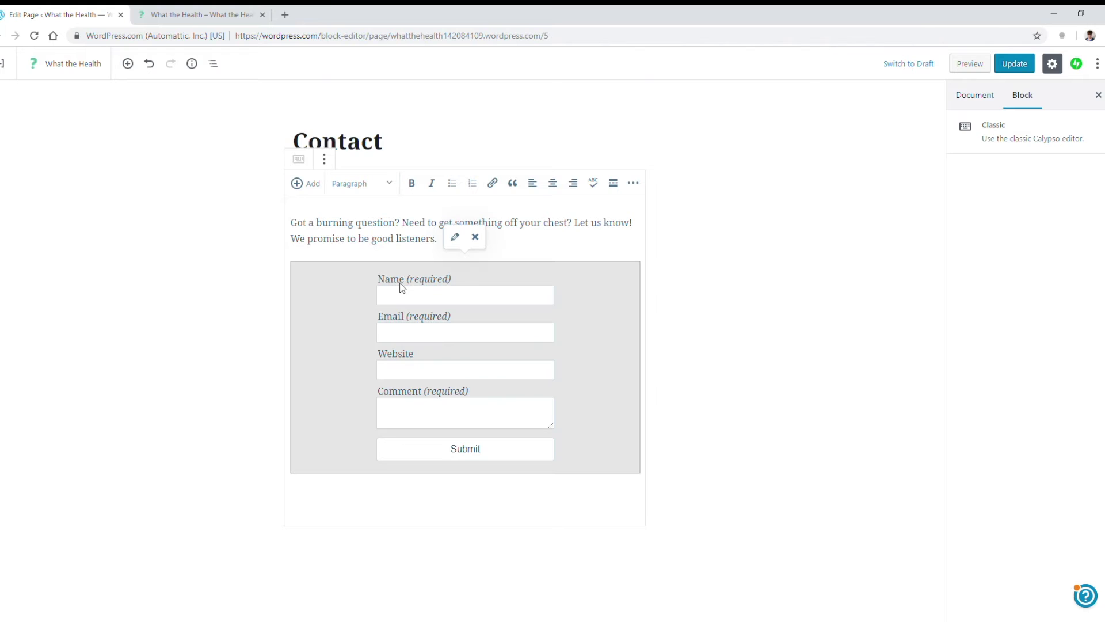
pyautogui.click(455, 237)
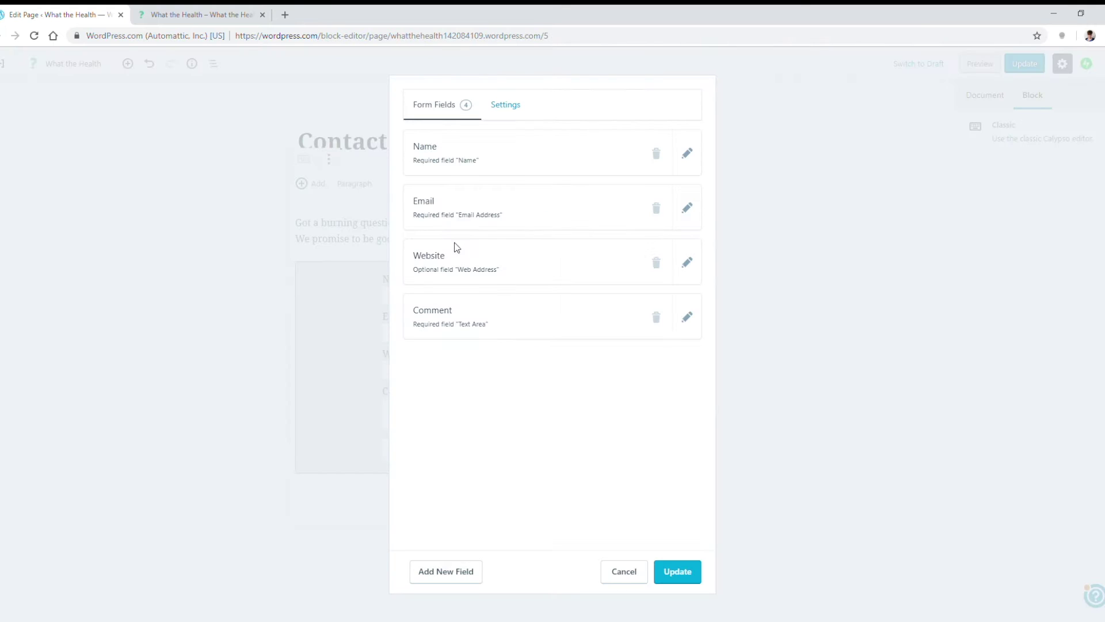
pyautogui.click(656, 264)
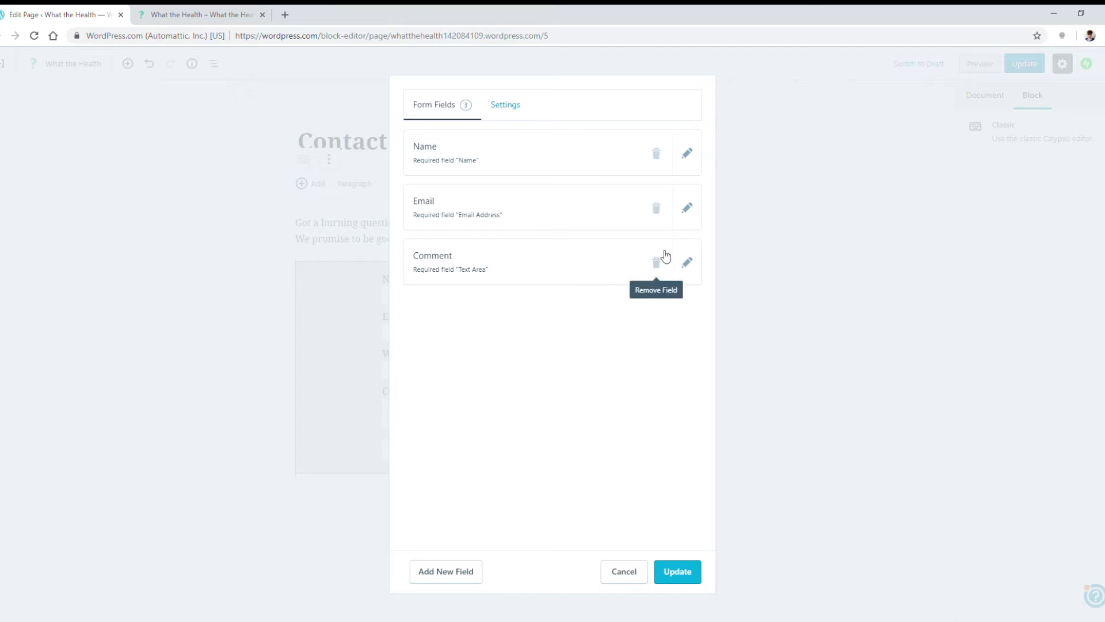
# - Relabel the contact form's Name field as "What's your name?"
pyautogui.click(687, 153)
pyautogui.click(476, 222)
pyautogui.hotkey('ctrl', 'a')
pyautogui.write('What')
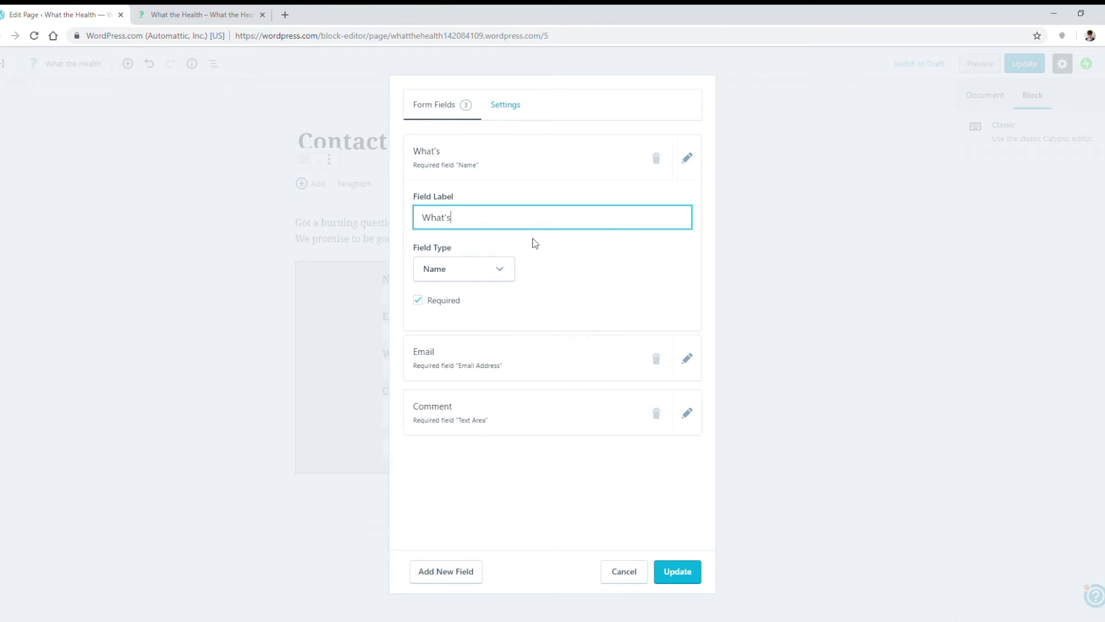
pyautogui.write("'s your name?")
# - Relabel the contact form's Email field as "What's your email?"
pyautogui.click(686, 360)
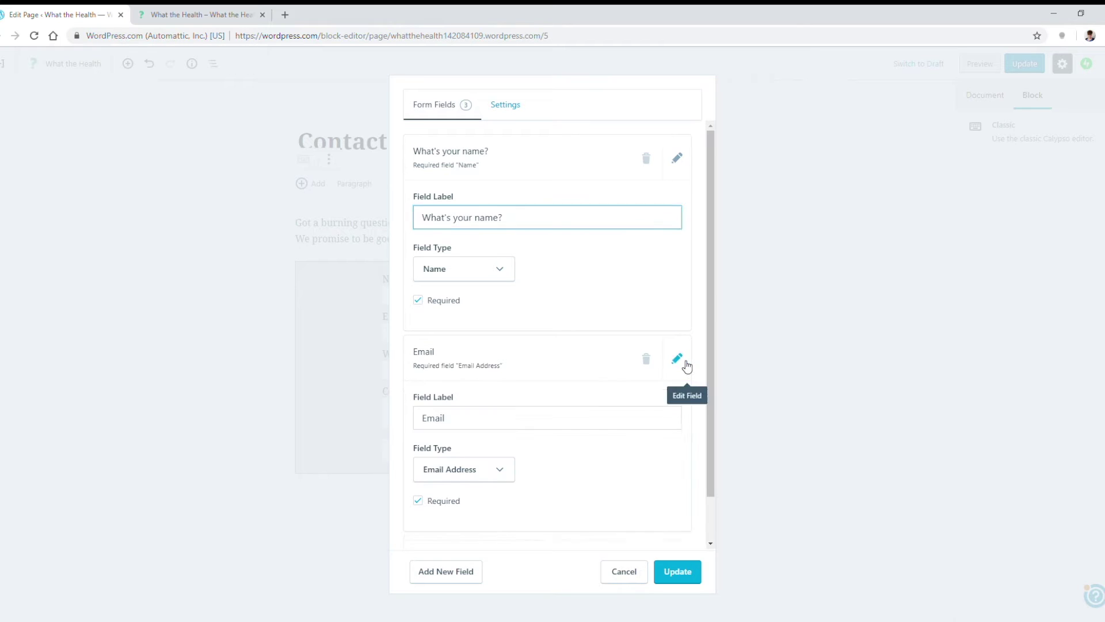
pyautogui.click(421, 418)
pyautogui.hotkey('ctrl', 'a')
pyautogui.write("What's your email?")
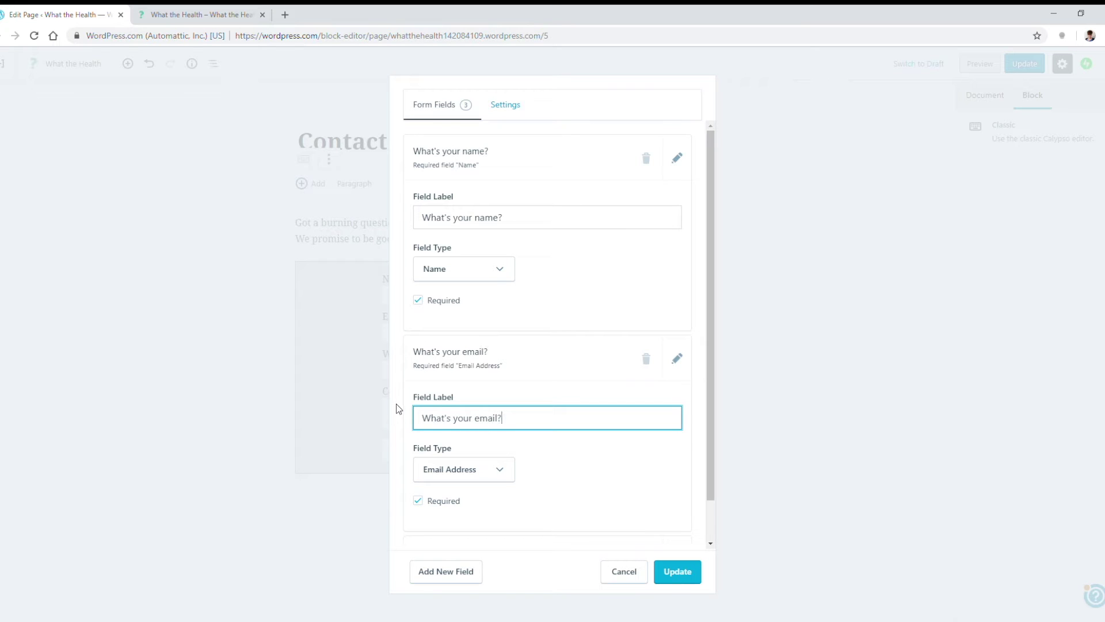
# - Relabel the contact form's Comment field as "What's on your mind?"
pyautogui.click(685, 504)
pyautogui.scroll(-1, 685, 505)
pyautogui.click(684, 502)
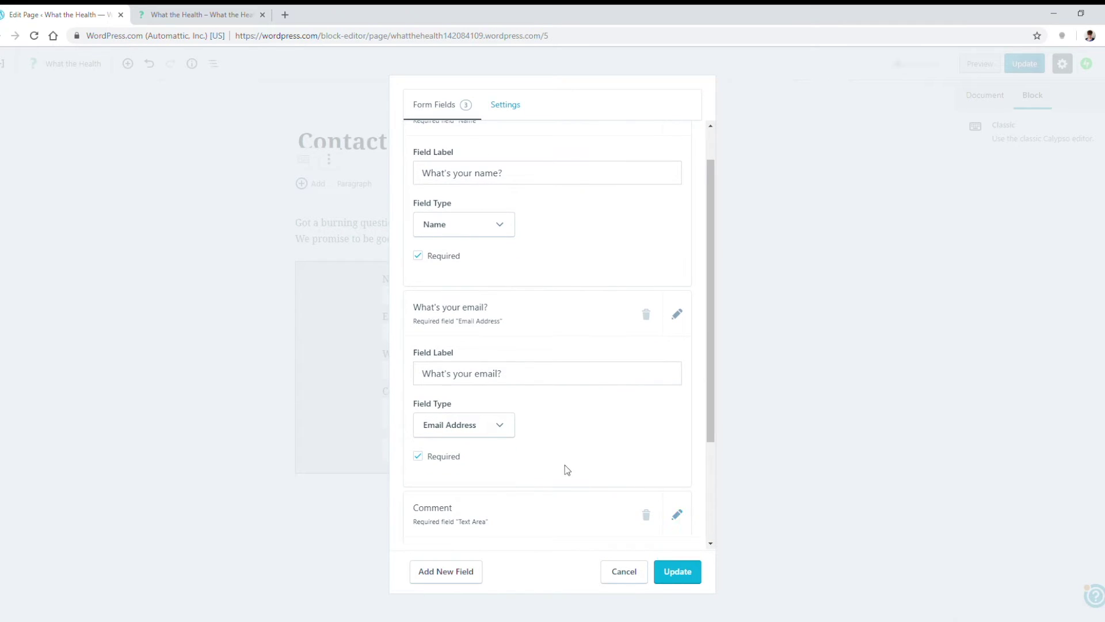
pyautogui.moveTo(459, 433); pyautogui.dragTo(412, 422)
pyautogui.write('W')
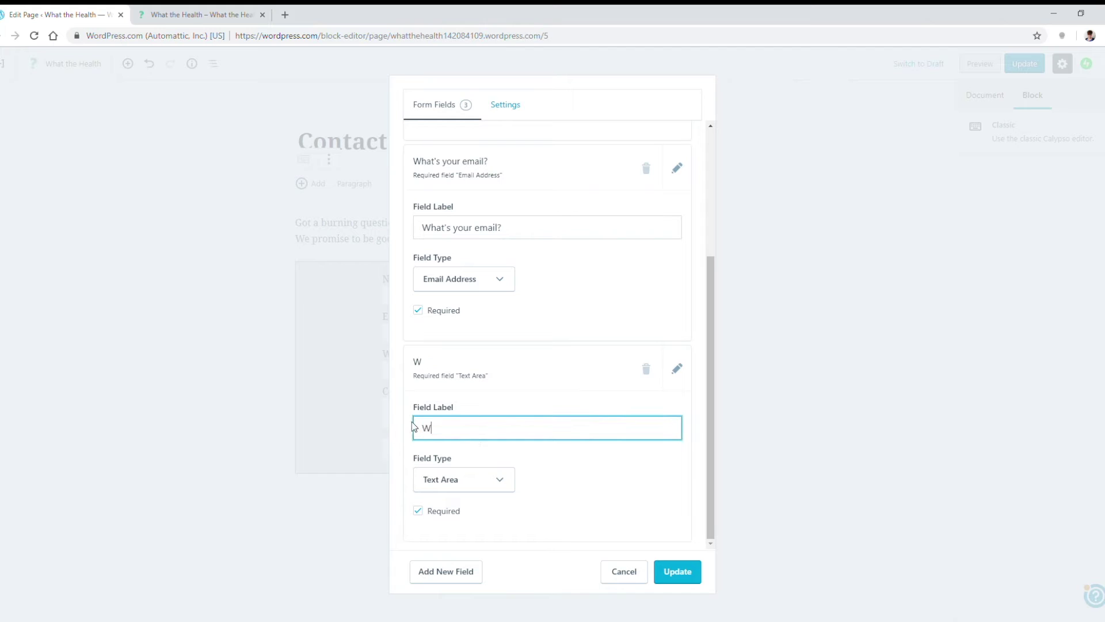
pyautogui.write("hat's on your mind?")
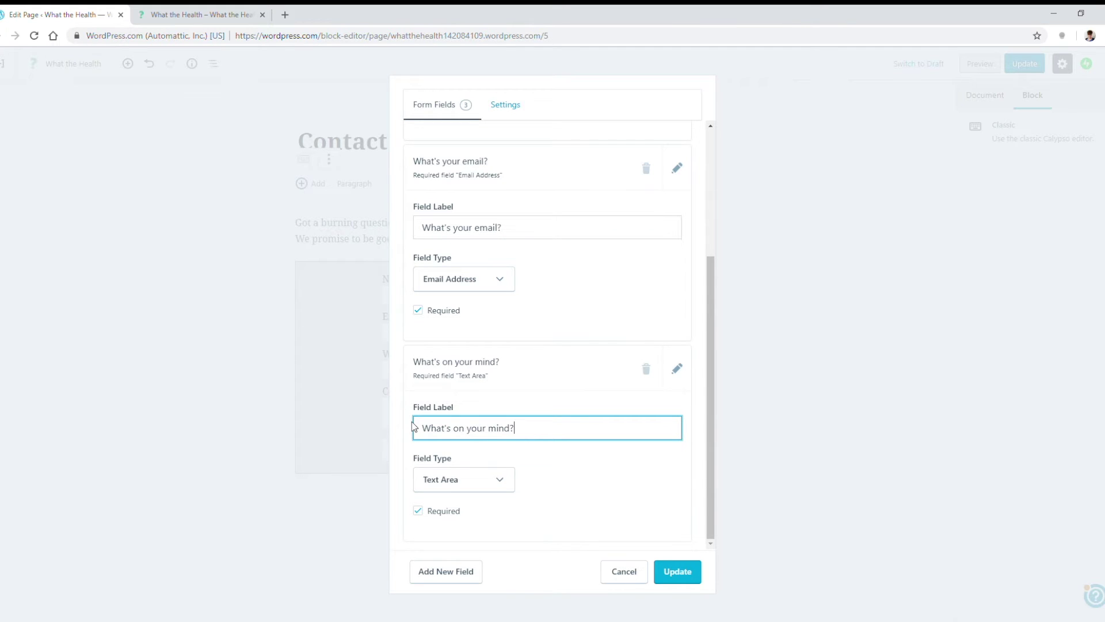
# - Look through the field types for "What's on your mind?", keep Text Area, and update the contact form
pyautogui.click(496, 485)
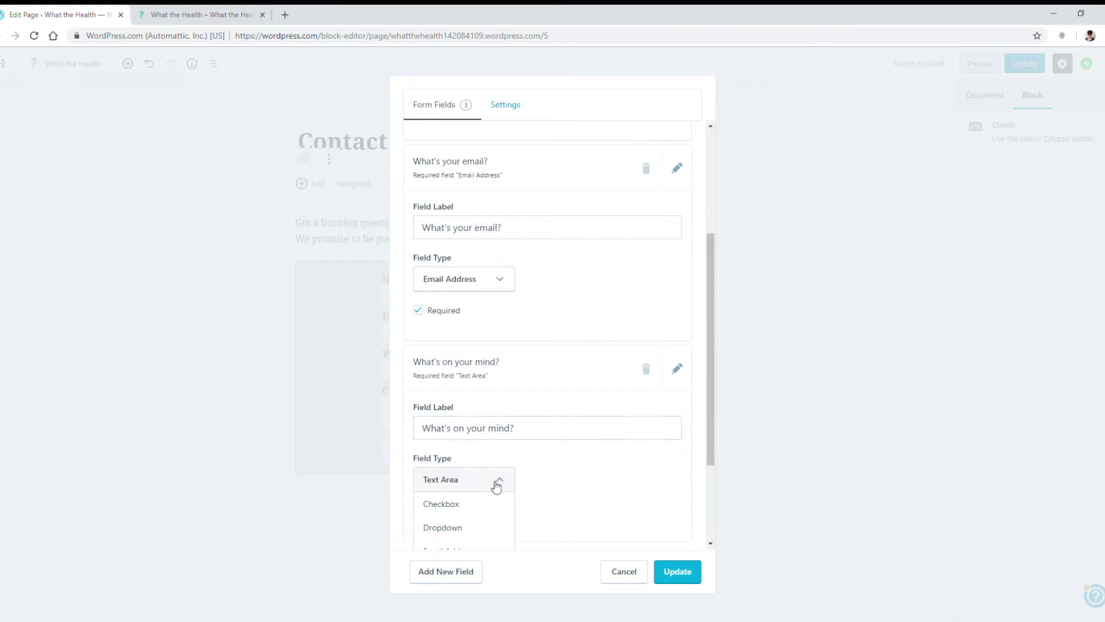
pyautogui.scroll(-3, 569, 446)
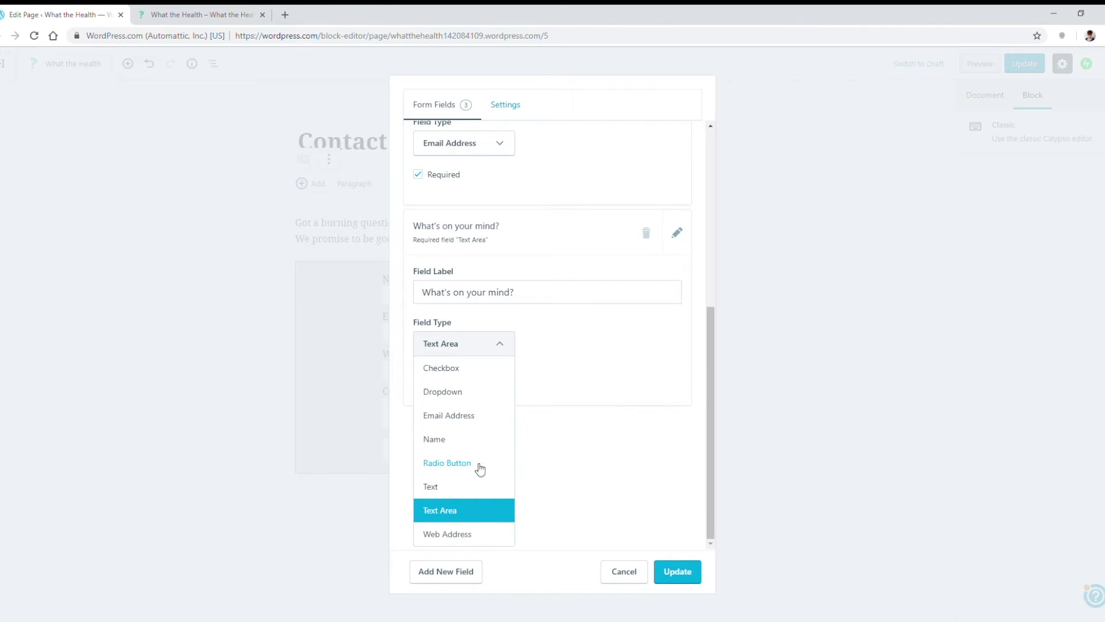
pyautogui.click(681, 362)
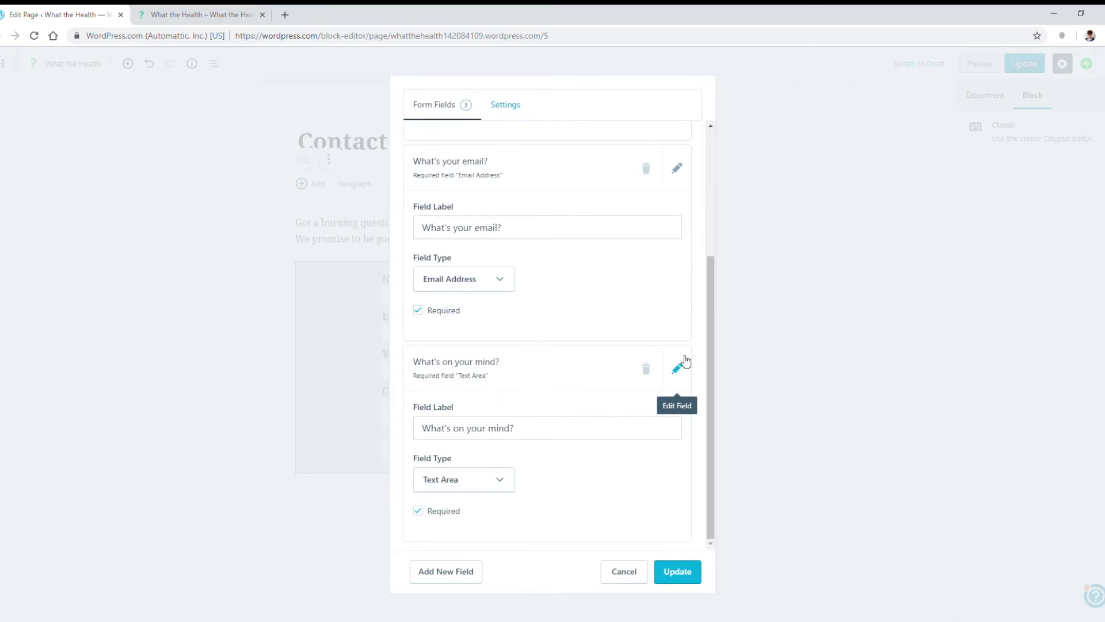
pyautogui.click(679, 574)
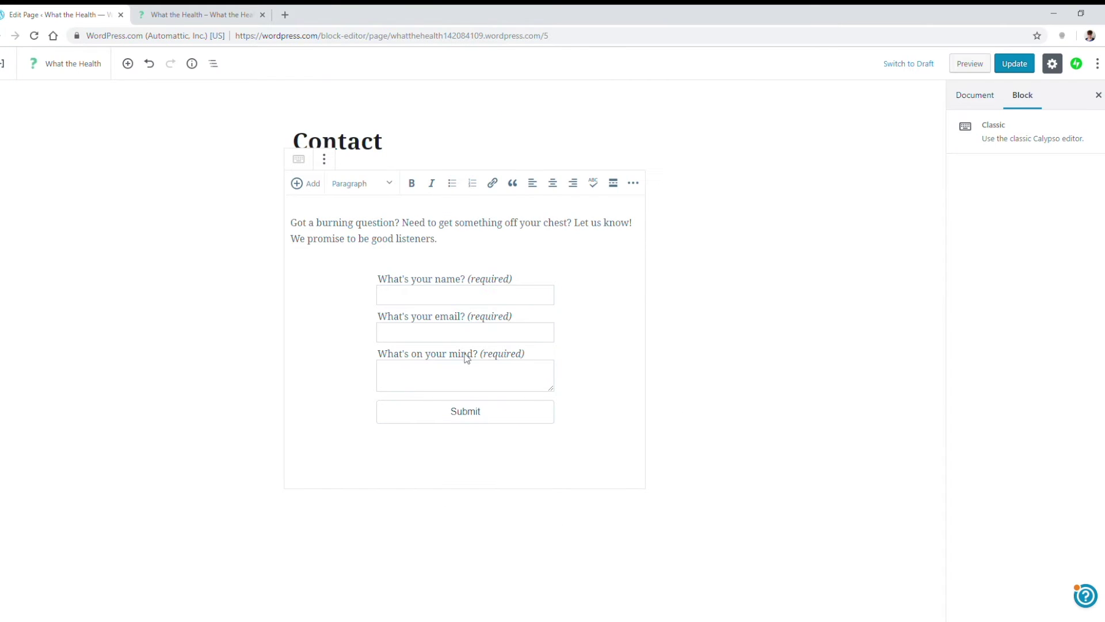
# - Reopen the contact form for editing and view its notification email and subject line settings
pyautogui.click(447, 298)
pyautogui.click(462, 240)
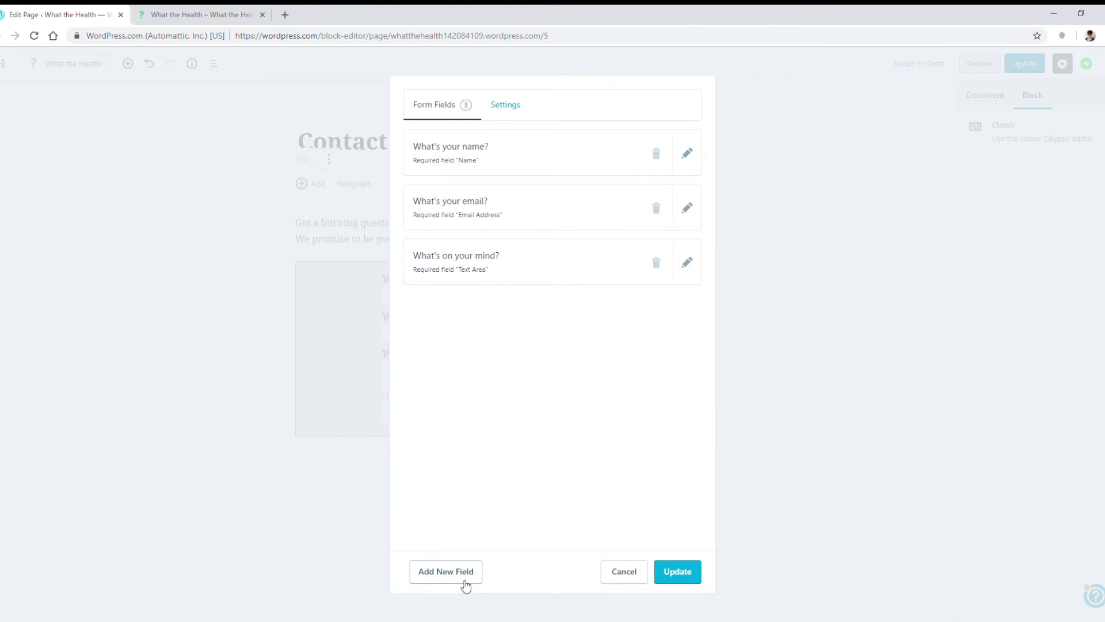
pyautogui.click(509, 109)
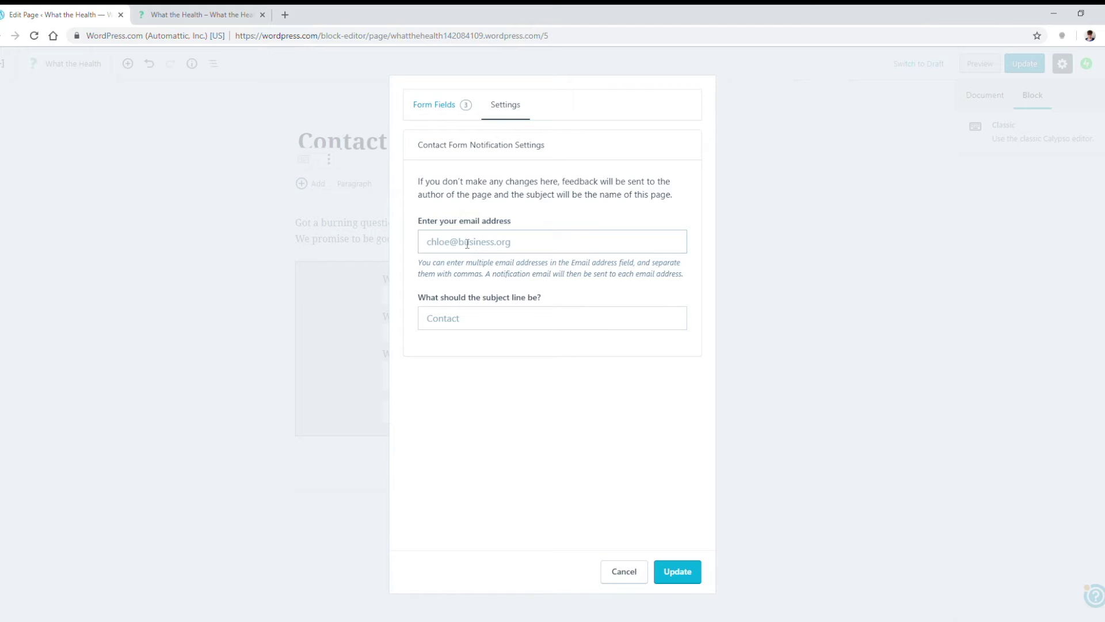
# - Close the contact form settings without changes, set the green leaf picture as the Contact page's featured image, and update the page
pyautogui.click(639, 573)
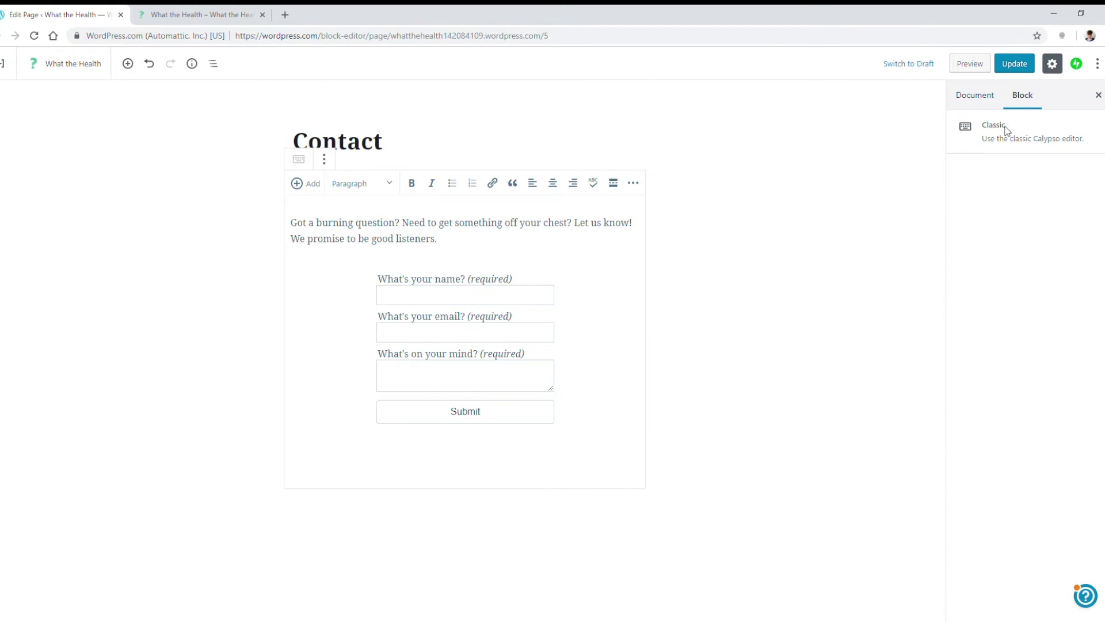
pyautogui.click(991, 105)
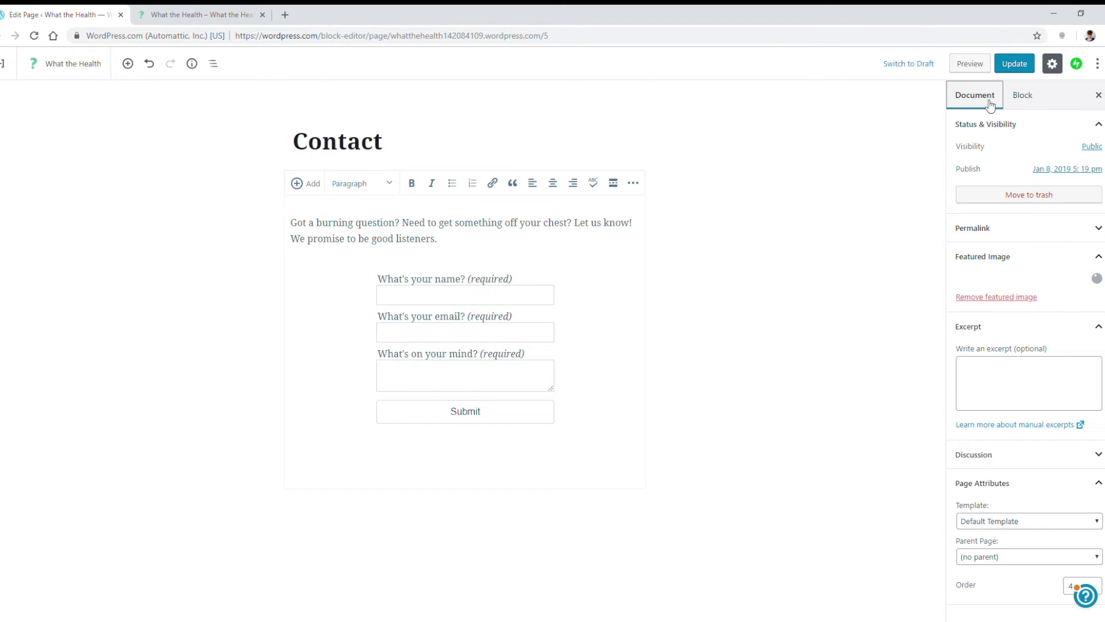
pyautogui.click(1029, 286)
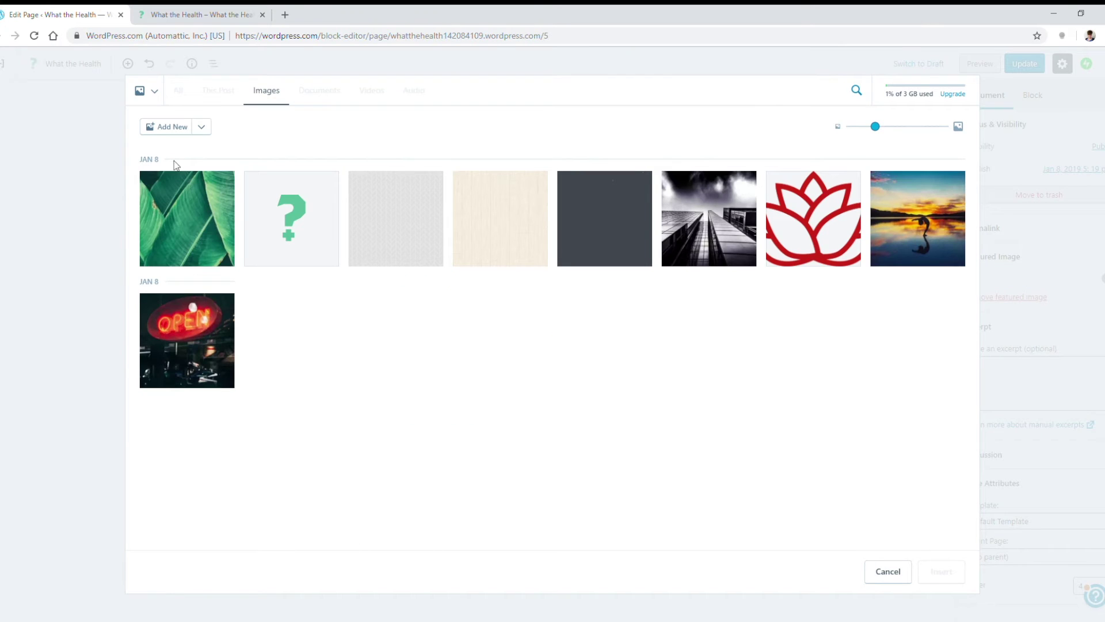
pyautogui.click(176, 233)
pyautogui.click(955, 573)
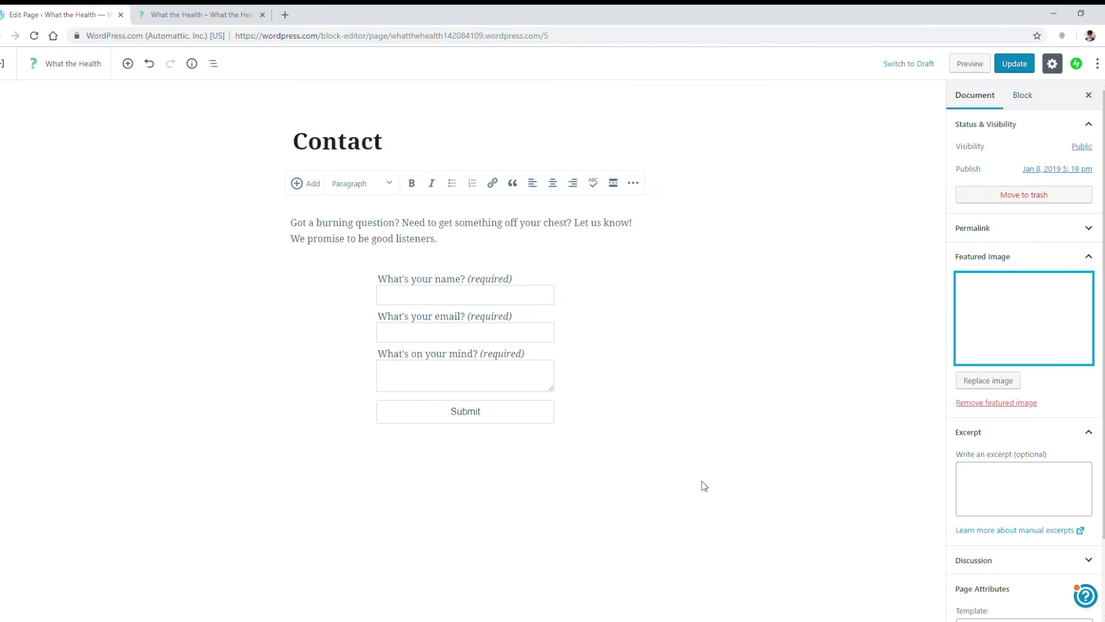
pyautogui.scroll(-3, 992, 427)
pyautogui.scroll(3, 1004, 420)
pyautogui.scroll(-2, 993, 230)
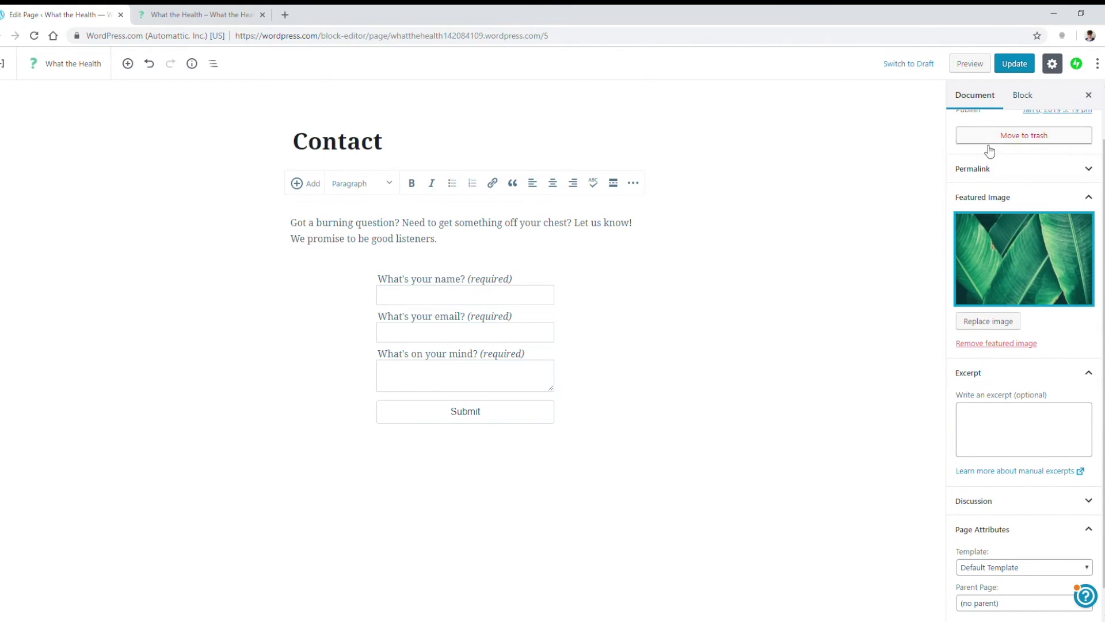
pyautogui.click(1025, 64)
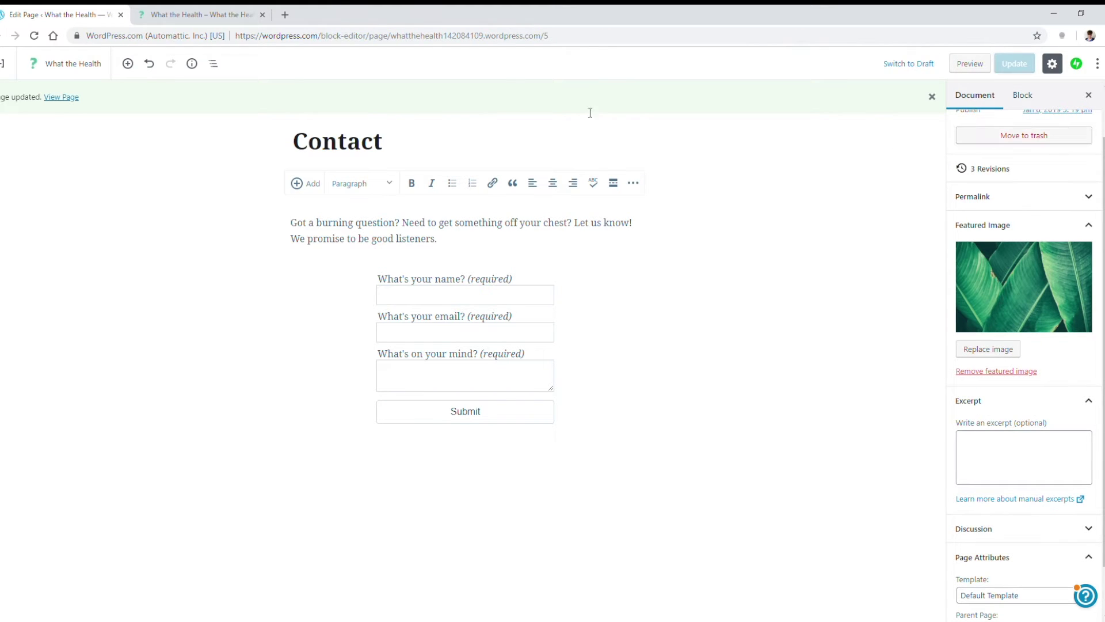
# - Review the header image and contact form on the live Contact page, then return to the page editor
pyautogui.click(225, 15)
pyautogui.click(277, 132)
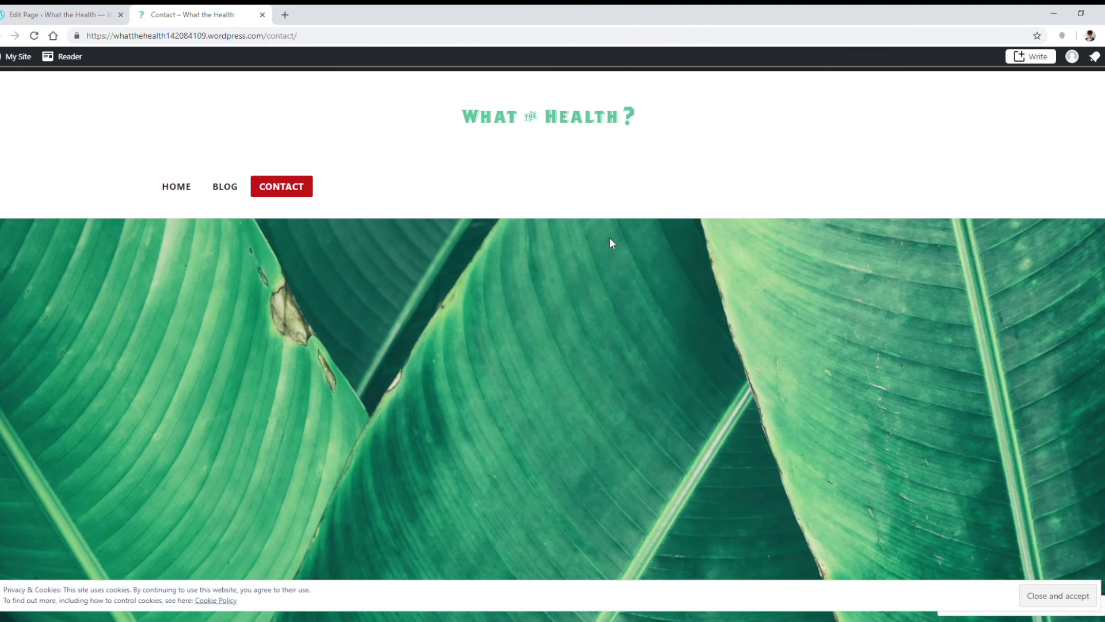
pyautogui.scroll(-9, 610, 237)
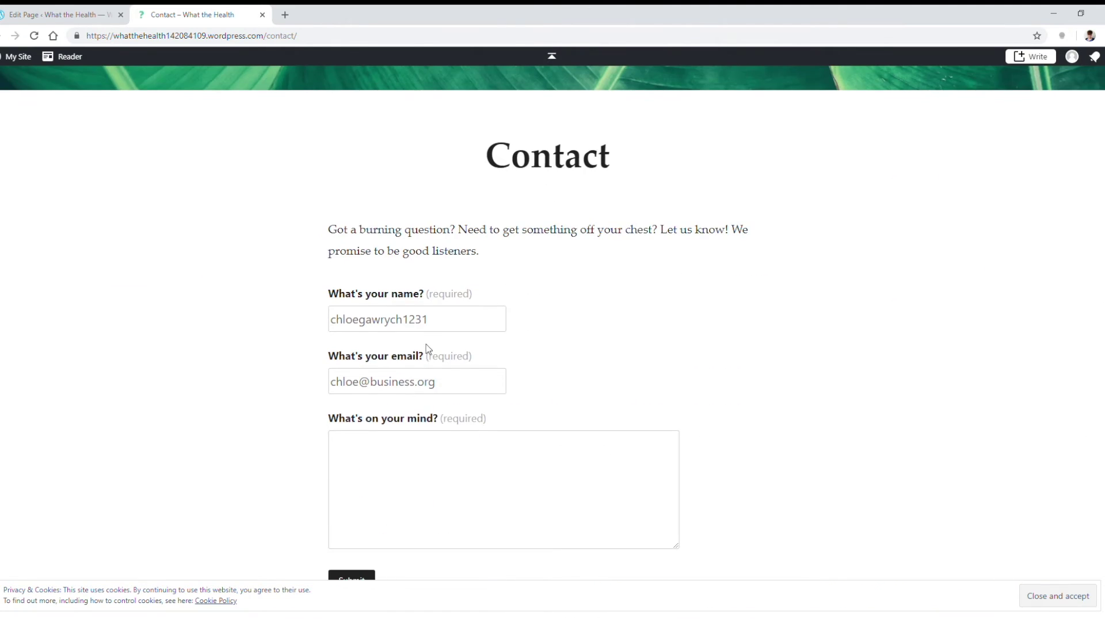
pyautogui.scroll(-3, 424, 354)
pyautogui.scroll(10, 479, 371)
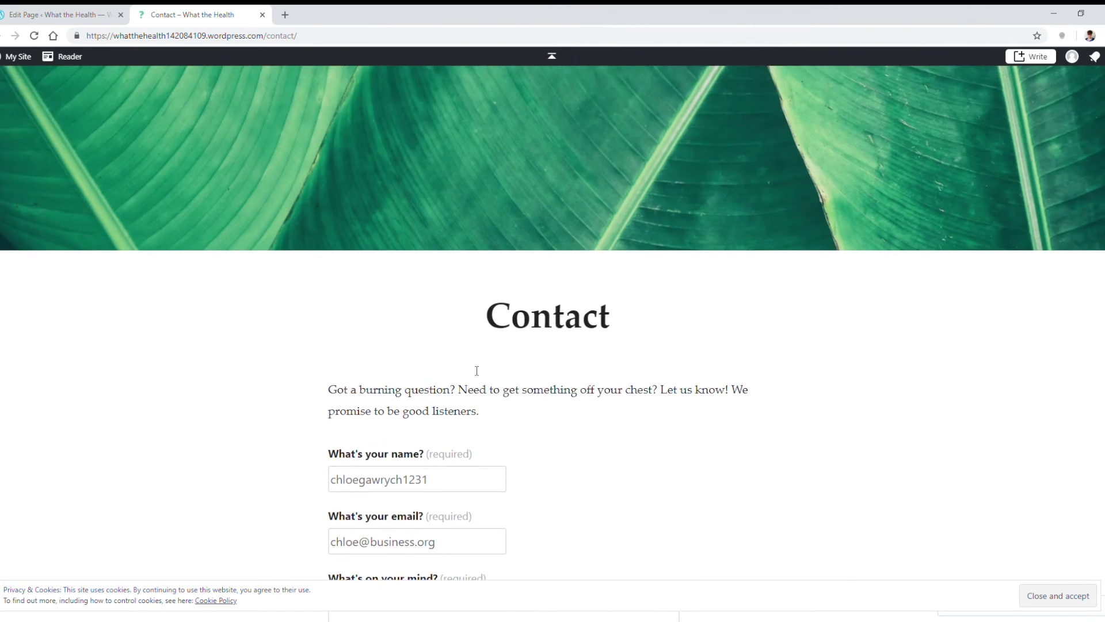
pyautogui.scroll(-10, 473, 369)
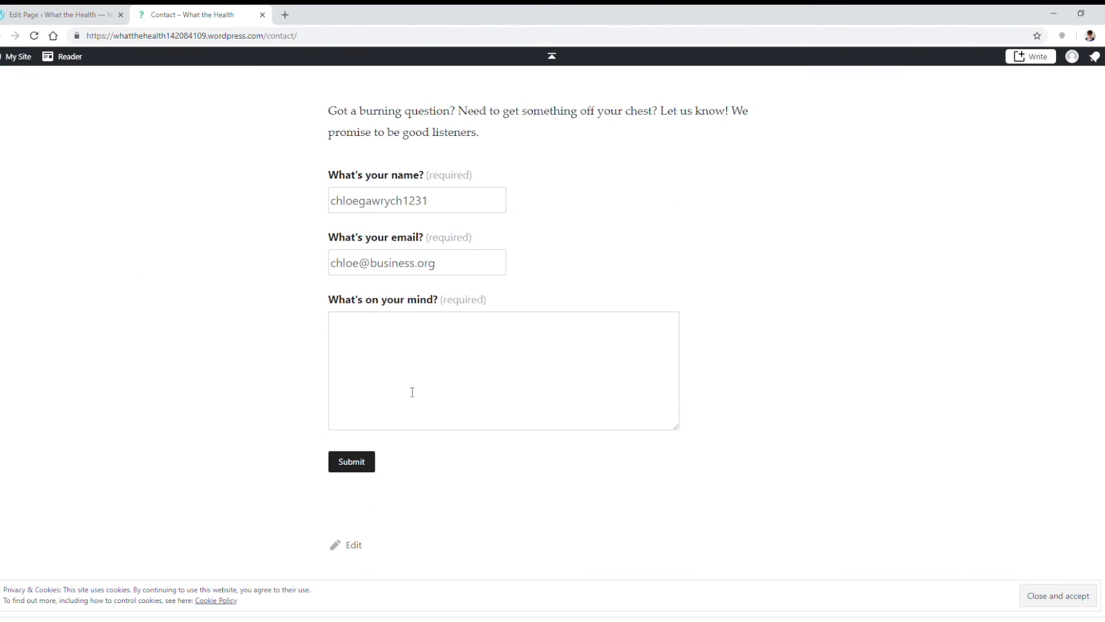
pyautogui.hotkey('ctrl', 'pageup')
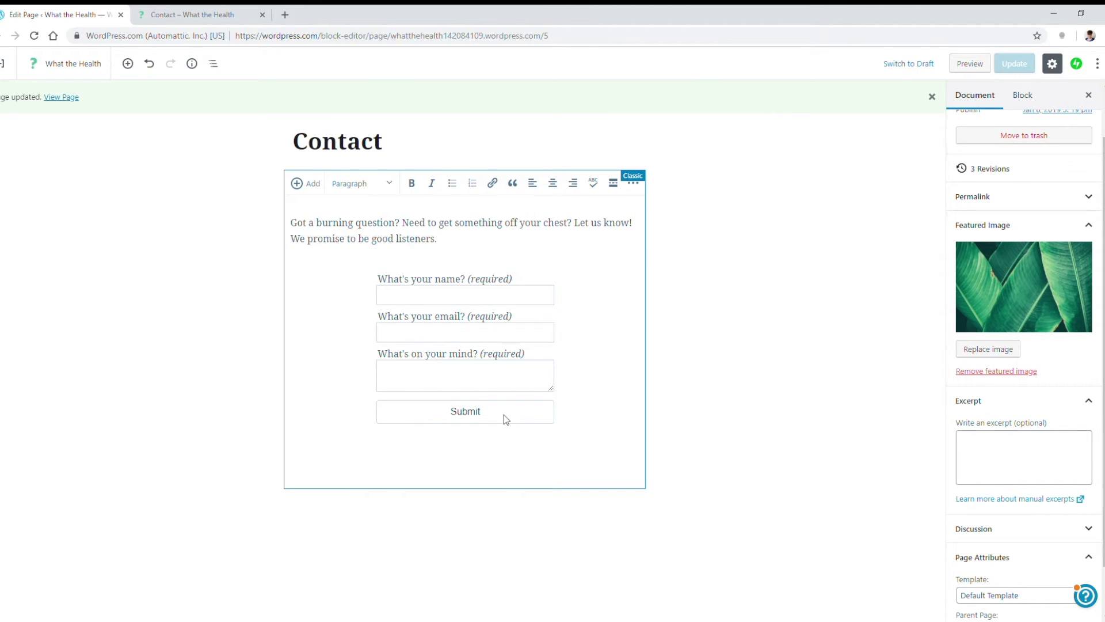
pyautogui.click(480, 415)
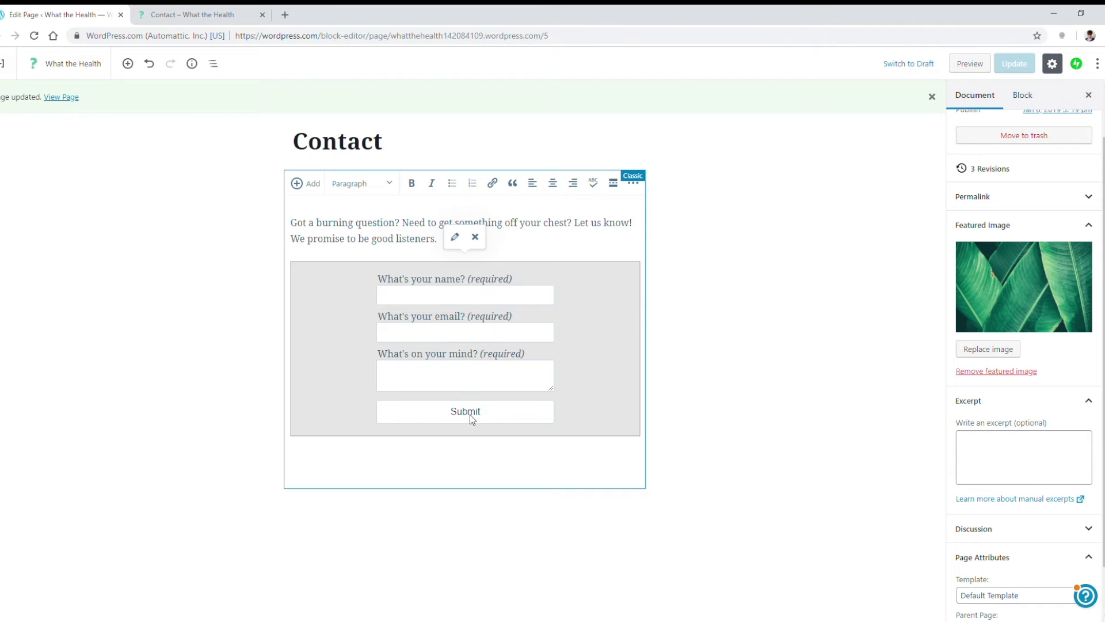
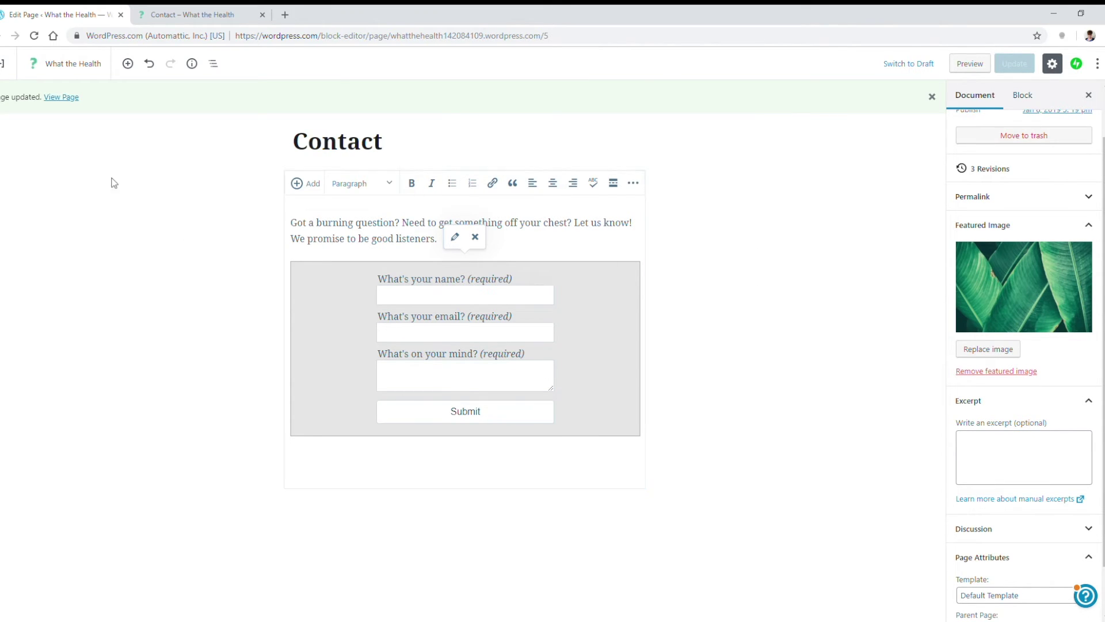
# - Leave the Contact page editor and add a new site page titled "About"
pyautogui.click(3, 65)
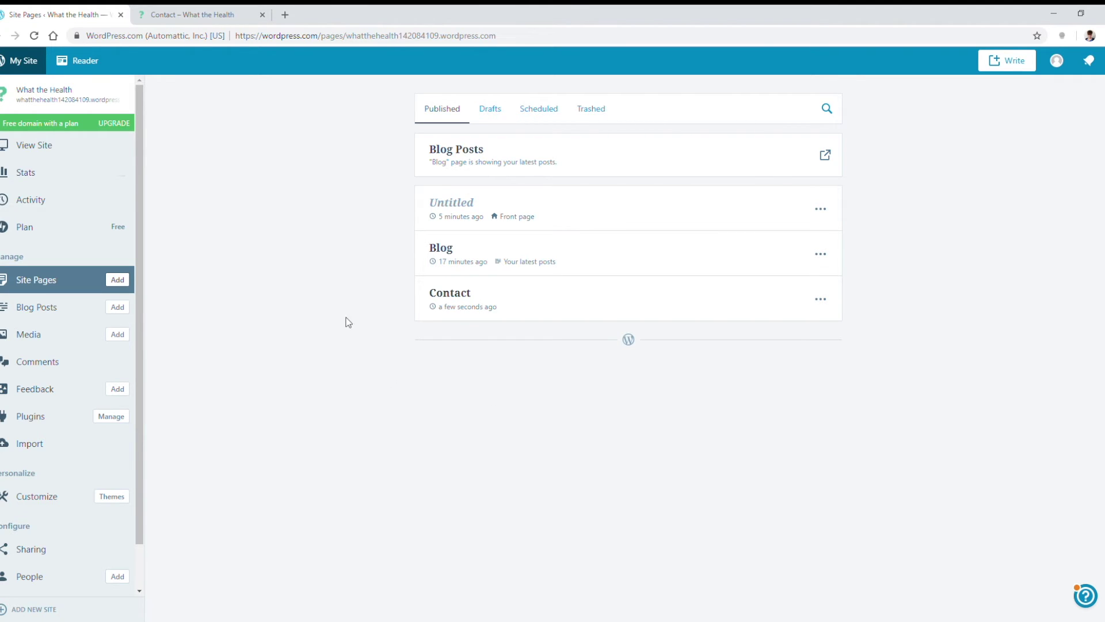
pyautogui.click(118, 279)
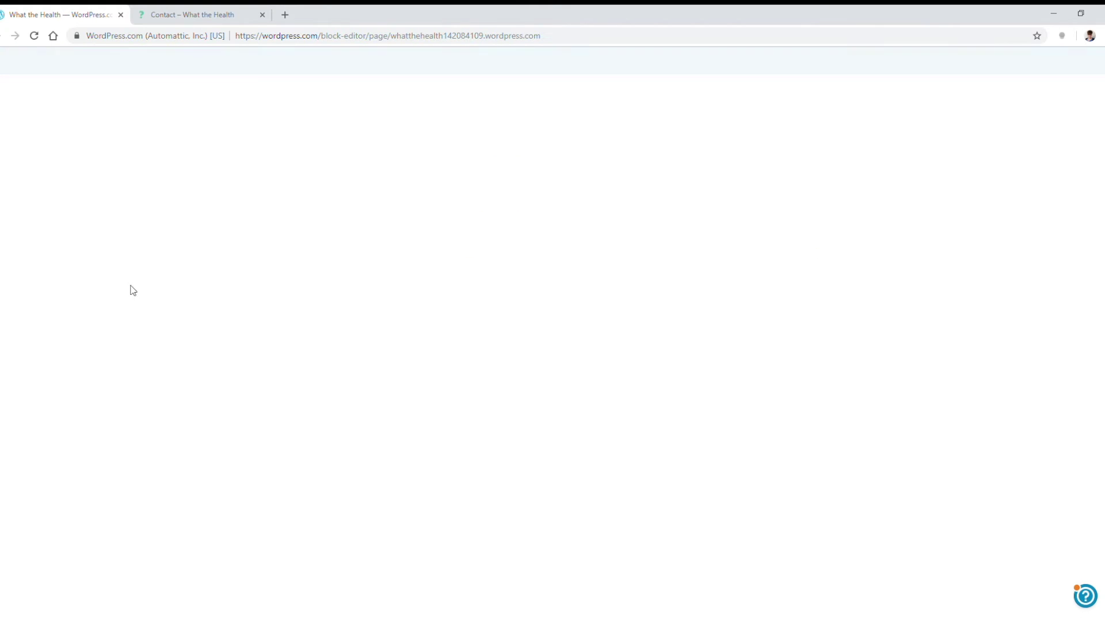
pyautogui.write('About')
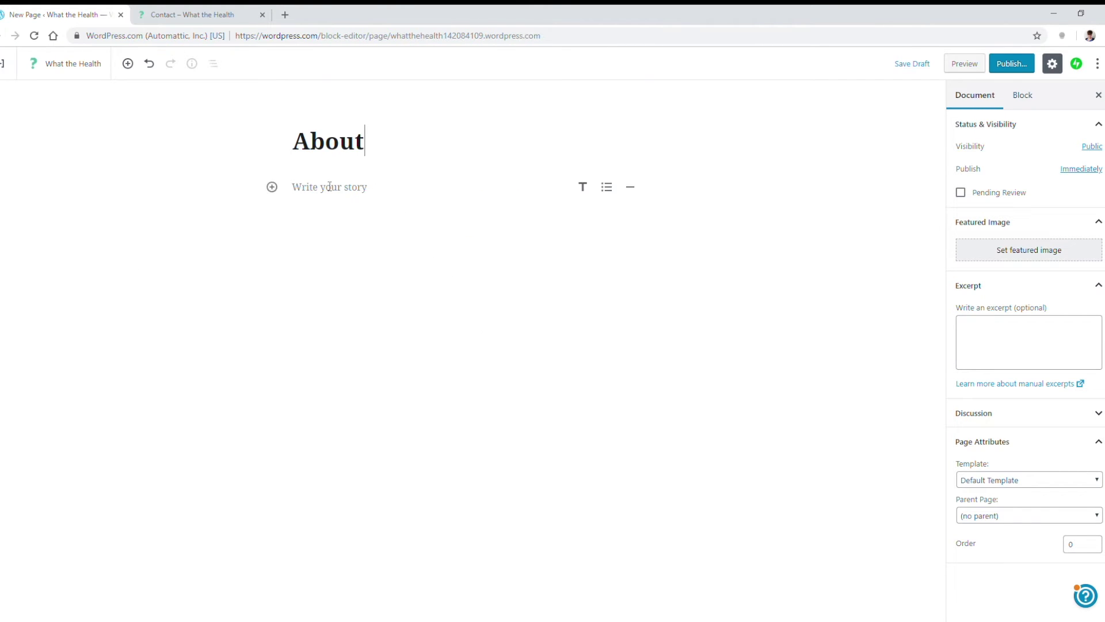
pyautogui.press('Return')
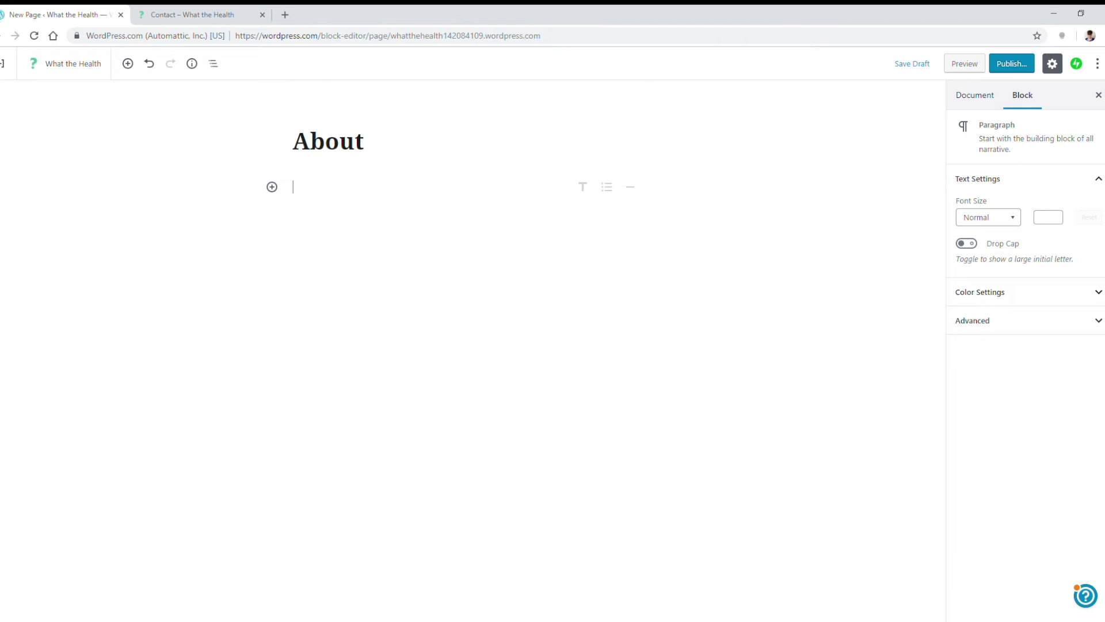
# - Add a heading block reading "What the Heck Is What the Health?" below the page title
pyautogui.click(271, 187)
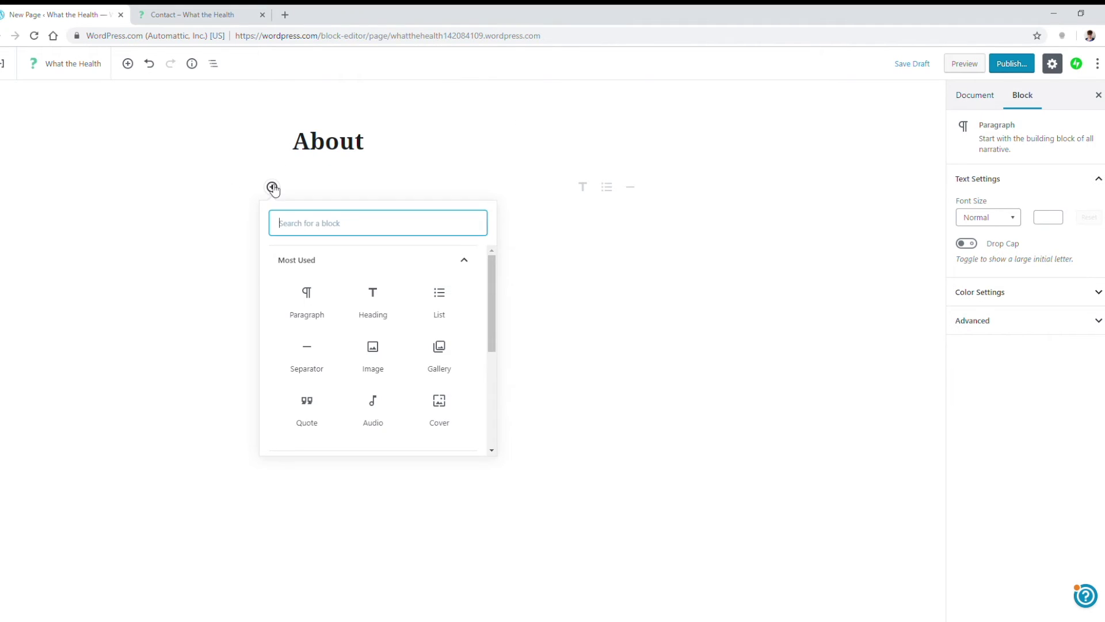
pyautogui.click(363, 288)
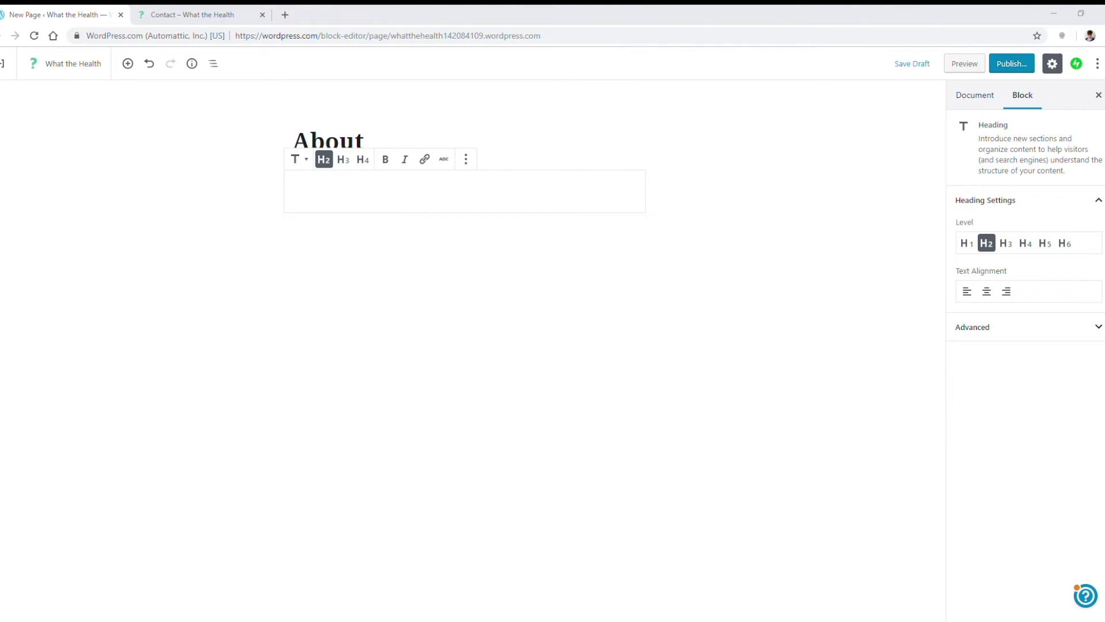
pyautogui.write('What the Heck Is What the Health?')
# - Add a paragraph block under the heading reading "Good question. Here’s what we’re all about."
pyautogui.click(272, 231)
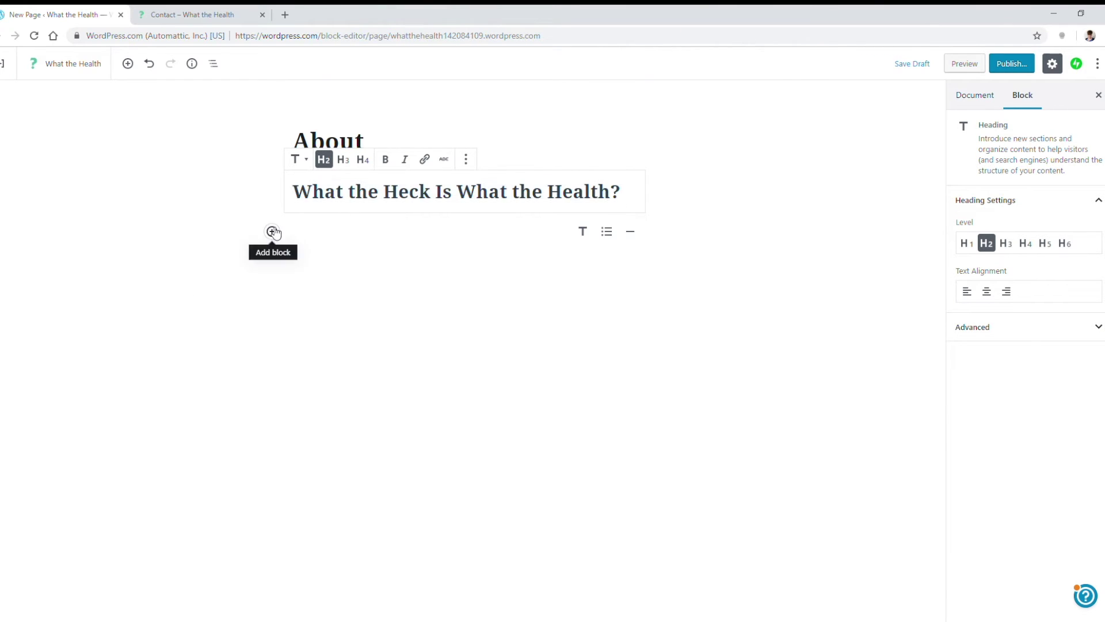
pyautogui.click(307, 345)
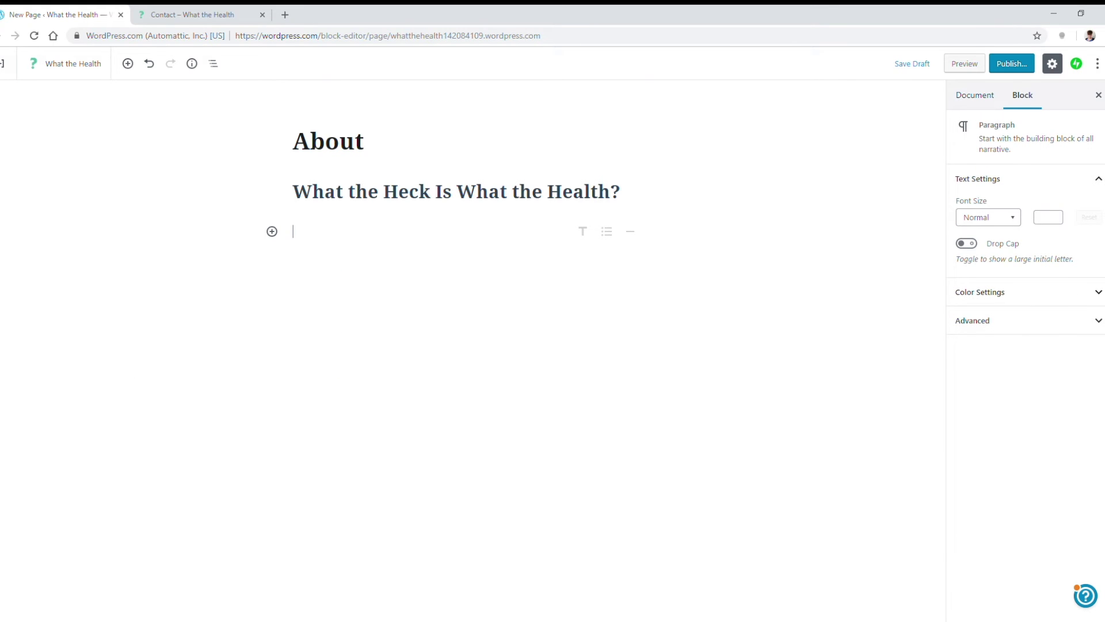
pyautogui.write('Good question. Here’s what we’re all about.')
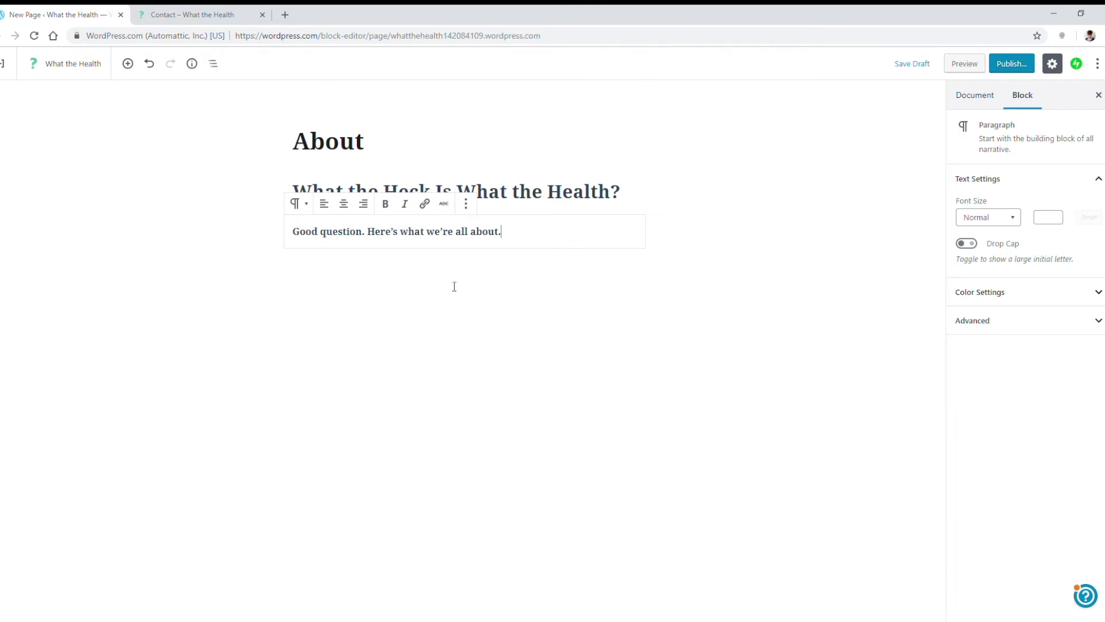
# - Remove the bold formatting from the entire paragraph under the heading
pyautogui.moveTo(530, 237); pyautogui.dragTo(305, 236)
pyautogui.hotkey('ctrl', 'b')
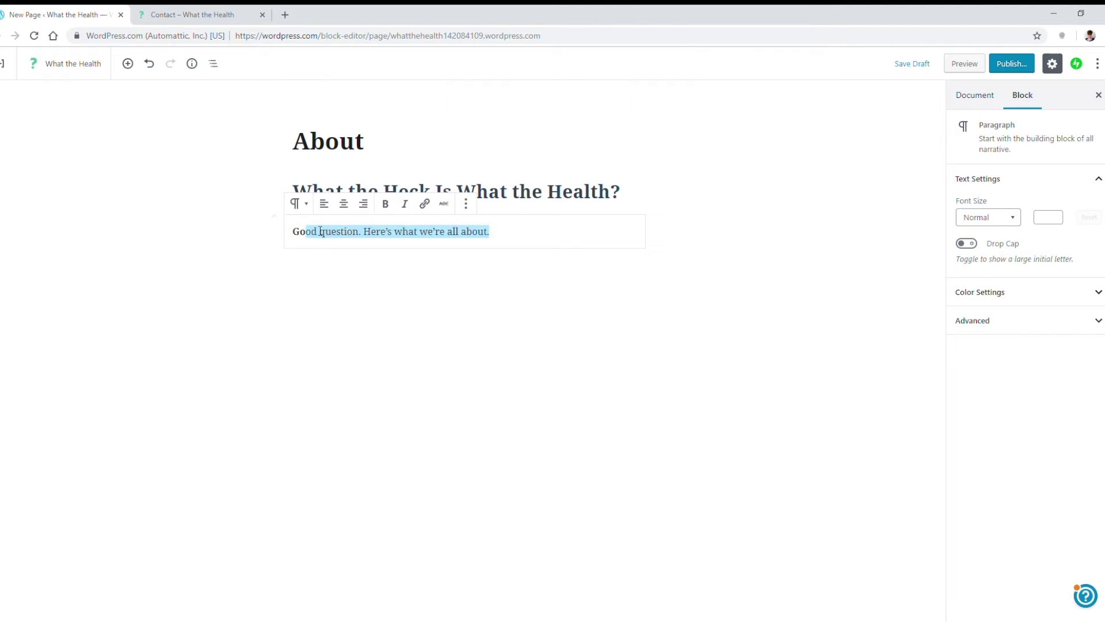
pyautogui.click(310, 236)
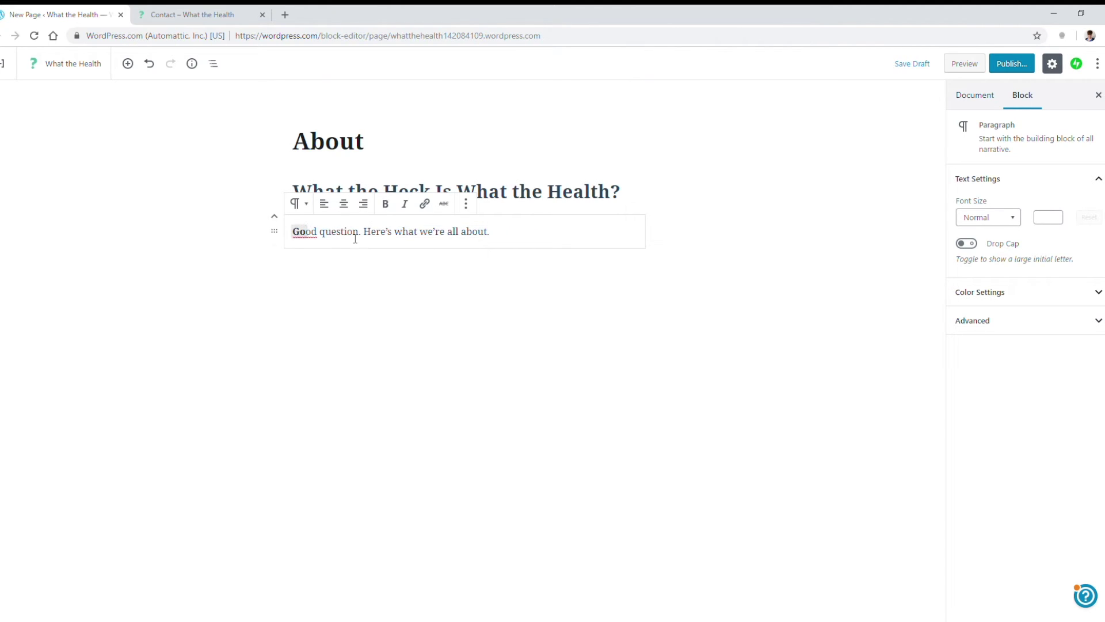
pyautogui.moveTo(349, 236); pyautogui.dragTo(288, 237)
pyautogui.click(385, 205)
pyautogui.click(393, 210)
pyautogui.click(440, 232)
pyautogui.tripleClick(484, 233)
pyautogui.click(385, 204)
pyautogui.click(343, 282)
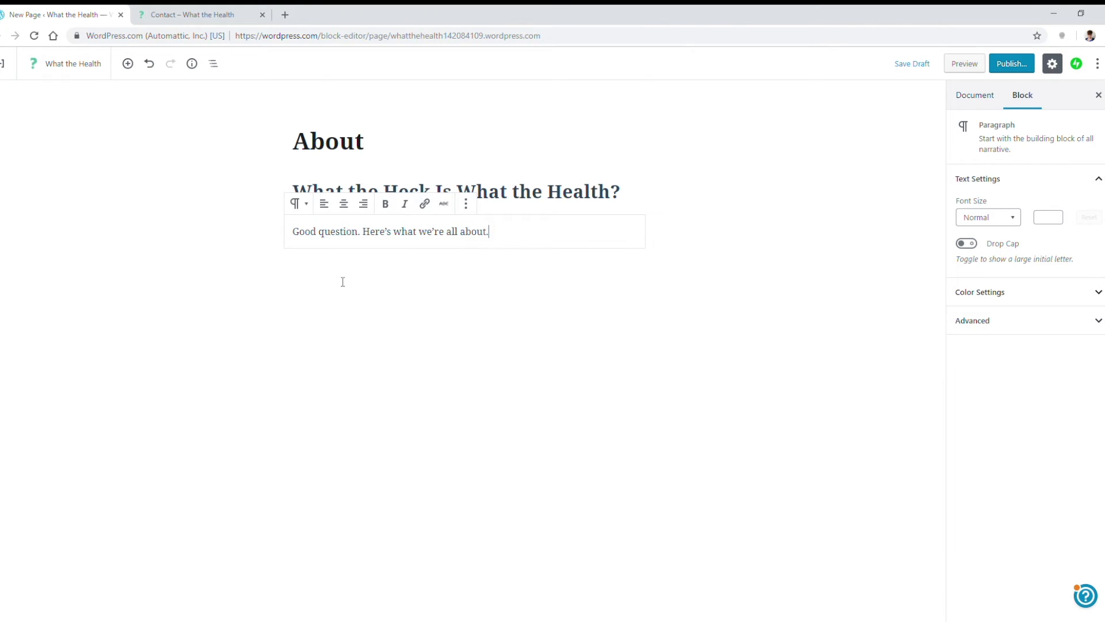
# - Insert a Columns block below the introductory paragraph
pyautogui.click(727, 269)
pyautogui.click(311, 281)
pyautogui.click(275, 278)
pyautogui.click(128, 64)
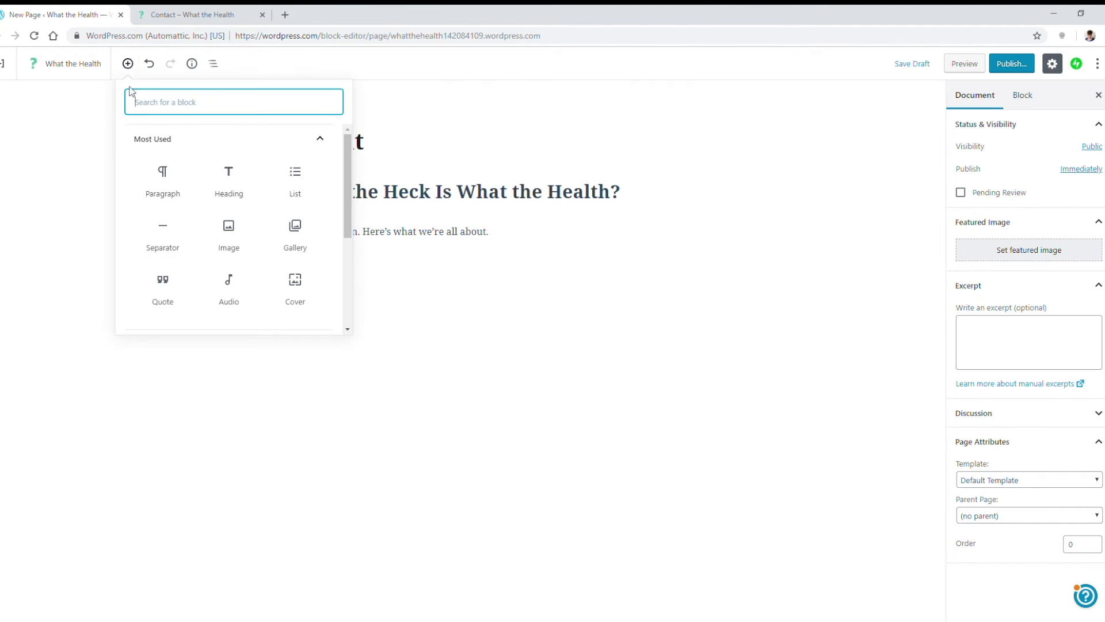
pyautogui.scroll(-5, 282, 257)
pyautogui.click(318, 227)
pyautogui.click(293, 174)
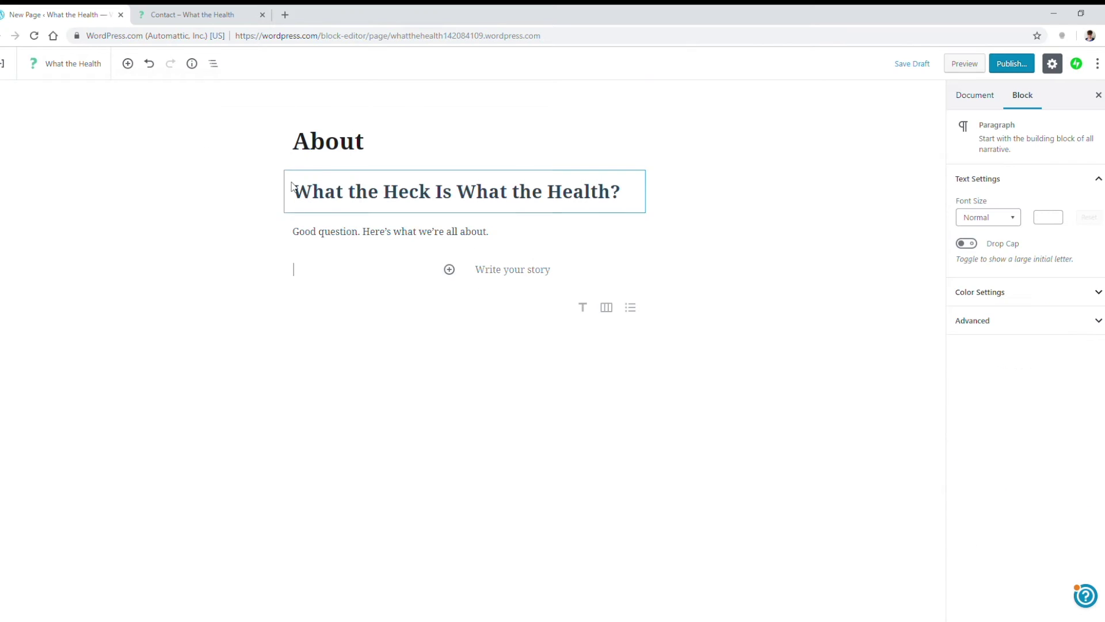
pyautogui.click(340, 275)
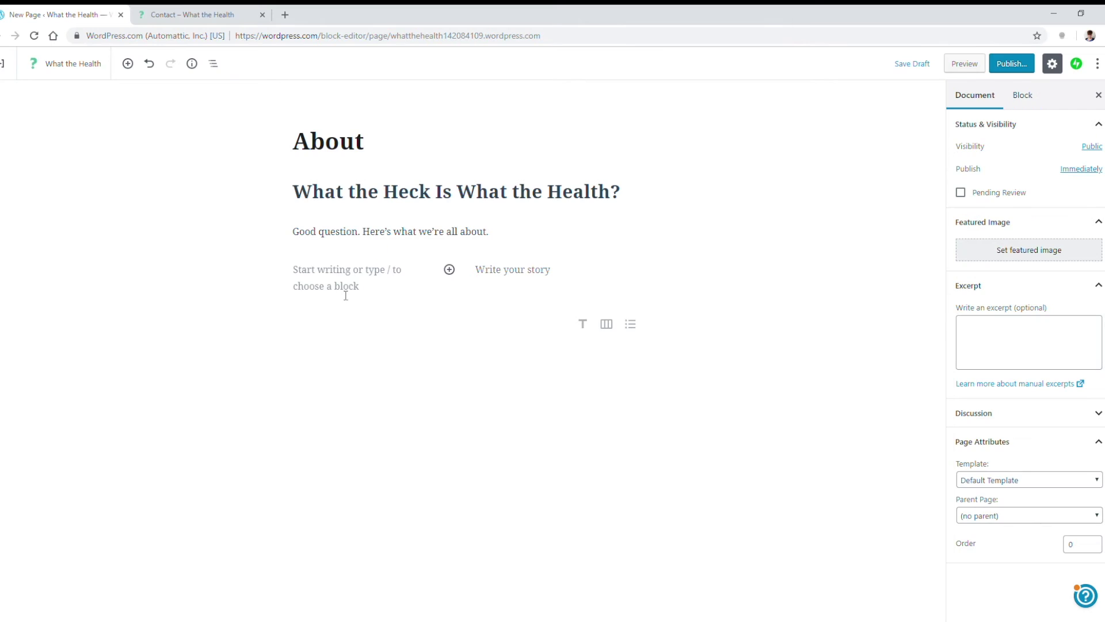
# - Set the Columns block to 3 columns
pyautogui.click(1027, 96)
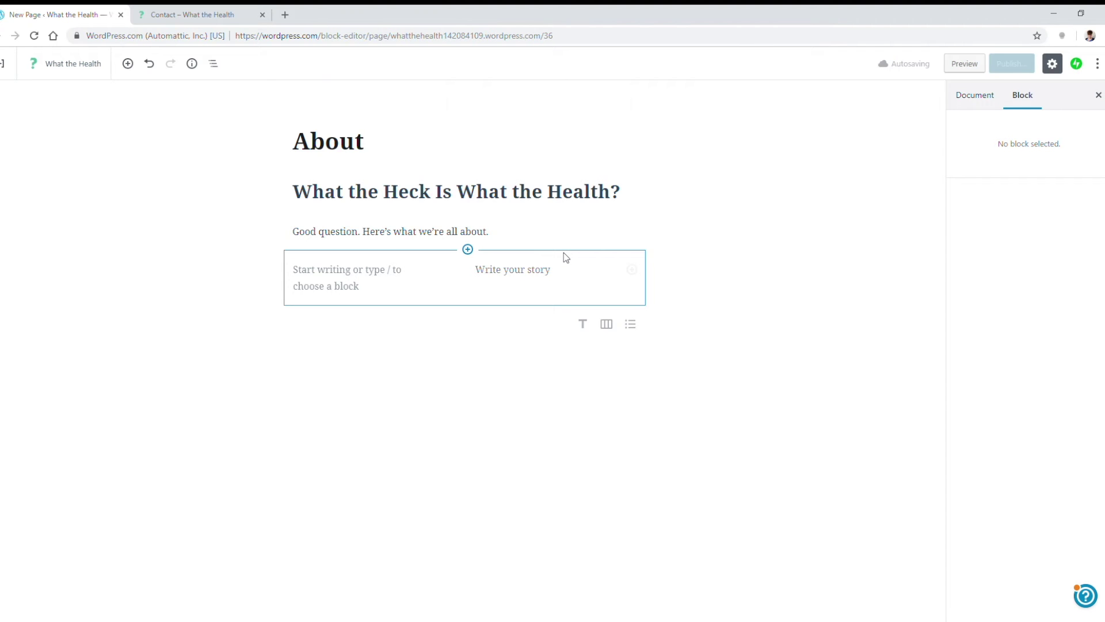
pyautogui.click(623, 288)
pyautogui.click(1085, 207)
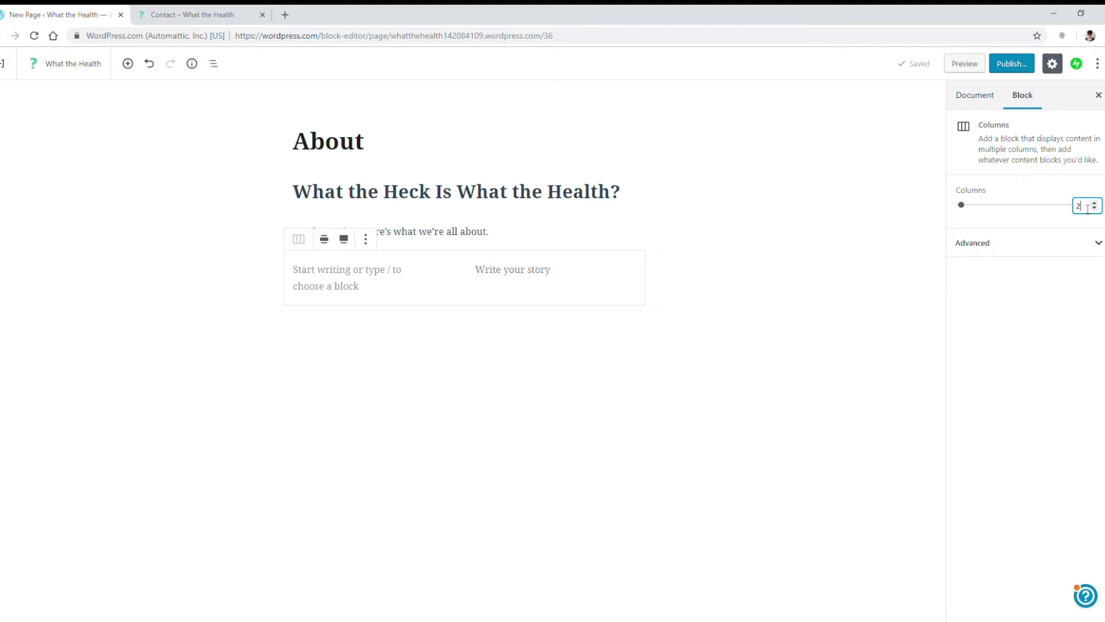
pyautogui.click(1098, 205)
pyautogui.click(1077, 249)
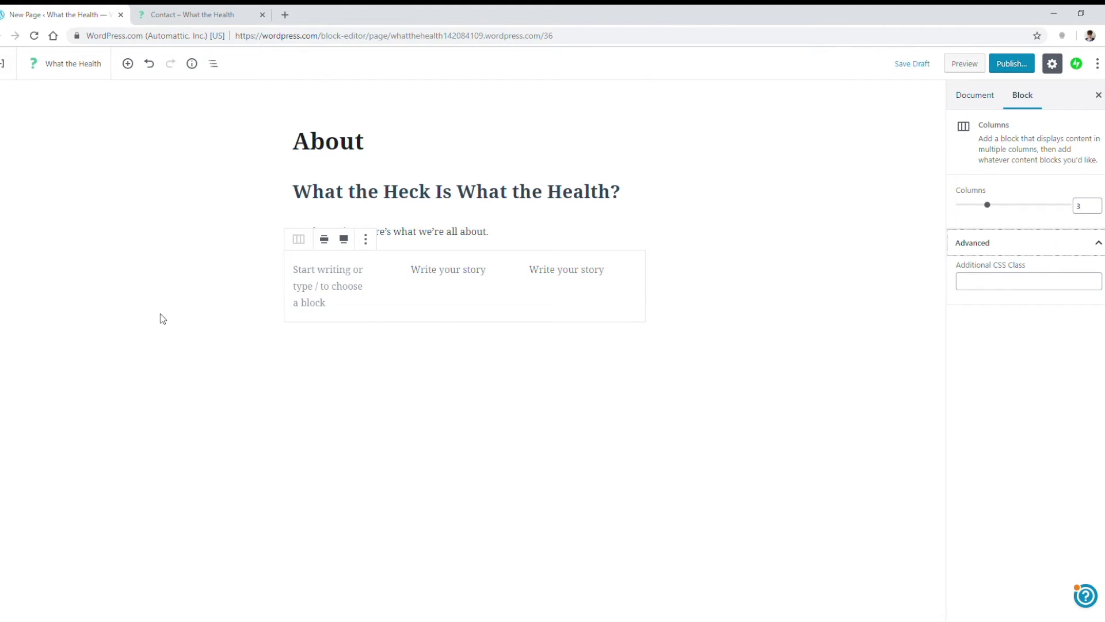
# - Fill the three columns in order with the words "Honesty", "Knowledge" and "Cheekiness"
pyautogui.click(298, 283)
pyautogui.write('Honest')
pyautogui.press('Tab')
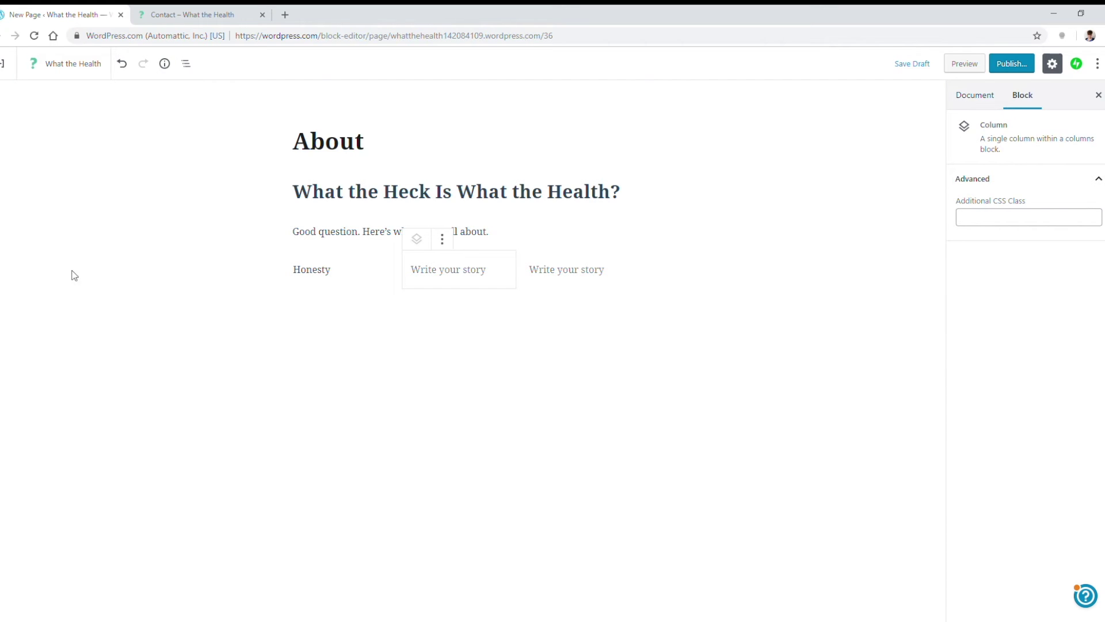
pyautogui.click(437, 271)
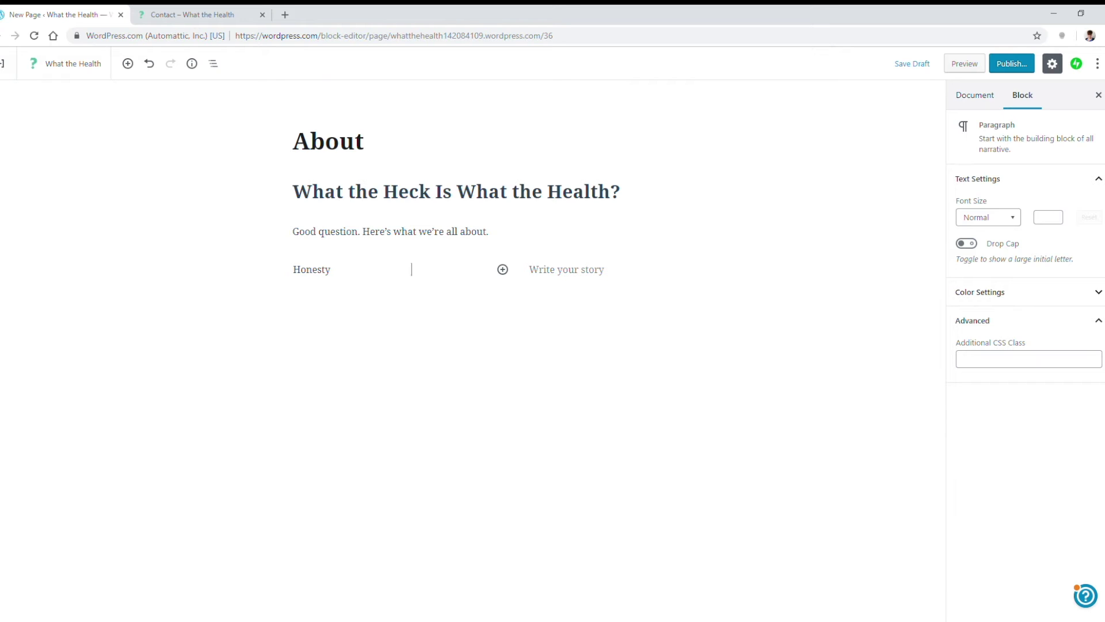
pyautogui.write('Knowledge')
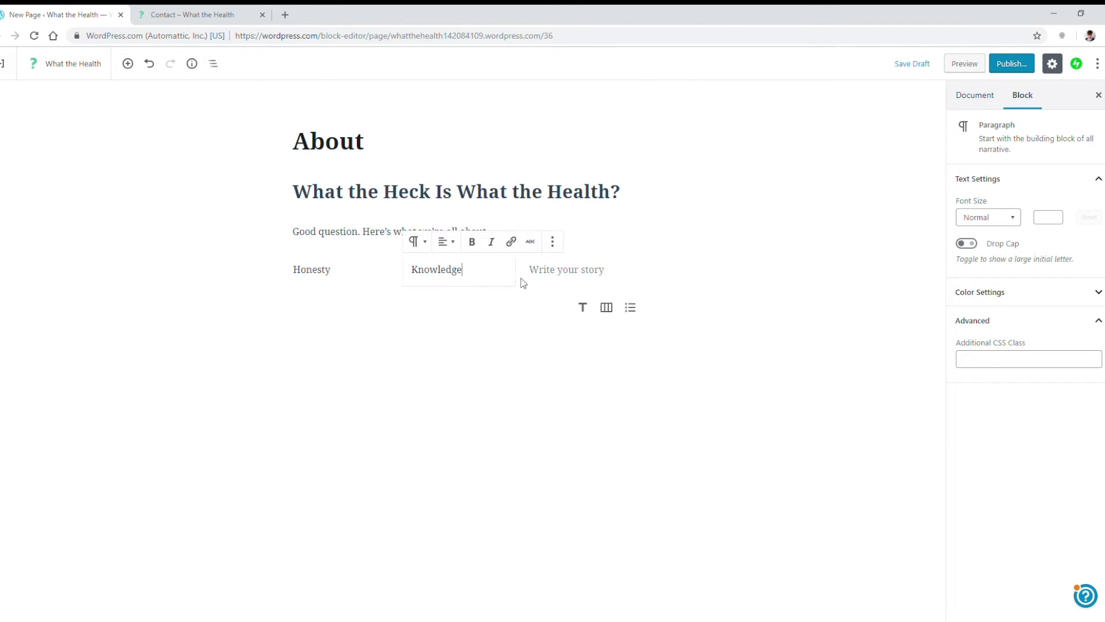
pyautogui.click(571, 279)
pyautogui.write('Cheekiness')
# - Add the paragraph beginning "We prize truthfulness" below "Honesty" in the first column and remove its bold formatting
pyautogui.click(366, 271)
pyautogui.press('Return')
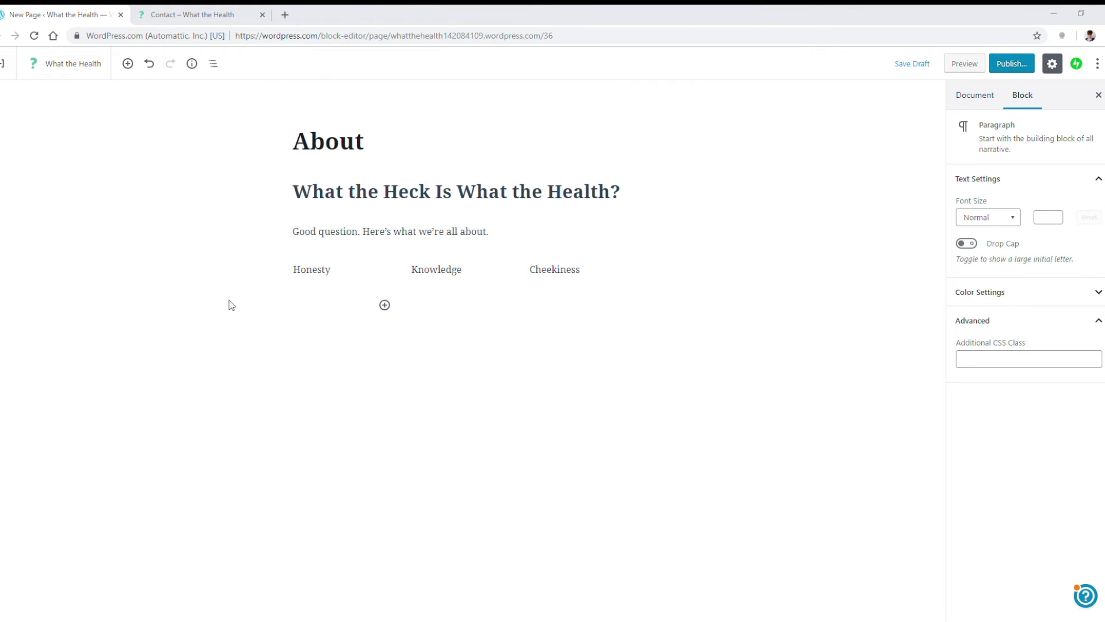
pyautogui.hotkey('ctrl', 'v')
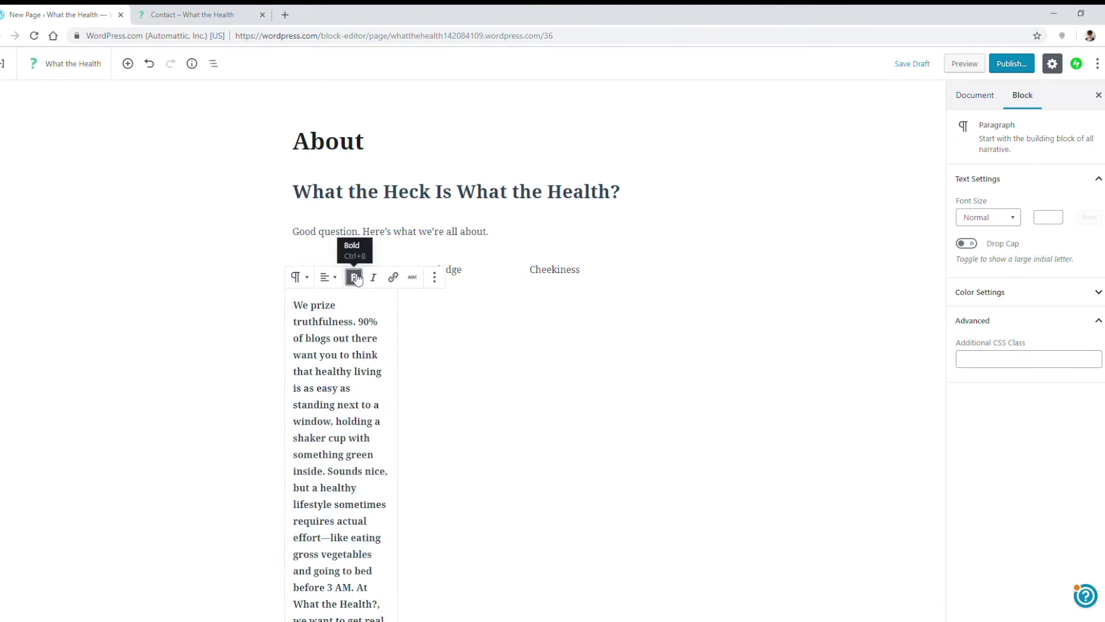
pyautogui.click(354, 277)
pyautogui.click(485, 320)
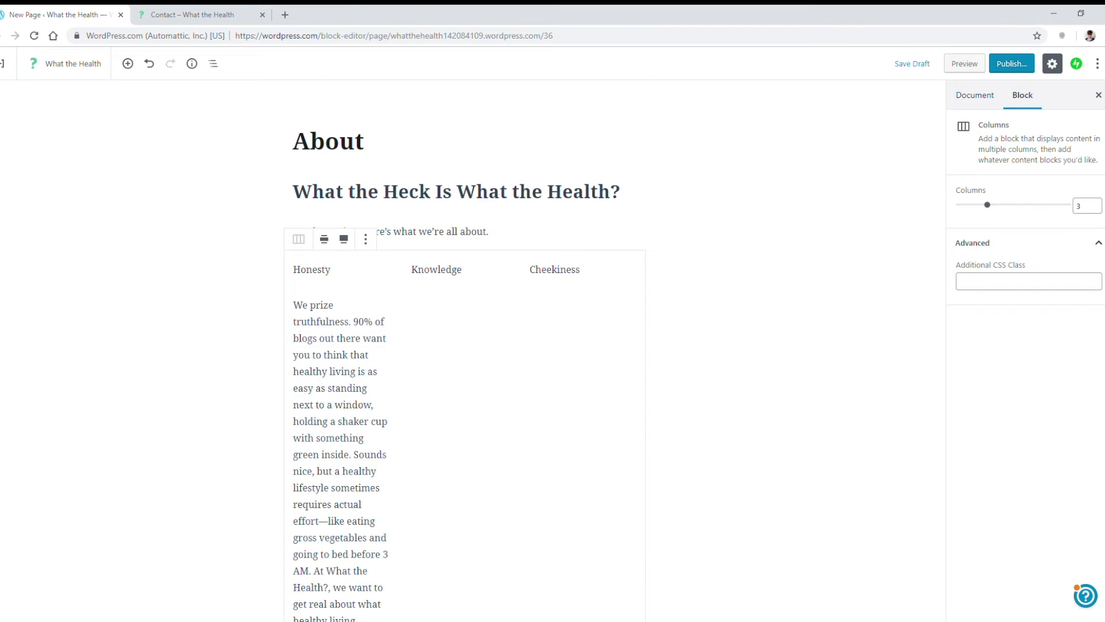
# - Add the paragraph beginning "We strive for accuracy" below "Knowledge" in the second column and remove its bold formatting
pyautogui.click(426, 297)
pyautogui.hotkey('ctrl', 'v')
pyautogui.hotkey('ctrl', 'a')
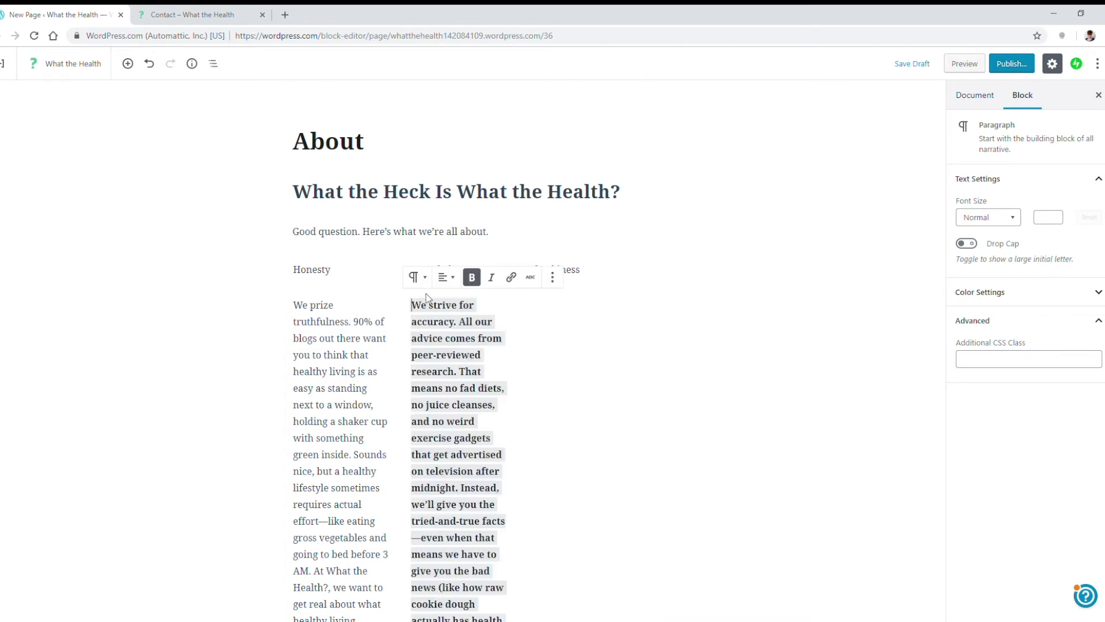
pyautogui.click(472, 277)
pyautogui.click(593, 305)
# - Add the paragraph beginning "We cherish attitude" below "Cheekiness" in the third column and remove its bold formatting
pyautogui.hotkey('alt', 'Tab')
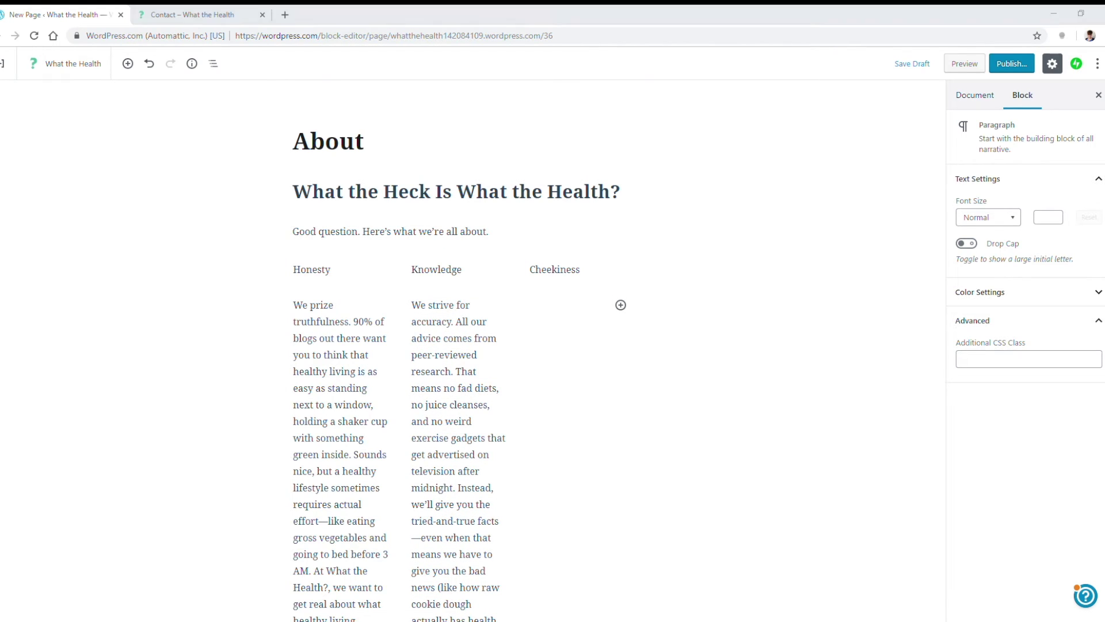
pyautogui.click(578, 317)
pyautogui.hotkey('ctrl', 'v')
pyautogui.click(591, 278)
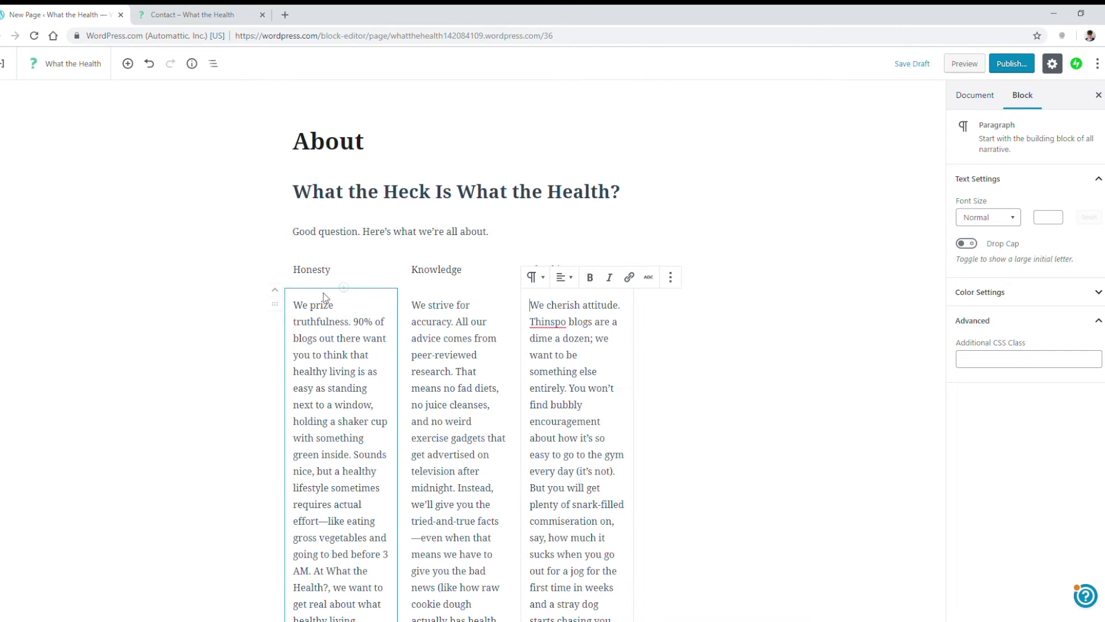
# - Convert the "Honesty" title in the first column to a heading at level H3
pyautogui.click(312, 270)
pyautogui.click(300, 241)
pyautogui.click(327, 330)
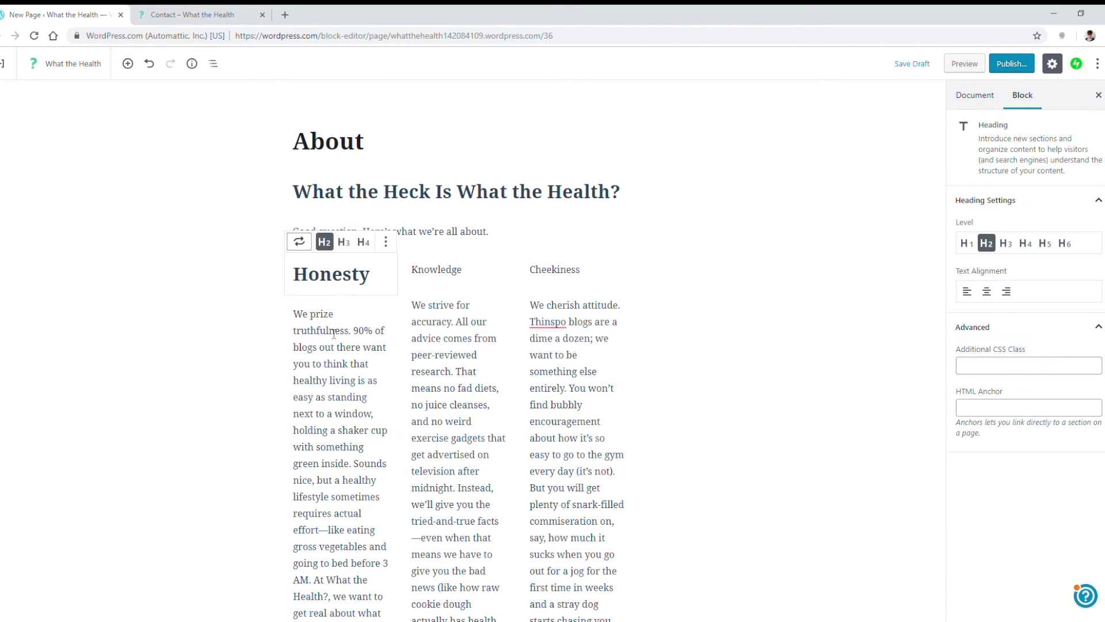
pyautogui.click(352, 246)
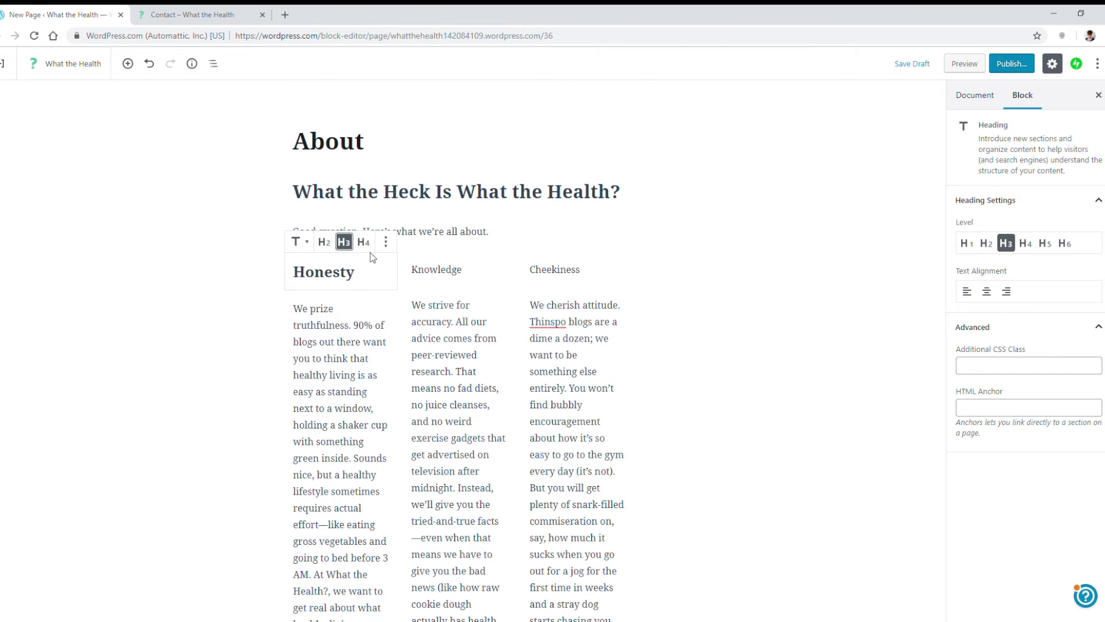
# - Convert the "Knowledge" and "Cheekiness" titles in the other two columns to H3 headings
pyautogui.click(436, 269)
pyautogui.click(418, 241)
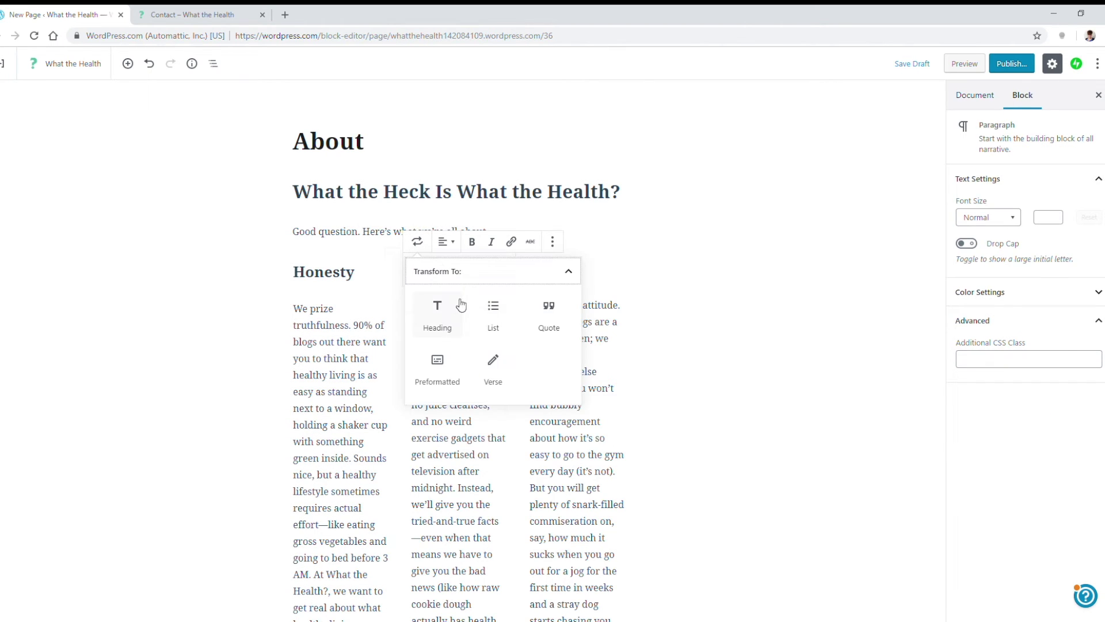
pyautogui.click(461, 305)
pyautogui.click(470, 245)
pyautogui.click(550, 278)
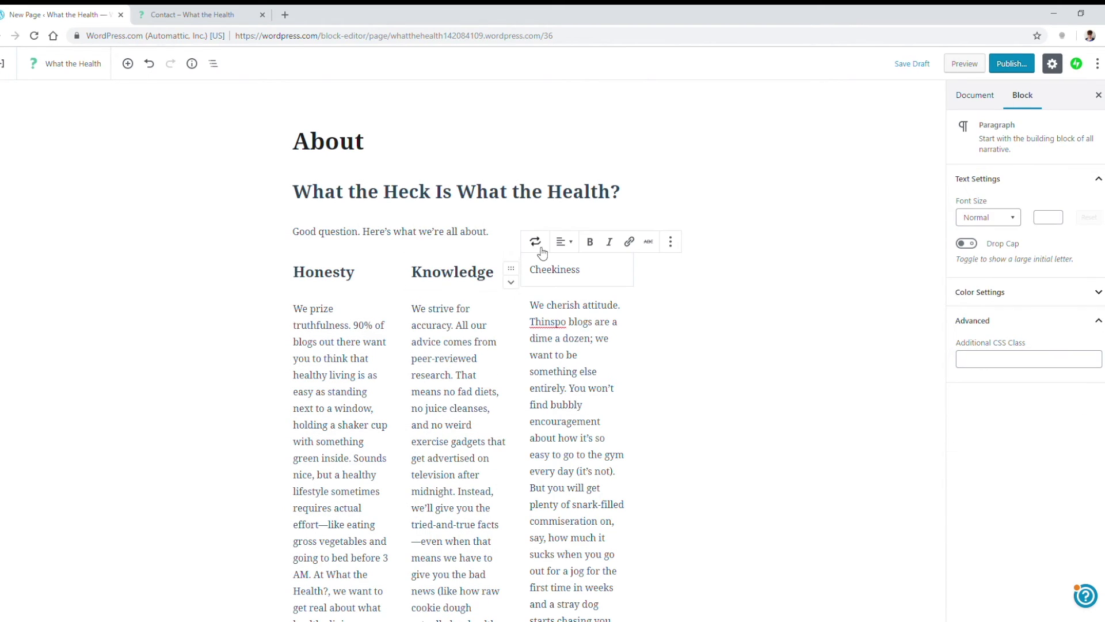
pyautogui.click(536, 241)
pyautogui.click(557, 306)
pyautogui.click(580, 242)
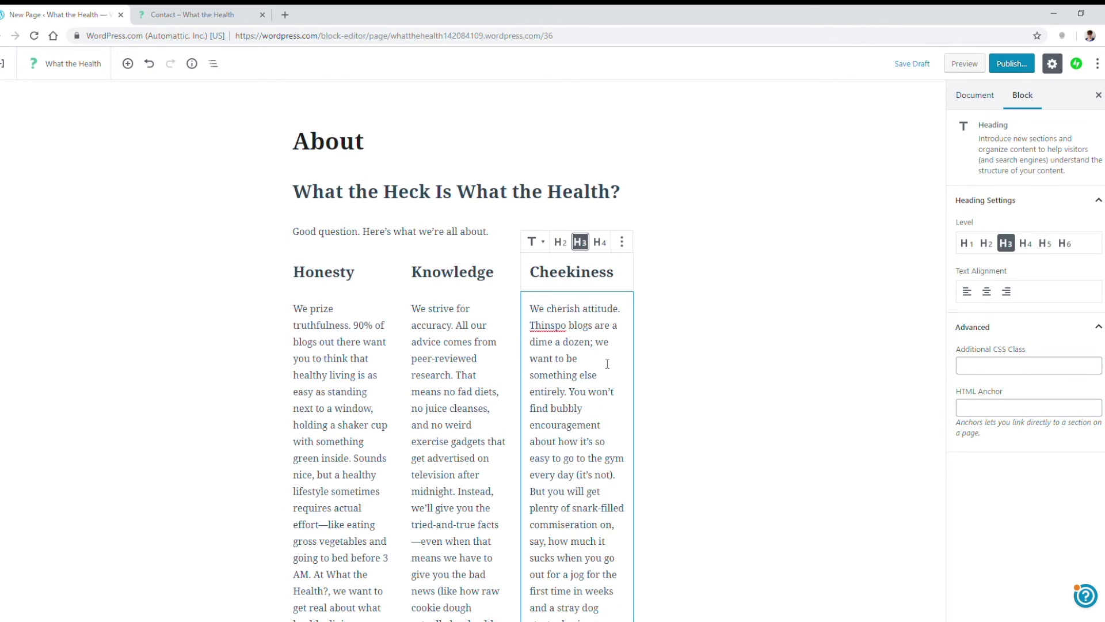
pyautogui.click(718, 340)
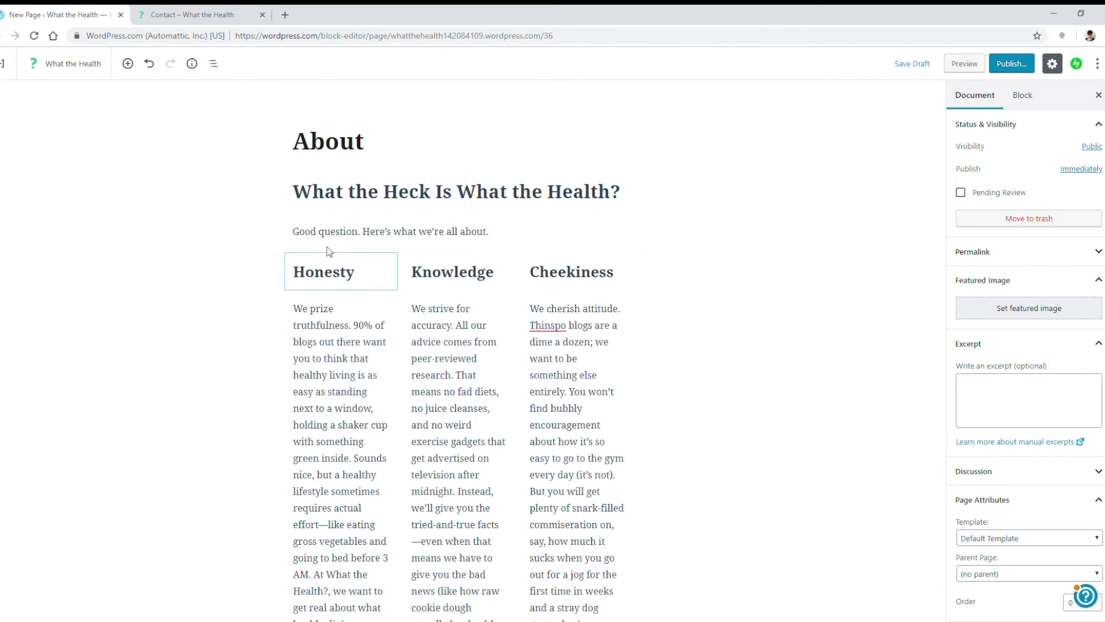
# - Set the whole Columns block to the wide width alignment
pyautogui.click(281, 350)
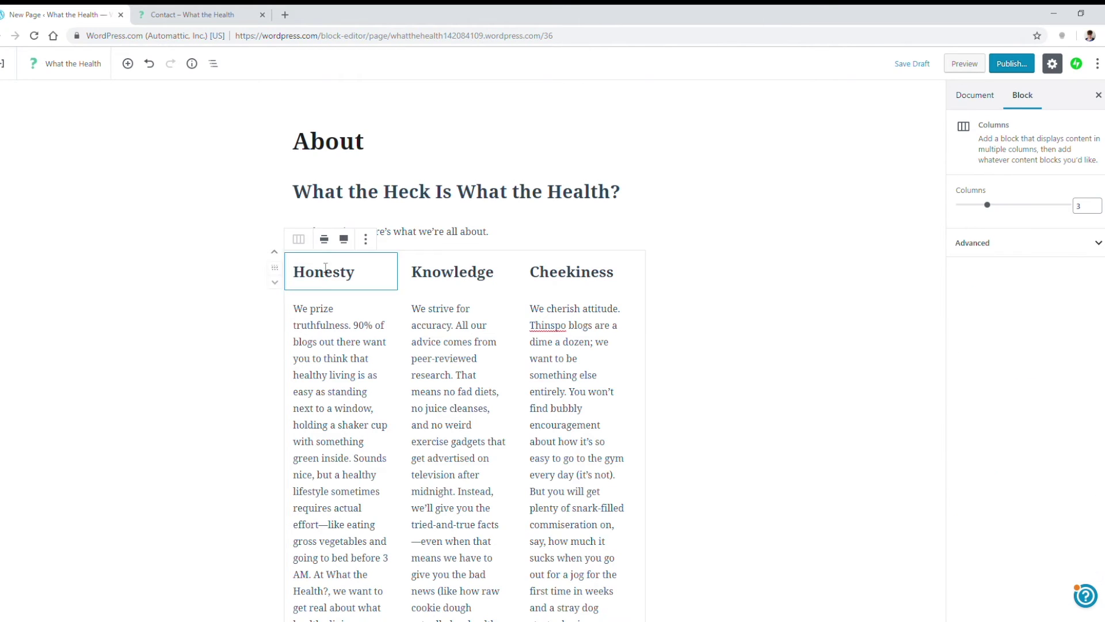
pyautogui.click(324, 240)
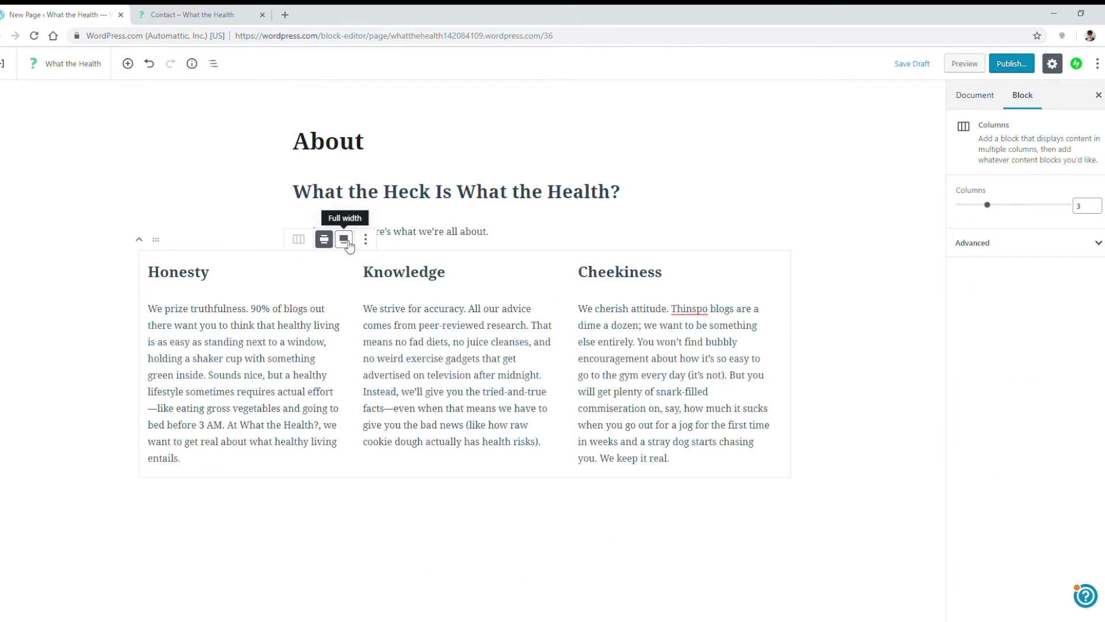
pyautogui.click(343, 238)
pyautogui.click(325, 239)
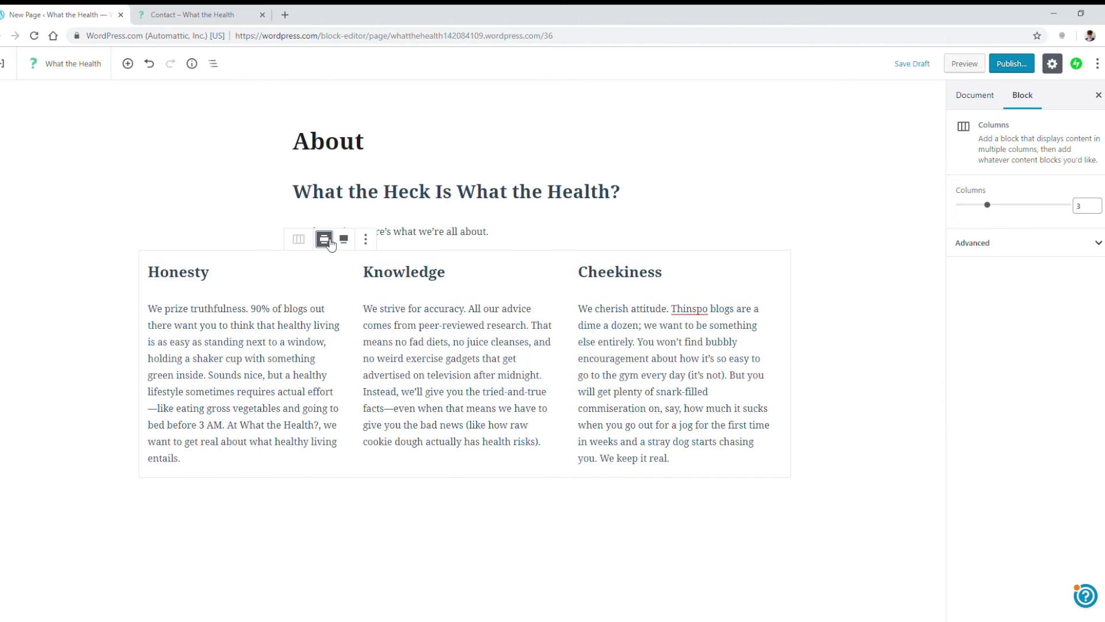
pyautogui.click(329, 242)
pyautogui.click(325, 241)
# - Center the "Cheekiness", "Knowledge" and "Honesty" headings above their paragraphs
pyautogui.click(608, 276)
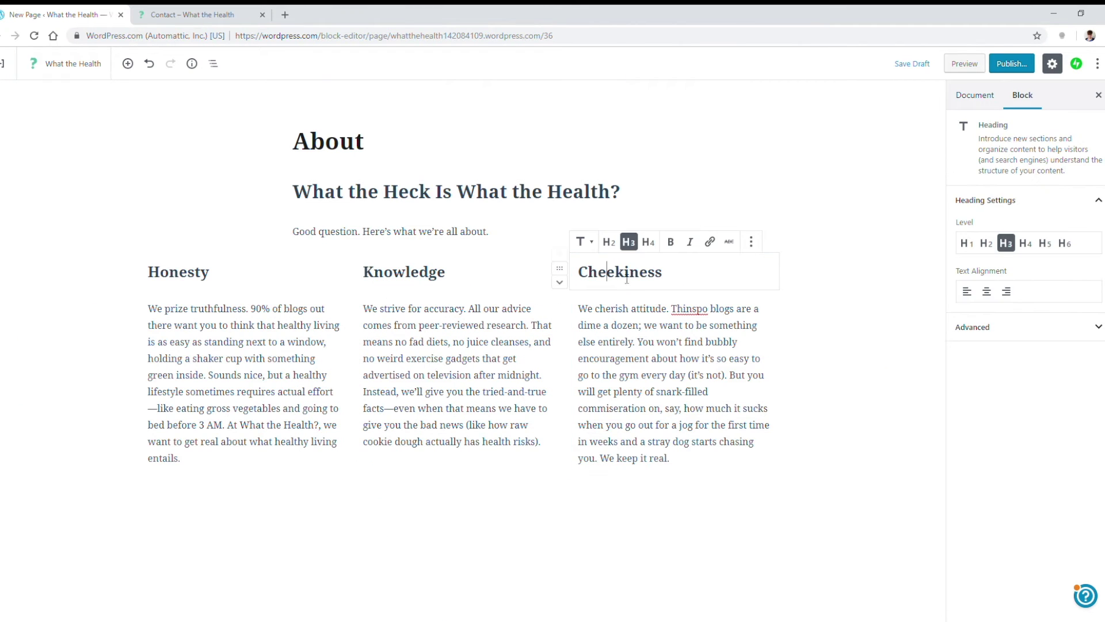
pyautogui.click(987, 291)
pyautogui.click(529, 283)
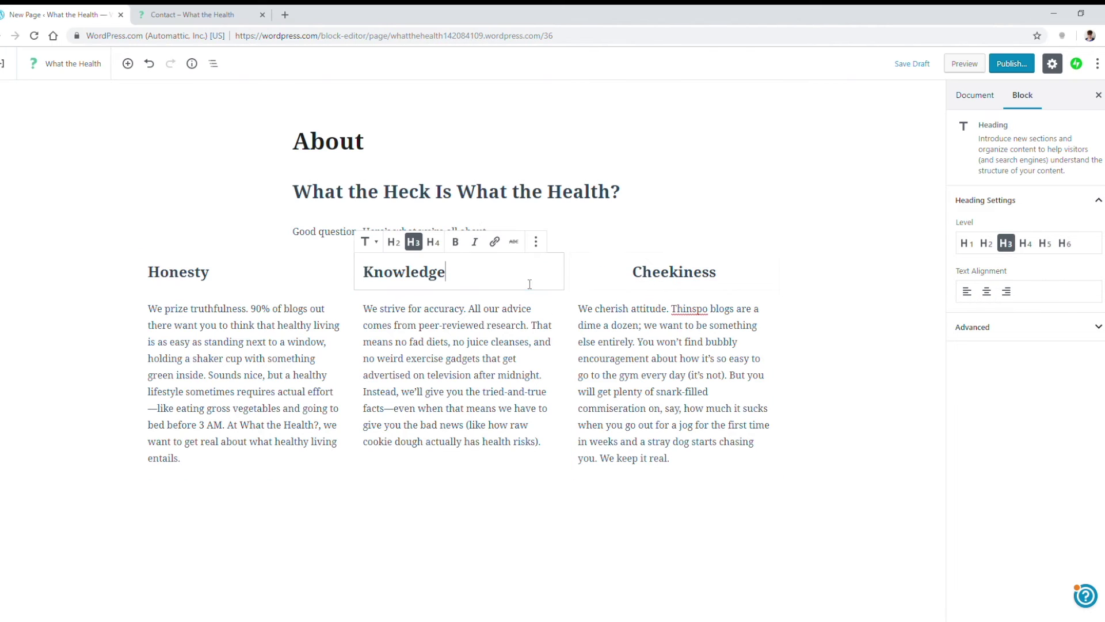
pyautogui.click(986, 291)
pyautogui.click(255, 273)
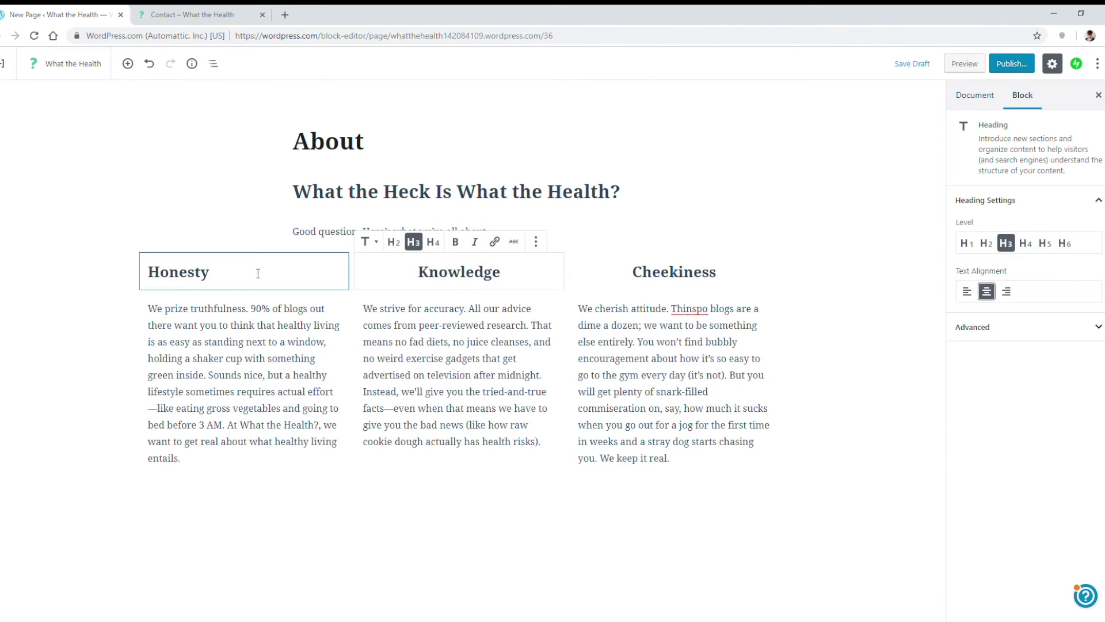
pyautogui.click(987, 291)
# - Try the drop cap on the paragraph in the Cheekiness column and turn it off again
pyautogui.click(712, 373)
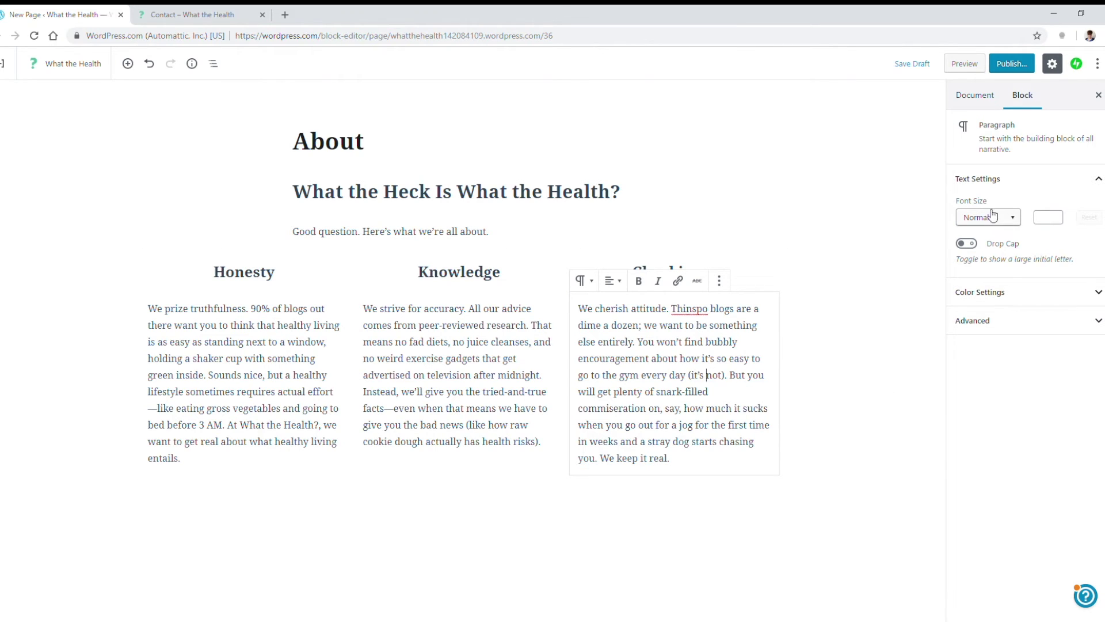
pyautogui.click(969, 244)
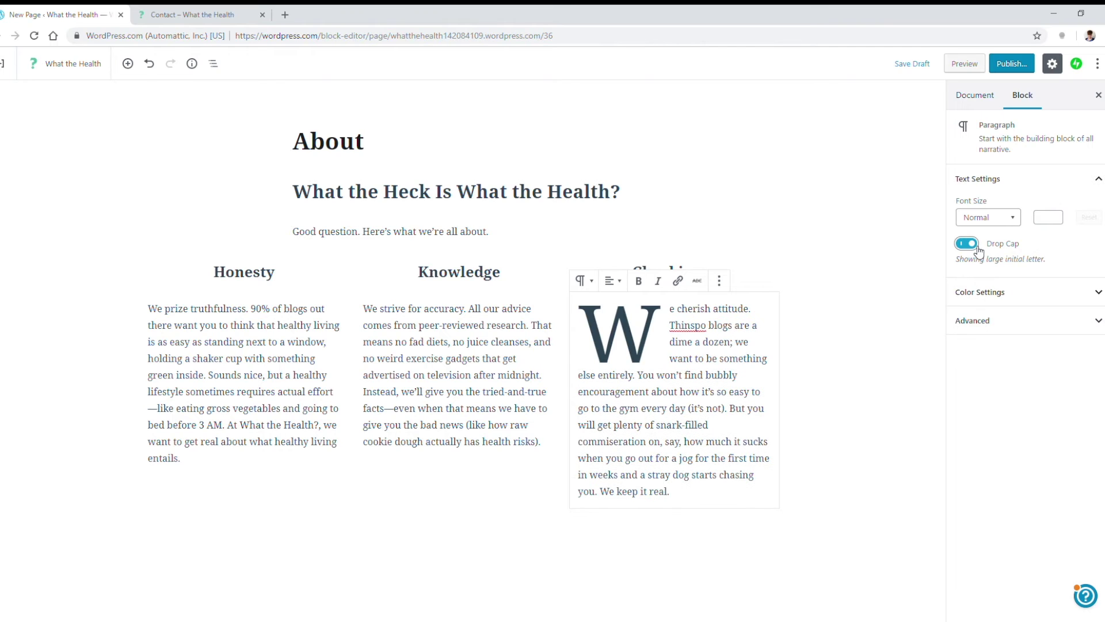
pyautogui.click(977, 249)
# - Try green backgrounds and an orange text color on the Cheekiness paragraph, clearing each color again
pyautogui.click(1017, 294)
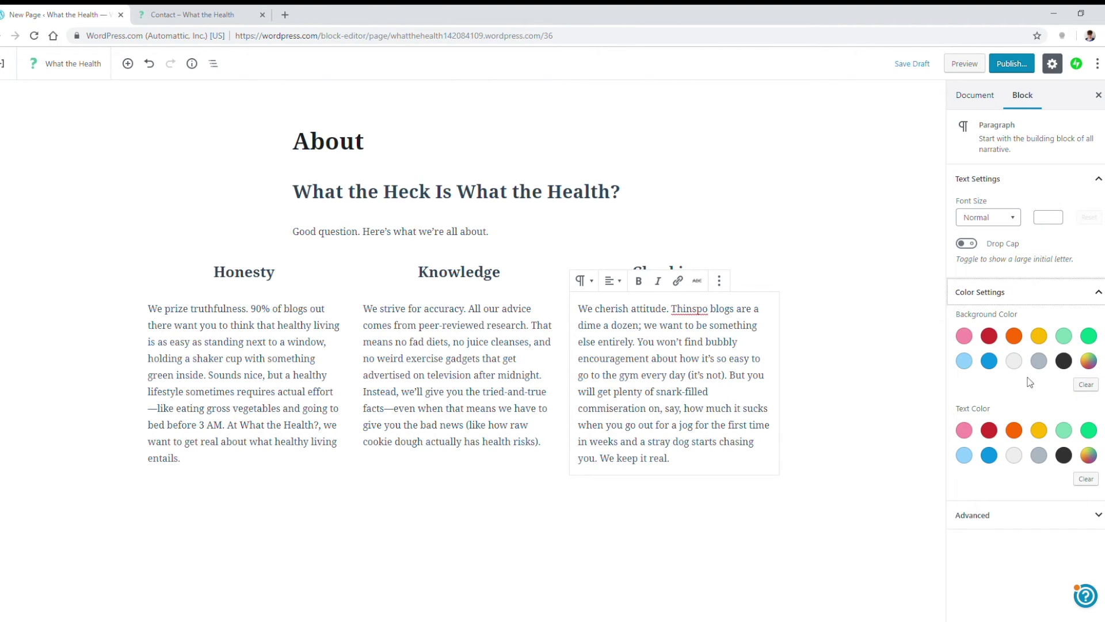
pyautogui.click(1089, 336)
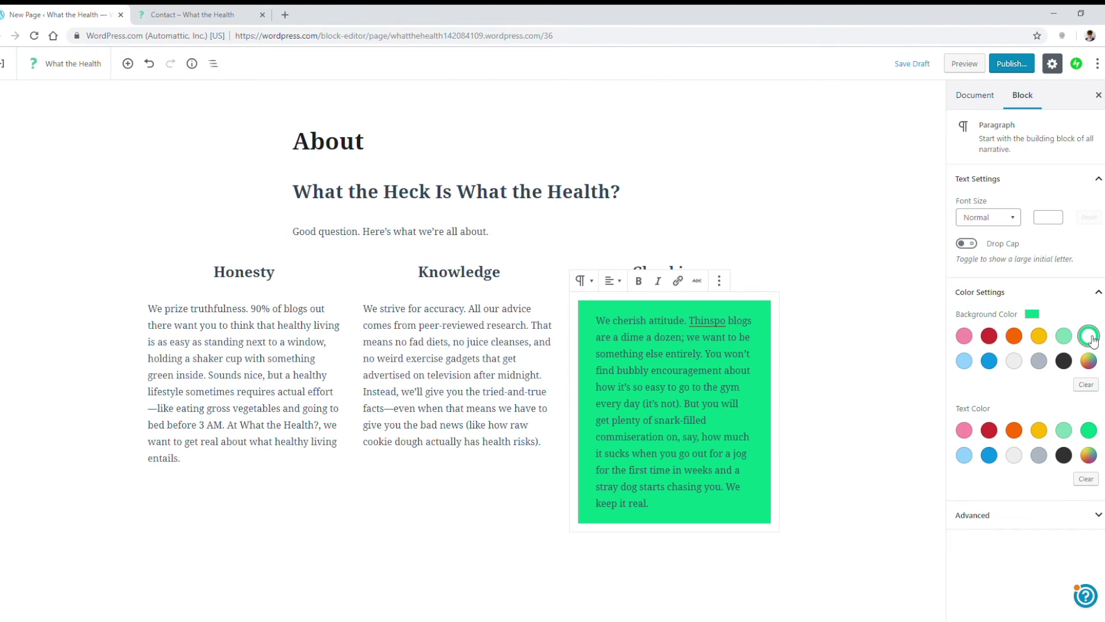
pyautogui.click(1016, 430)
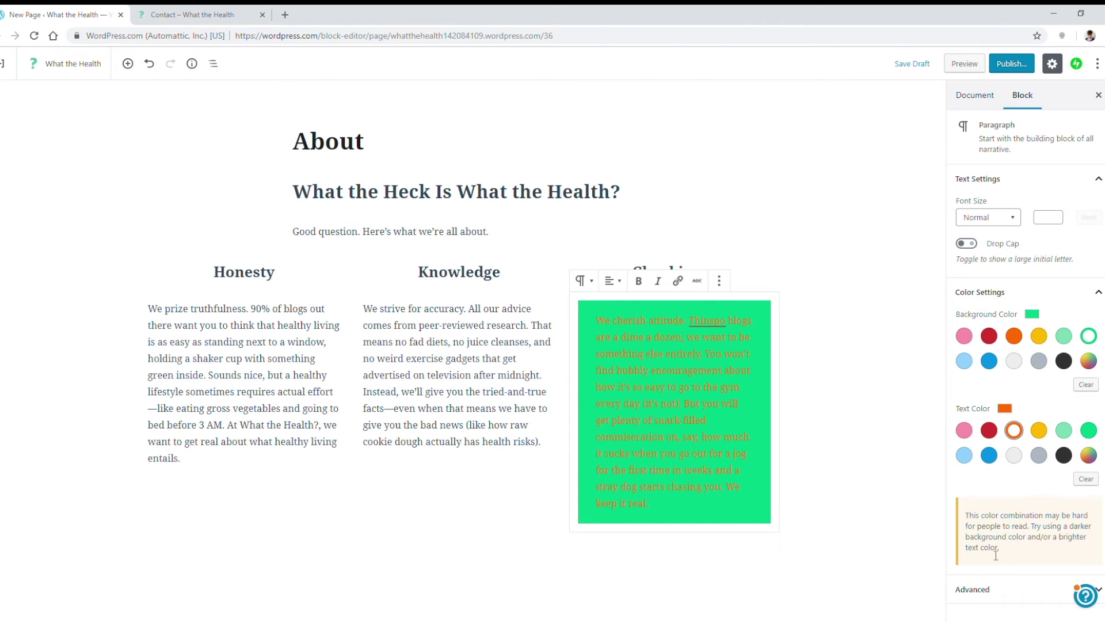
pyautogui.click(1081, 481)
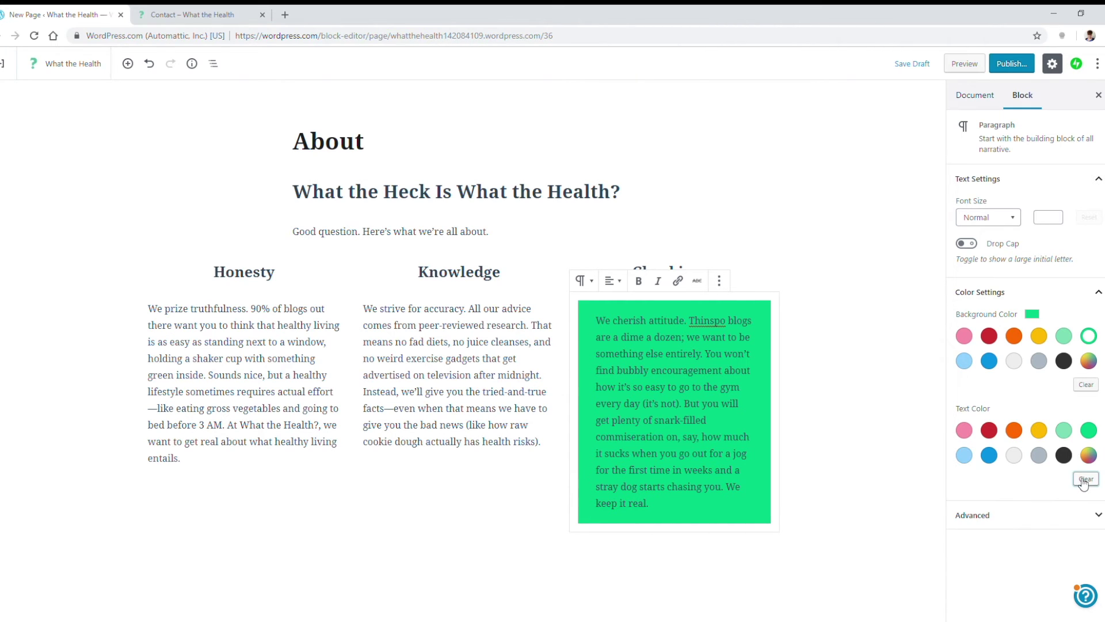
pyautogui.click(1085, 384)
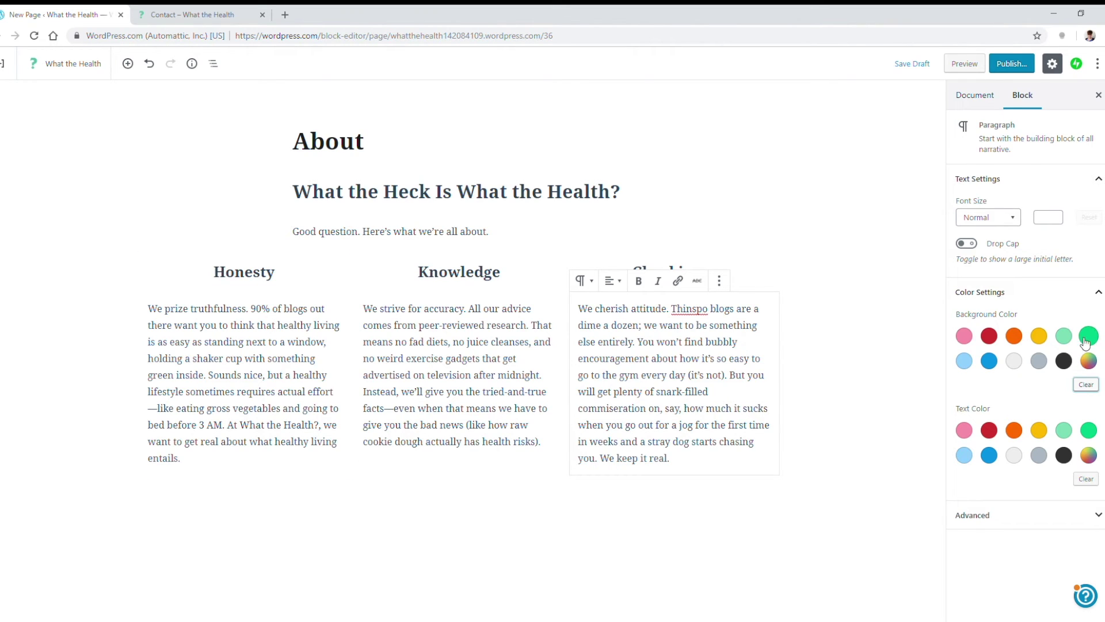
pyautogui.click(1064, 336)
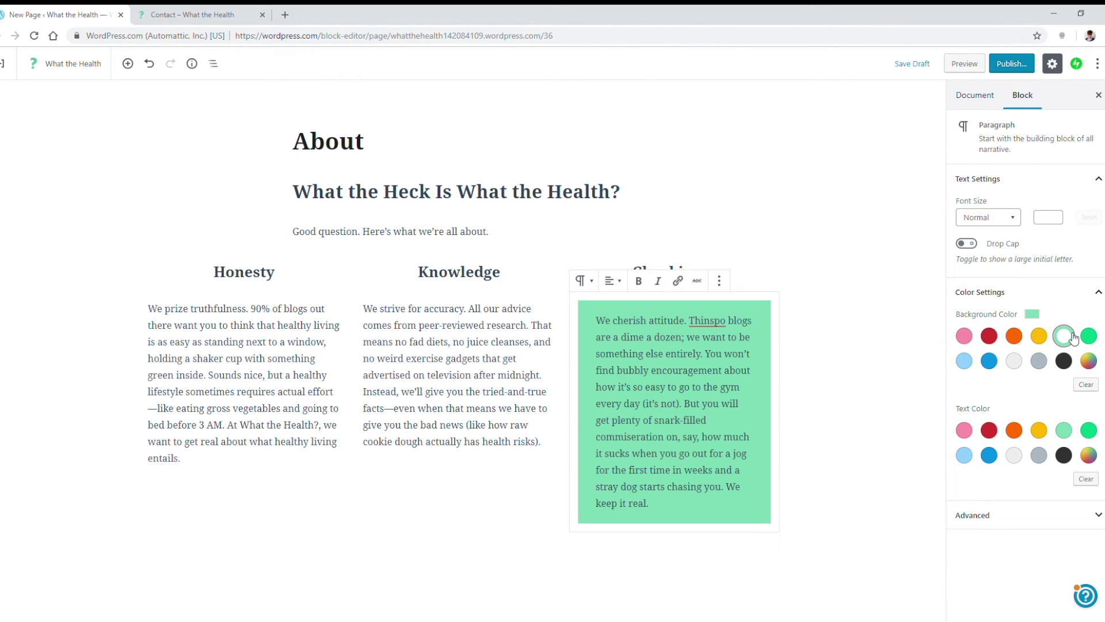
pyautogui.click(1092, 385)
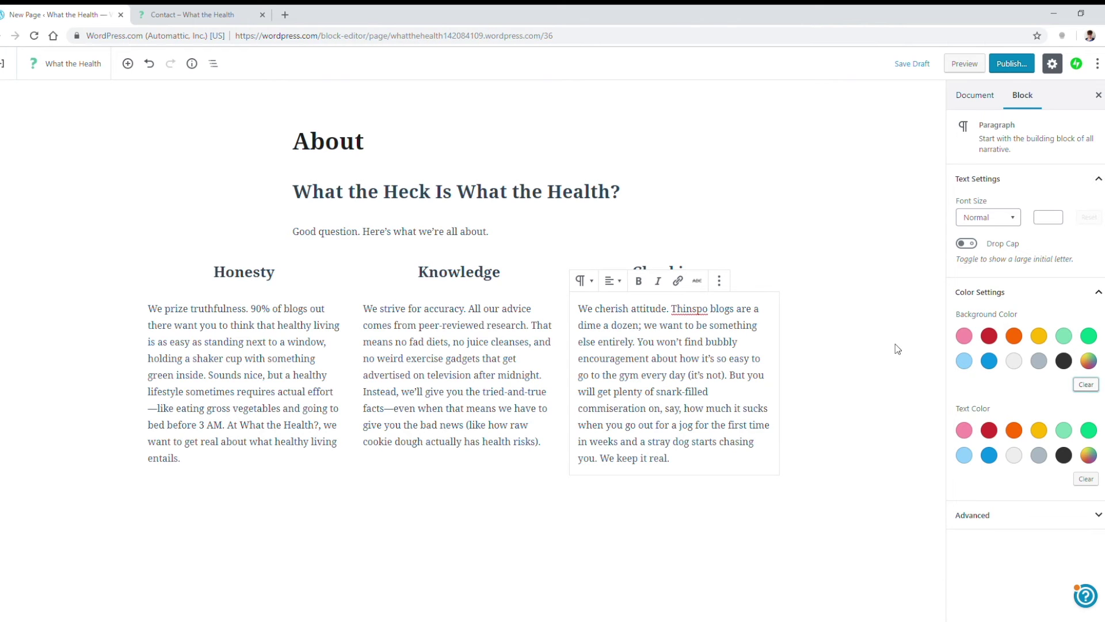
# - Insert an Image block above each of the three column headings
pyautogui.click(247, 252)
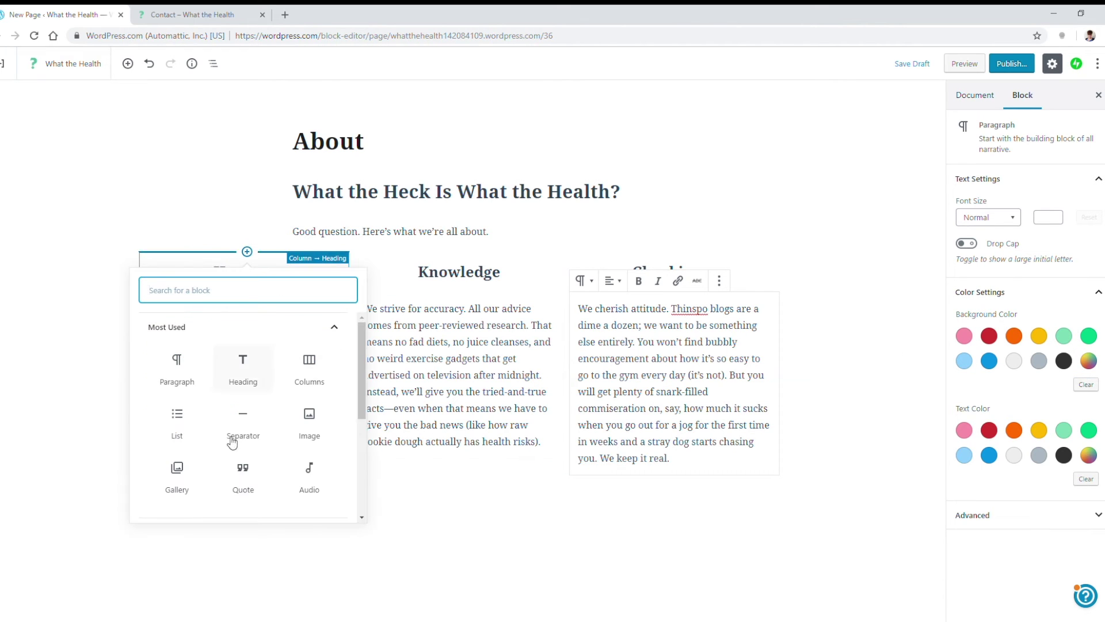
pyautogui.click(309, 438)
pyautogui.click(450, 271)
pyautogui.click(459, 254)
pyautogui.click(523, 362)
pyautogui.click(674, 271)
pyautogui.click(677, 251)
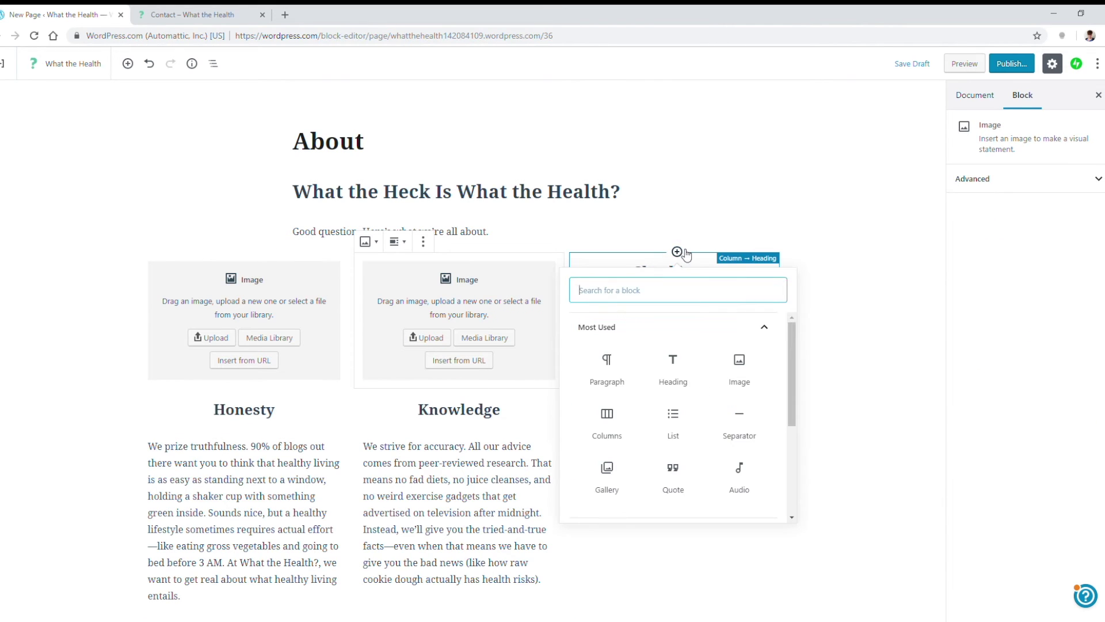
pyautogui.click(737, 373)
# - Upload the bathroom scale, woman with glasses and face-pulling child photos into the first, second and third columns' image blocks
pyautogui.click(228, 345)
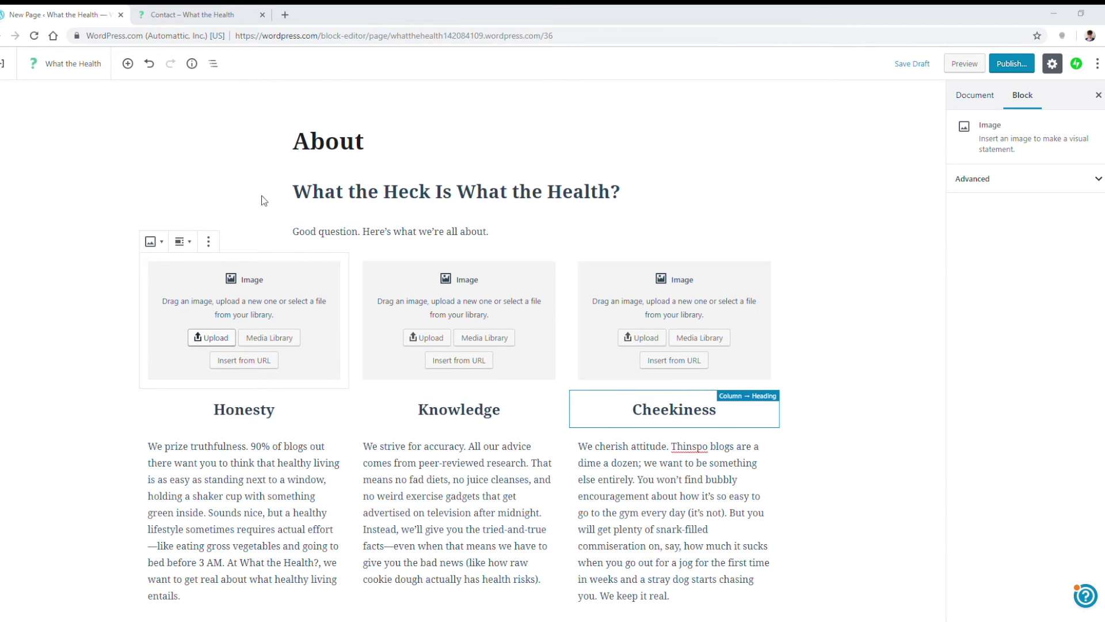
pyautogui.click(459, 310)
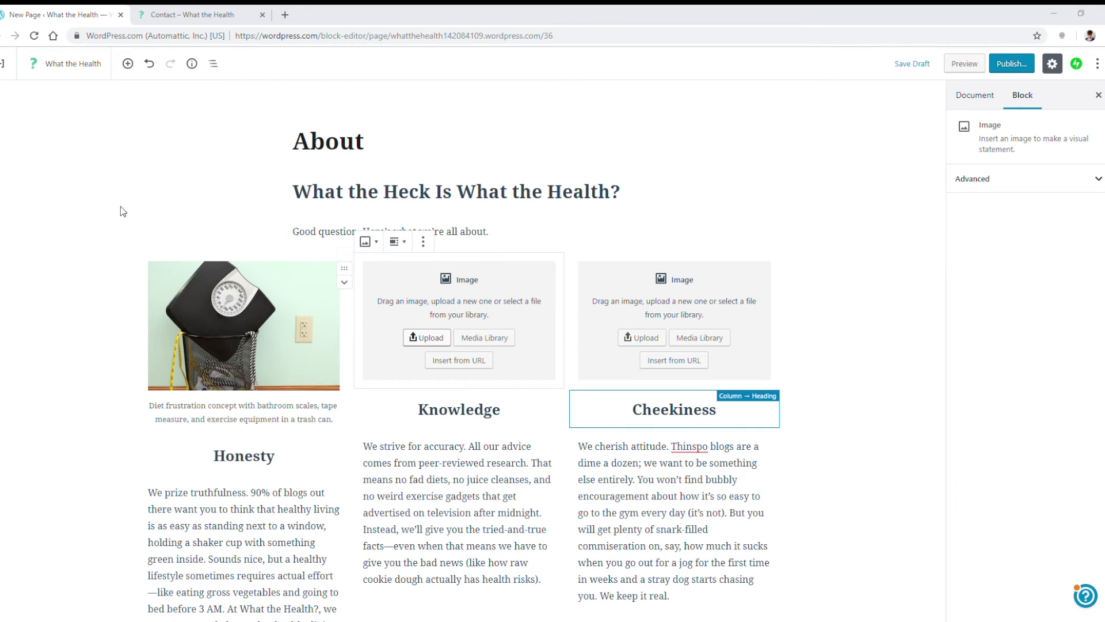
pyautogui.click(639, 339)
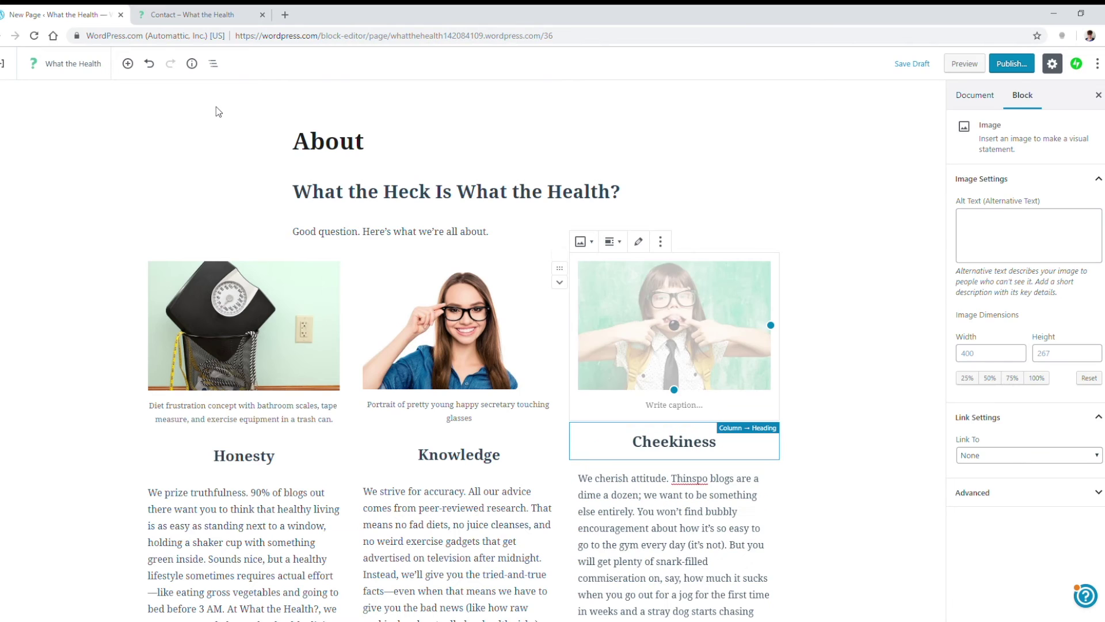
# - Delete the captions below all three column images
pyautogui.click(340, 422)
pyautogui.moveTo(340, 424); pyautogui.dragTo(148, 405)
pyautogui.press('BackSpace')
pyautogui.moveTo(489, 422); pyautogui.dragTo(366, 405)
pyautogui.press('BackSpace')
pyautogui.click(745, 405)
pyautogui.moveTo(745, 405); pyautogui.dragTo(605, 406)
pyautogui.press('BackSpace')
pyautogui.click(694, 530)
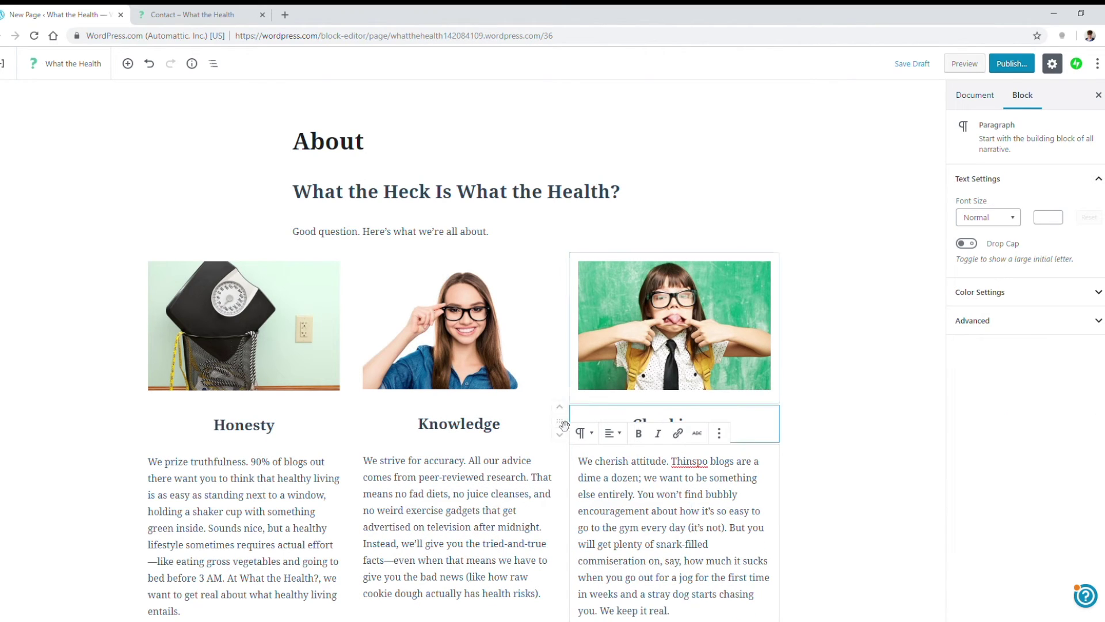
# - Add a non-bold closing paragraph below the three columns, running from "So the next time someone claims that to be healthy" to "What the Health?"
pyautogui.scroll(-1, 749, 349)
pyautogui.scroll(-2, 803, 332)
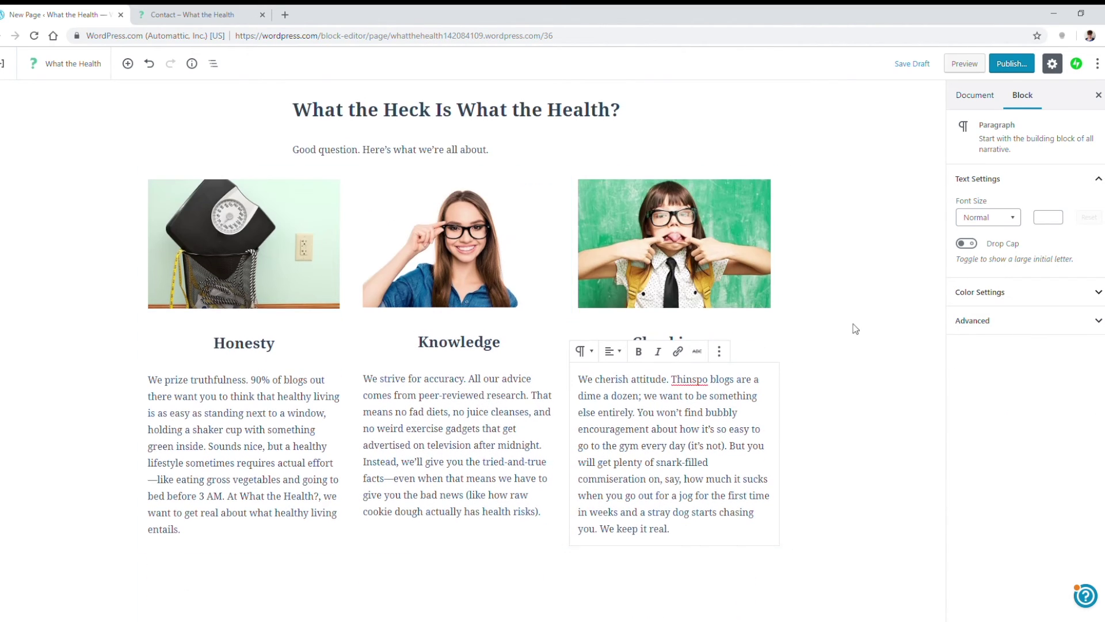
pyautogui.click(338, 606)
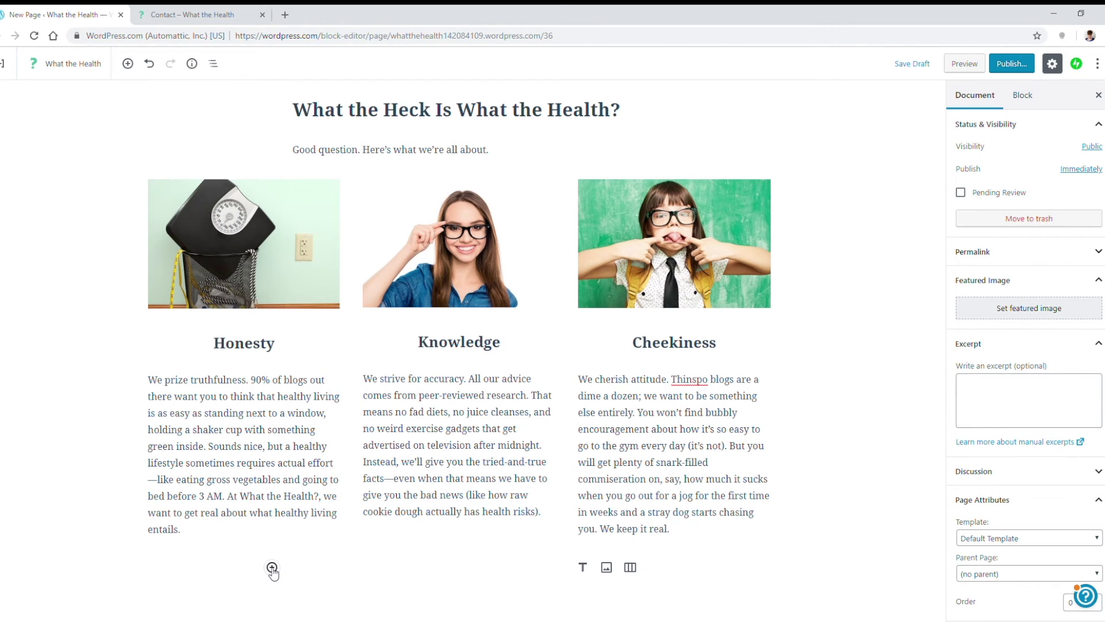
pyautogui.click(272, 567)
pyautogui.click(306, 390)
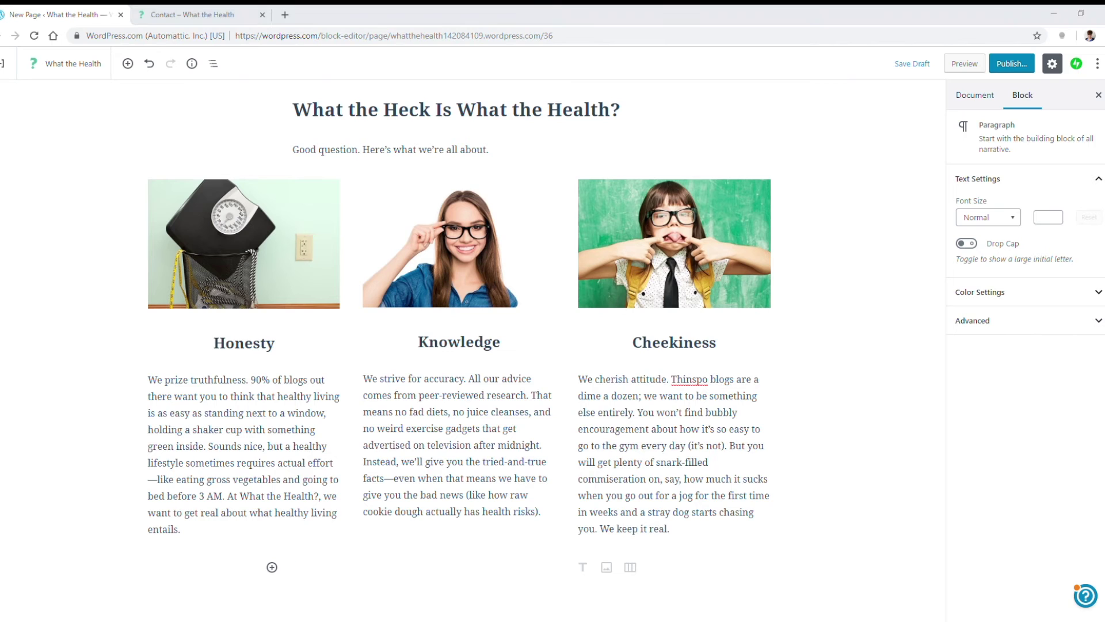
pyautogui.click(338, 585)
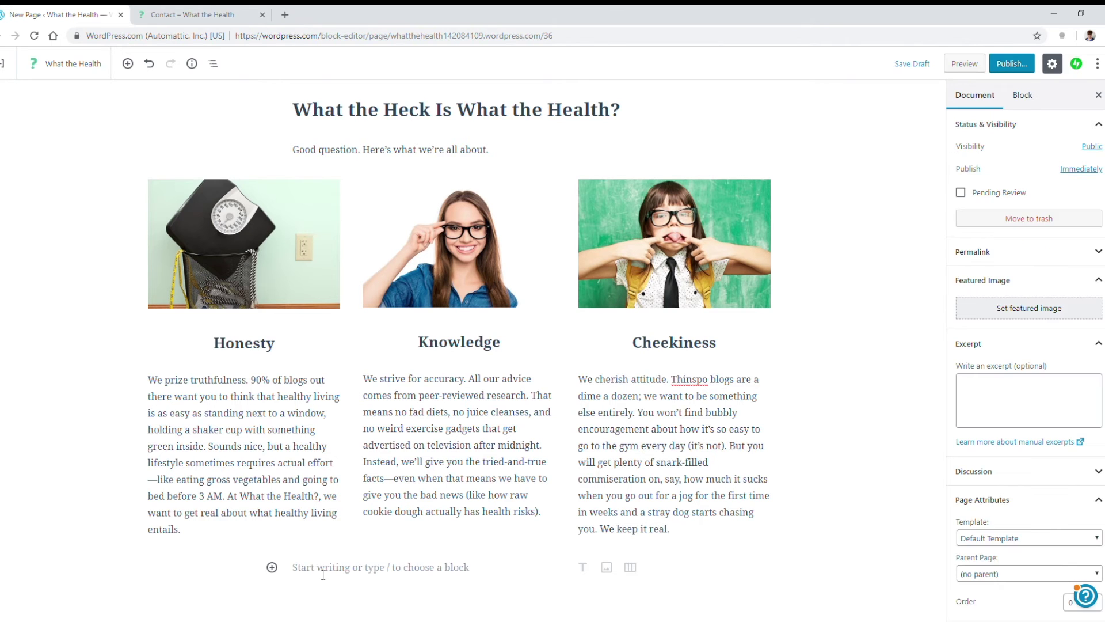
pyautogui.write('So the next time someone claims that to be healthy you simply need to drink green smoothies and do yoga, just ask yourself the same question we ask every day: What the Health?')
pyautogui.hotkey('ctrl', 'a')
pyautogui.click(386, 539)
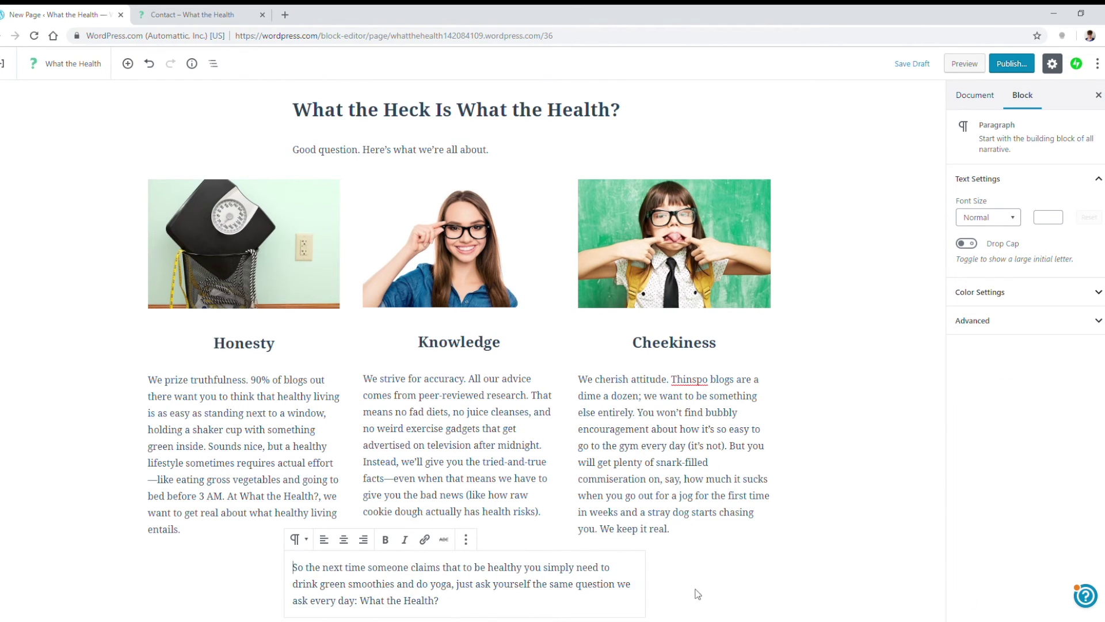
pyautogui.click(691, 593)
pyautogui.scroll(-1, 662, 557)
# - Insert the H2 heading "Meet the Writers Behind What the Health?" below the closing paragraph
pyautogui.click(456, 579)
pyautogui.press('Return')
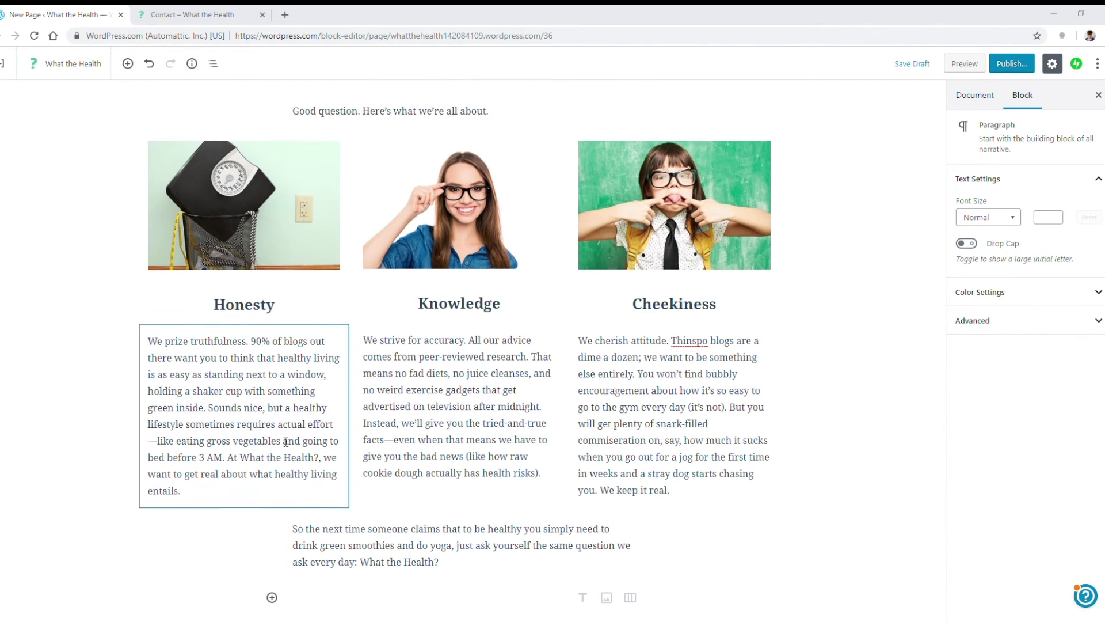
pyautogui.scroll(-1, 230, 432)
pyautogui.click(272, 567)
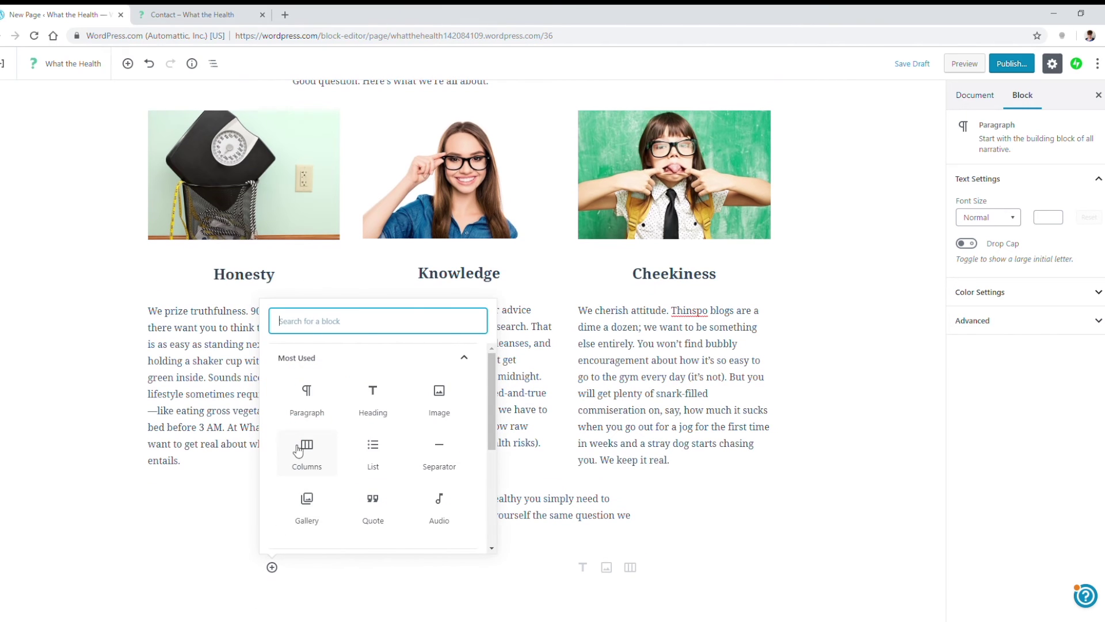
pyautogui.click(373, 403)
pyautogui.write('Meet the Writers Behind What the Health?')
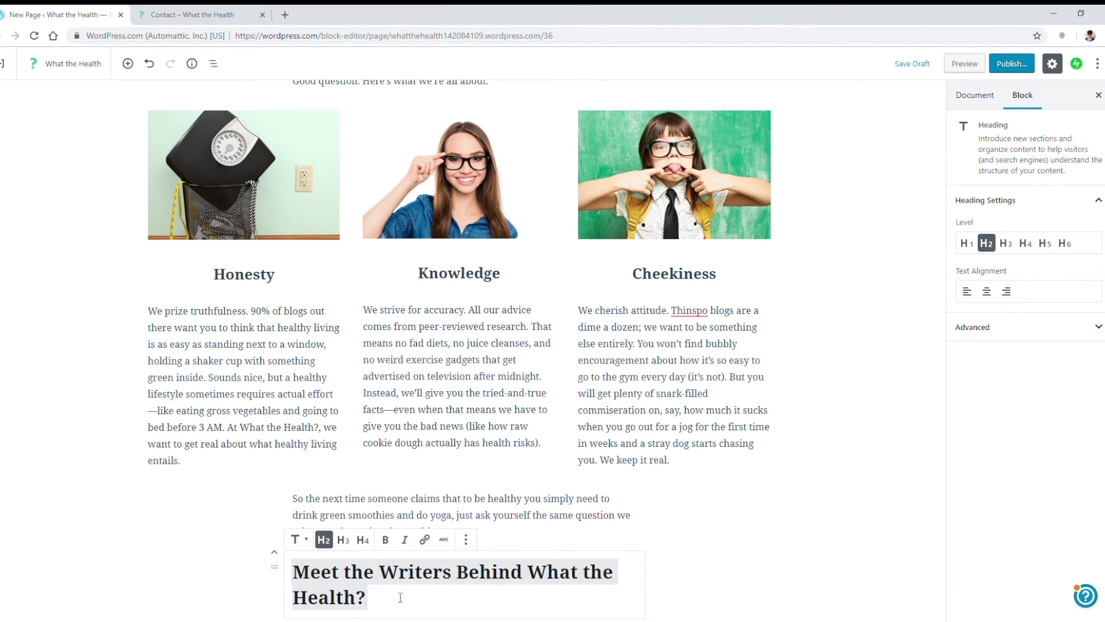
pyautogui.moveTo(400, 597); pyautogui.dragTo(304, 578)
pyautogui.click(461, 611)
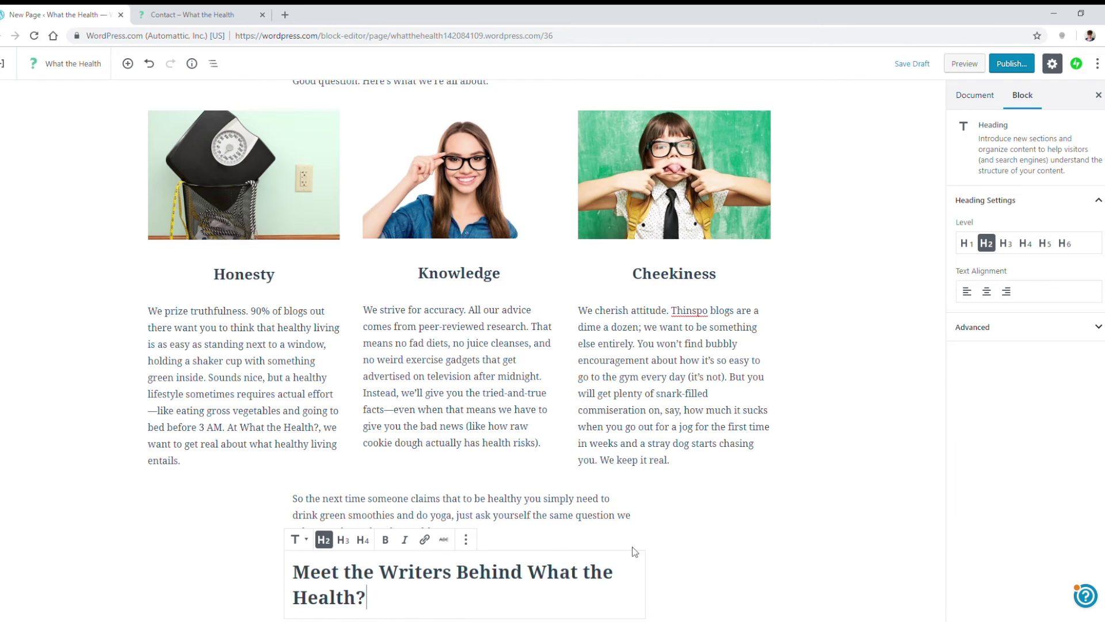
# - Insert a two-column block below the writers heading and enter one writer's first name in each column
pyautogui.scroll(-1, 662, 553)
pyautogui.press('Return')
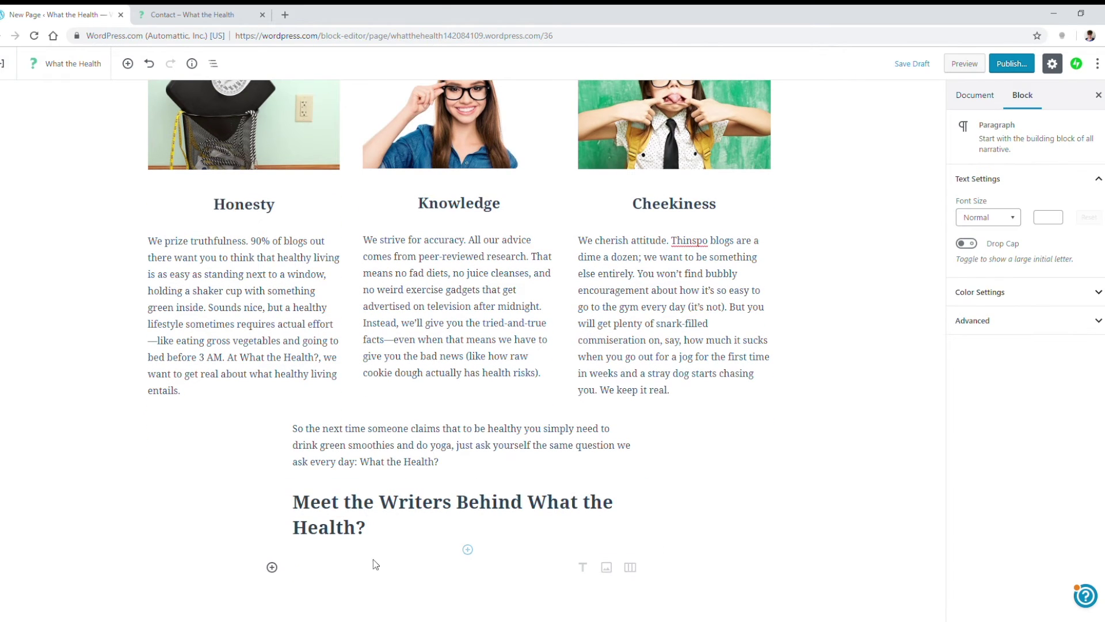
pyautogui.click(271, 568)
pyautogui.click(319, 521)
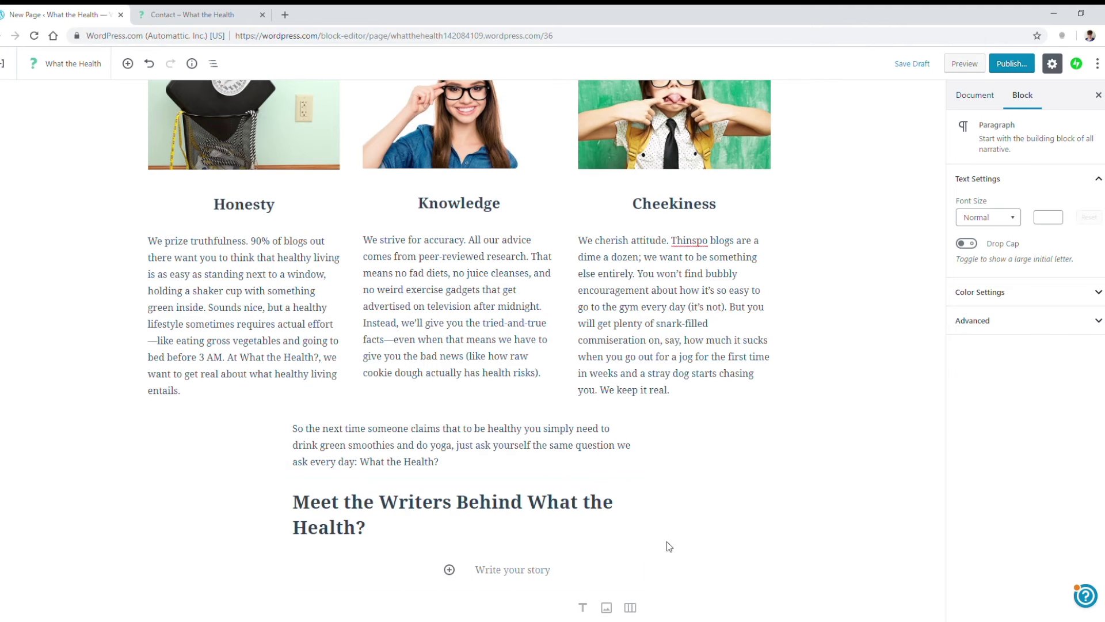
pyautogui.scroll(-1, 667, 541)
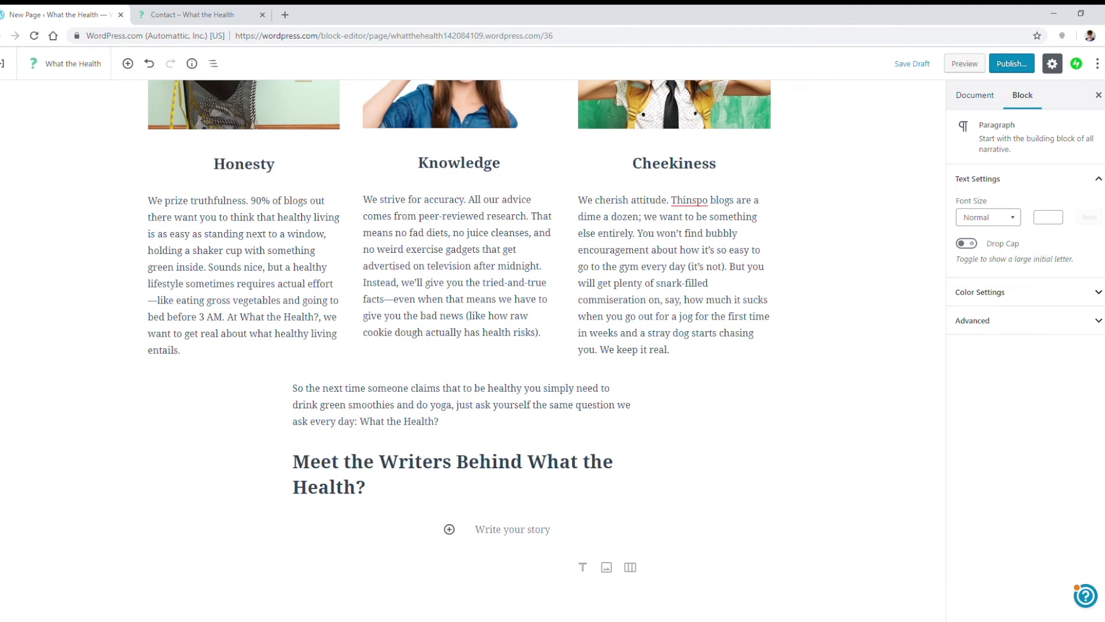
pyautogui.click(610, 538)
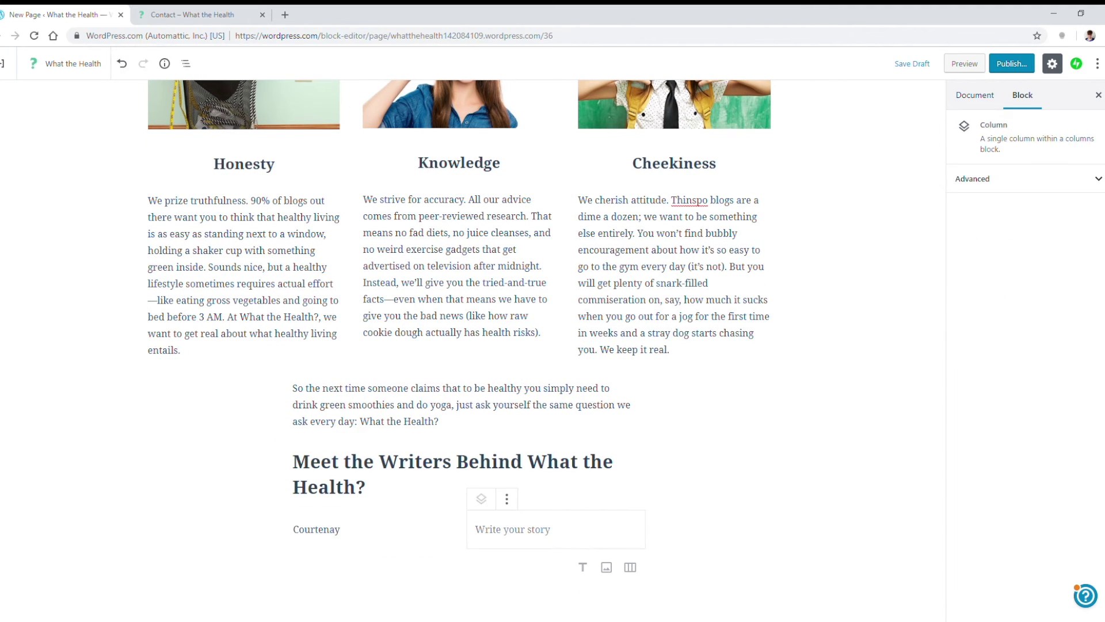
pyautogui.click(530, 534)
pyautogui.write('Chloe')
# - Add each writer's bio as a paragraph below the name, removing the bold from the bio beginning "As someone with chronic pain"
pyautogui.click(351, 541)
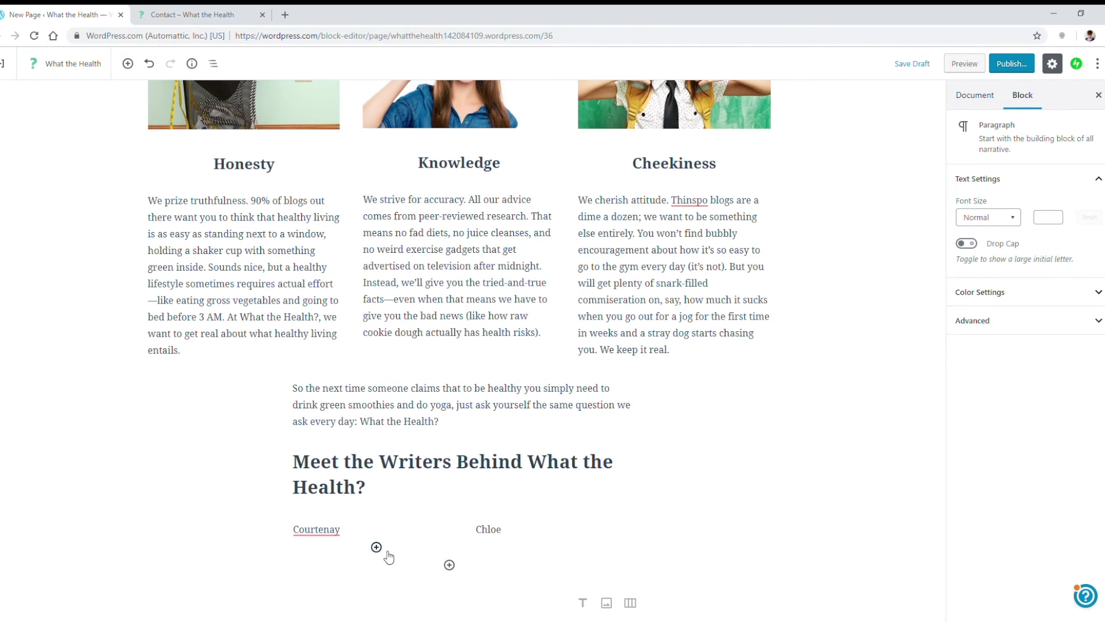
pyautogui.click(315, 551)
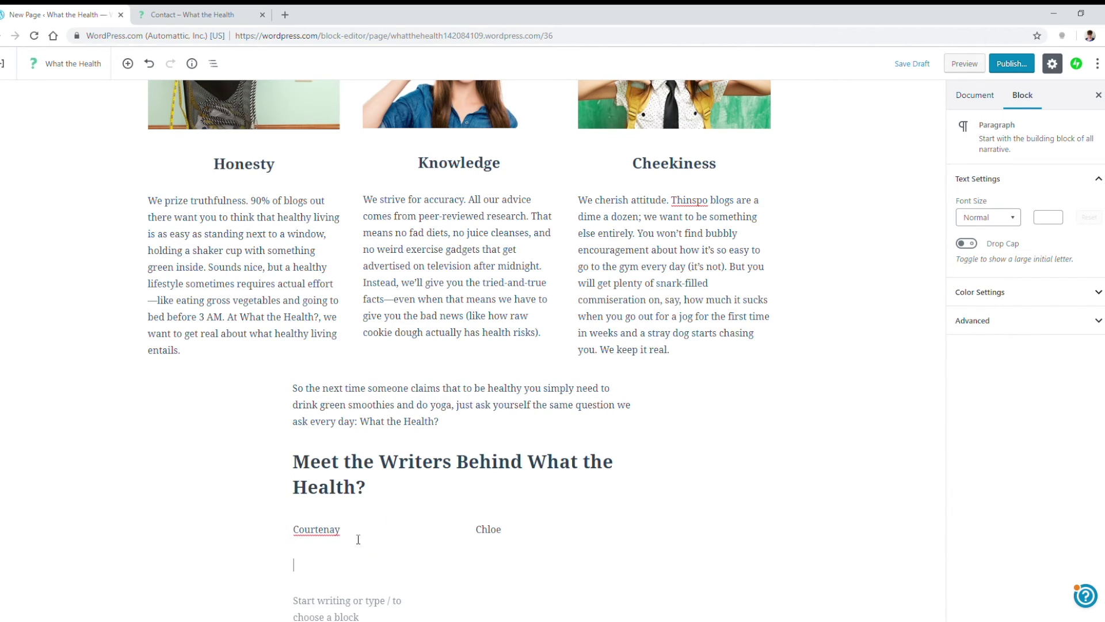
pyautogui.hotkey('ctrl', 'v')
pyautogui.click(354, 537)
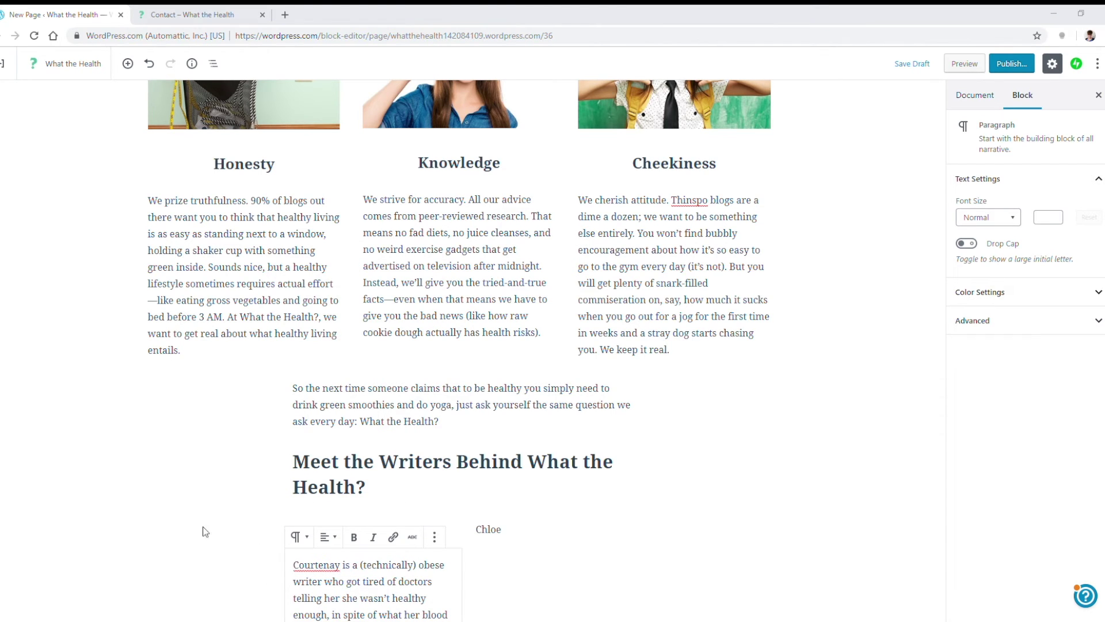
pyautogui.scroll(-2, 571, 522)
pyautogui.click(489, 441)
pyautogui.click(489, 410)
pyautogui.click(513, 415)
pyautogui.write('As someone with chronic pain, Chloe understands the importance of taking good care of your body—but she’s learned the hard way that lots of health advice, while well-intentioned, can be actively harmful. So these days, Chloe worries more about how good she feels than how far she runs.')
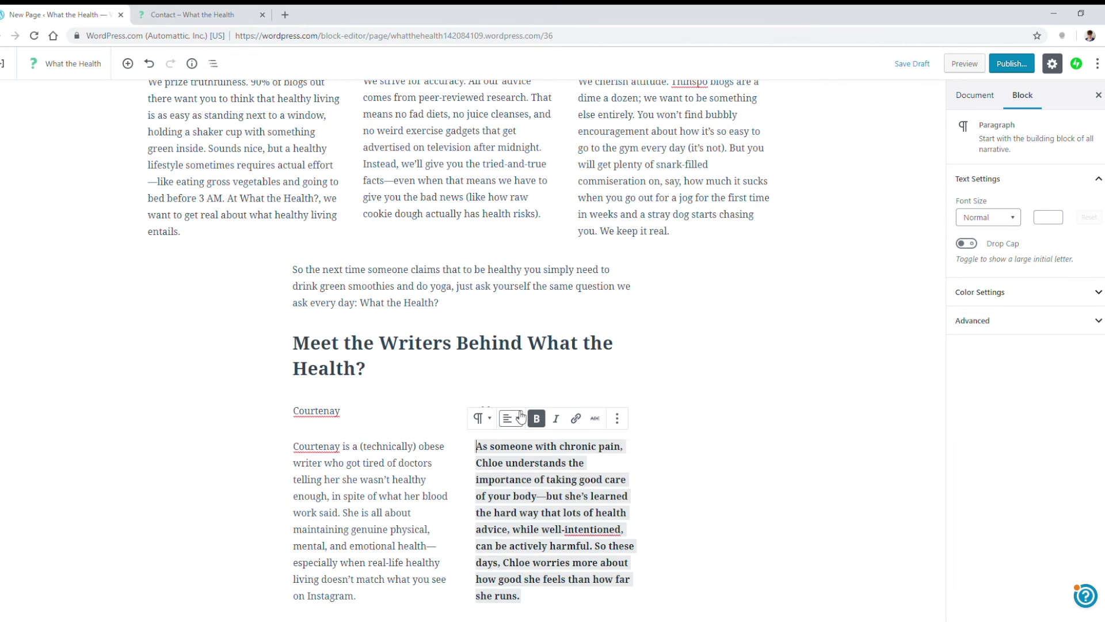
pyautogui.click(537, 418)
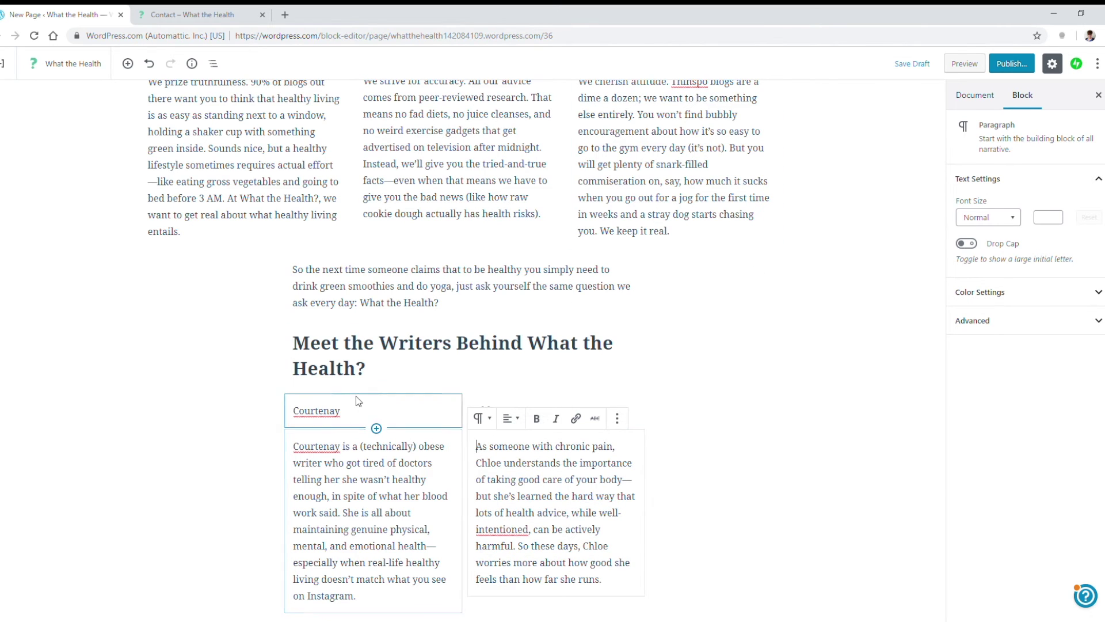
# - Convert both writers' names from paragraphs to H4 headings
pyautogui.click(351, 411)
pyautogui.click(299, 383)
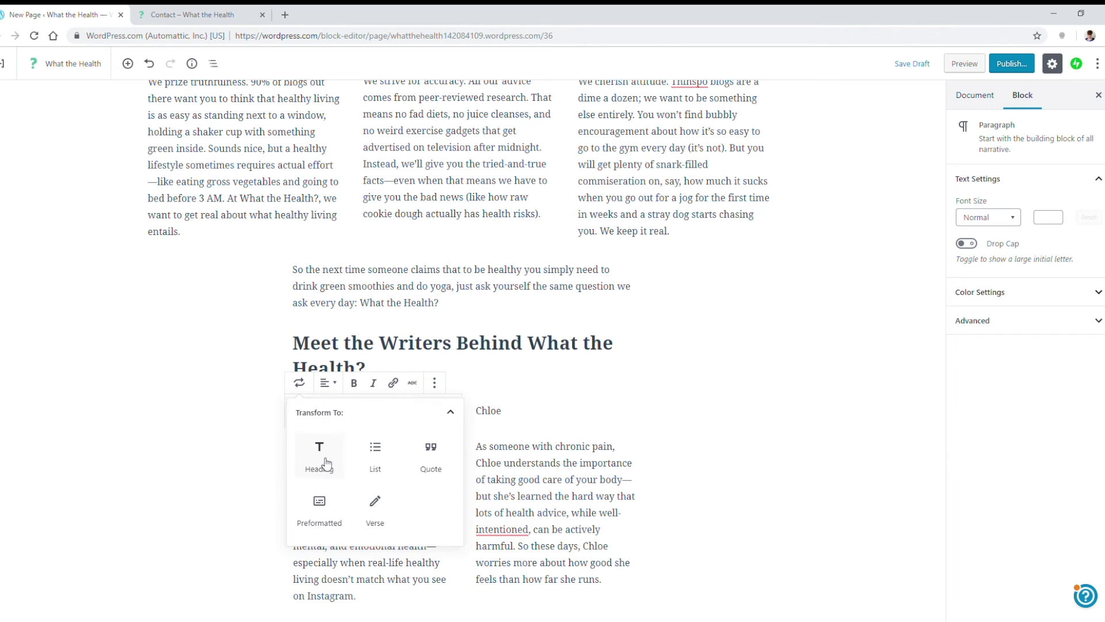
pyautogui.click(318, 455)
pyautogui.click(344, 383)
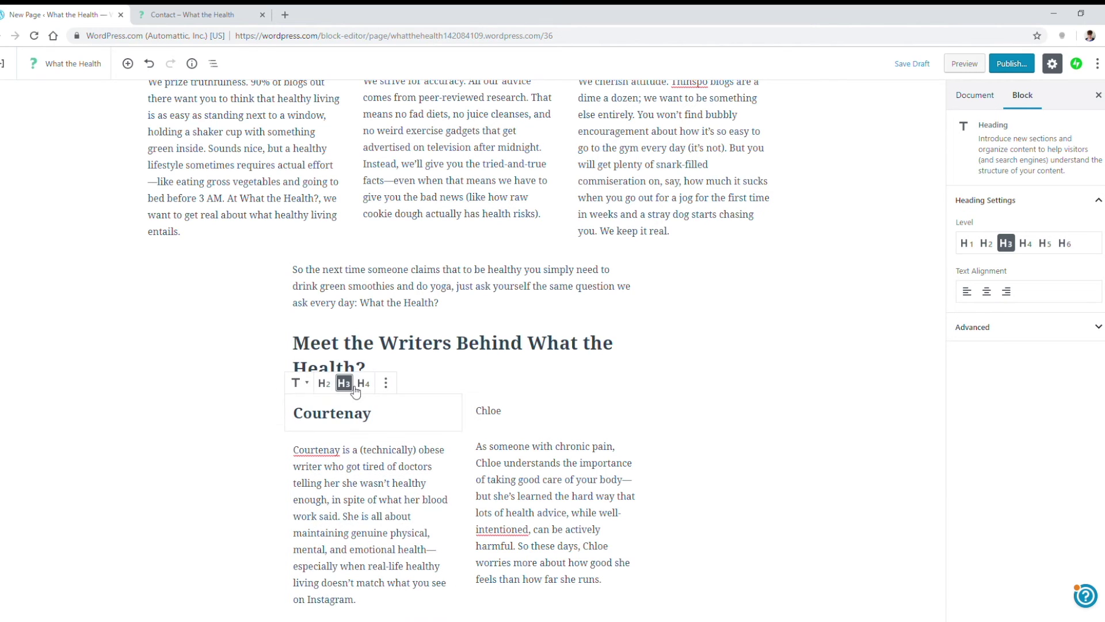
pyautogui.click(364, 384)
pyautogui.click(488, 410)
pyautogui.click(482, 383)
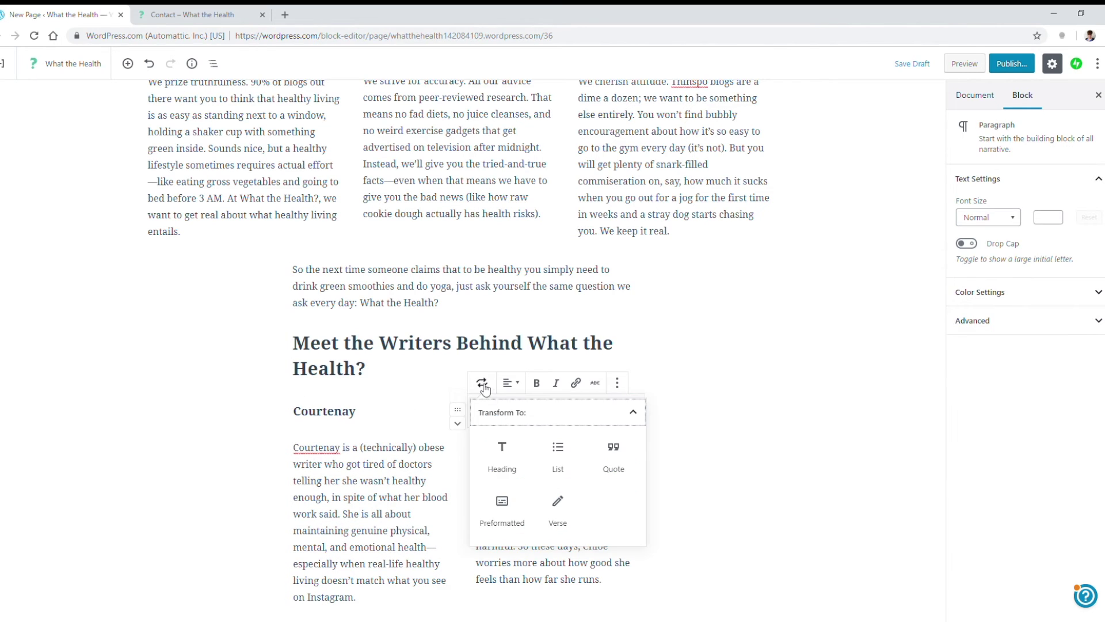
pyautogui.click(509, 457)
pyautogui.click(547, 382)
pyautogui.click(339, 411)
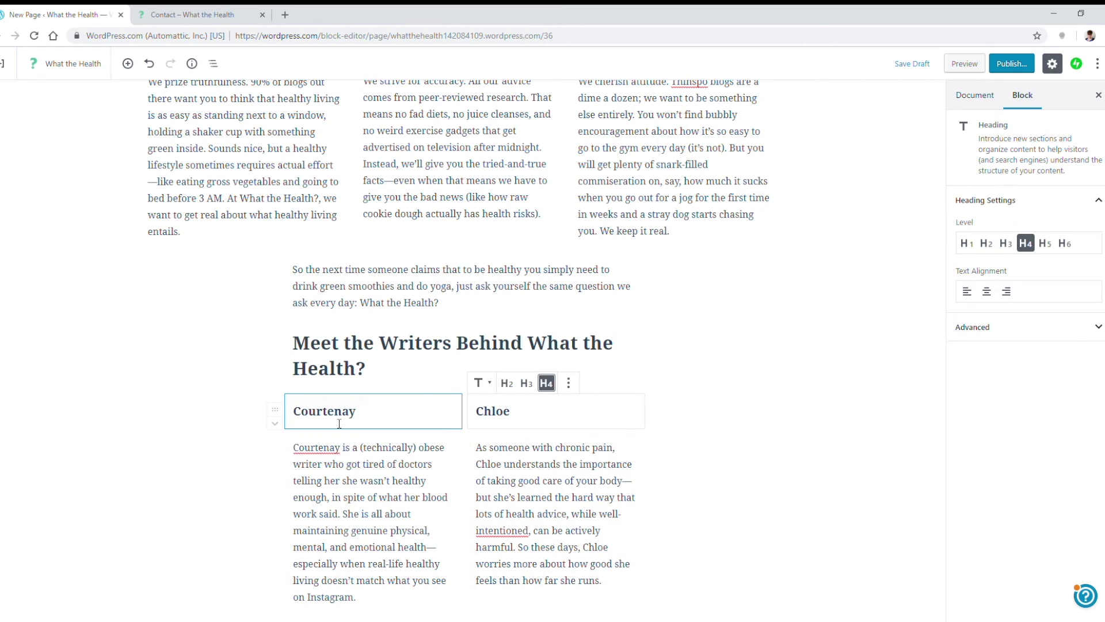
pyautogui.click(720, 442)
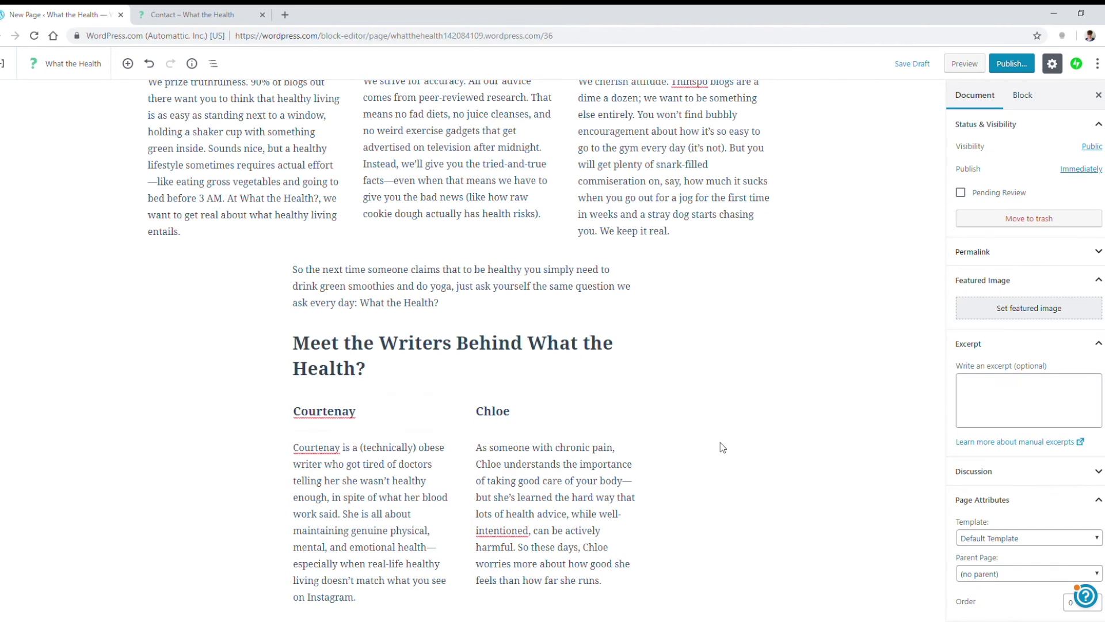
# - Insert an Image block above each writer's name and upload the matching portrait photo
pyautogui.click(377, 394)
pyautogui.click(420, 231)
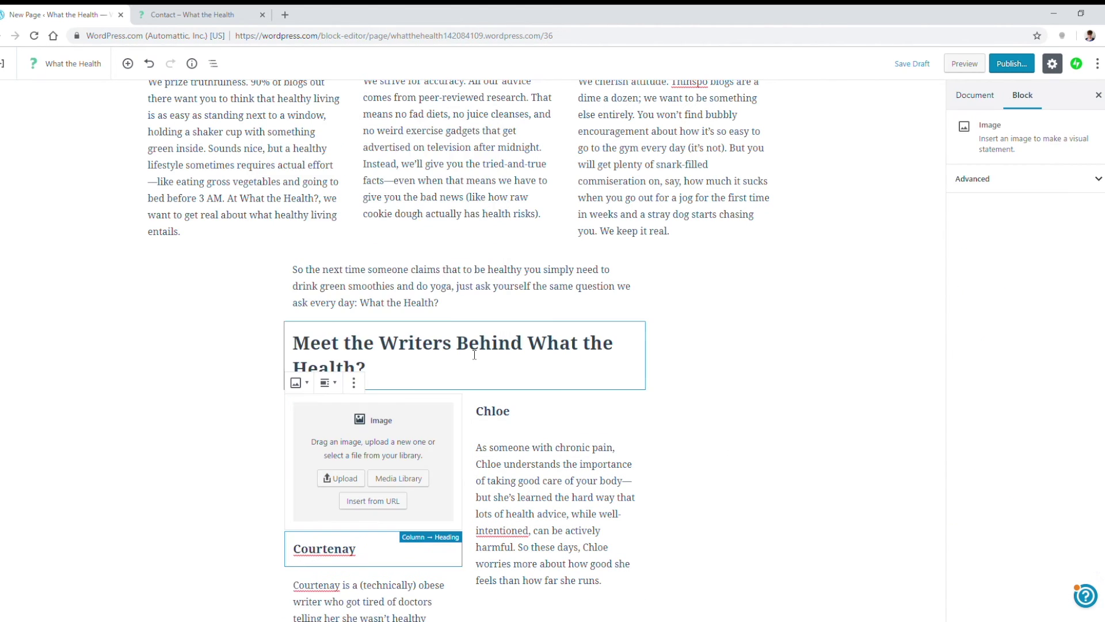
pyautogui.click(354, 481)
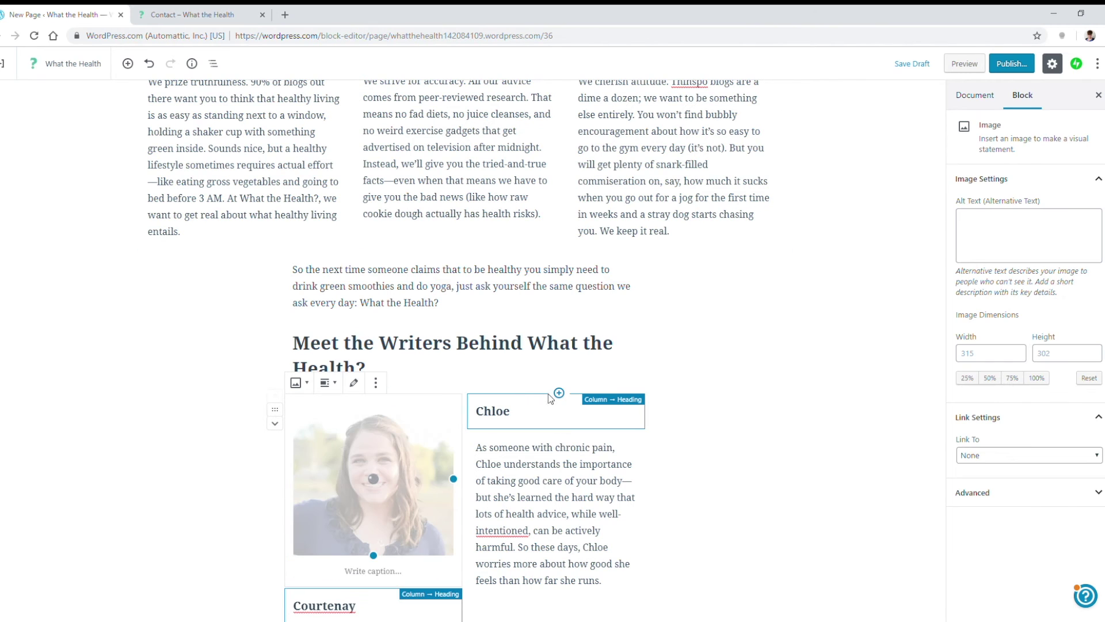
pyautogui.click(559, 393)
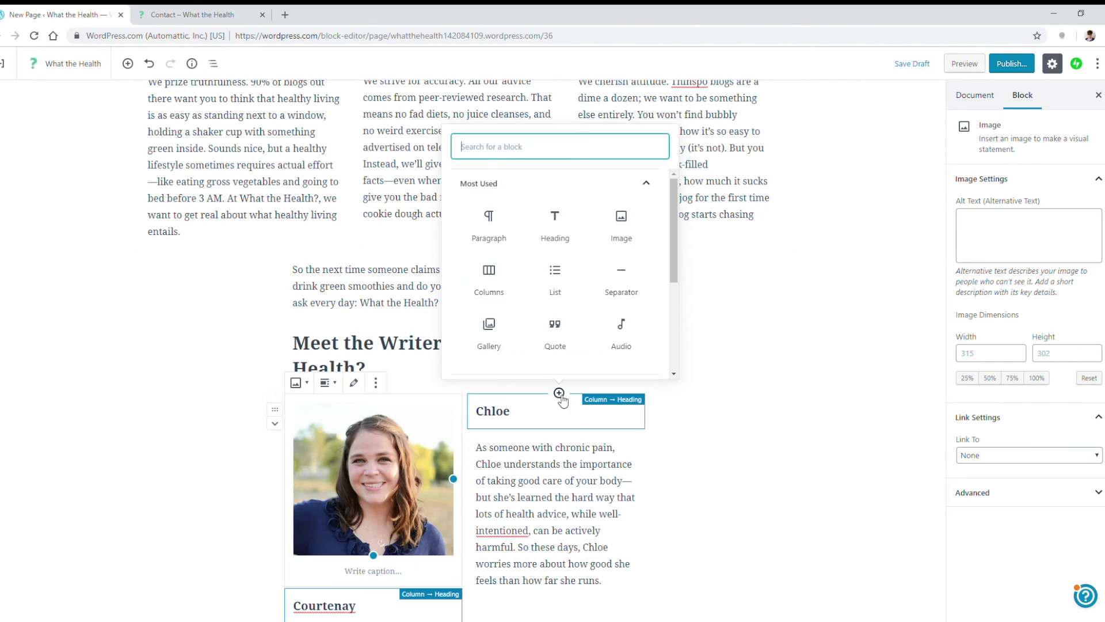
pyautogui.click(620, 225)
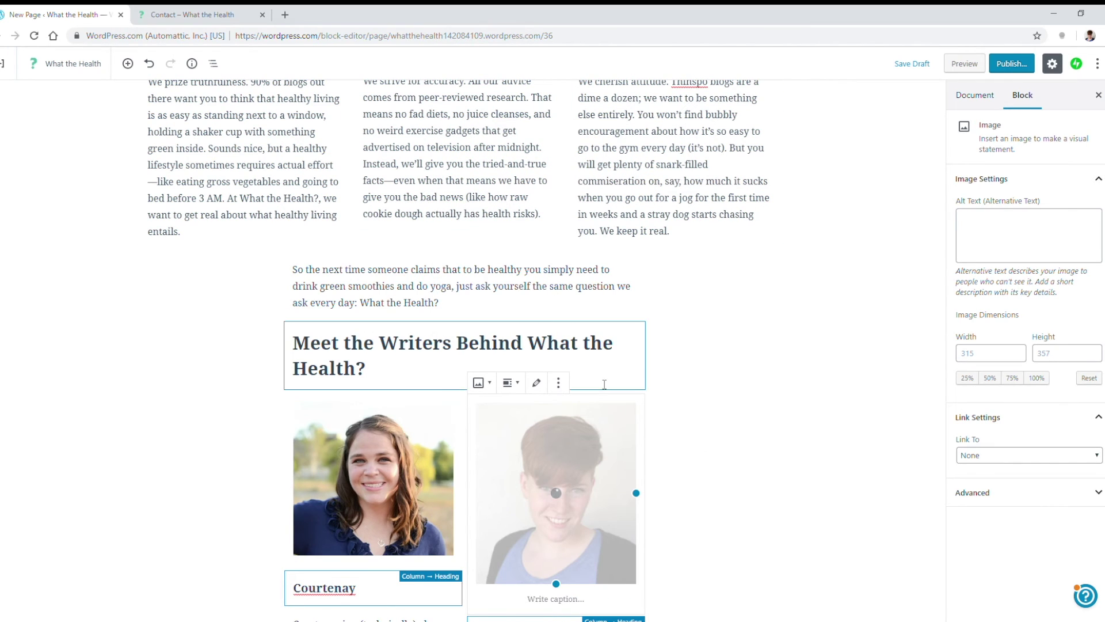
# - Resize the second writer's photo to 229 by 260 pixels, matching the height of the first writer's photo
pyautogui.scroll(-1, 772, 409)
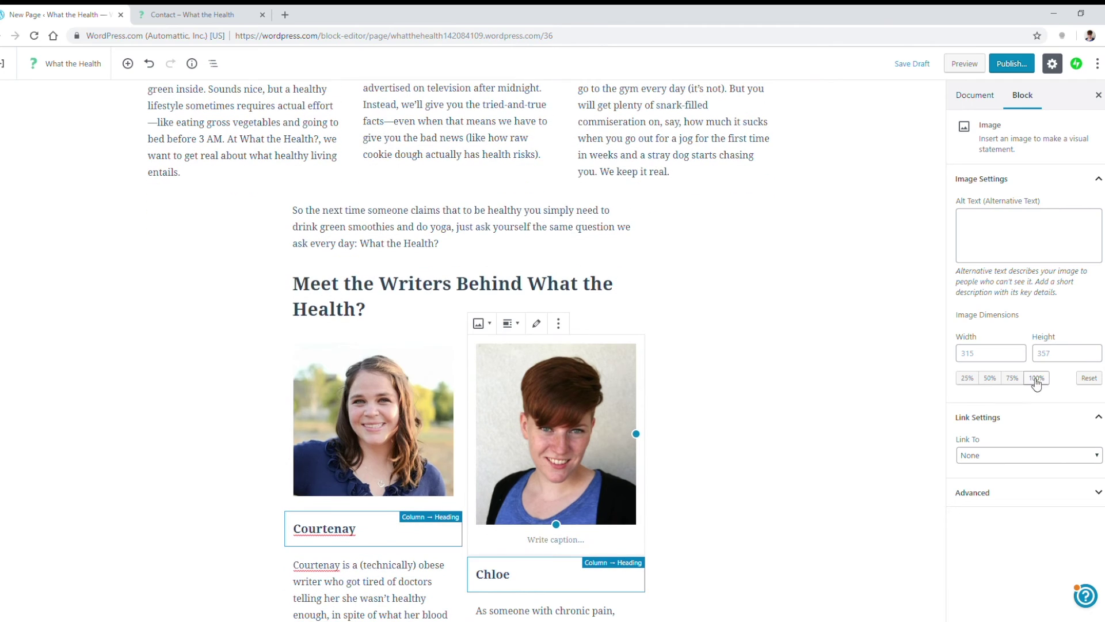
pyautogui.click(967, 378)
pyautogui.click(1013, 379)
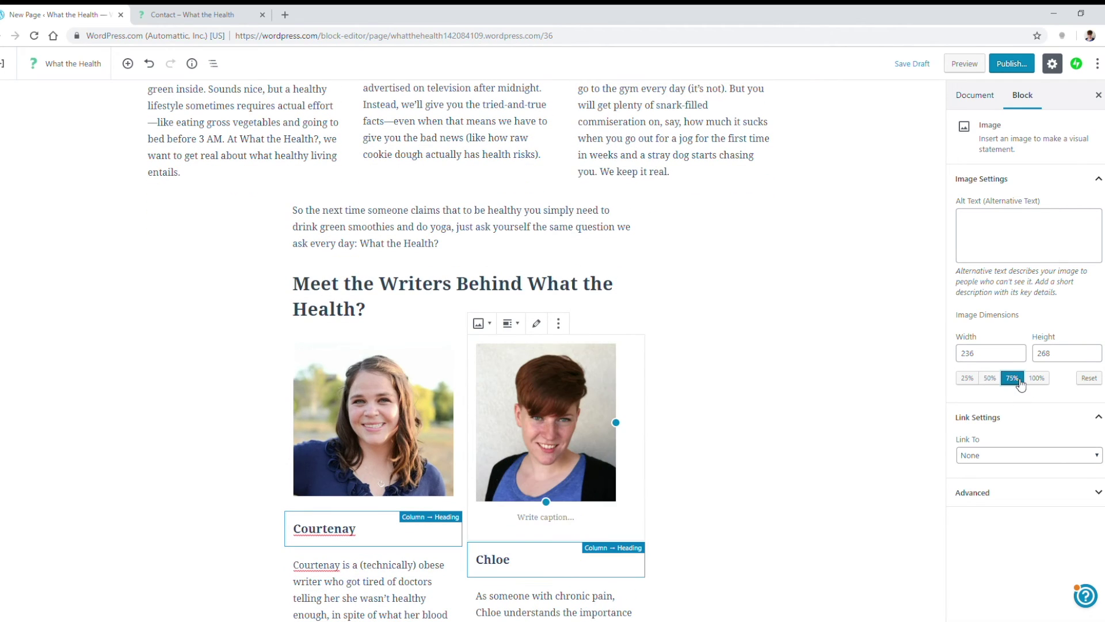
pyautogui.click(990, 378)
pyautogui.hotkey('ctrl', 'z')
pyautogui.moveTo(546, 502); pyautogui.dragTo(550, 500)
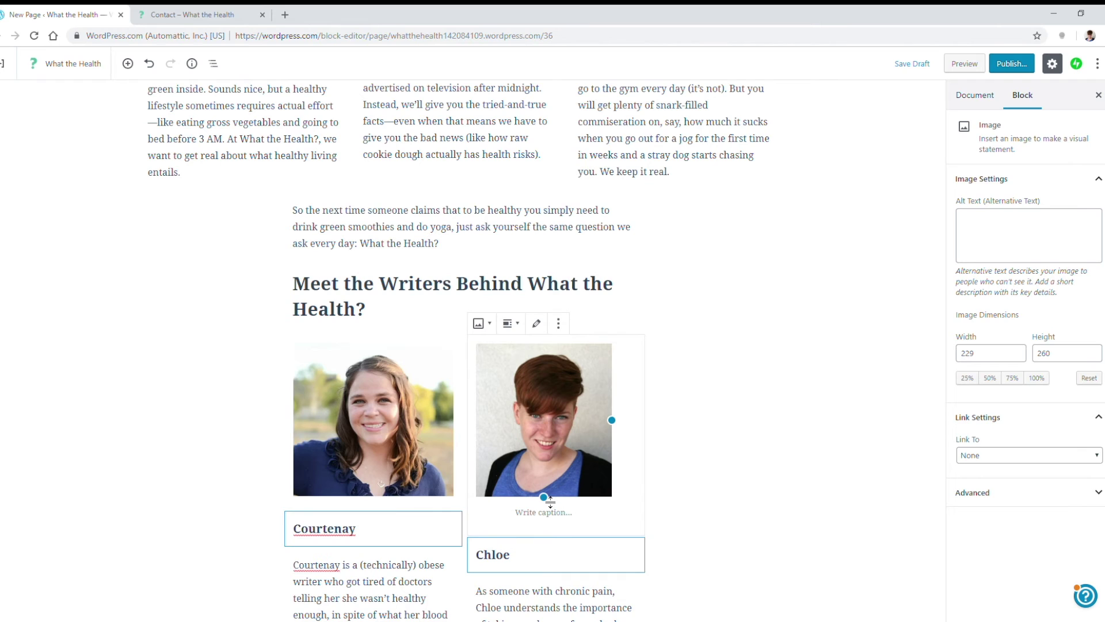
pyautogui.click(733, 489)
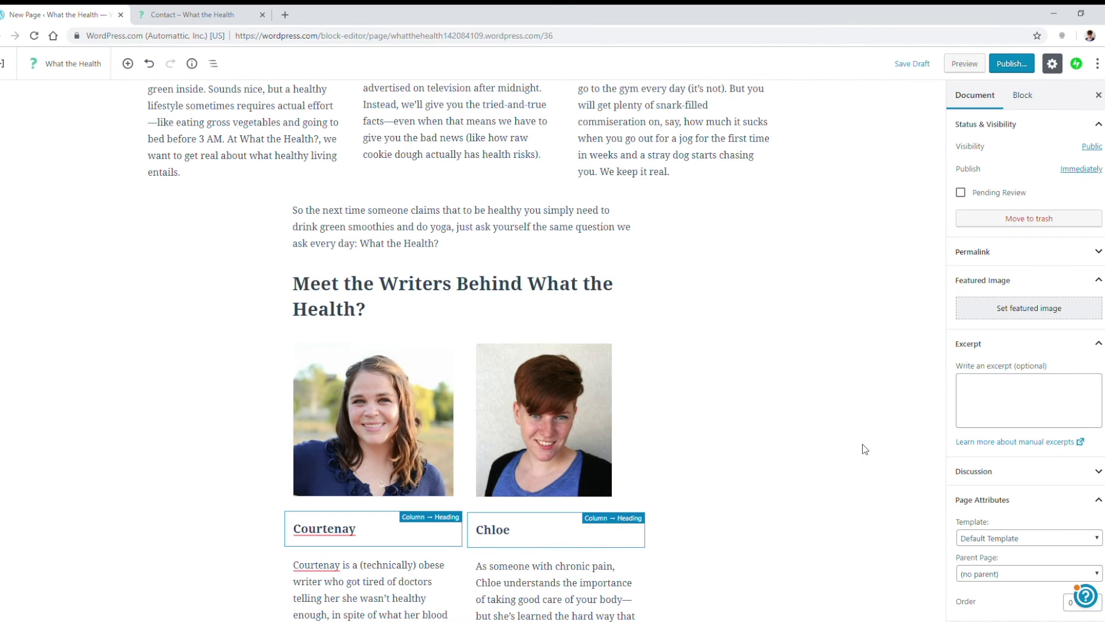
pyautogui.click(624, 447)
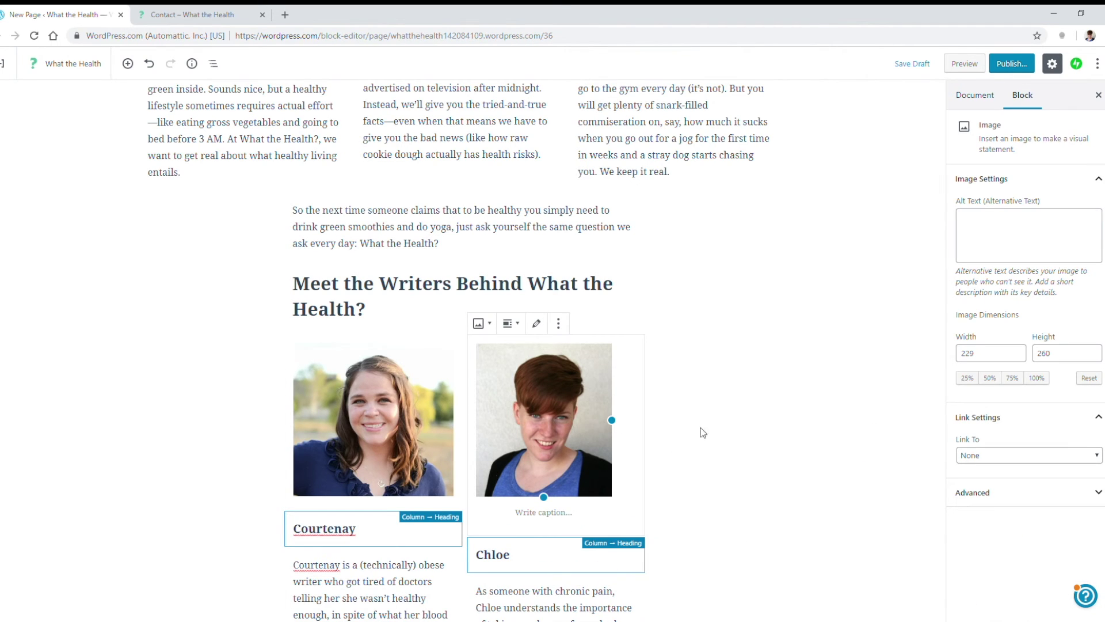
# - Preview the About page and check the three-column intro and the writers' photos and bios
pyautogui.scroll(-4, 751, 438)
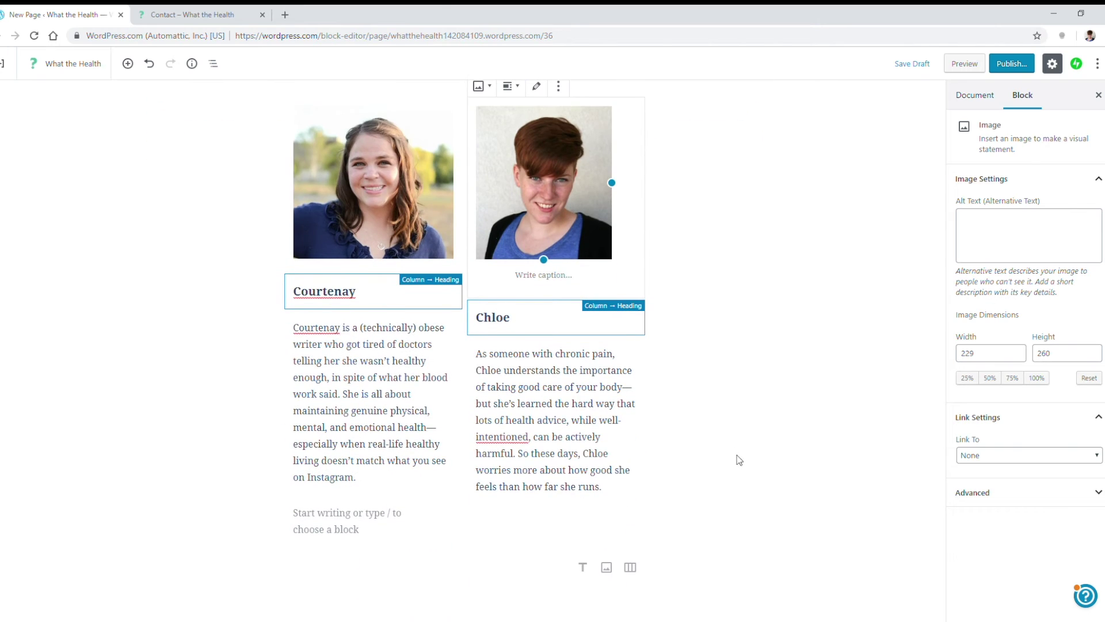
pyautogui.moveTo(355, 476); pyautogui.dragTo(378, 521)
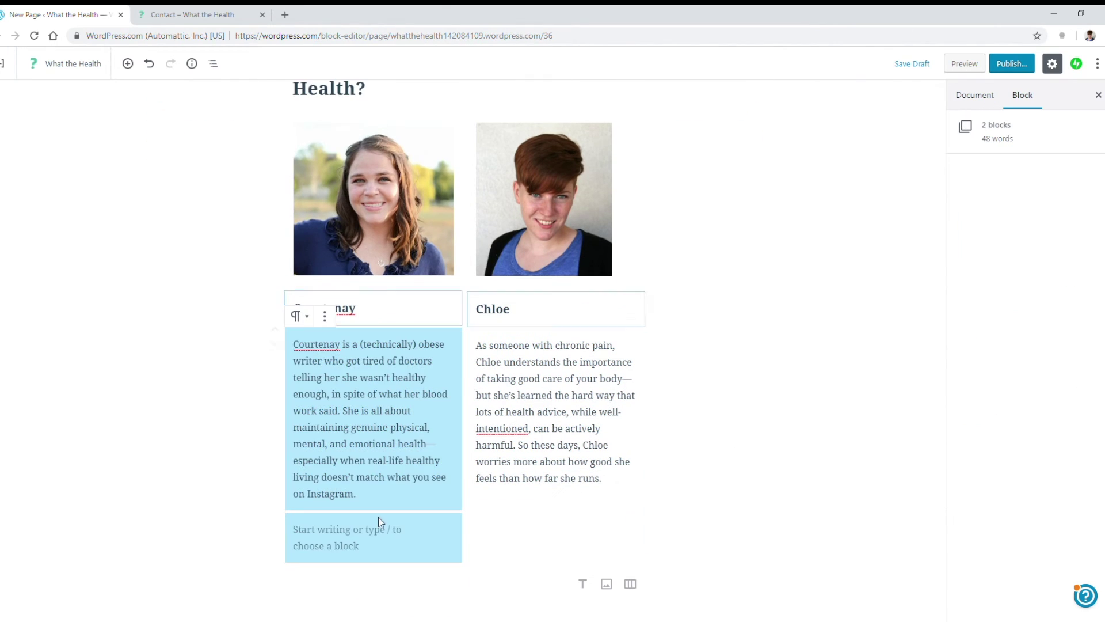
pyautogui.click(378, 521)
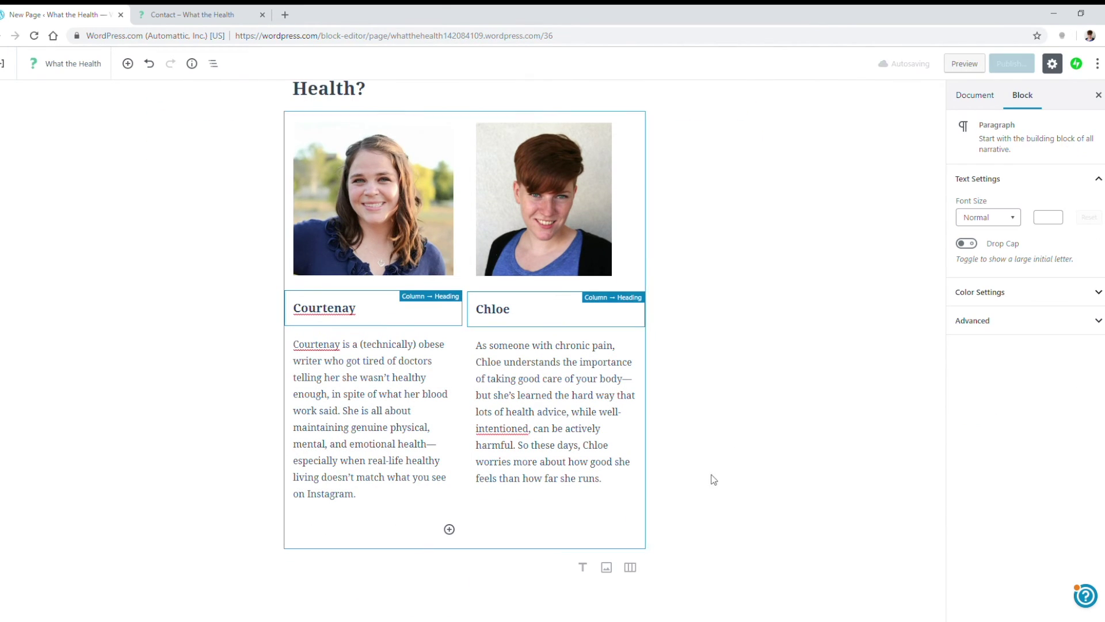
pyautogui.scroll(3, 731, 477)
pyautogui.scroll(5, 709, 453)
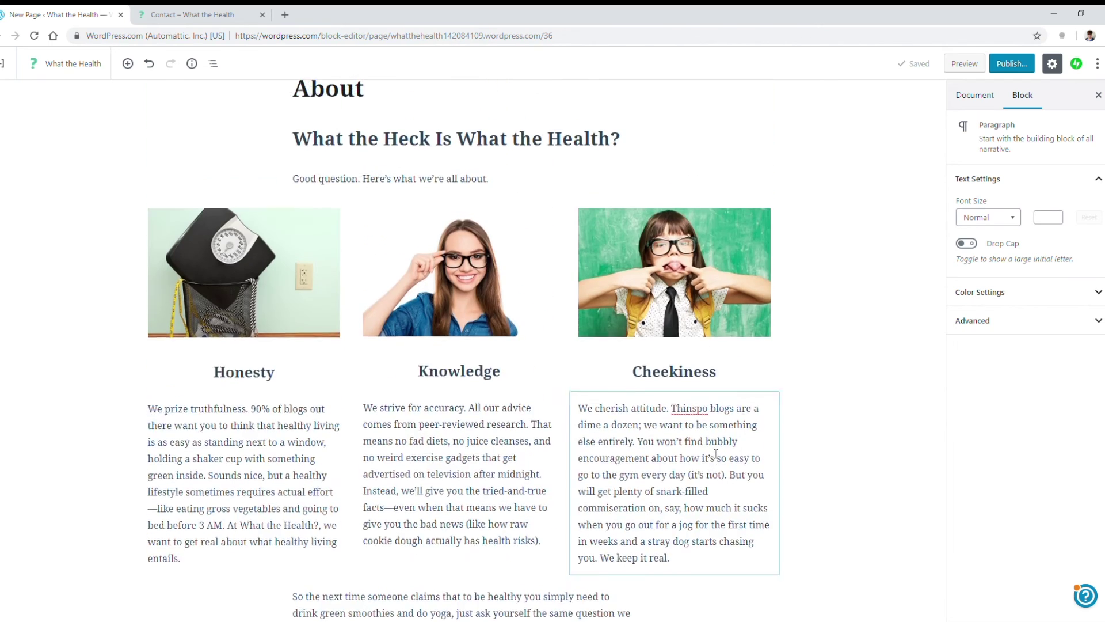
pyautogui.click(964, 64)
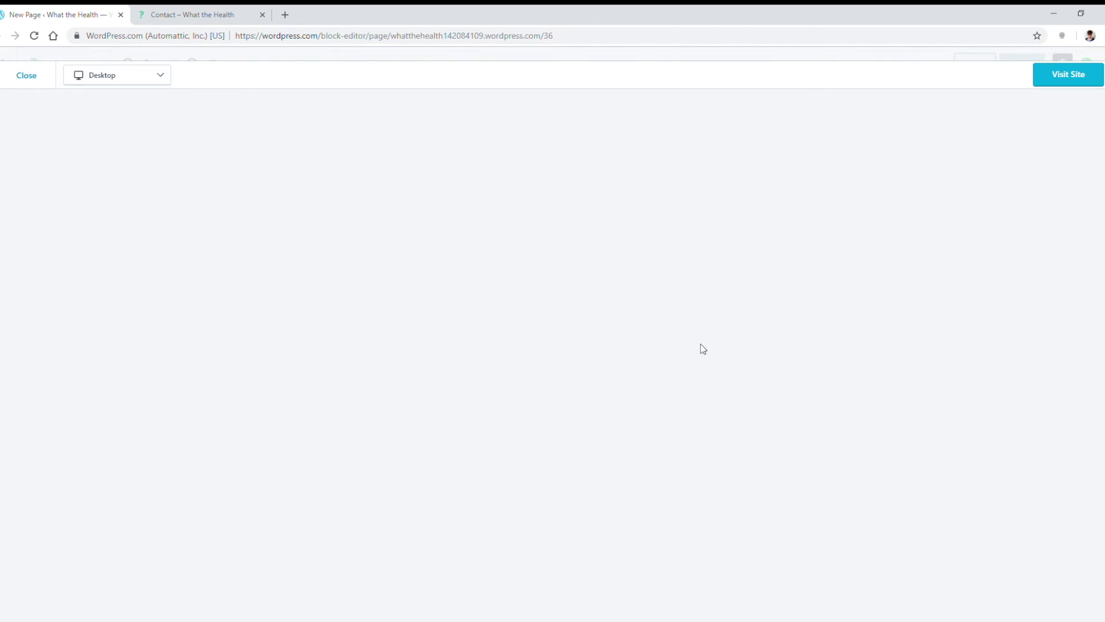
pyautogui.scroll(-5, 851, 340)
pyautogui.scroll(-1, 927, 326)
pyautogui.scroll(-8, 587, 436)
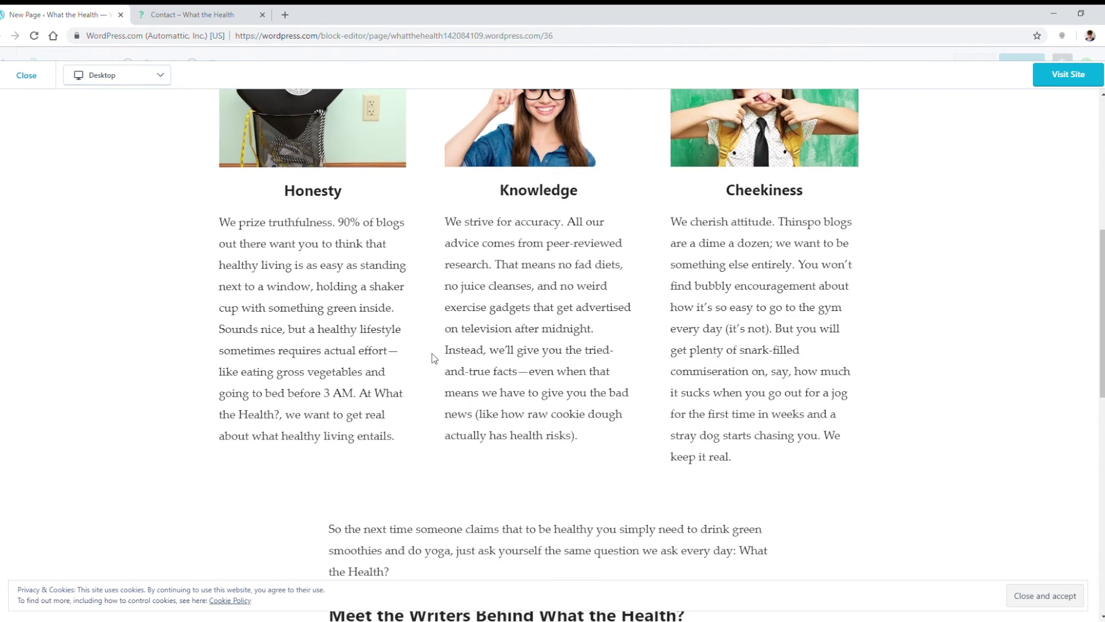
pyautogui.scroll(-4, 433, 317)
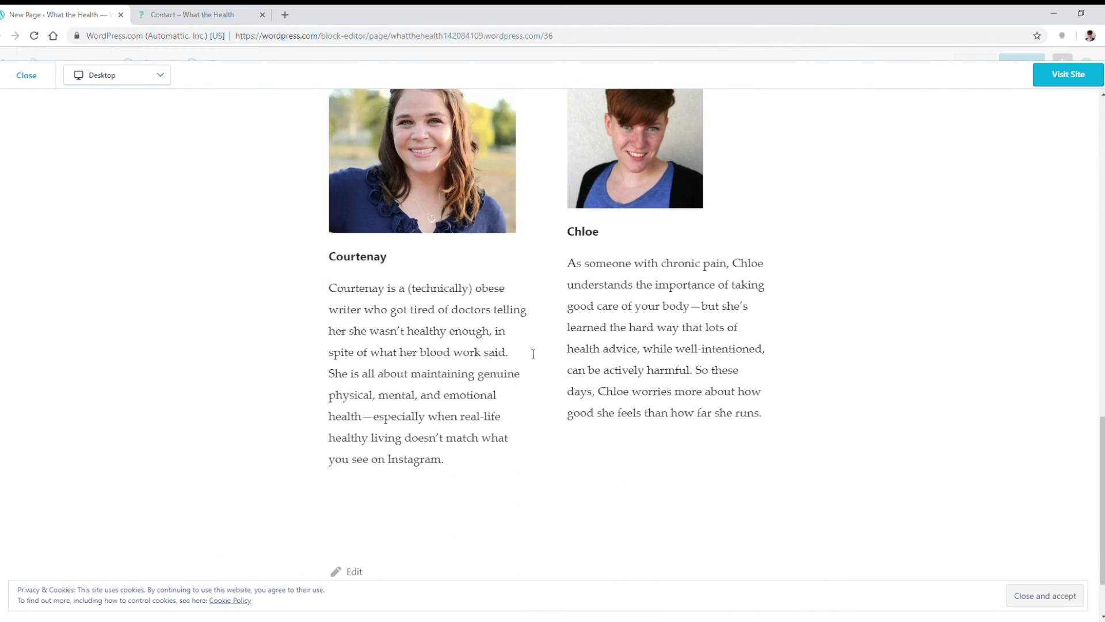
pyautogui.scroll(3, 414, 357)
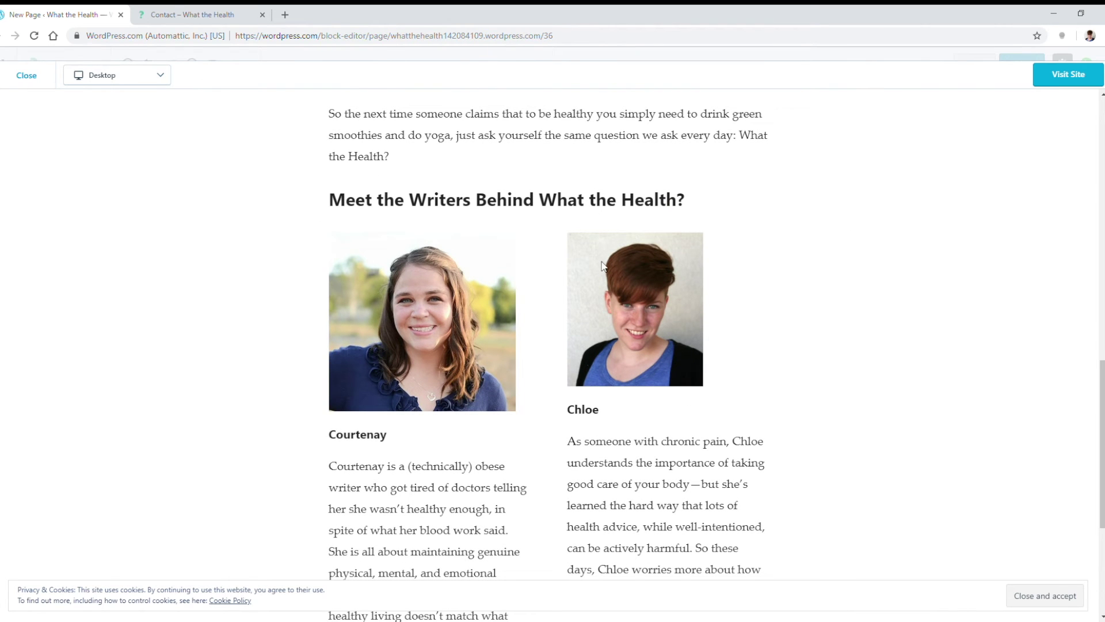
# - Leave the preview and scale the second writer's photo to 75%
pyautogui.click(33, 81)
pyautogui.scroll(-9, 814, 456)
pyautogui.click(508, 311)
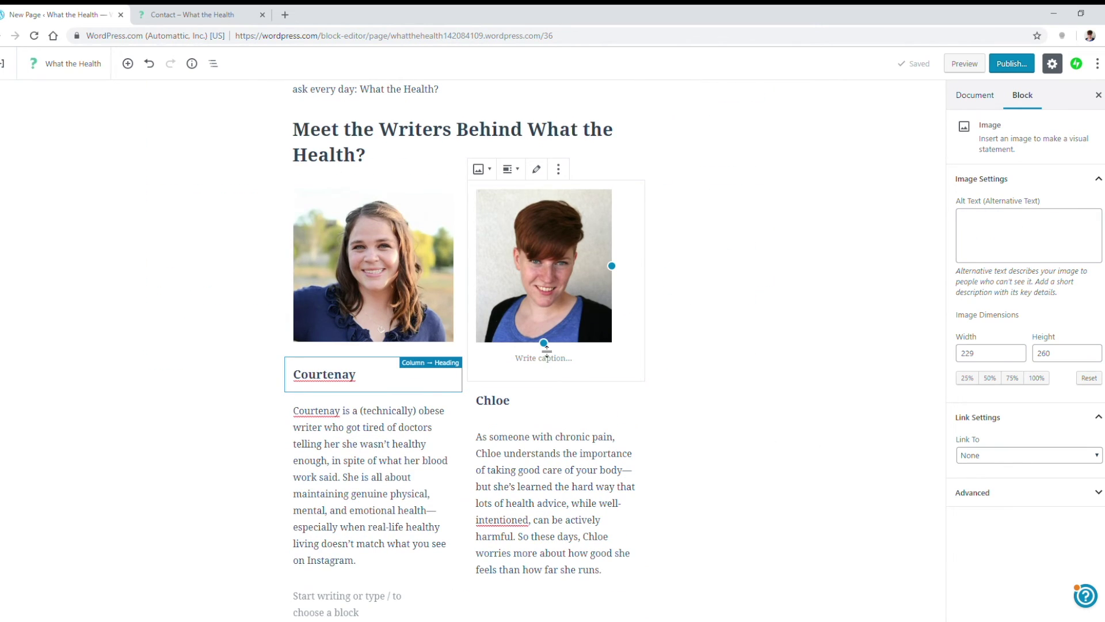
pyautogui.click(1016, 380)
pyautogui.scroll(10, 854, 288)
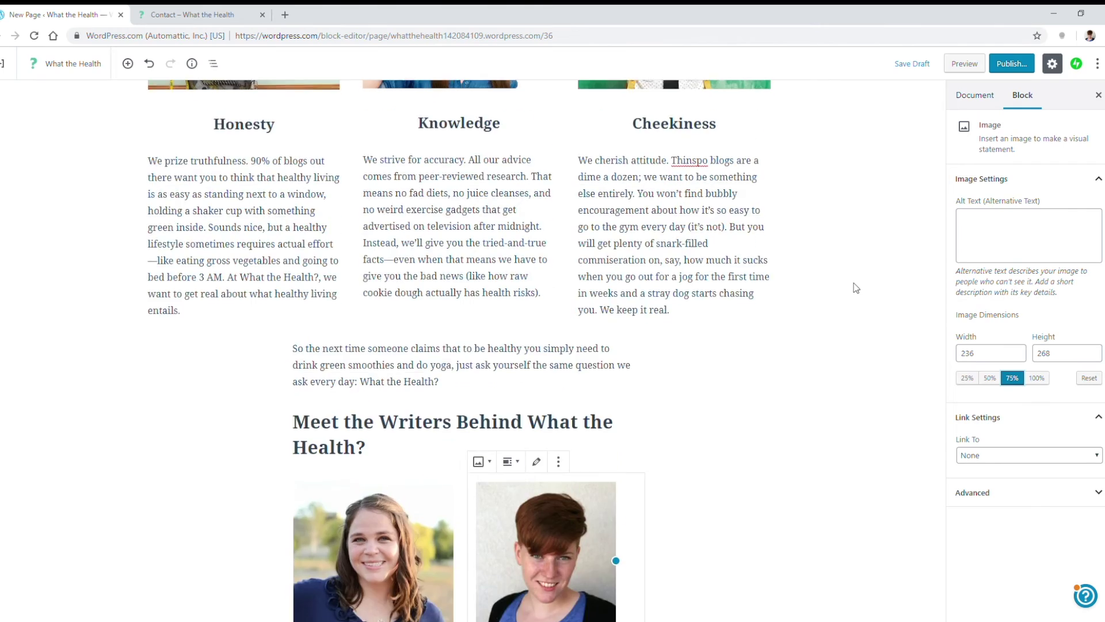
# - Publish the About page and view it on the live site
pyautogui.click(1011, 63)
pyautogui.click(1036, 65)
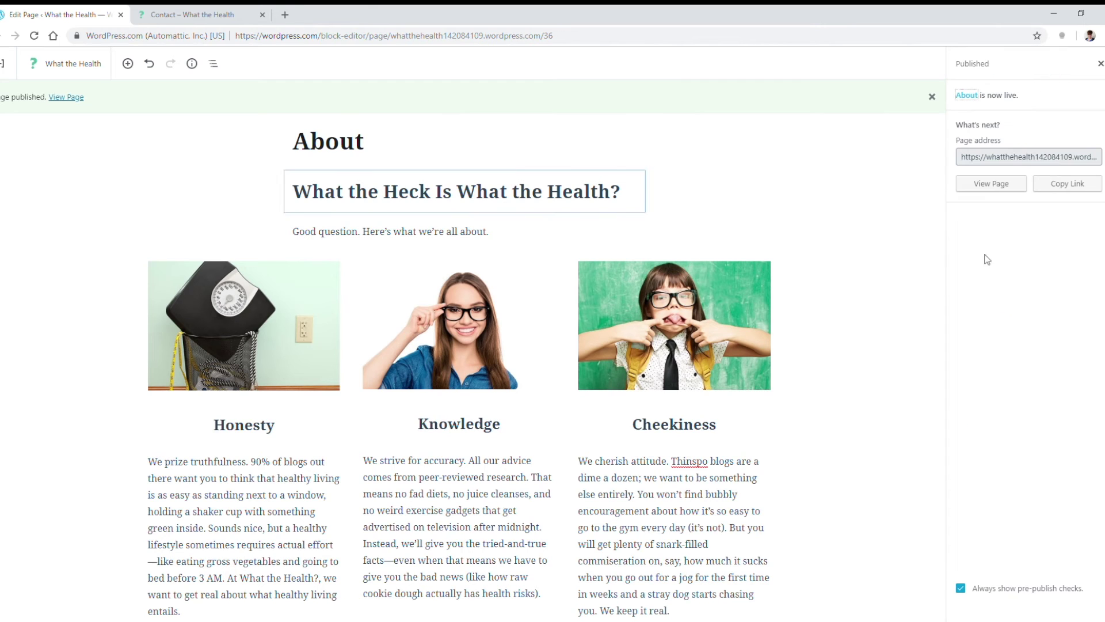
pyautogui.click(991, 184)
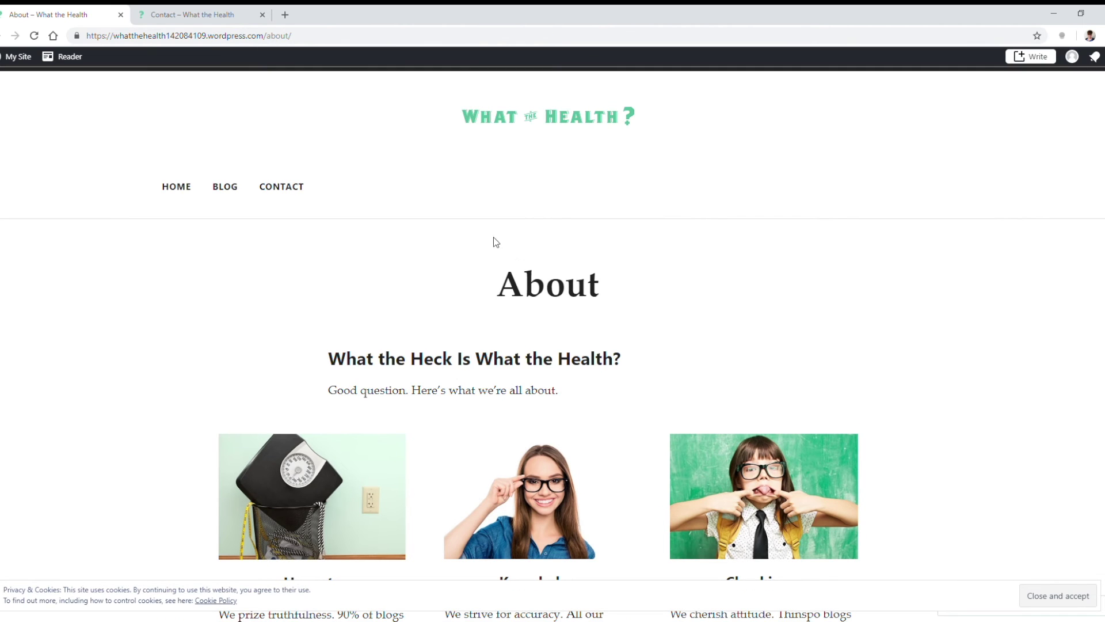
# - Leave the page editor and add the About page to the site's Primary menu in the Customizer
pyautogui.click(2, 36)
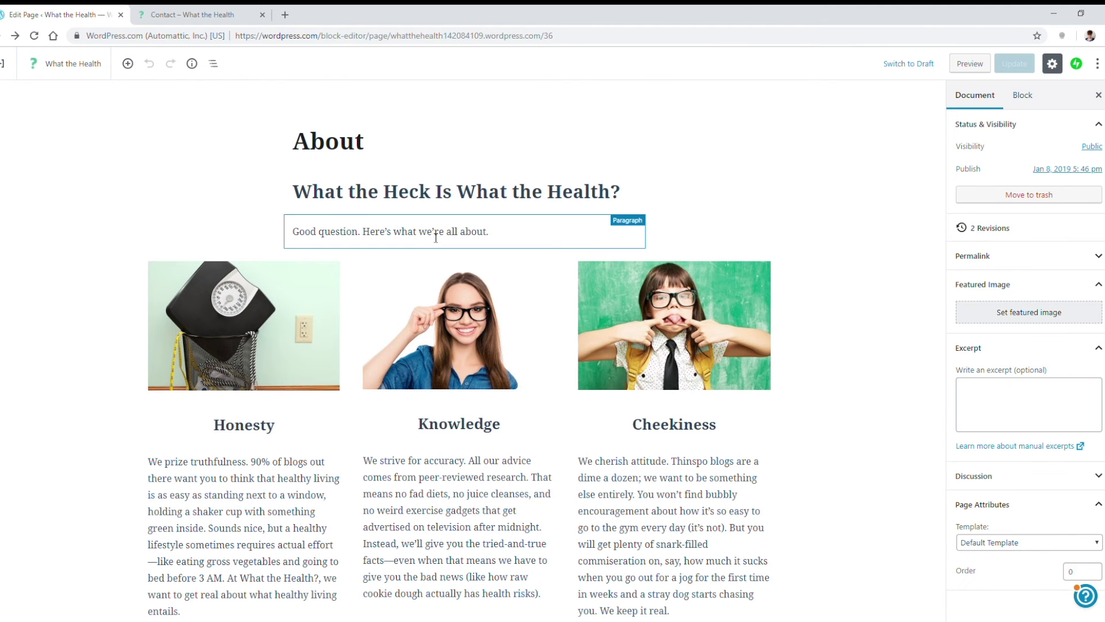
pyautogui.click(4, 62)
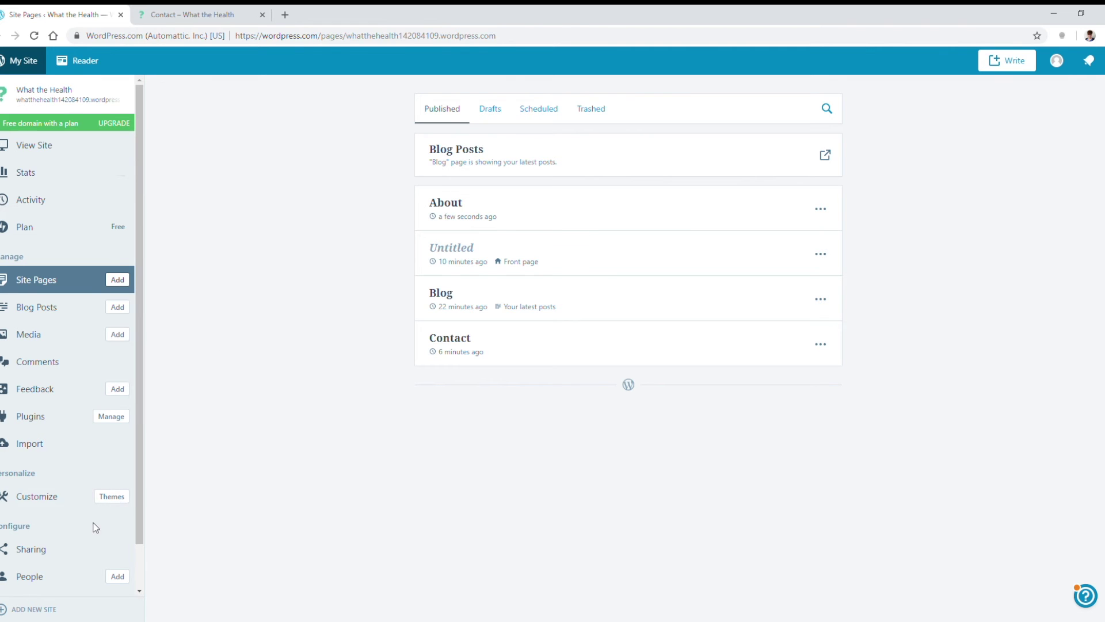
pyautogui.click(32, 498)
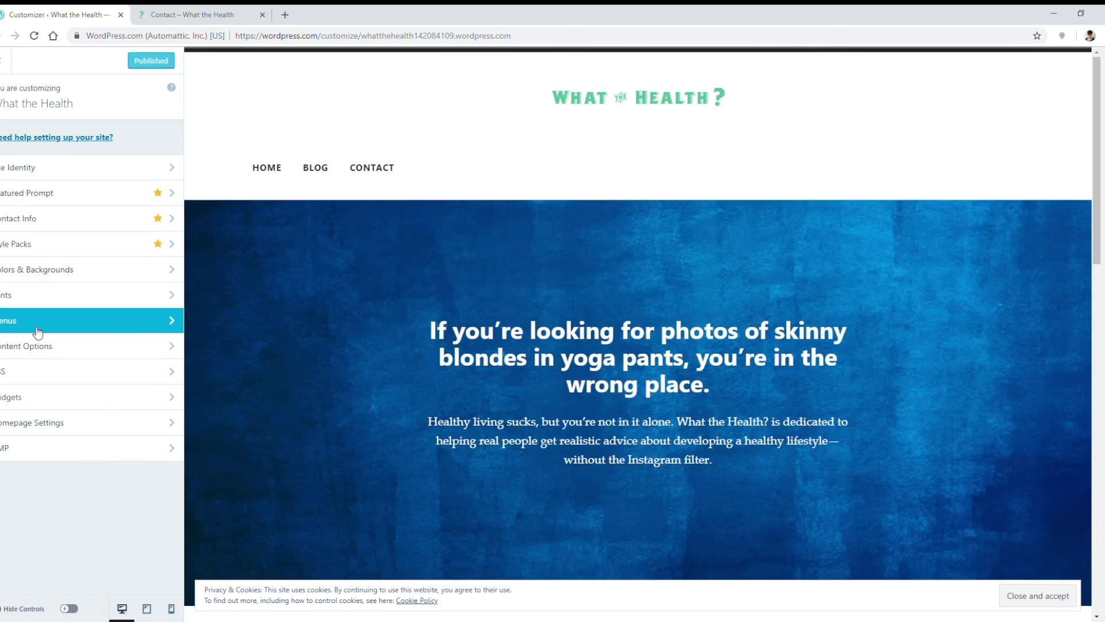
pyautogui.click(27, 326)
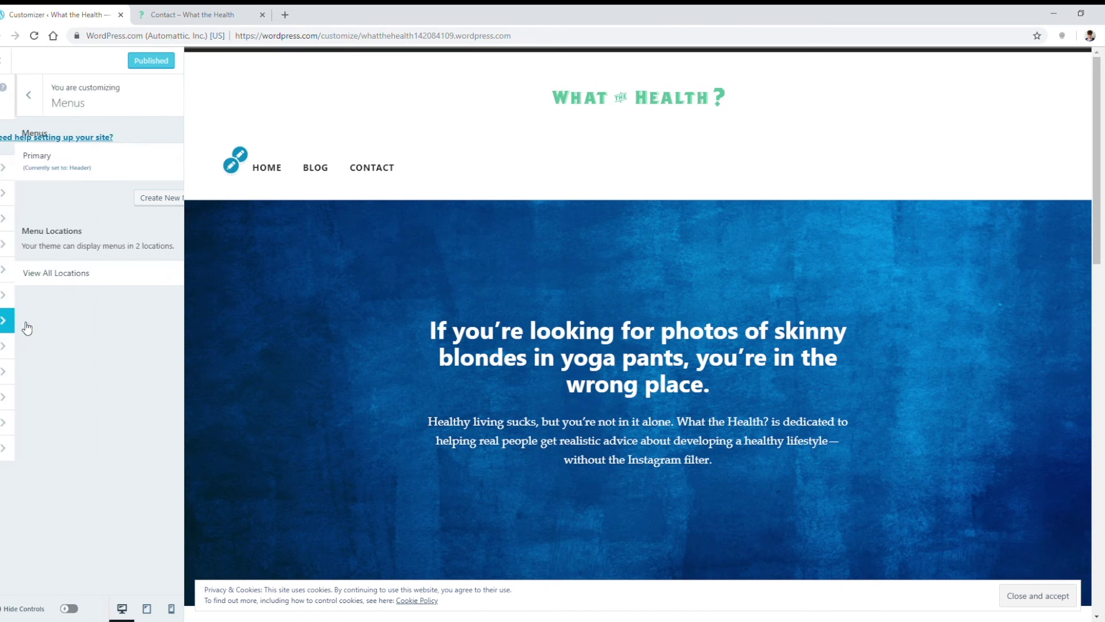
pyautogui.click(76, 173)
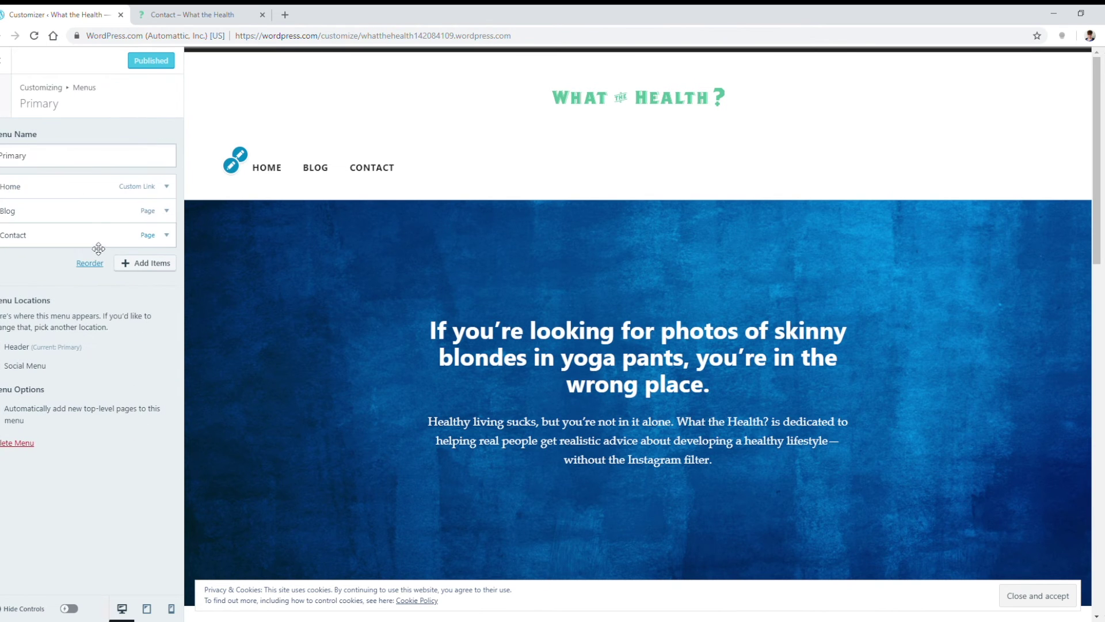
pyautogui.click(140, 264)
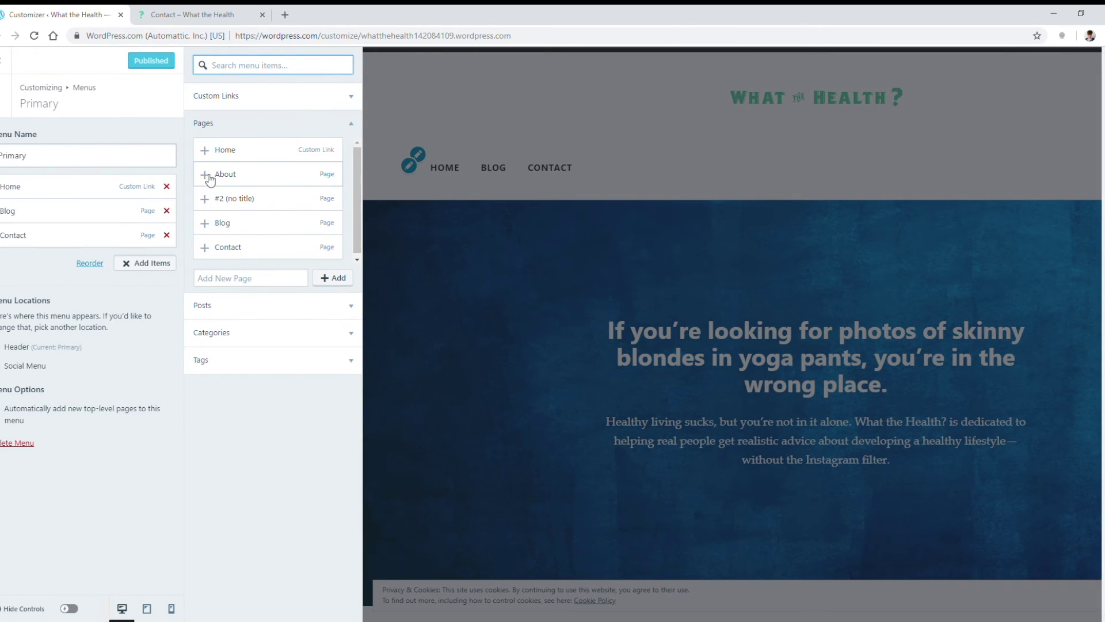
pyautogui.click(208, 176)
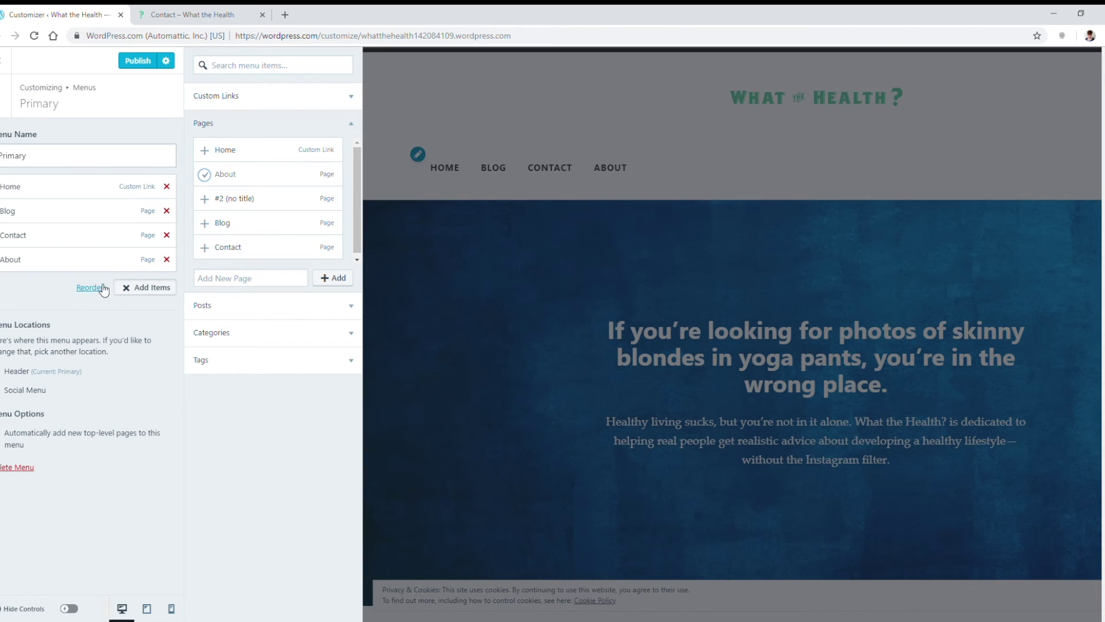
# - Reorder the Primary menu as Home, About, Contact, Blog and publish the change
pyautogui.click(90, 287)
pyautogui.click(114, 260)
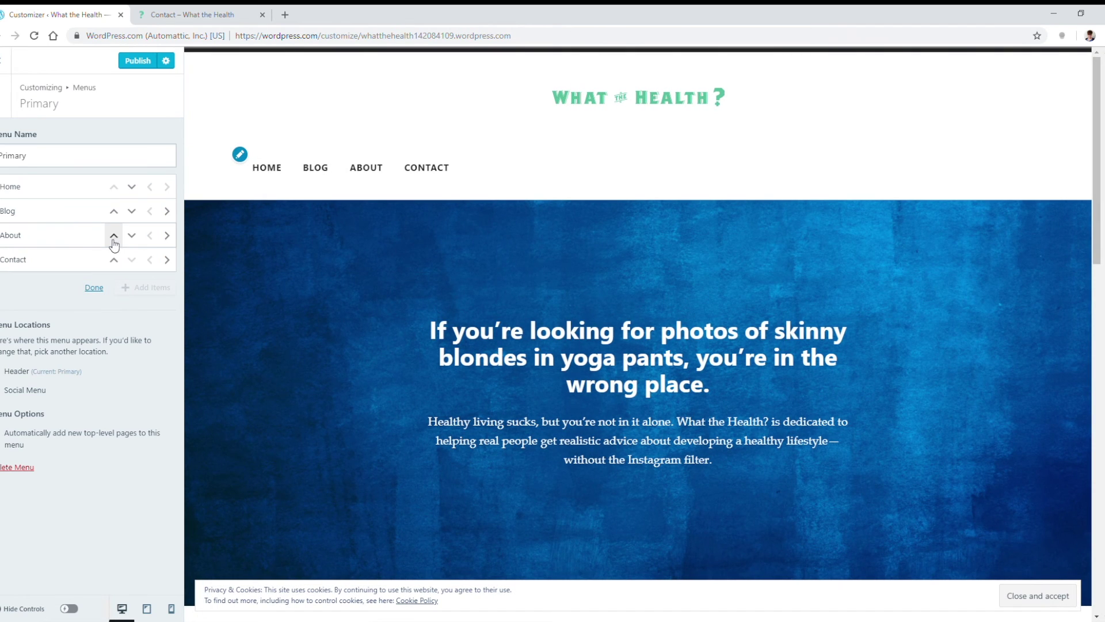
pyautogui.click(114, 236)
pyautogui.click(113, 260)
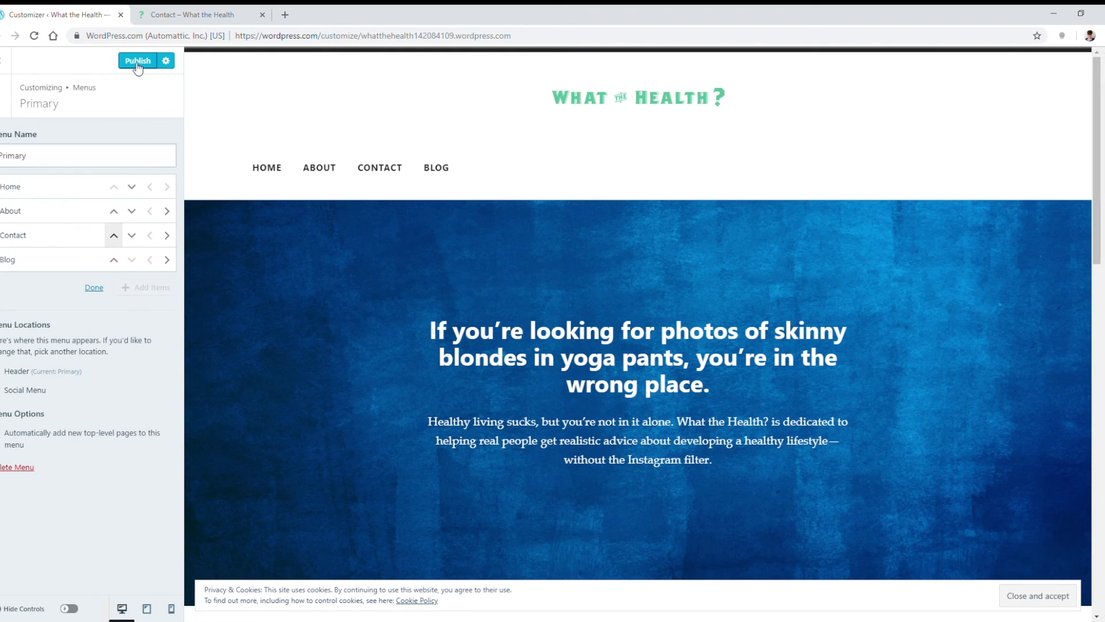
pyautogui.click(137, 64)
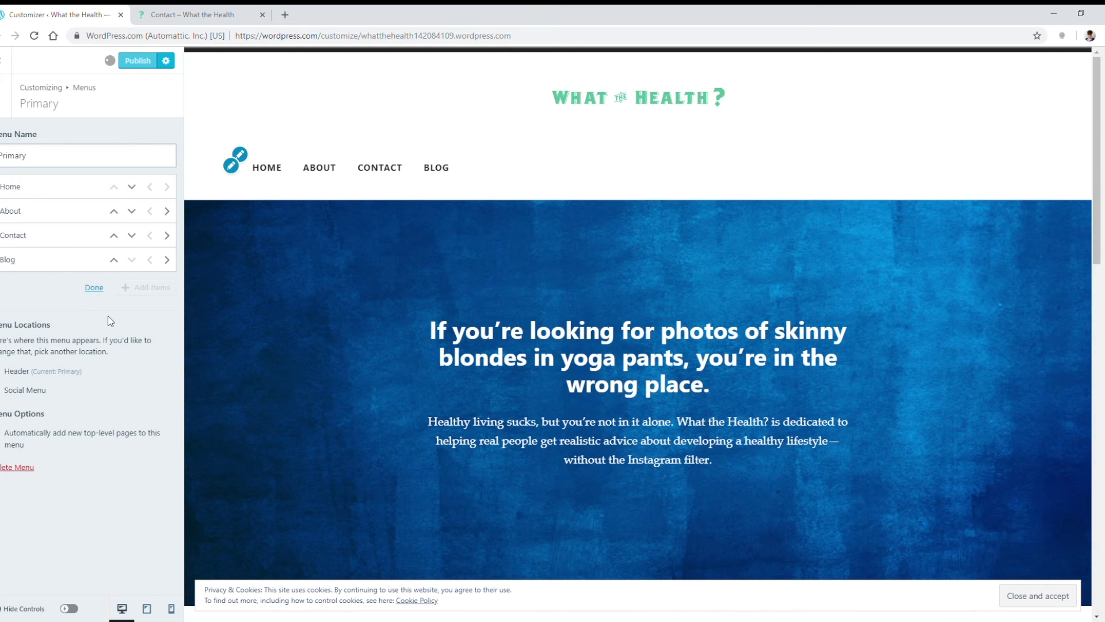
# - Reload the live site and test the About, Contact and Home links in its navigation
pyautogui.click(190, 14)
pyautogui.click(34, 35)
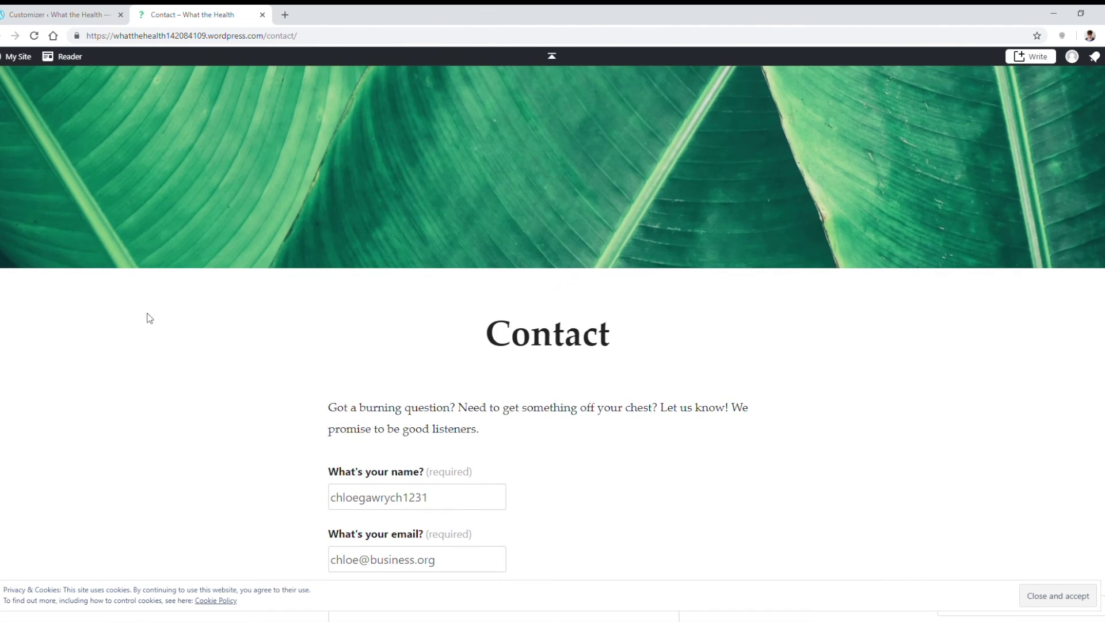
pyautogui.scroll(10, 147, 316)
pyautogui.click(233, 185)
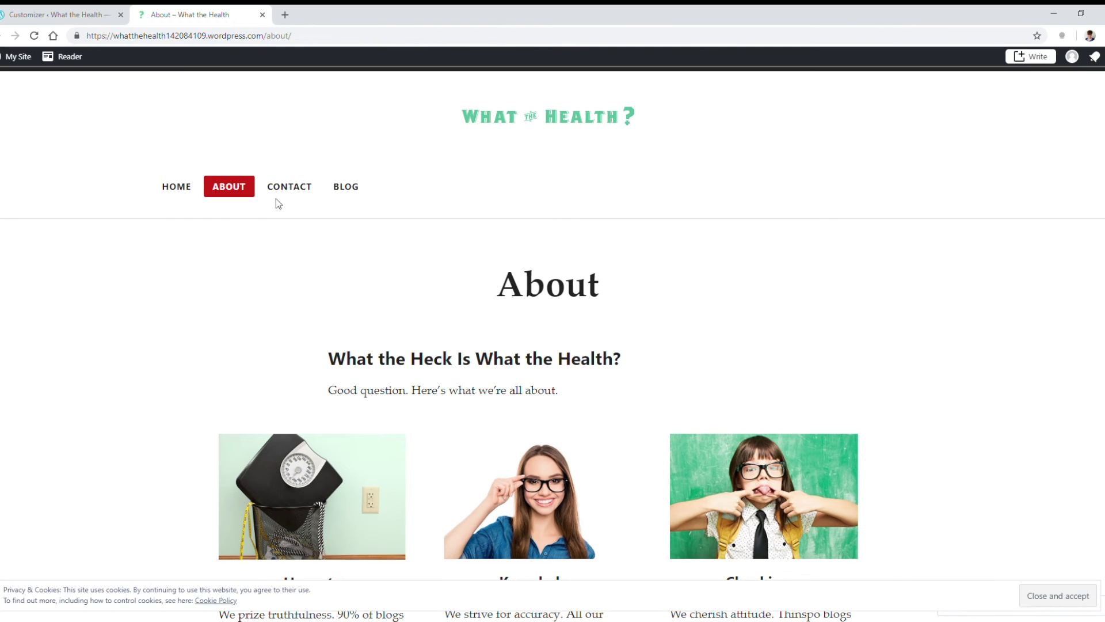
pyautogui.click(283, 192)
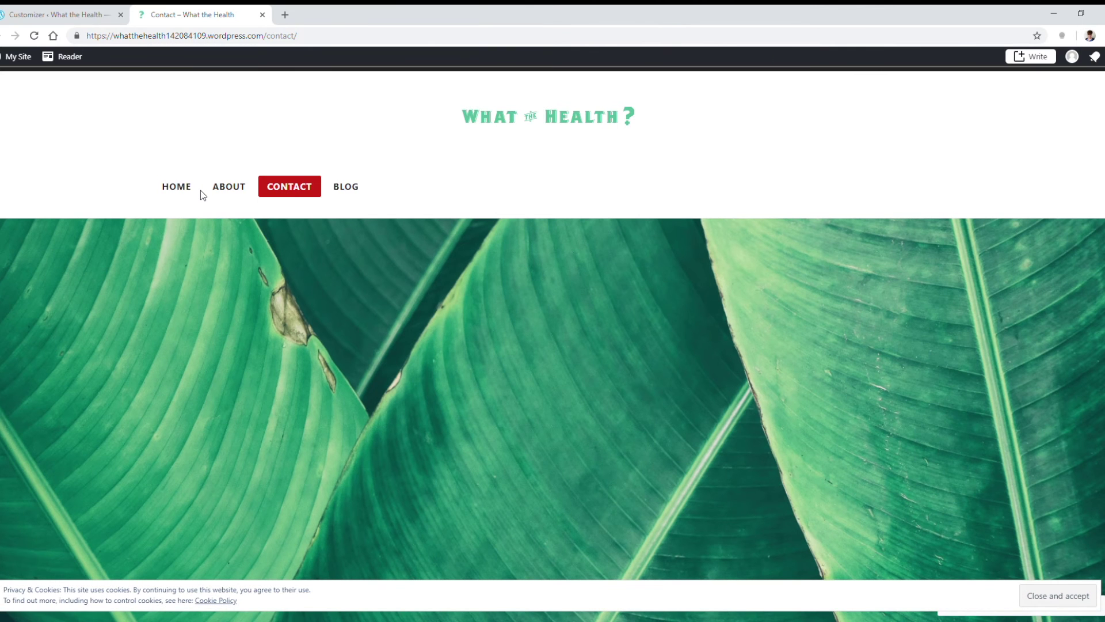
pyautogui.click(198, 188)
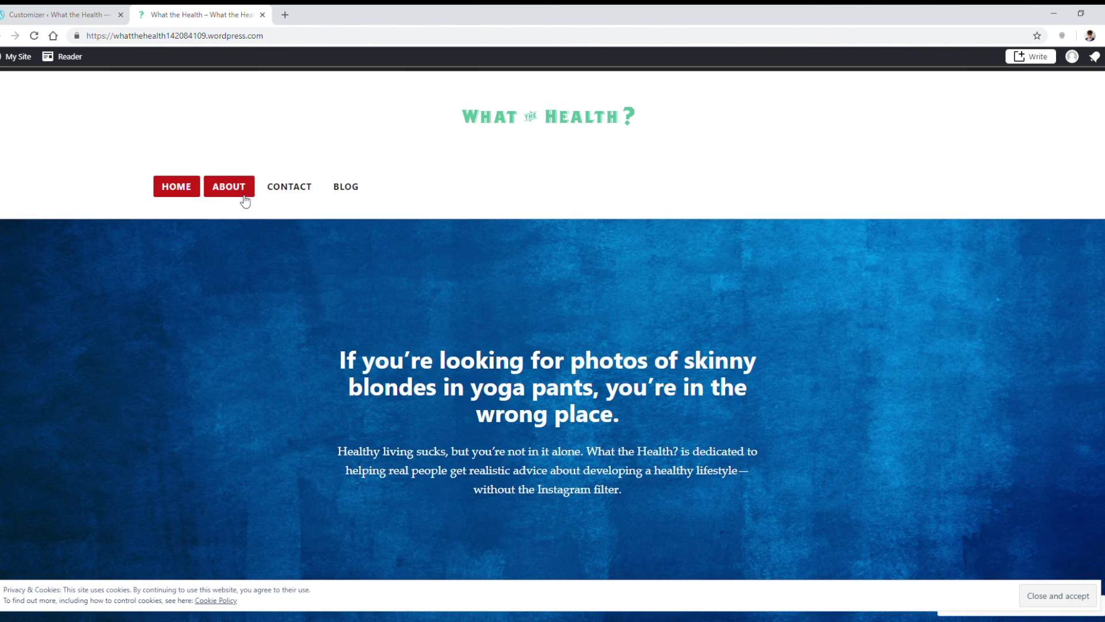
pyautogui.click(241, 193)
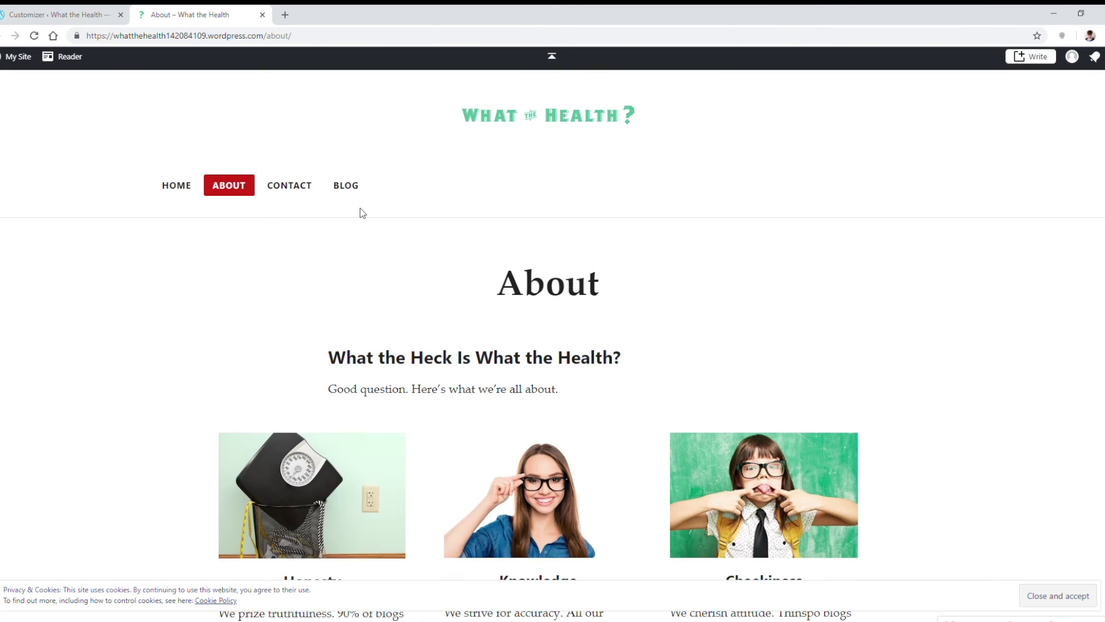
# - Exit the Customizer and move the blog post "The Journey Begins" to the trash
pyautogui.click(109, 13)
pyautogui.click(13, 97)
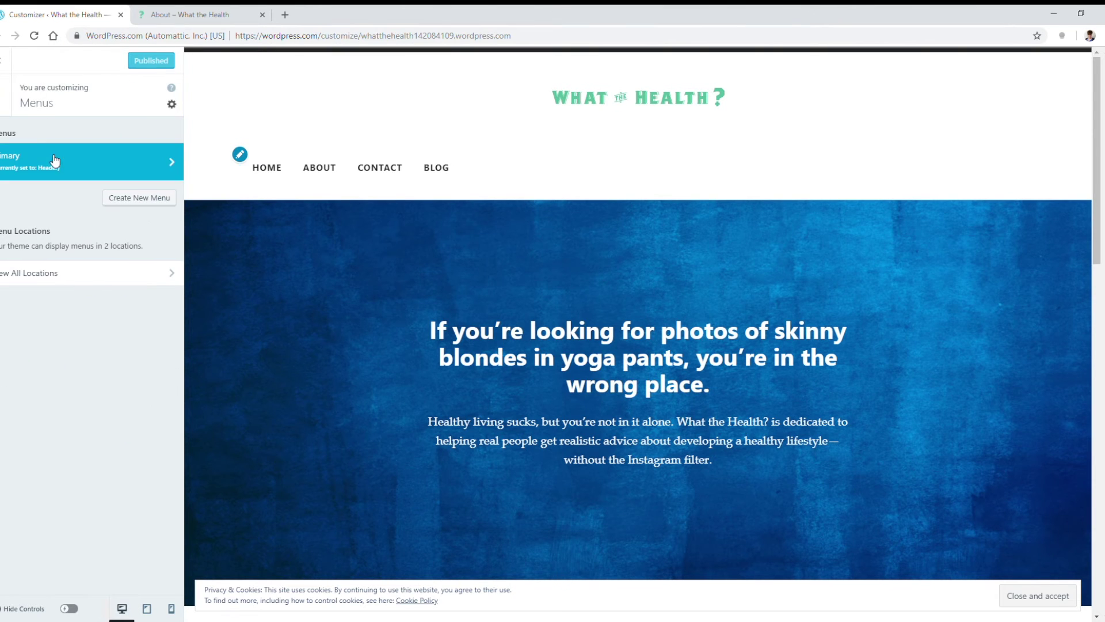
pyautogui.click(5, 95)
pyautogui.click(3, 68)
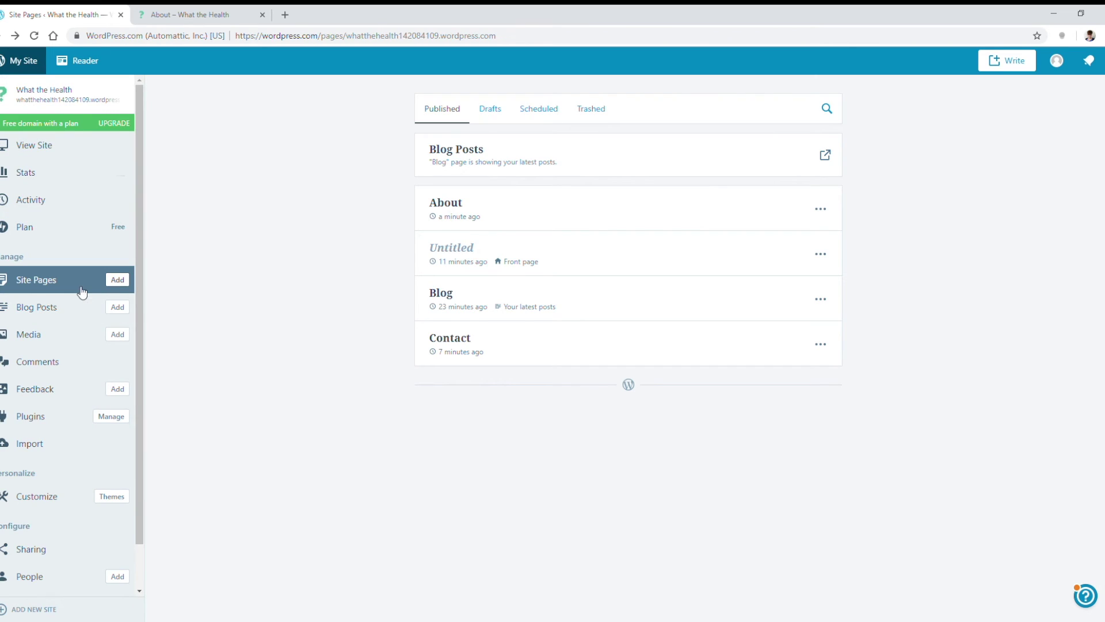
pyautogui.click(55, 309)
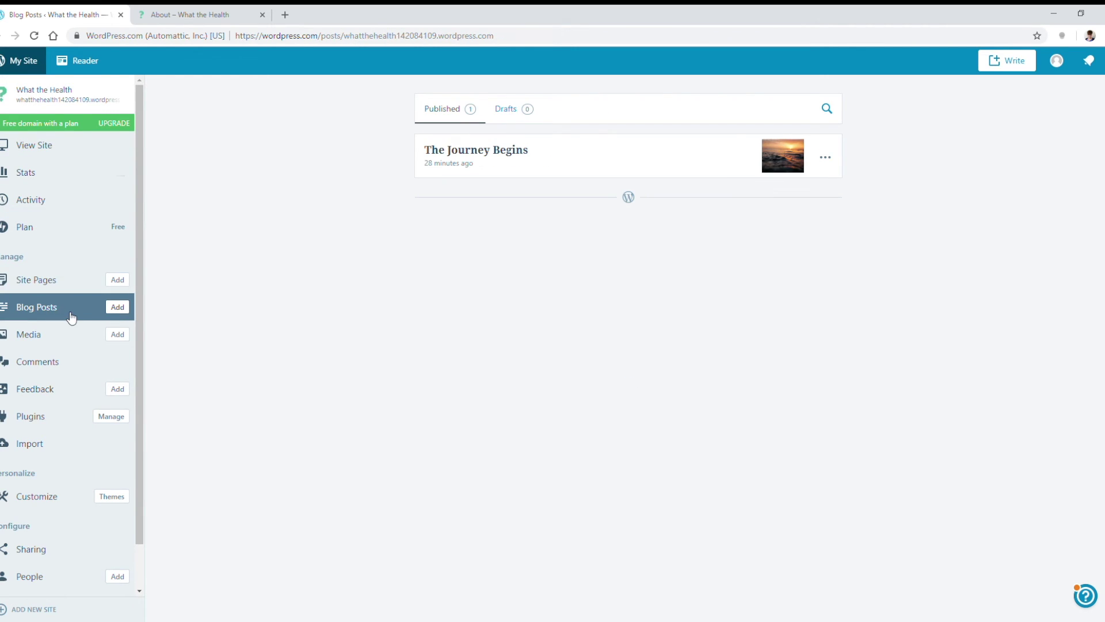
pyautogui.click(825, 157)
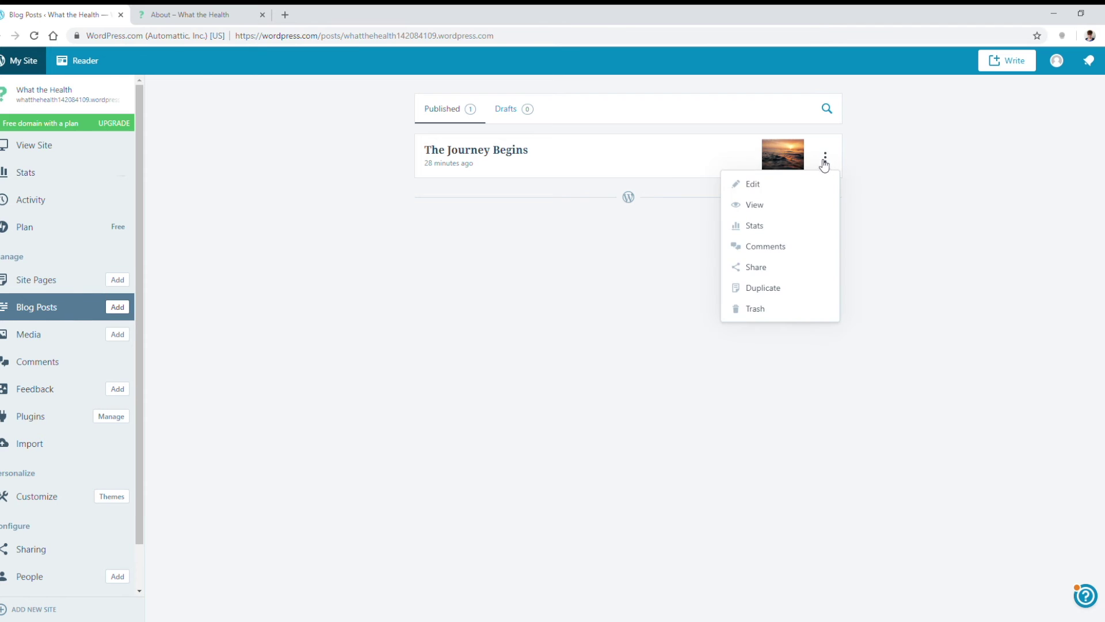
pyautogui.click(784, 308)
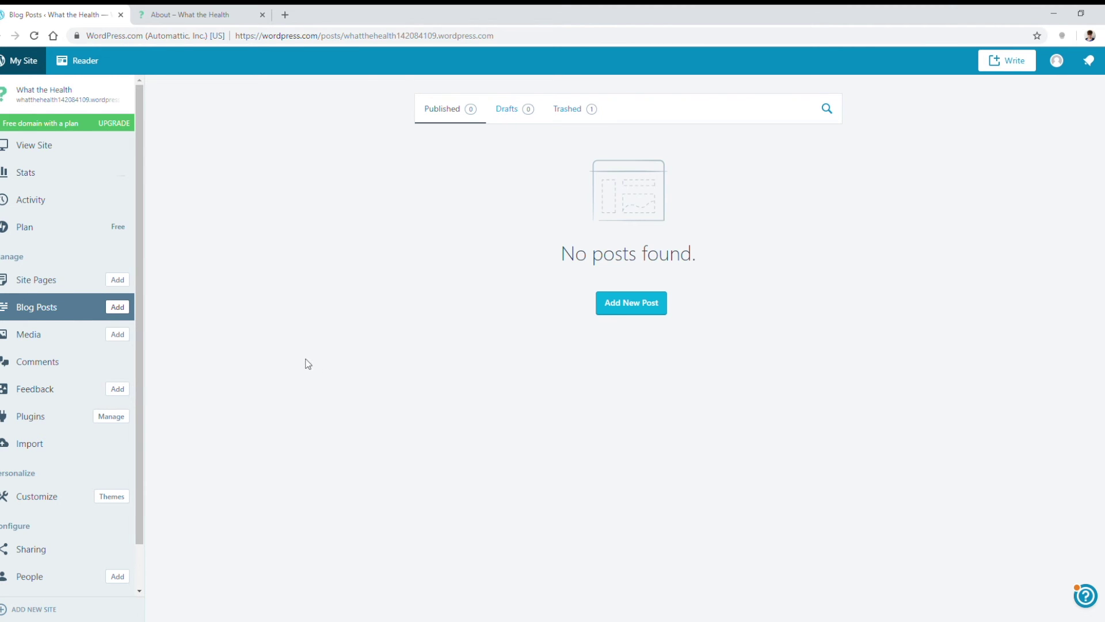
# - Create a blog post titled "3 Ways to Cook Vegetables That Will at Least Make You Feel Classy as You Choke Them Down"
pyautogui.click(626, 309)
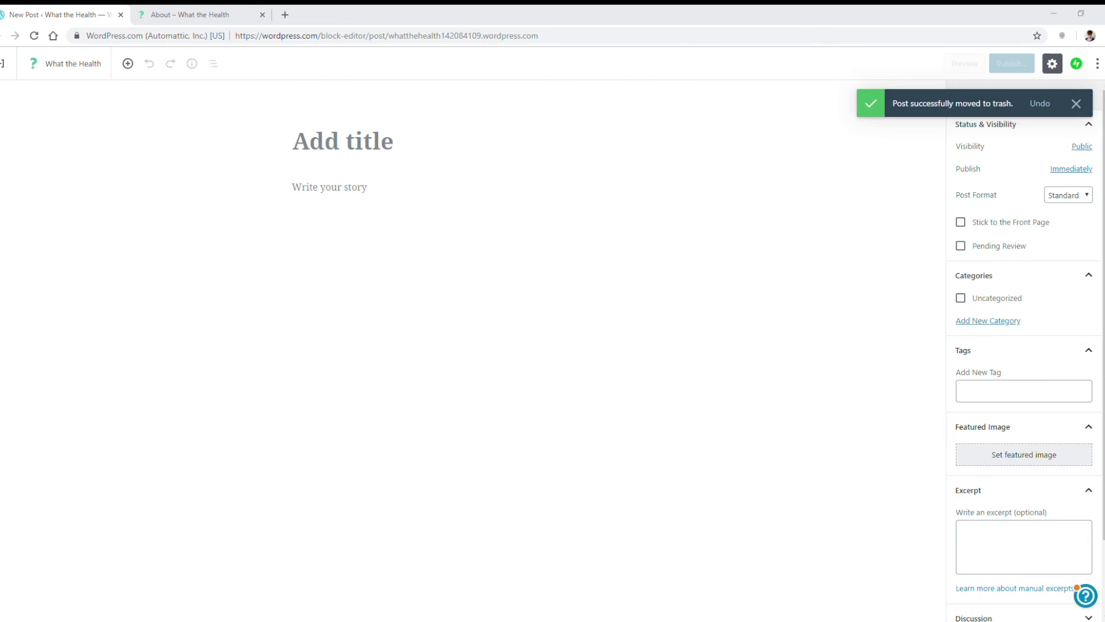
pyautogui.click(354, 135)
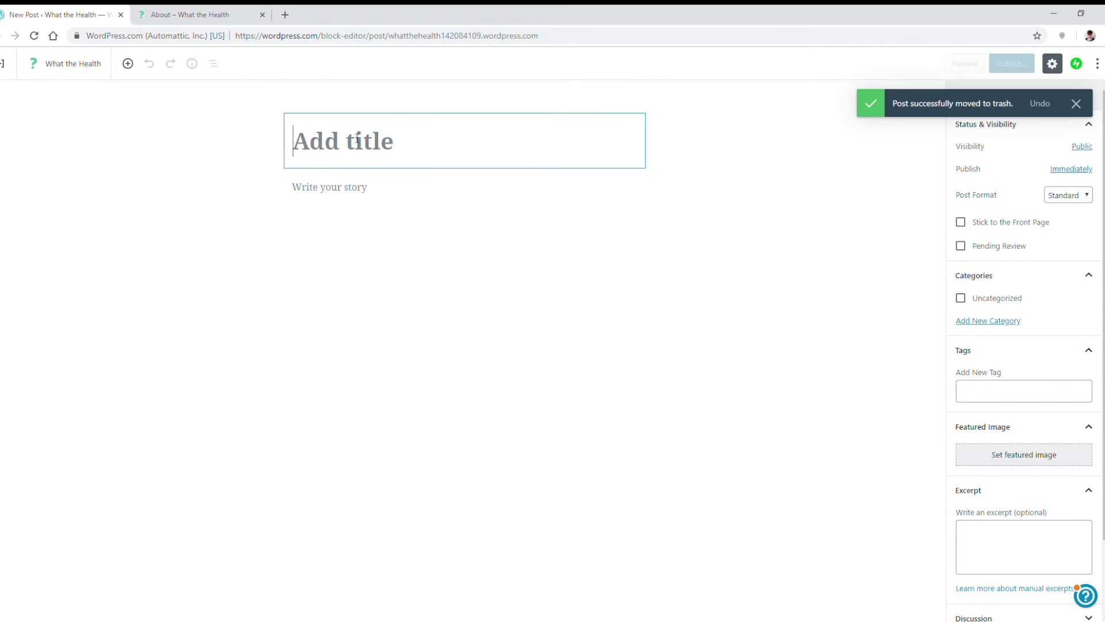
pyautogui.write('3 Ways to Cook Vegetables That Will at Least Make You Feel Classy as You Choke Them Down')
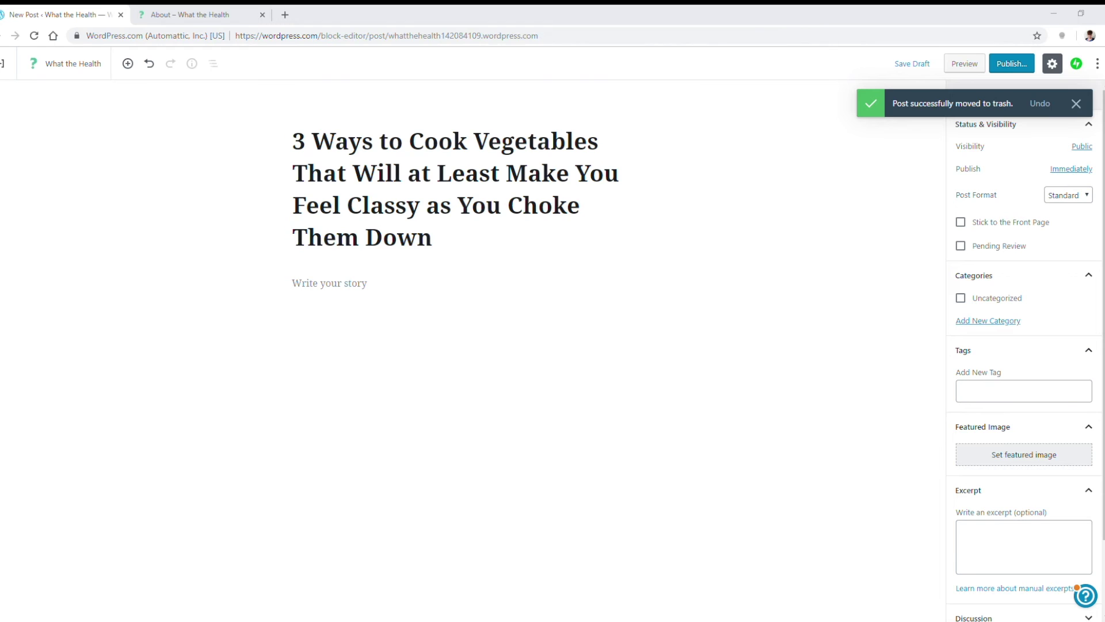
# - Paste the prepared article text on vegetable recipes into the post body and dismiss the trash notification
pyautogui.click(337, 291)
pyautogui.hotkey('ctrl', 'v')
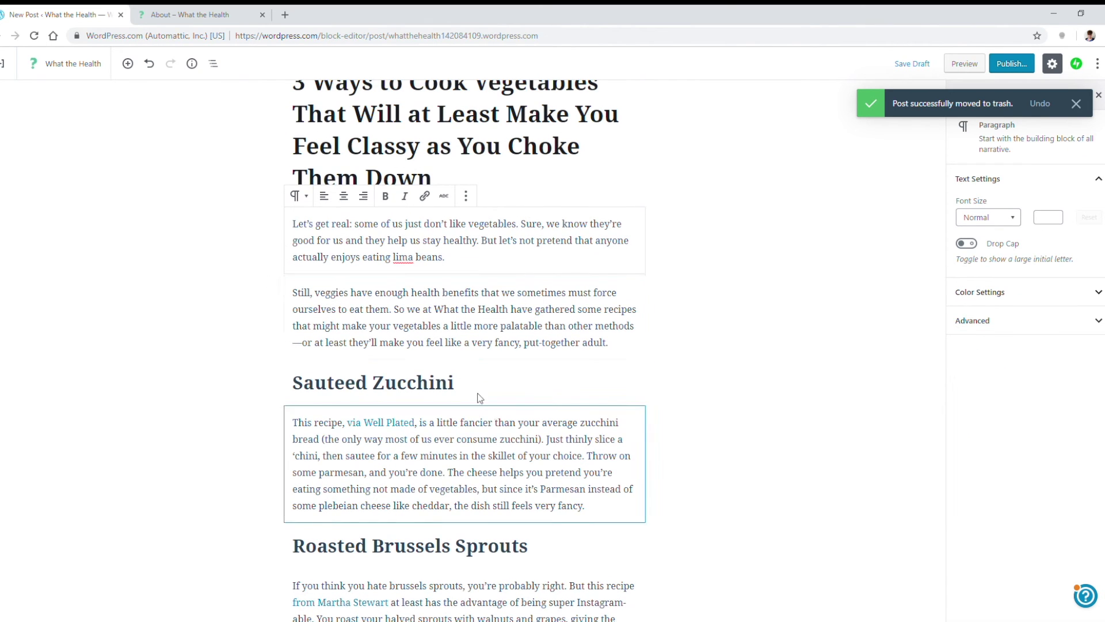
pyautogui.scroll(-2, 420, 390)
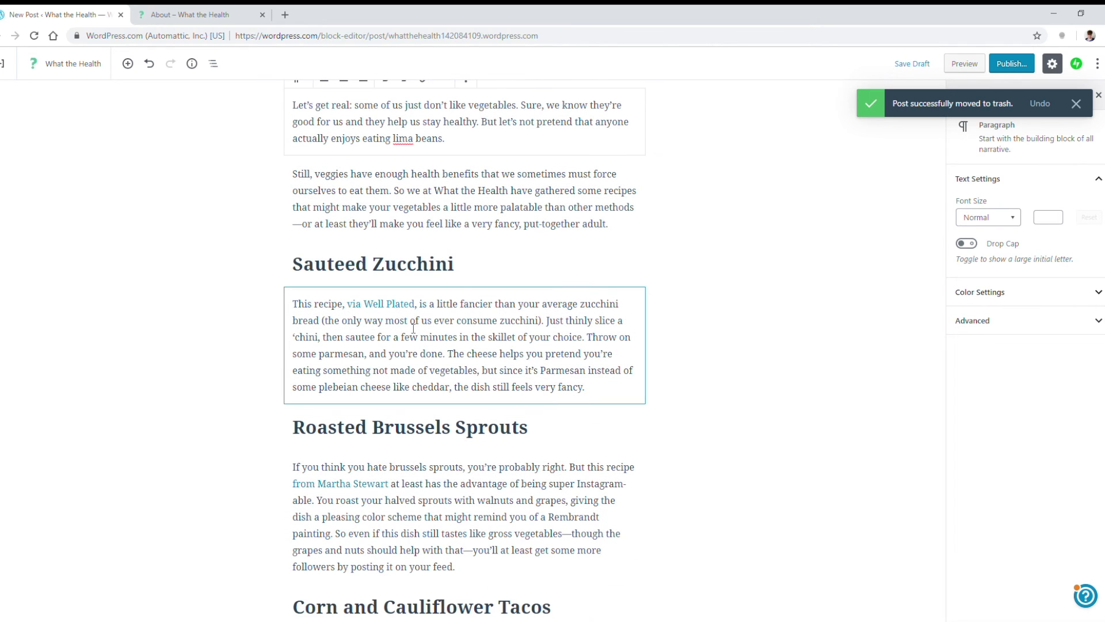
pyautogui.scroll(3, 591, 379)
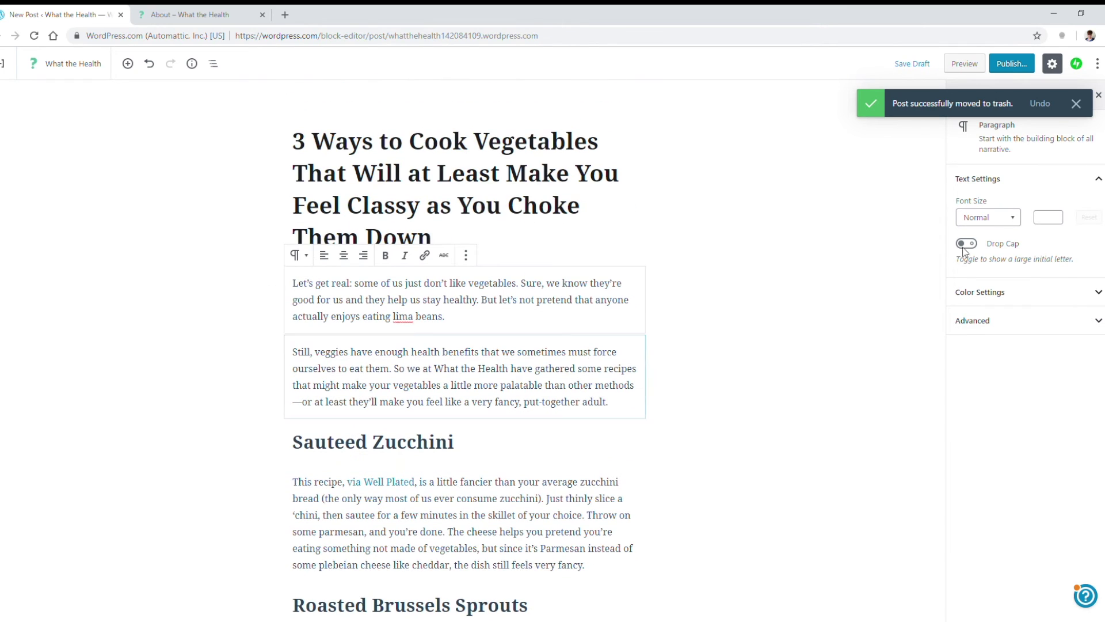
pyautogui.click(1075, 104)
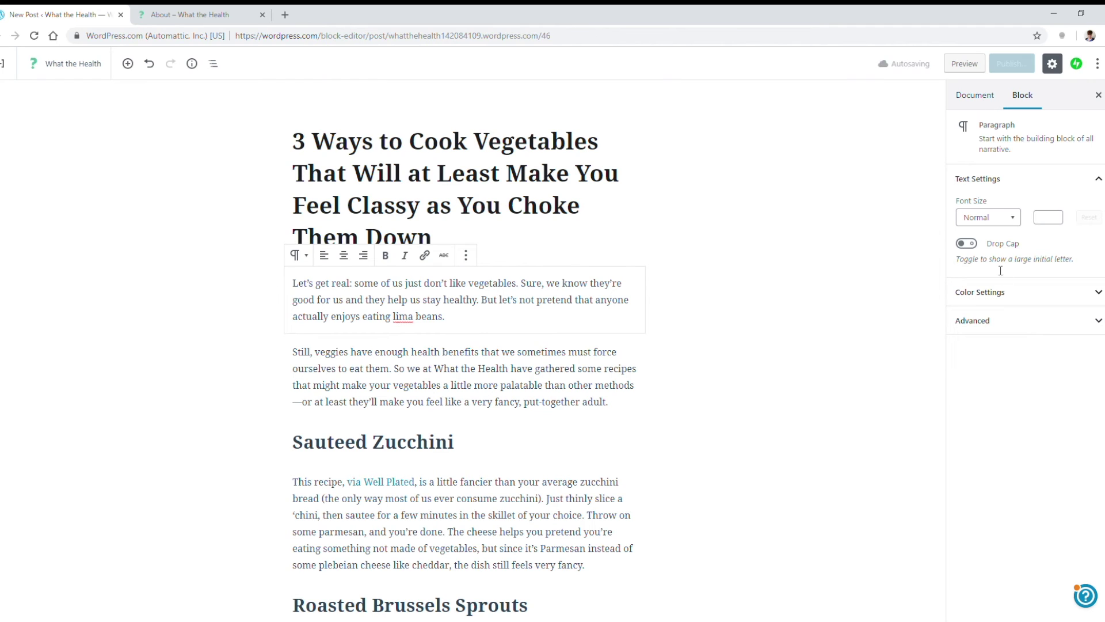
pyautogui.click(1041, 295)
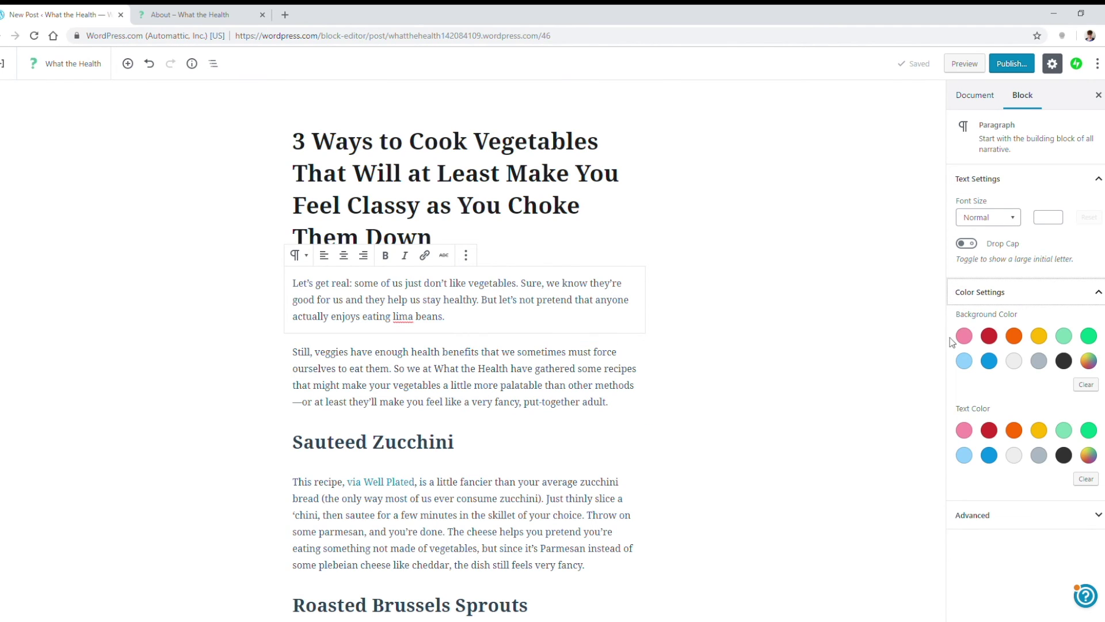
pyautogui.click(1053, 294)
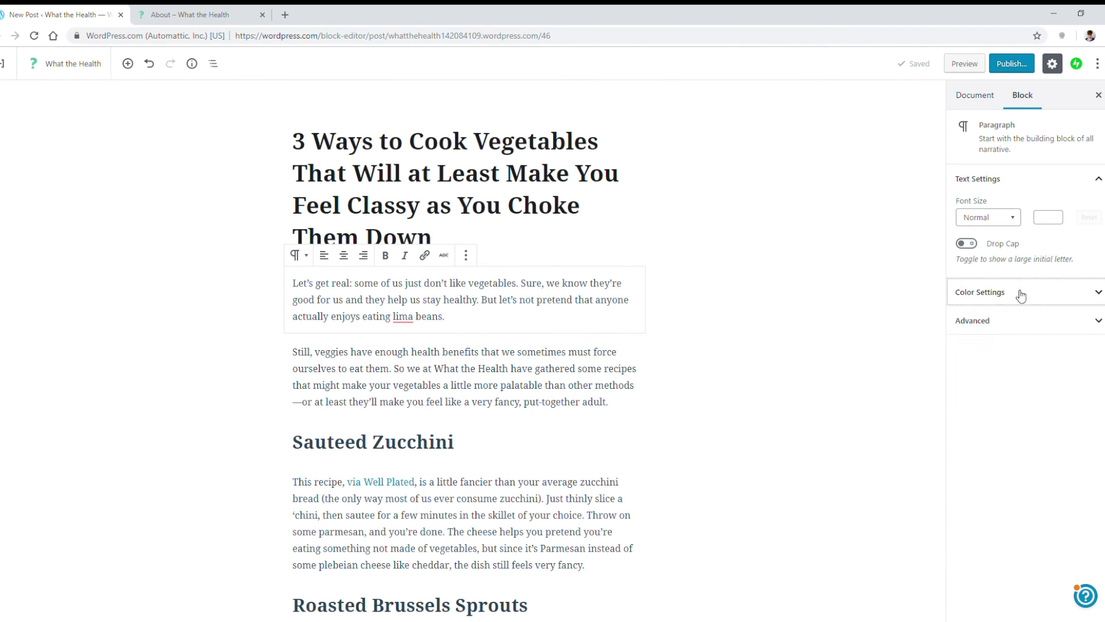
# - Upload the photo of the woman cooking in a kitchen and set it as the post's featured image
pyautogui.click(973, 101)
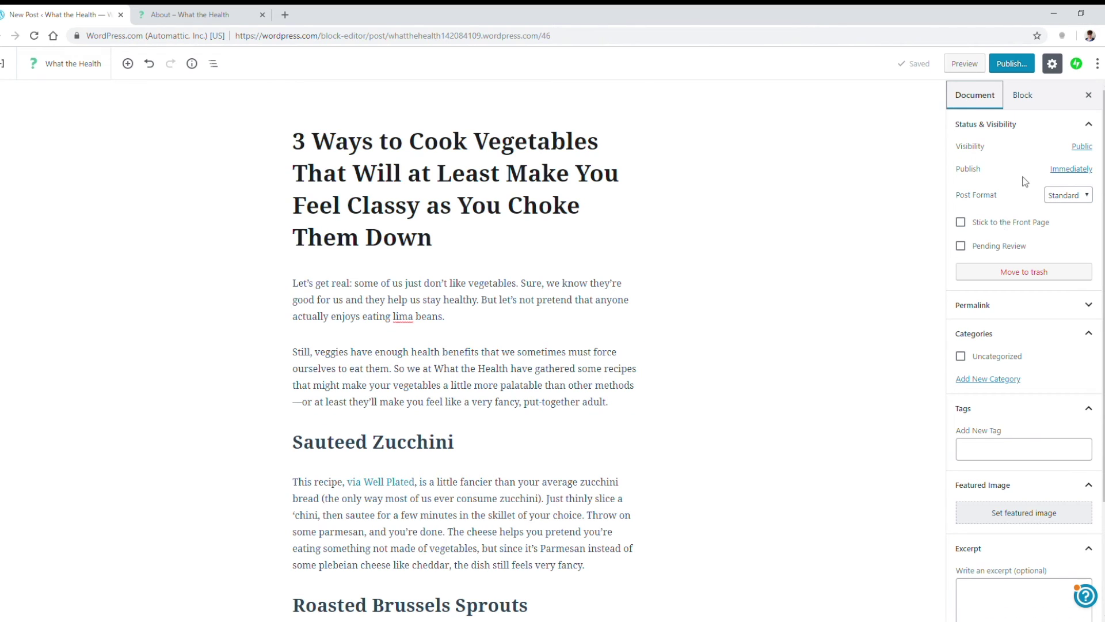
pyautogui.scroll(-2, 1015, 447)
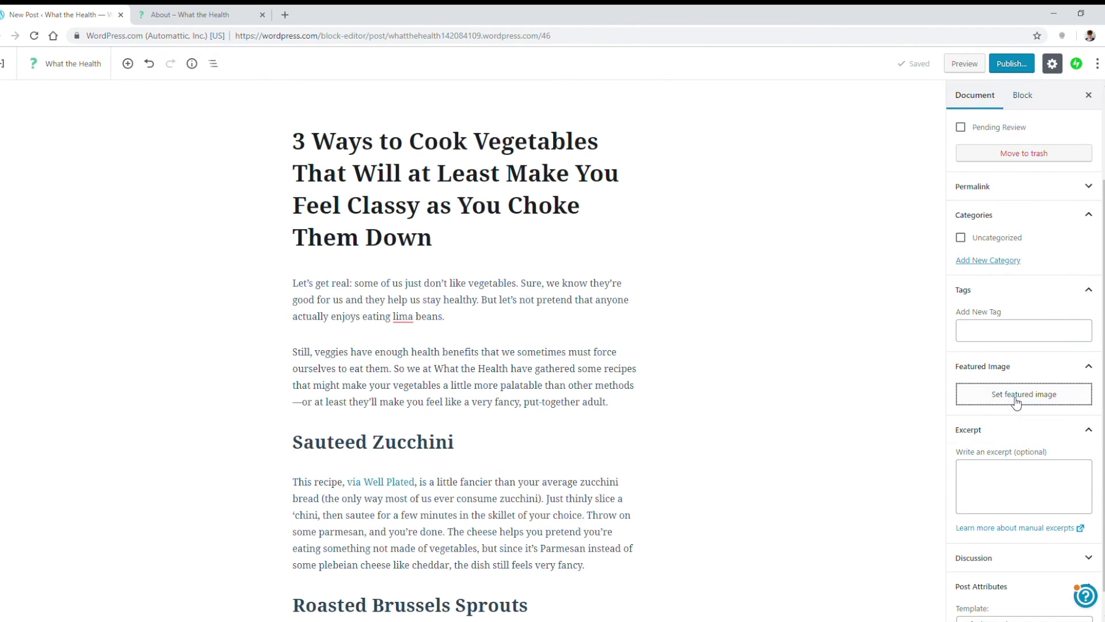
pyautogui.click(1017, 398)
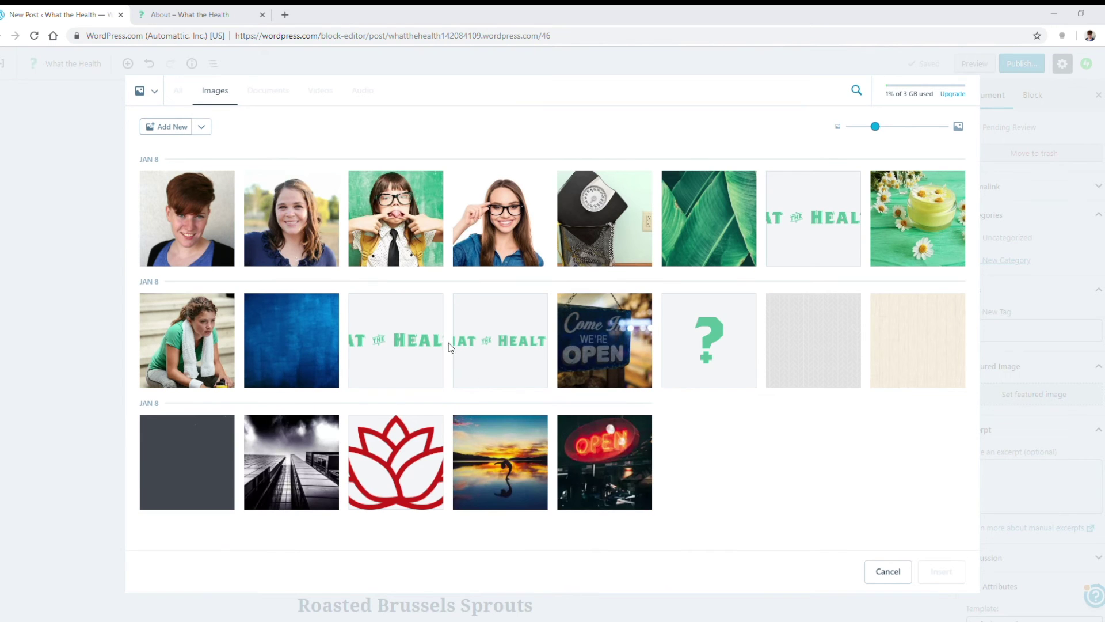
pyautogui.moveTo(353, 247); pyautogui.dragTo(354, 248)
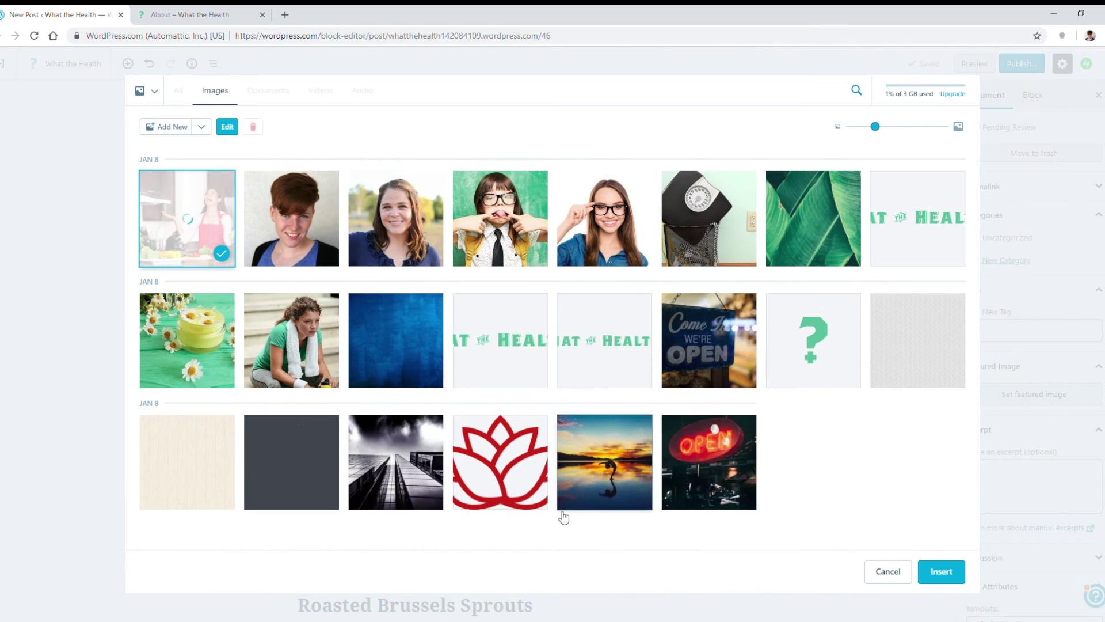
pyautogui.click(942, 572)
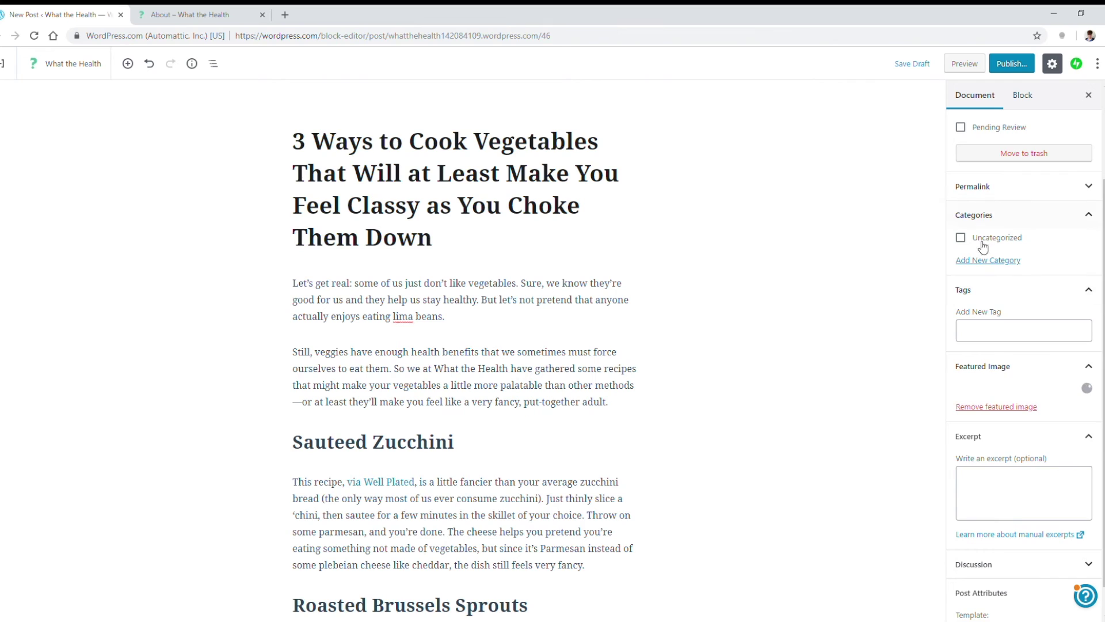
# - Add a new category named Diet and assign it to the post
pyautogui.click(987, 260)
pyautogui.click(997, 302)
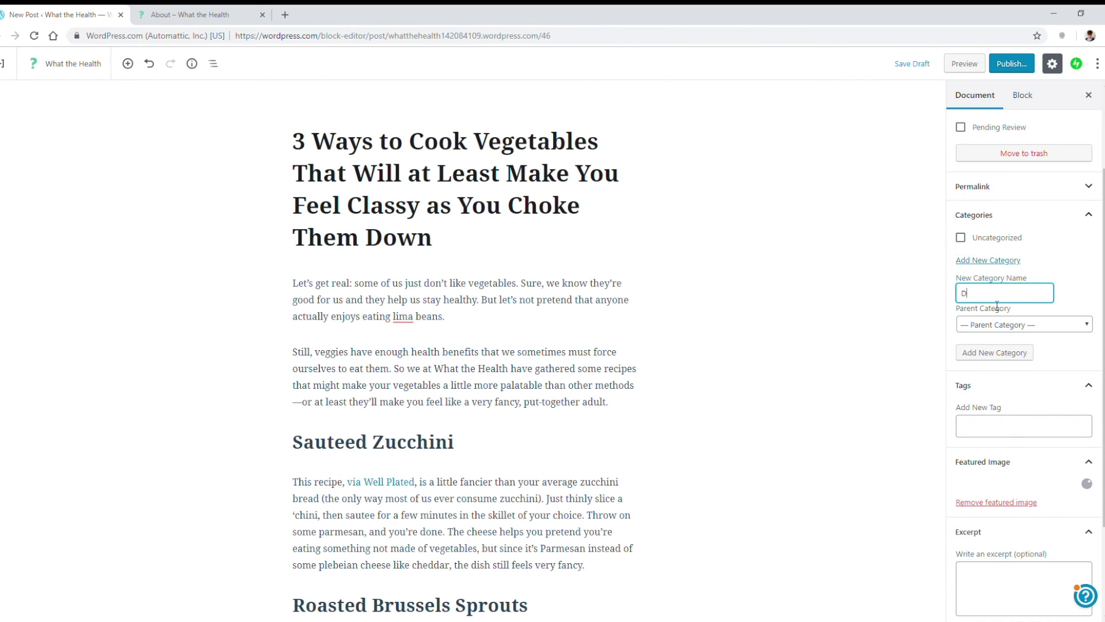
pyautogui.click(1006, 355)
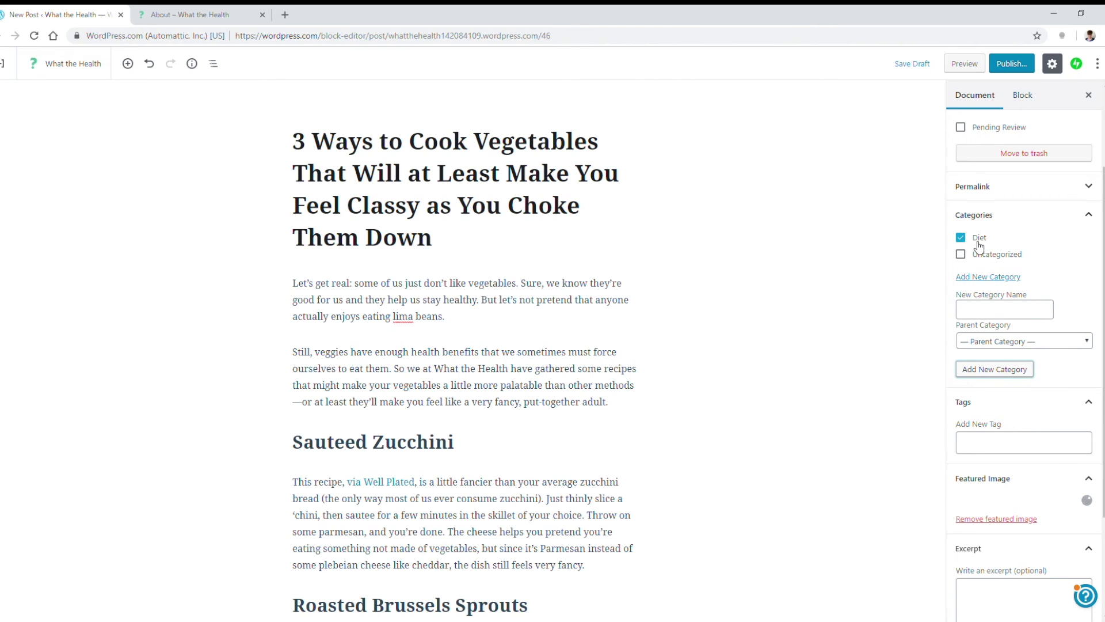
# - Add the tags Diet, recipes, veggies and lifestyle to the post
pyautogui.click(1004, 442)
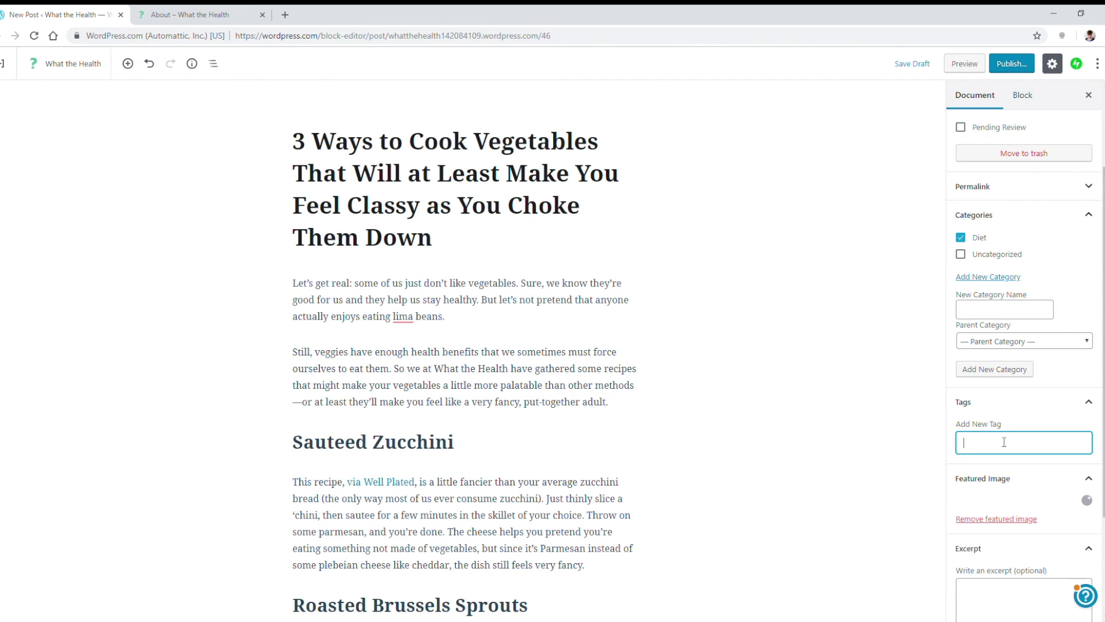
pyautogui.write('diet')
pyautogui.press('Return')
pyautogui.doubleClick(1005, 442)
pyautogui.press('BackSpace')
pyautogui.press('BackSpace')
pyautogui.press('BackSpace')
pyautogui.press('BackSpace')
pyautogui.press('BackSpace')
pyautogui.press('BackSpace')
pyautogui.write('lifestyle')
pyautogui.press('Return')
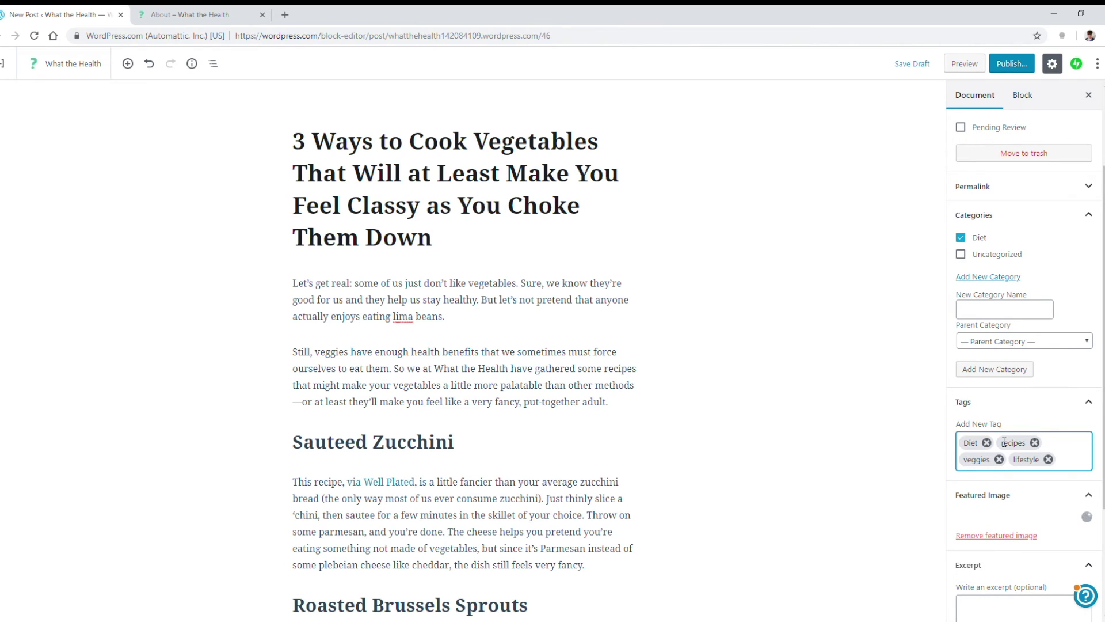
# - Copy the post's opening paragraph and paste it as the excerpt
pyautogui.scroll(-3, 1004, 442)
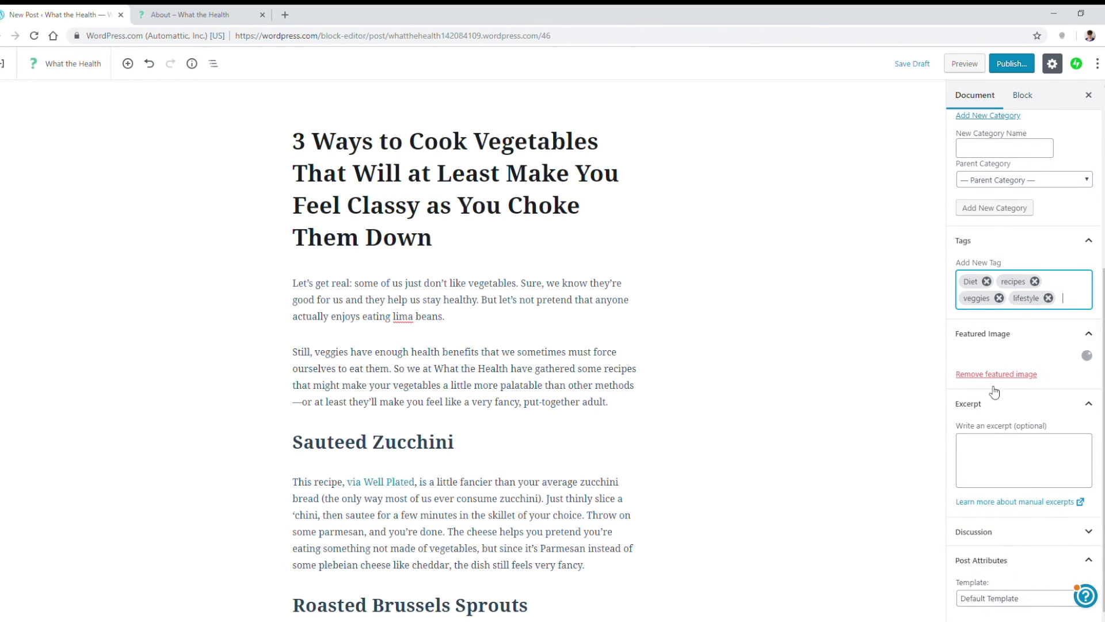
pyautogui.scroll(6, 1004, 460)
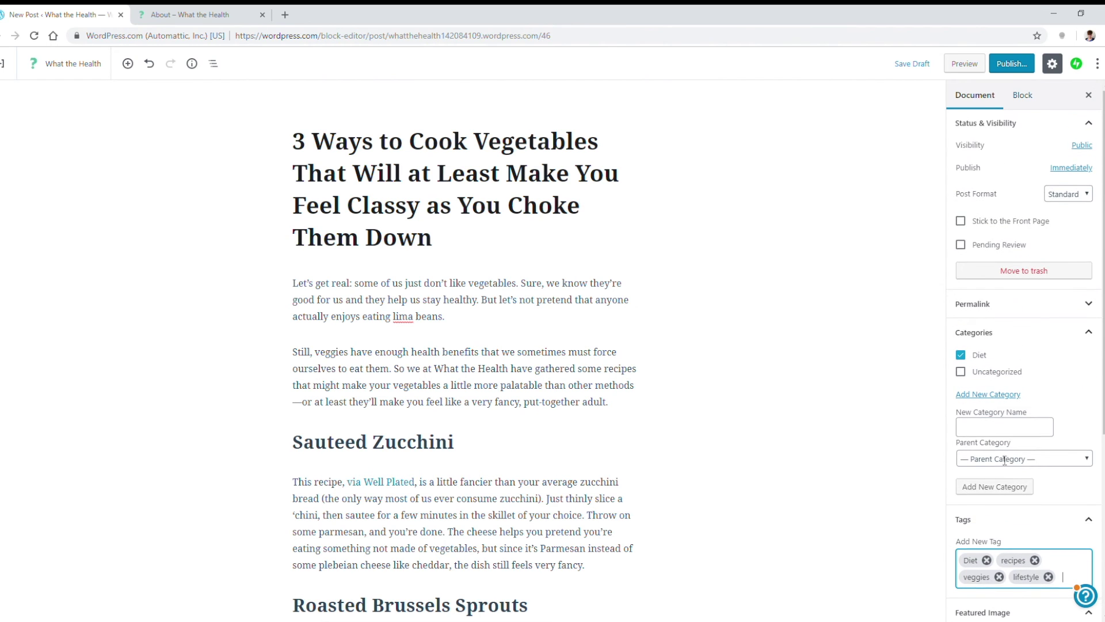
pyautogui.click(457, 322)
pyautogui.moveTo(458, 321); pyautogui.dragTo(294, 286)
pyautogui.hotkey('ctrl', 'c')
pyautogui.click(976, 95)
pyautogui.scroll(-2, 1024, 461)
pyautogui.click(1028, 531)
pyautogui.hotkey('ctrl', 'v')
pyautogui.scroll(-2, 1061, 547)
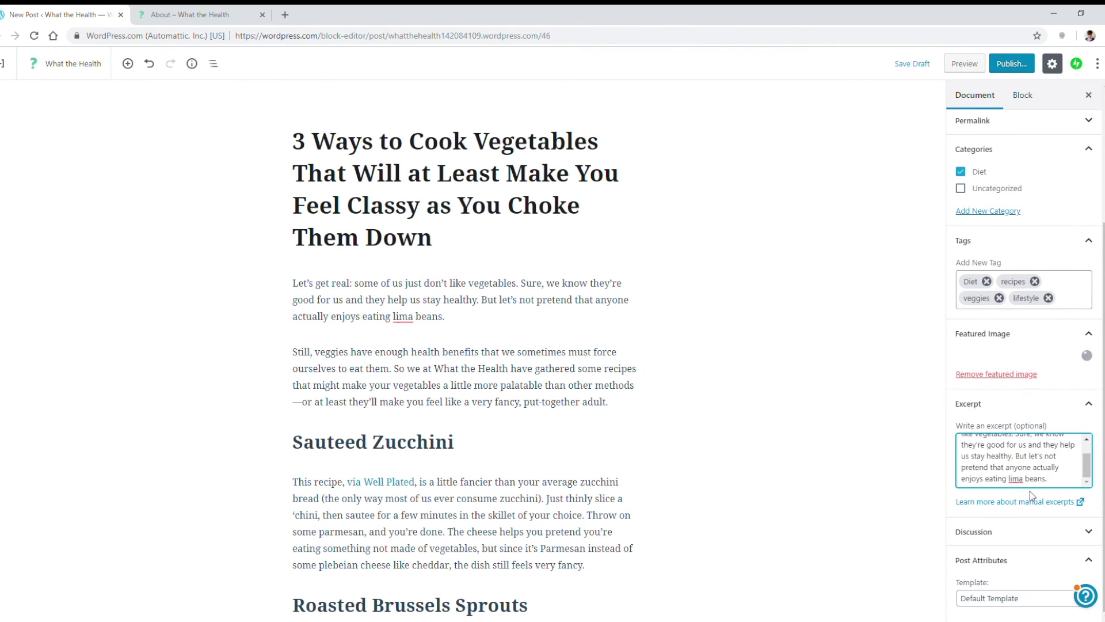
# - Reopen the featured image selection and insert the kitchen cooking photo again
pyautogui.scroll(3, 1047, 521)
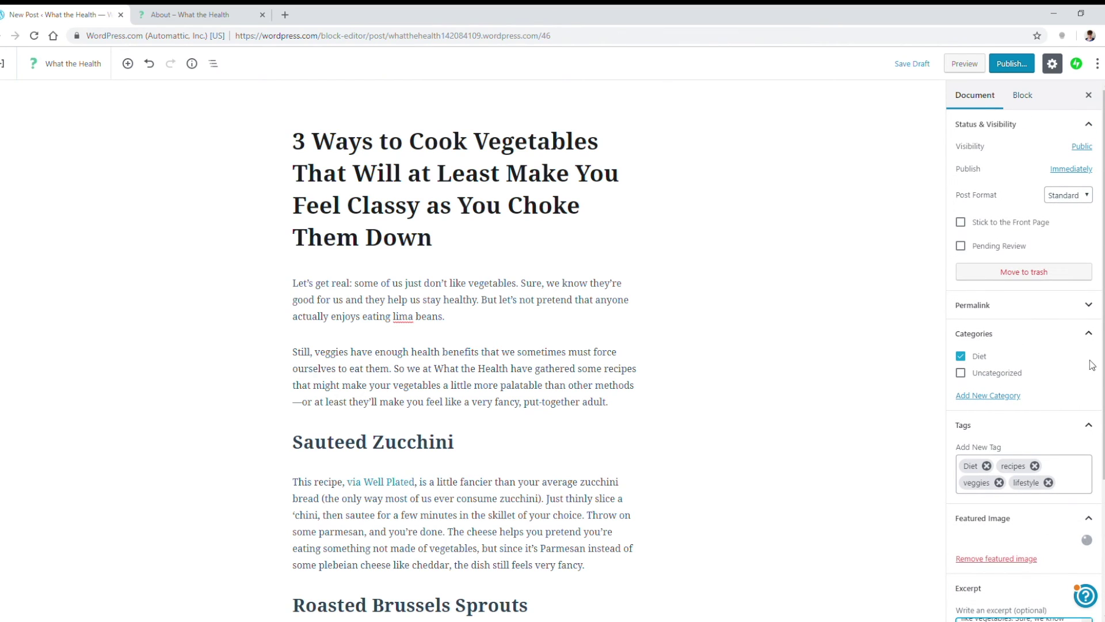
pyautogui.scroll(-2, 1042, 380)
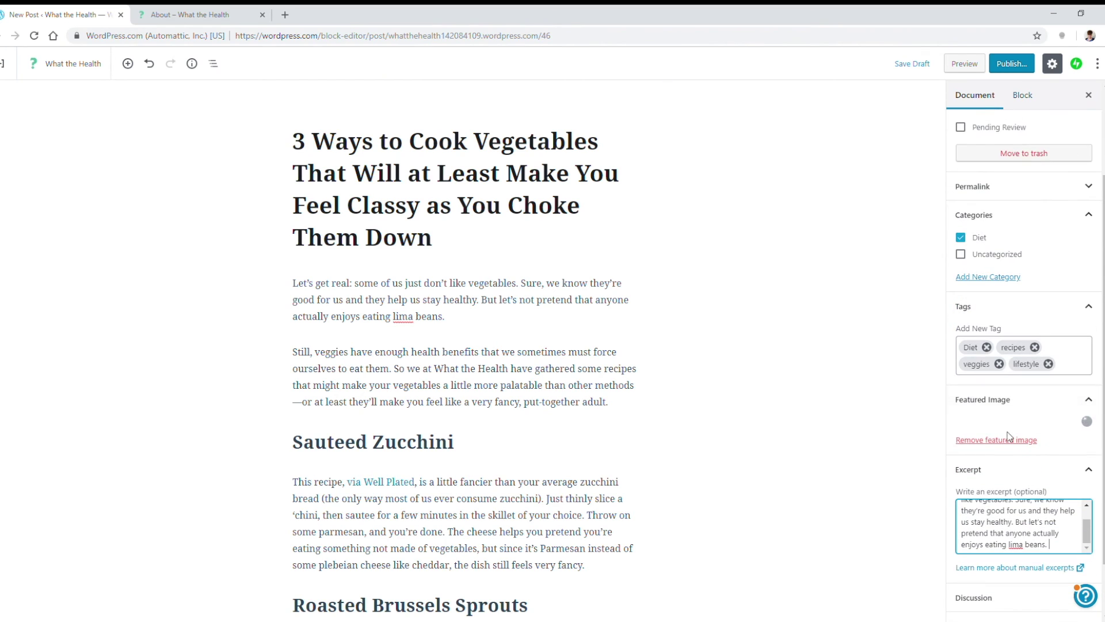
pyautogui.click(1029, 411)
pyautogui.click(1067, 412)
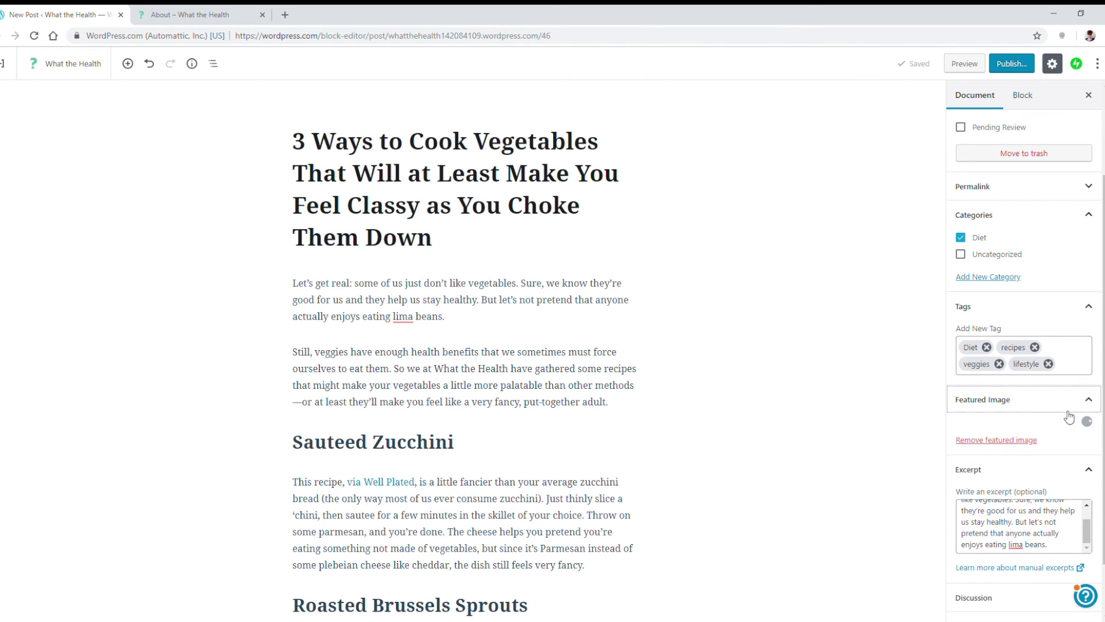
pyautogui.click(1068, 417)
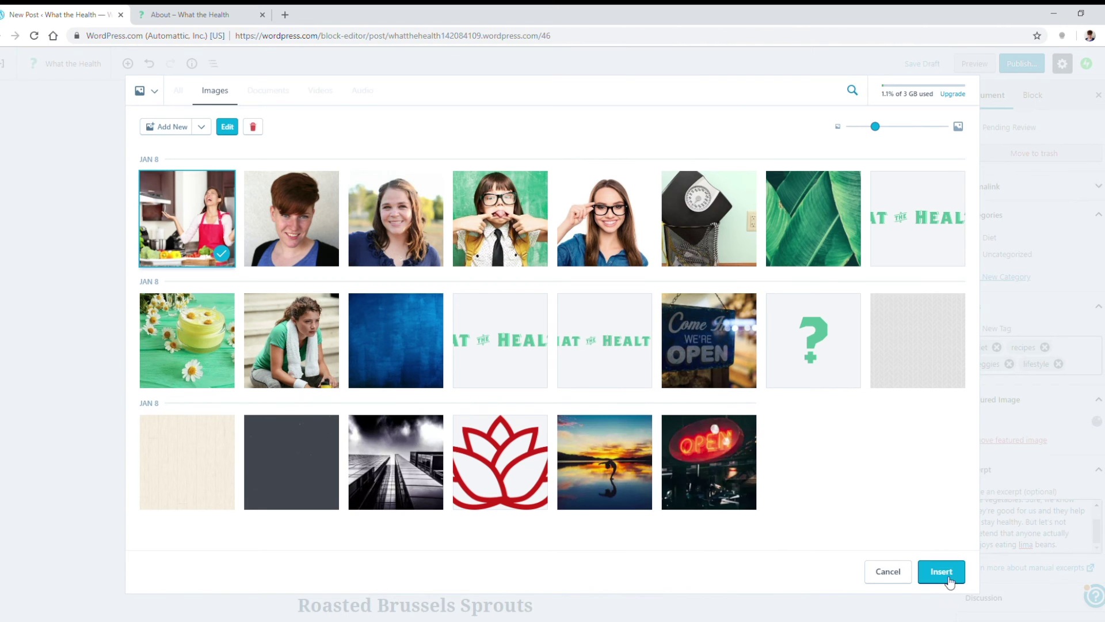
pyautogui.click(941, 572)
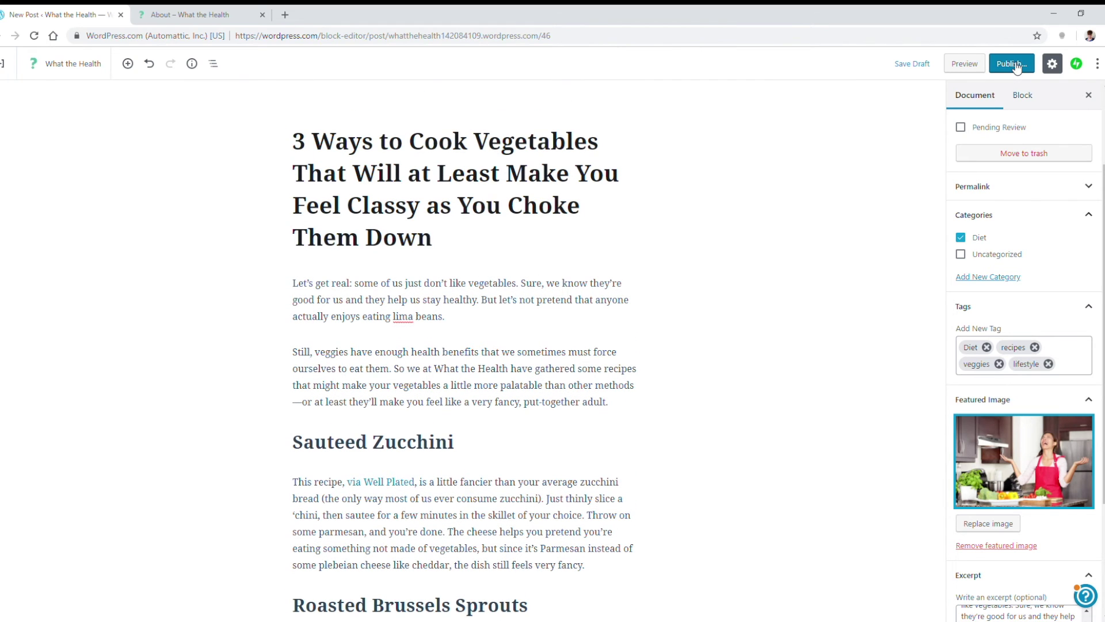
# - Add a Video block directly below the paragraph about Yo Gabba Gabba near the post's end
pyautogui.scroll(-10, 501, 455)
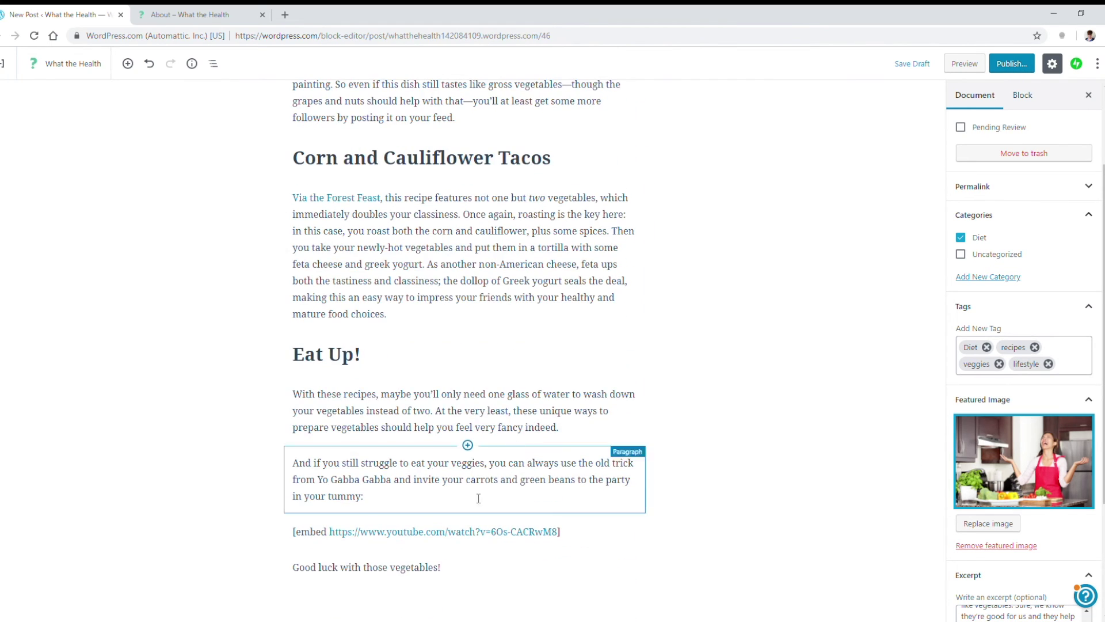
pyautogui.click(468, 514)
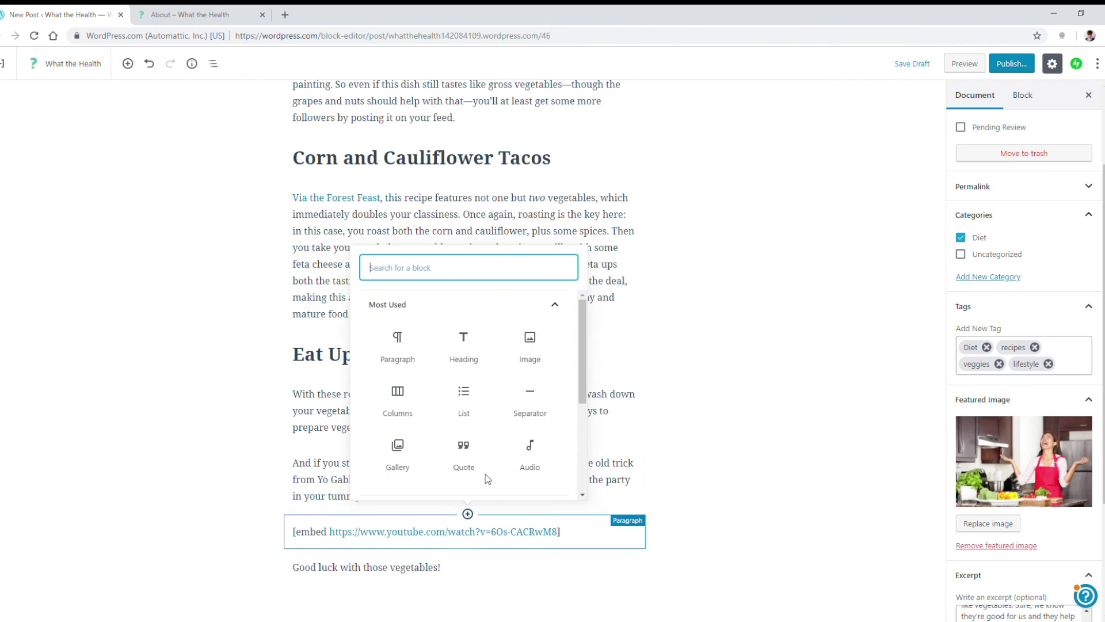
pyautogui.write('video')
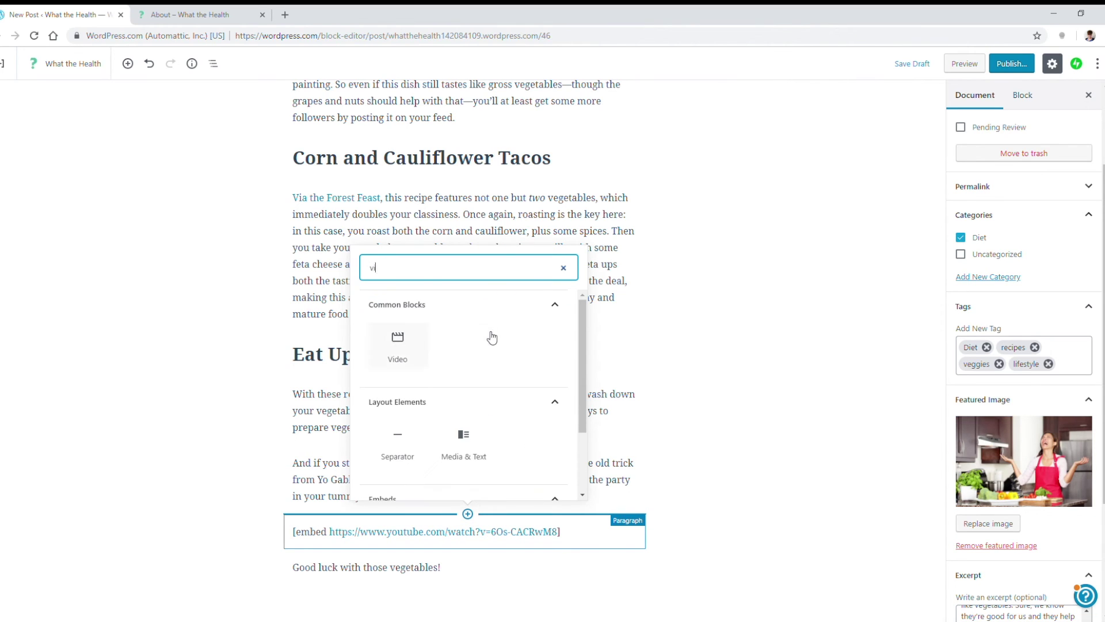
pyautogui.click(396, 346)
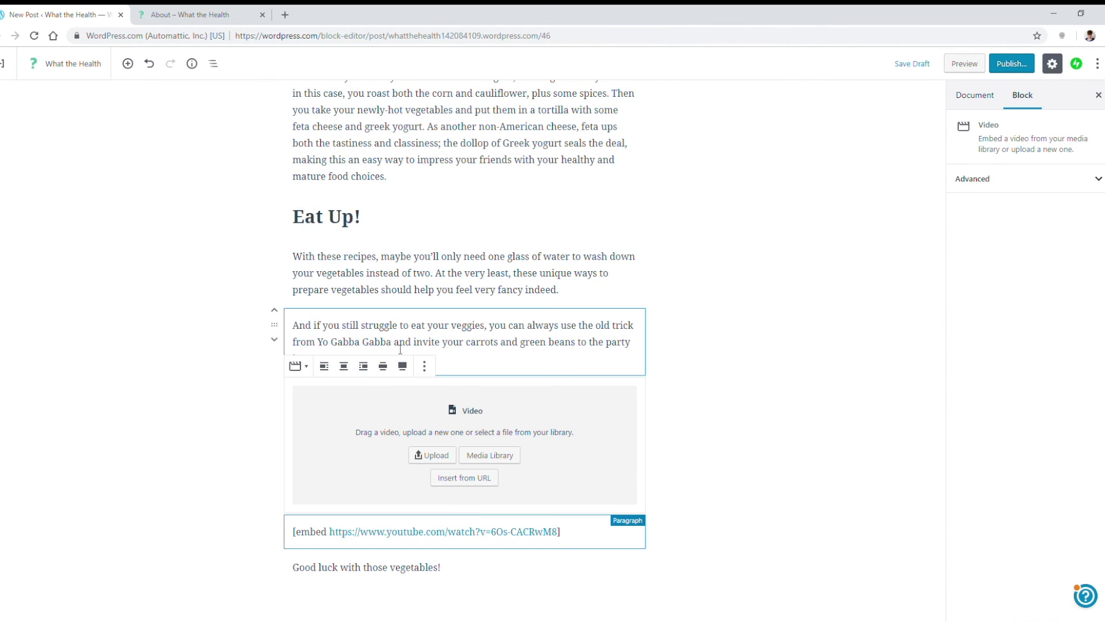
# - Embed the YouTube video in the Video block using the URL from the [embed] line, and remove that line
pyautogui.click(465, 479)
pyautogui.click(516, 536)
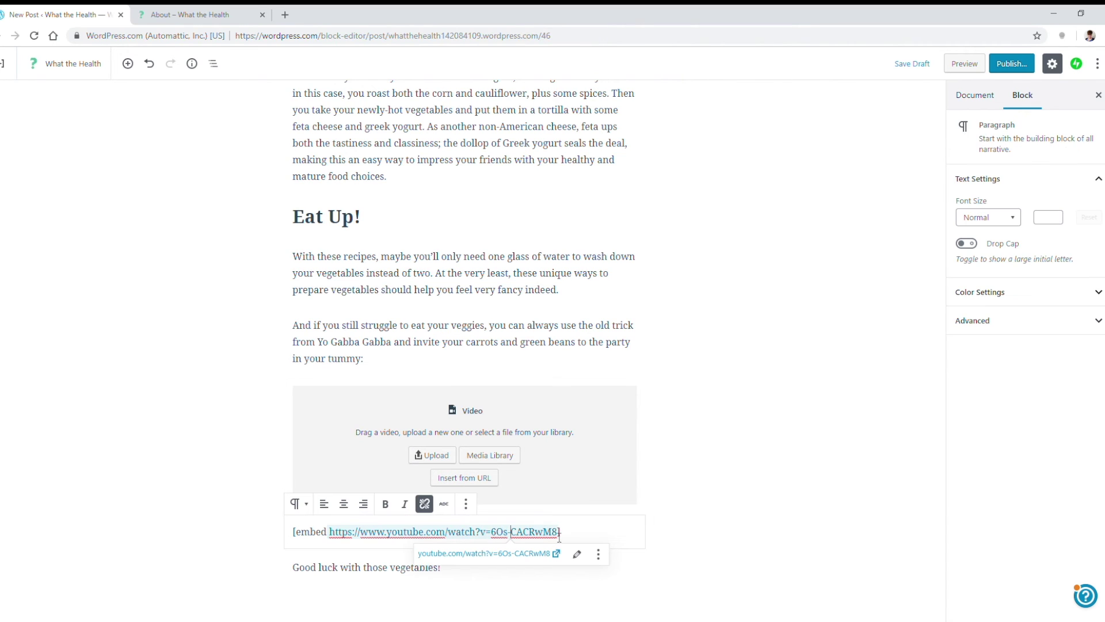
pyautogui.click(561, 534)
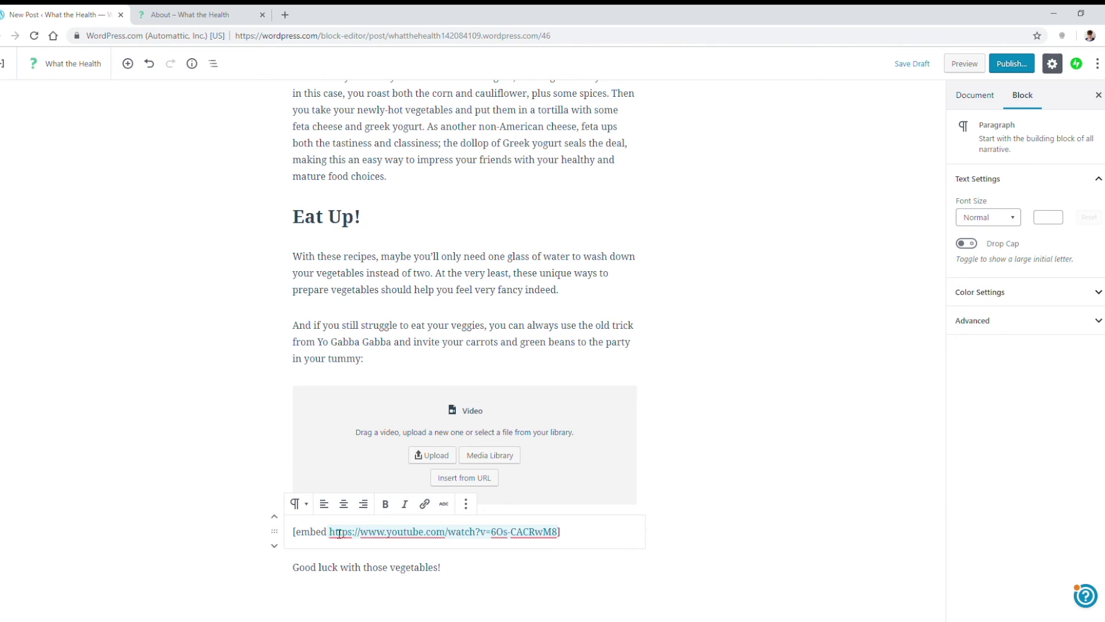
pyautogui.moveTo(333, 537)
pyautogui.mouseDown()
pyautogui.moveTo(558, 532)
pyautogui.moveTo(336, 534)
pyautogui.mouseUp()
pyautogui.hotkey('ctrl', 'c')
pyautogui.click(564, 534)
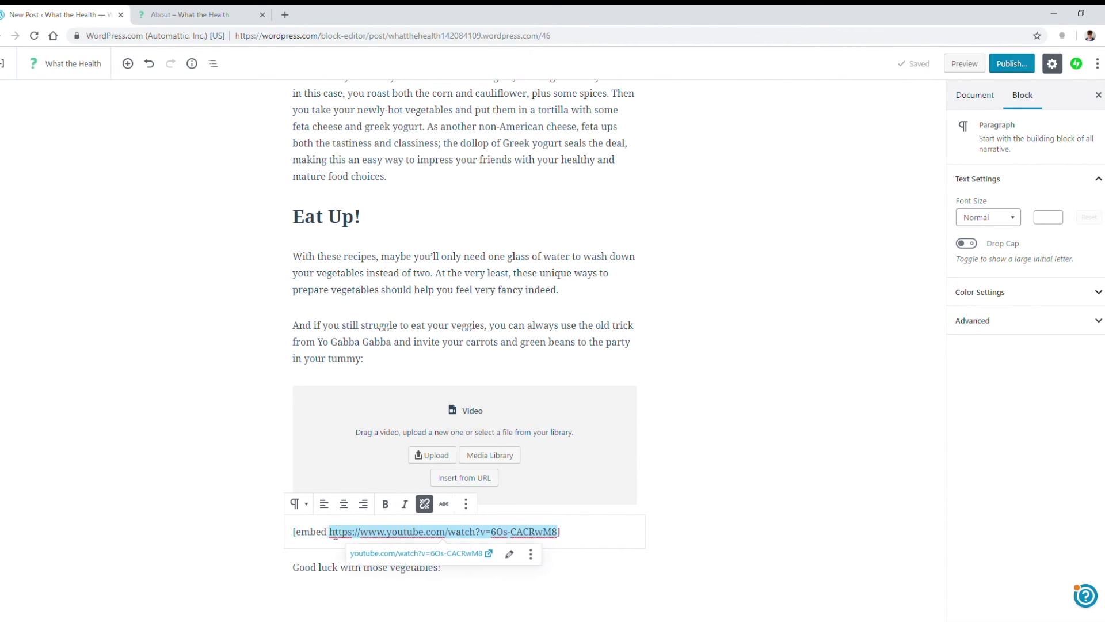
pyautogui.click(464, 477)
pyautogui.hotkey('ctrl', 'v')
pyautogui.click(556, 503)
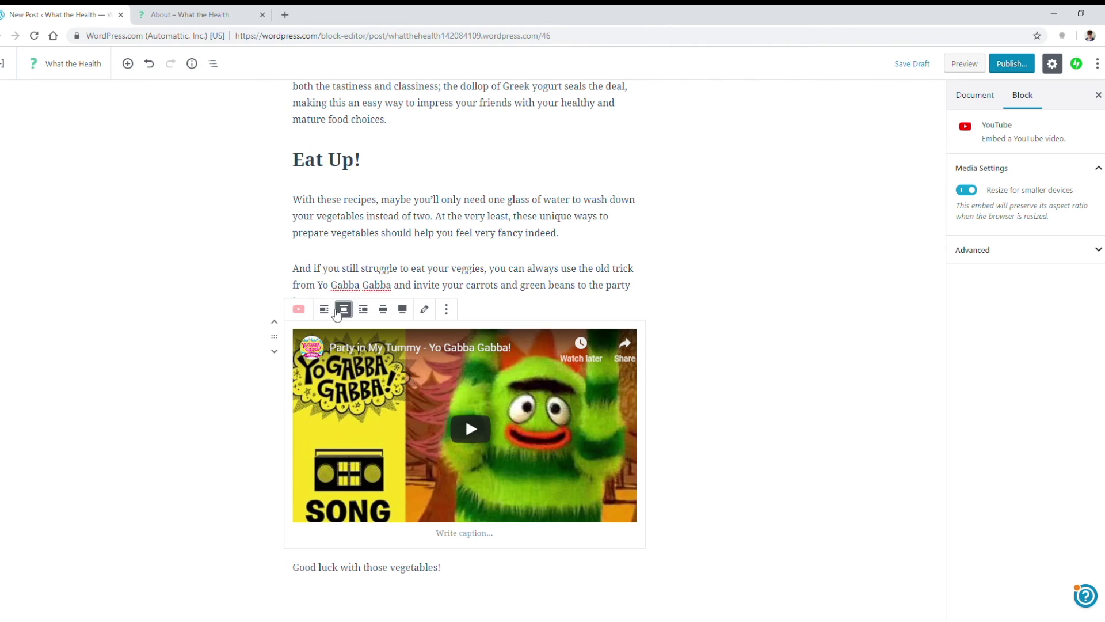
# - Try left and full-width alignment on the embedded YouTube video and leave it center-aligned
pyautogui.click(325, 309)
pyautogui.click(410, 488)
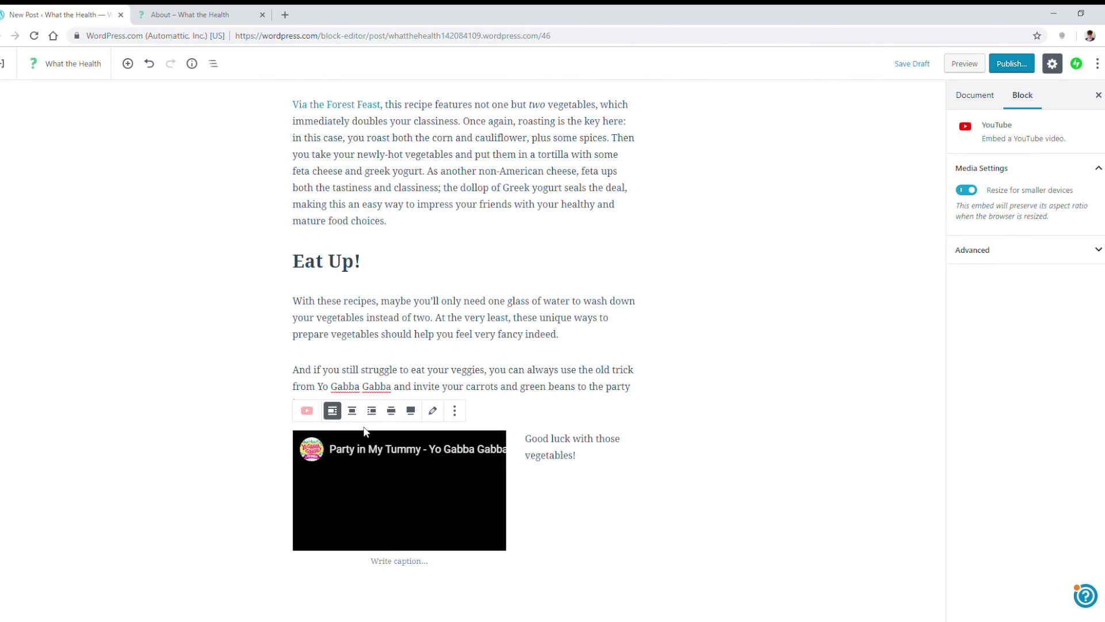
pyautogui.click(352, 410)
pyautogui.click(323, 520)
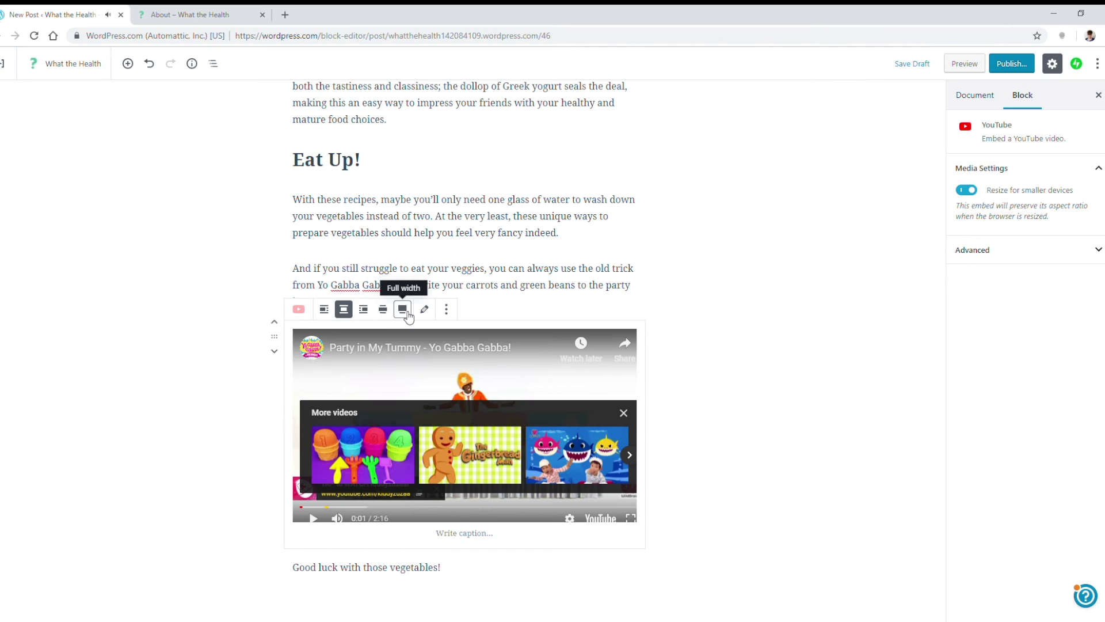
pyautogui.click(405, 314)
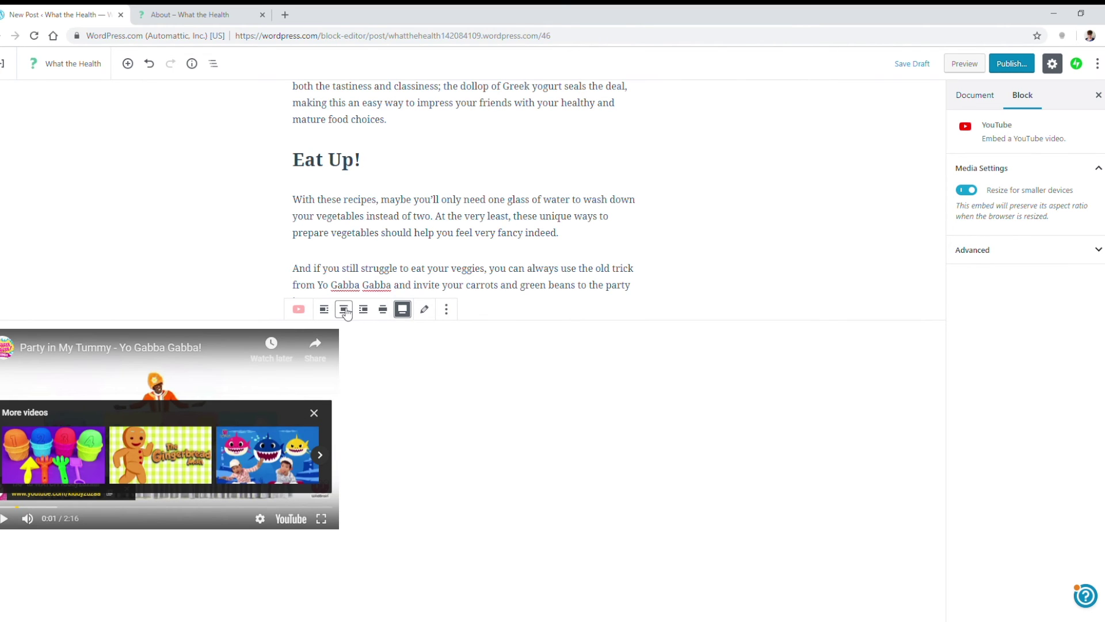
pyautogui.click(343, 309)
pyautogui.scroll(5, 683, 386)
pyautogui.scroll(8, 684, 387)
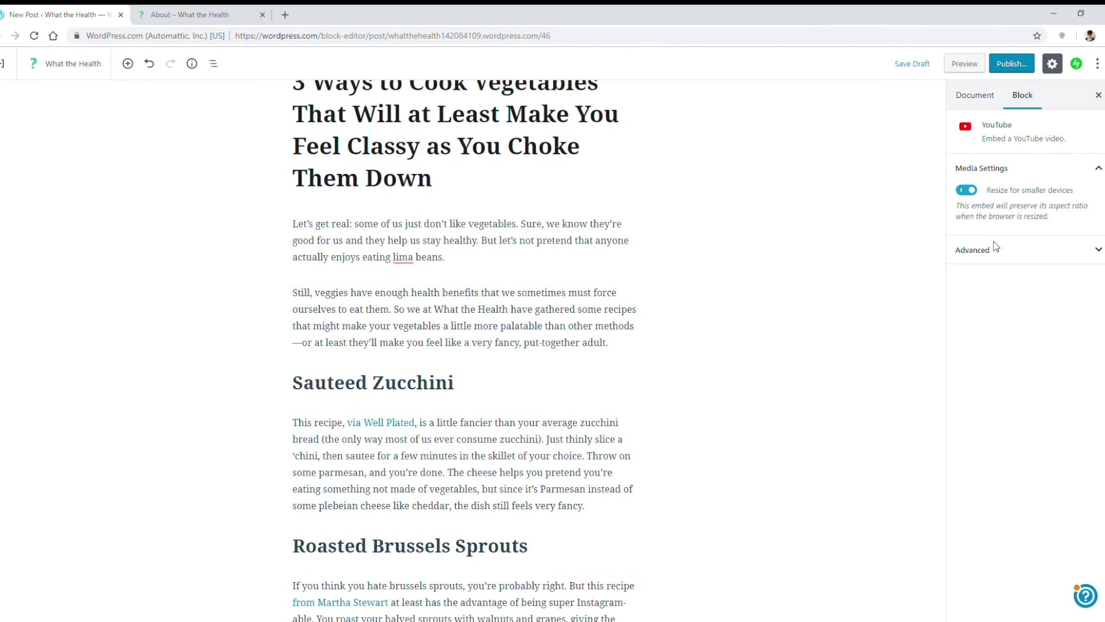
# - Publish the vegetable-cooking post publicly and immediately, and start another new post from the blog post list
pyautogui.click(1015, 64)
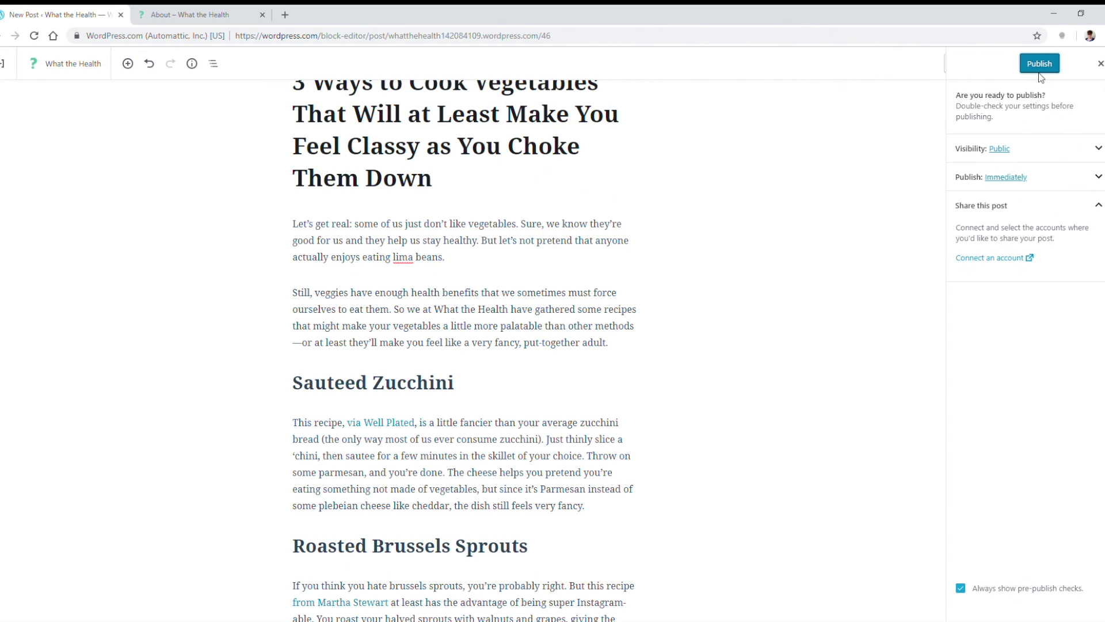
pyautogui.click(1040, 67)
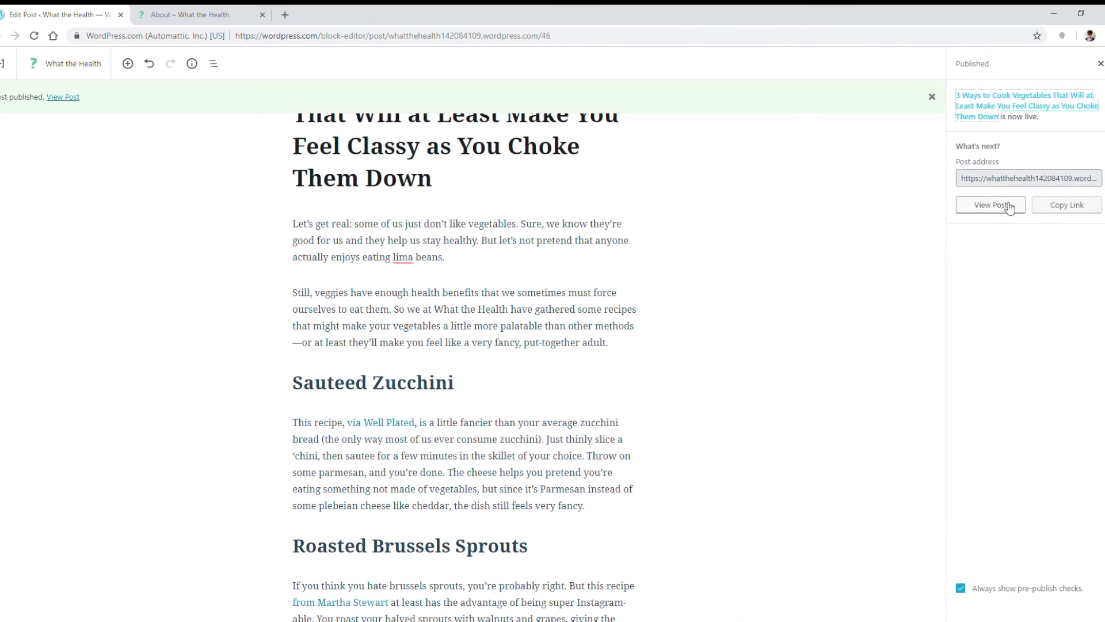
pyautogui.click(12, 68)
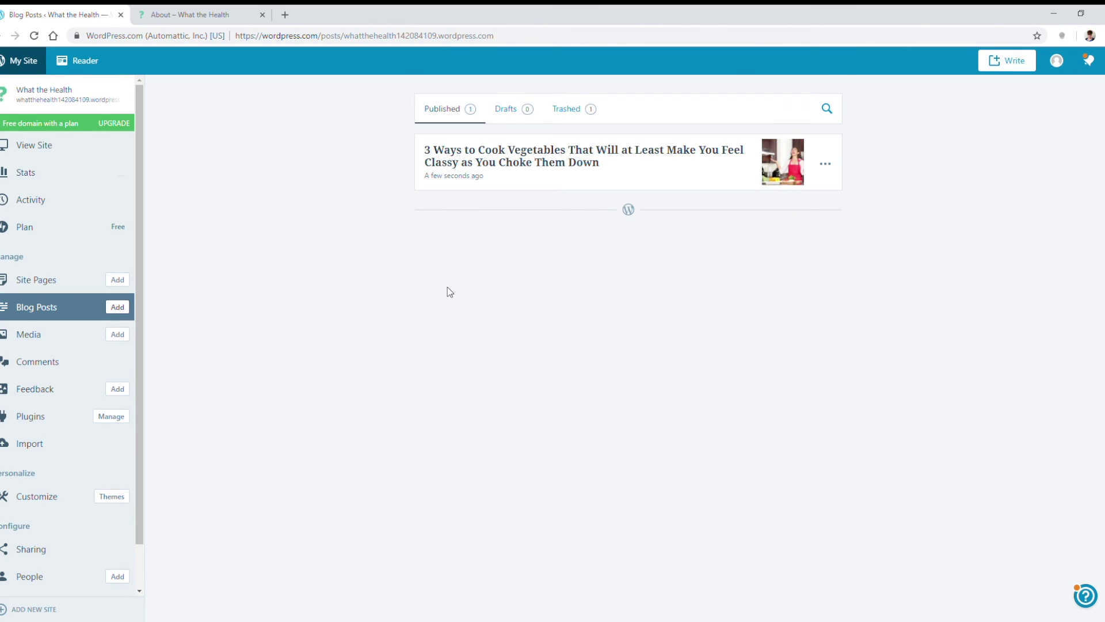
pyautogui.click(117, 307)
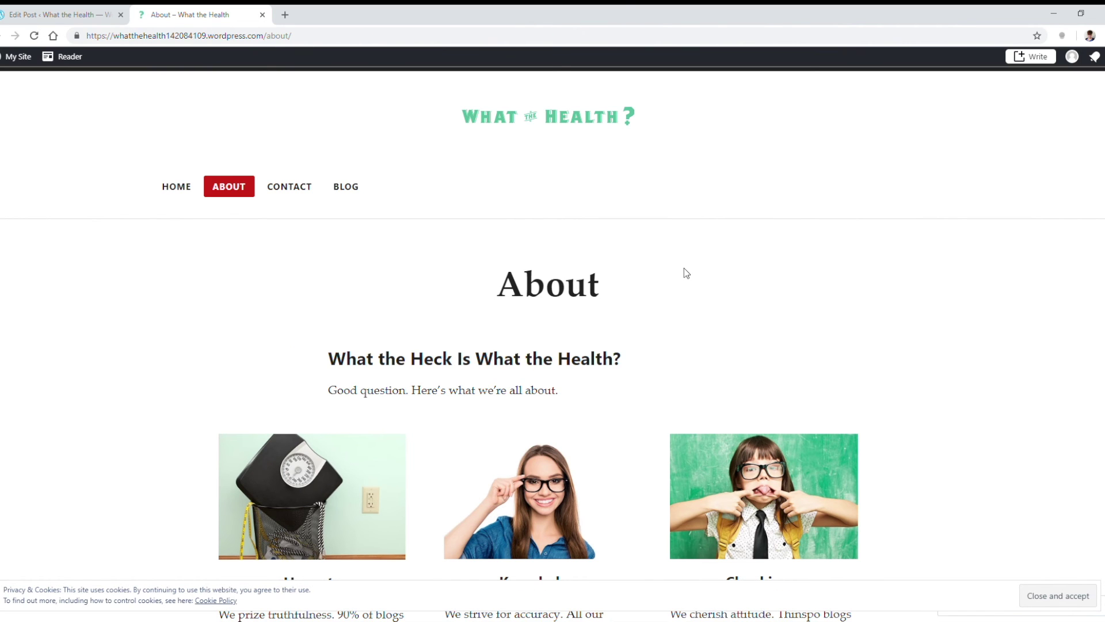
# - Review the live site's Blog page, checking how the published posts and their featured images are laid out
pyautogui.click(360, 190)
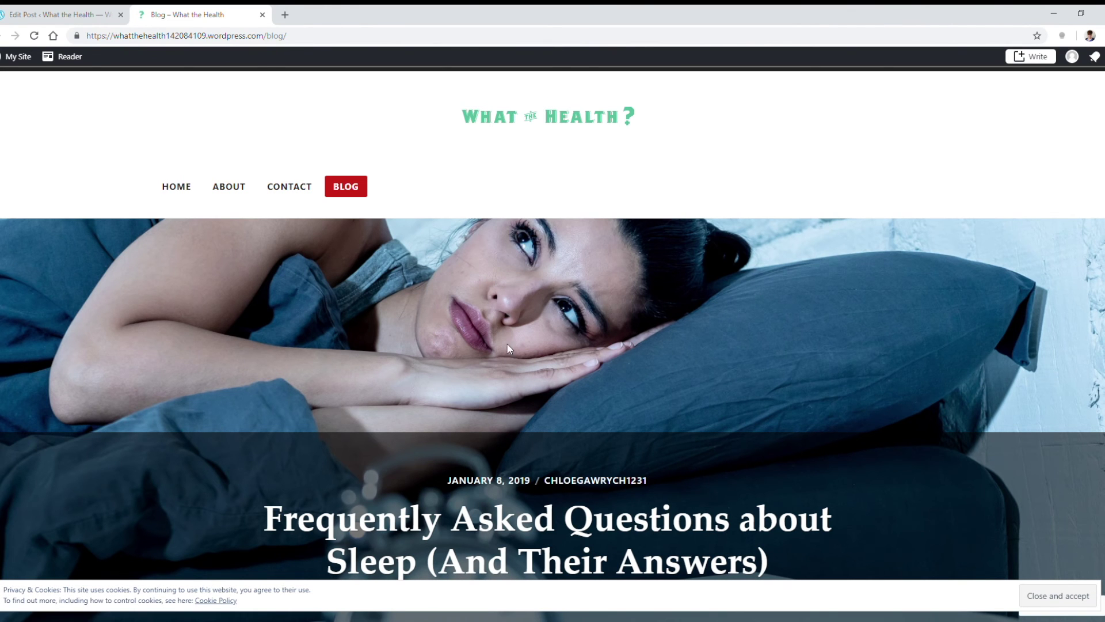
pyautogui.scroll(-8, 478, 325)
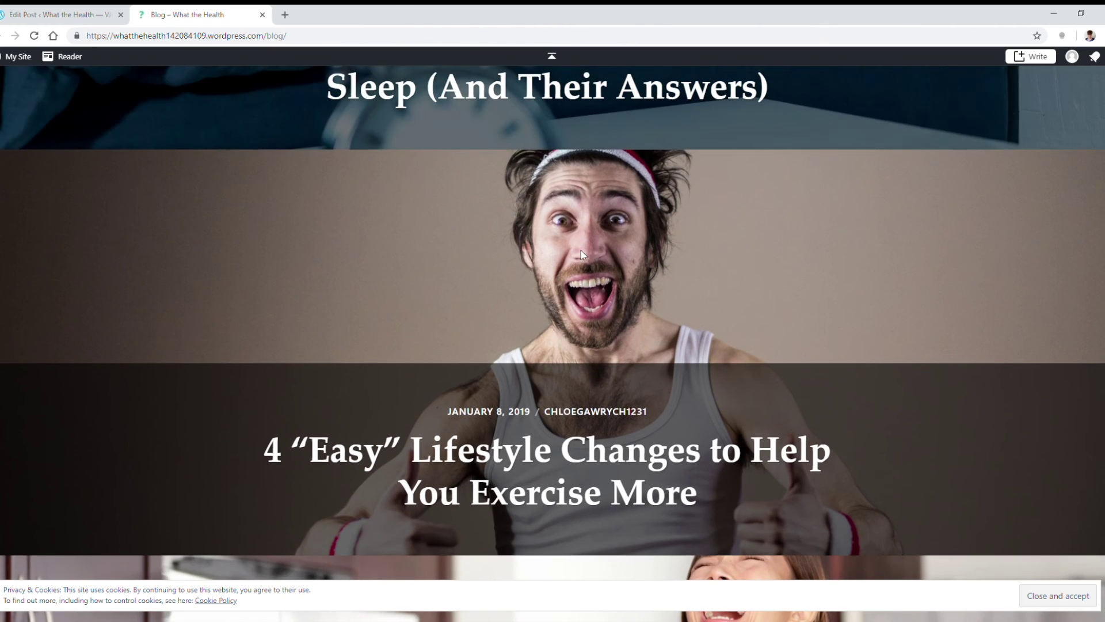
pyautogui.scroll(-7, 582, 252)
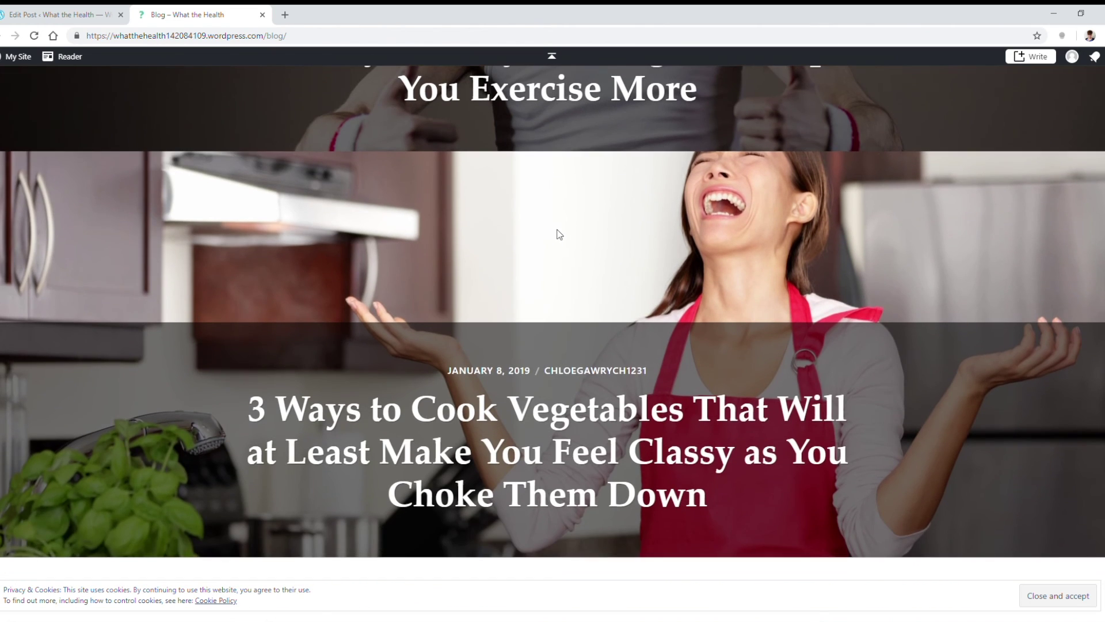
pyautogui.scroll(15, 548, 254)
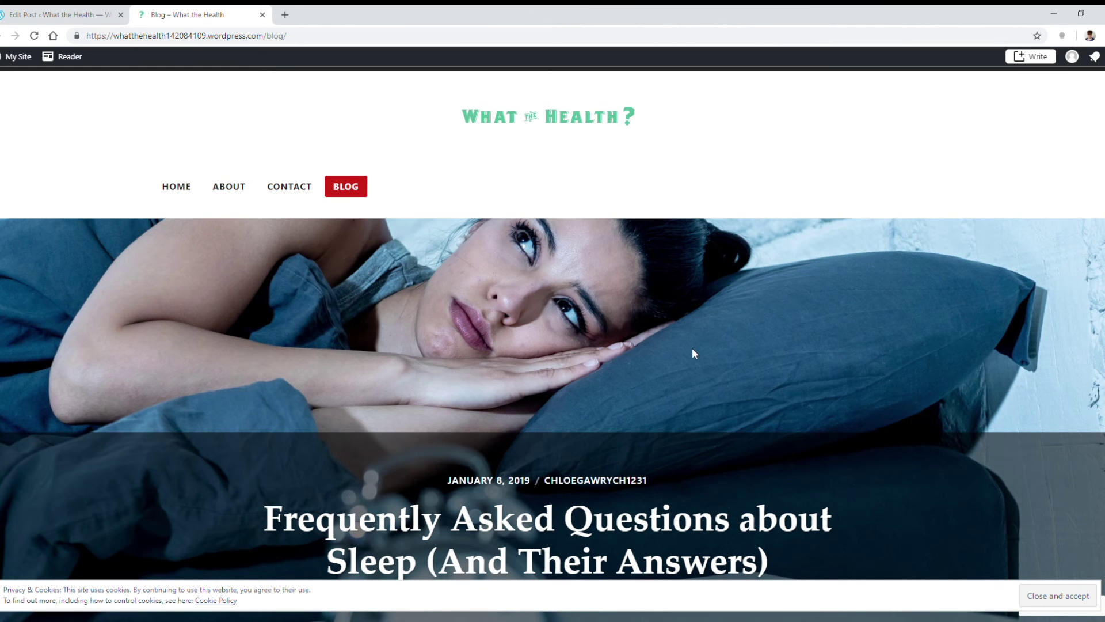
pyautogui.scroll(-13, 620, 211)
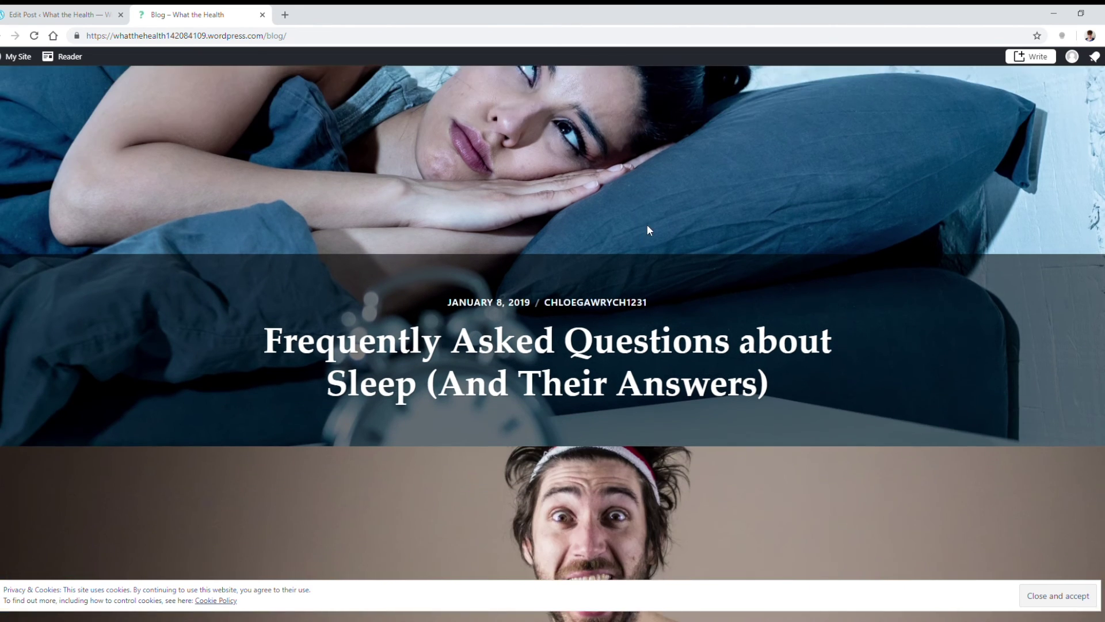
pyautogui.scroll(-2, 612, 304)
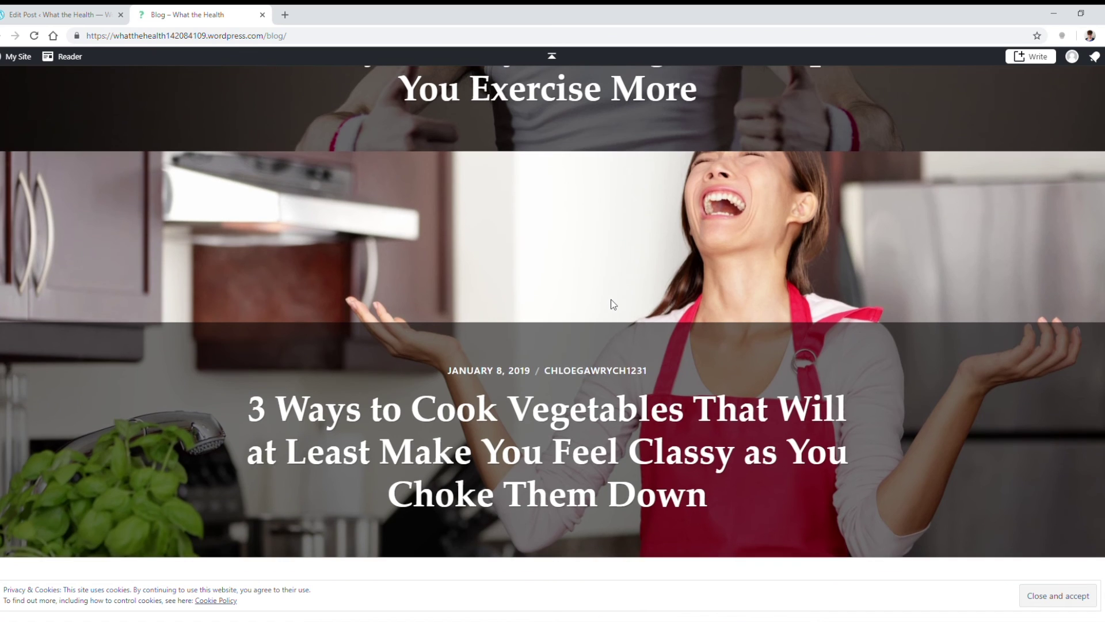
pyautogui.scroll(15, 614, 305)
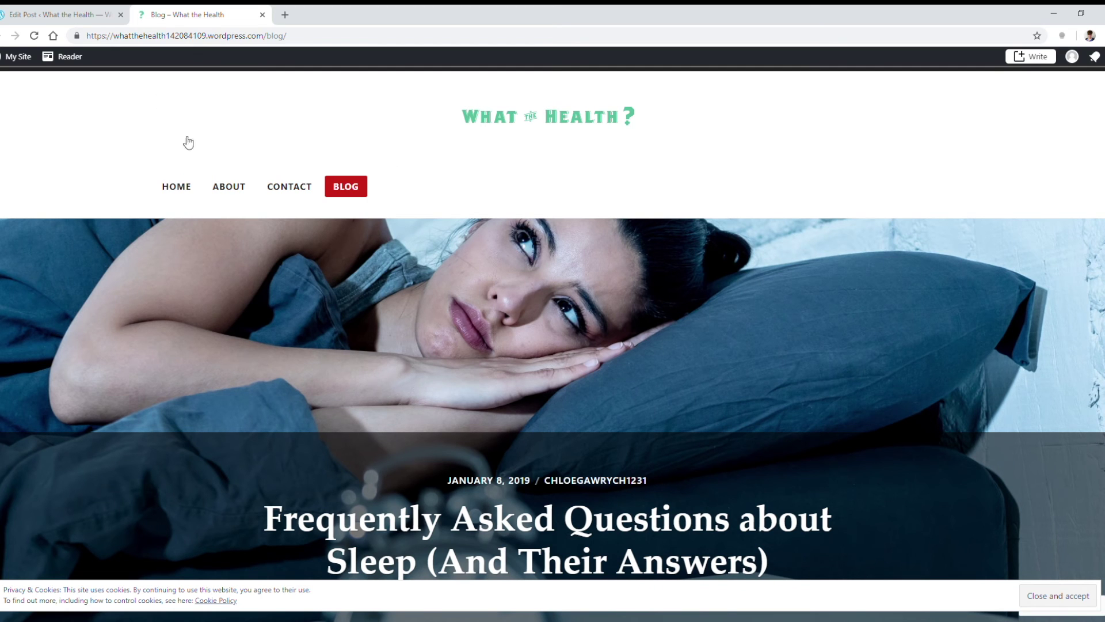
pyautogui.scroll(-4, 559, 206)
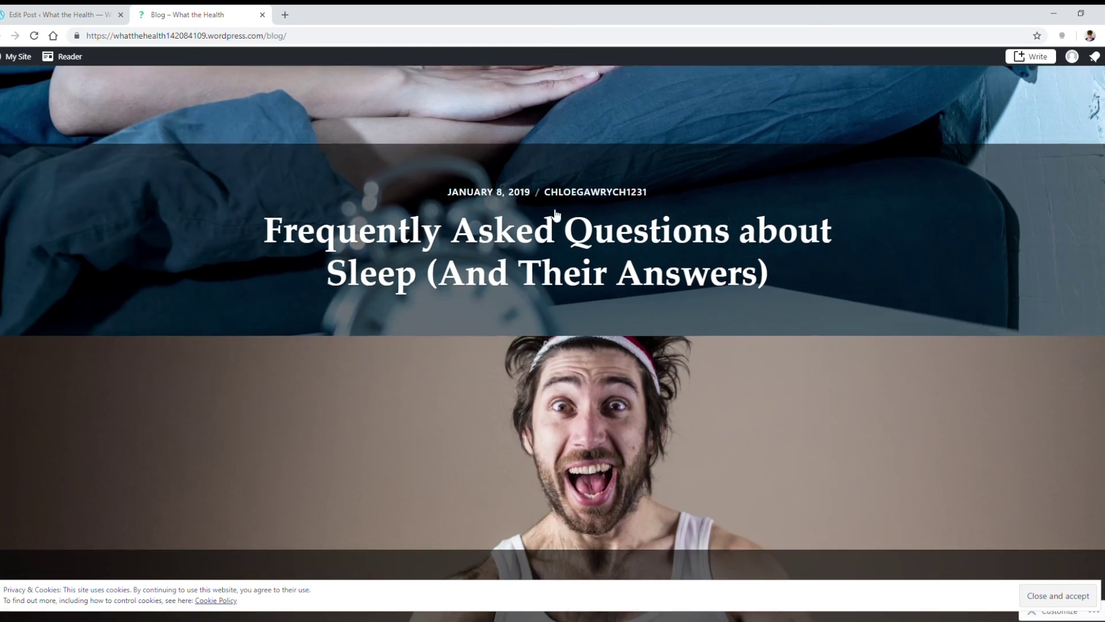
pyautogui.scroll(-10, 615, 245)
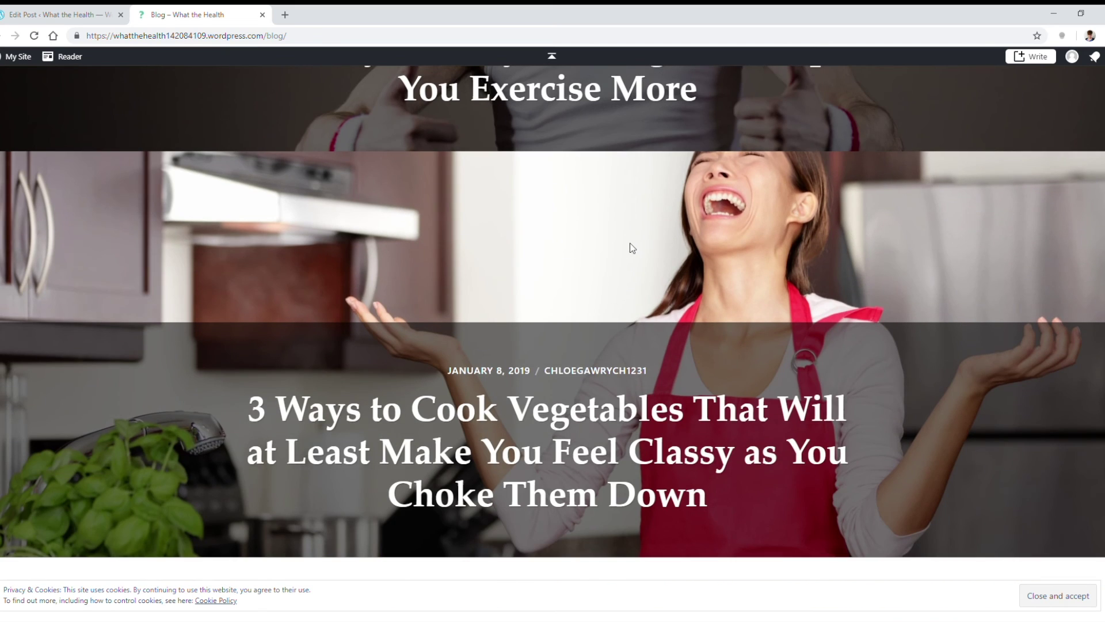
pyautogui.scroll(15, 630, 245)
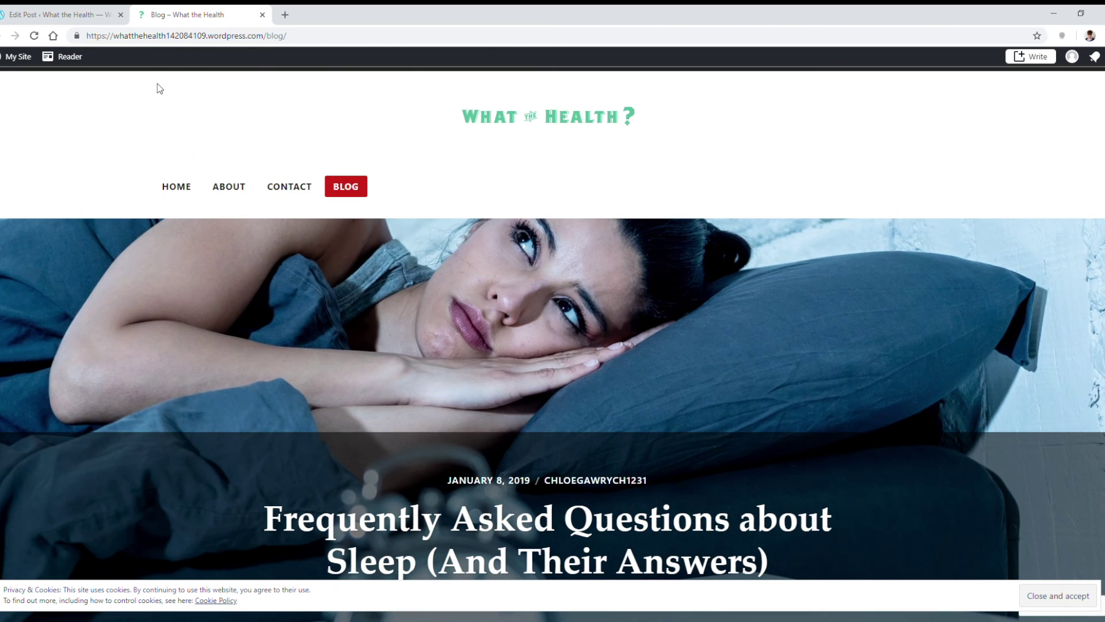
# - Close the editor of the published sleep FAQ post and return to the site's blog post list
pyautogui.click(61, 15)
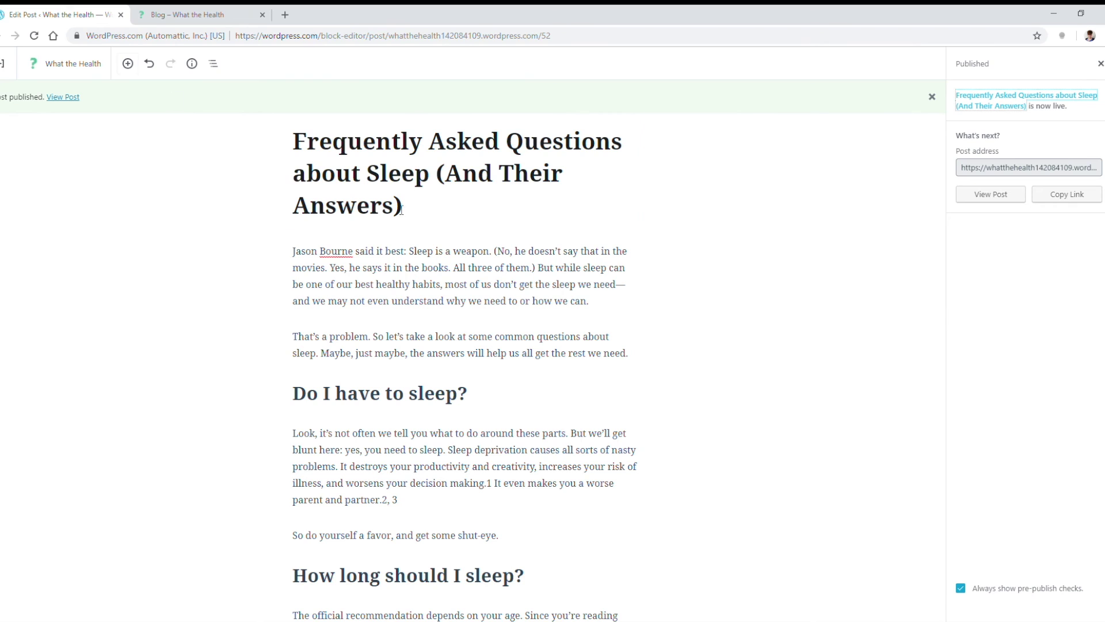
pyautogui.click(3, 63)
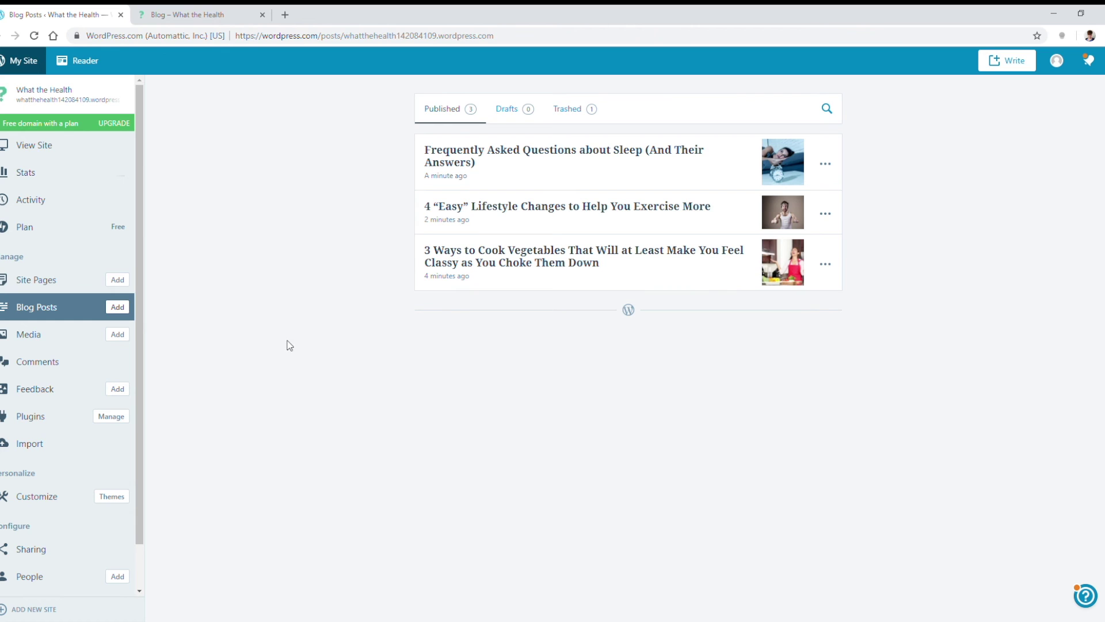
pyautogui.click(178, 13)
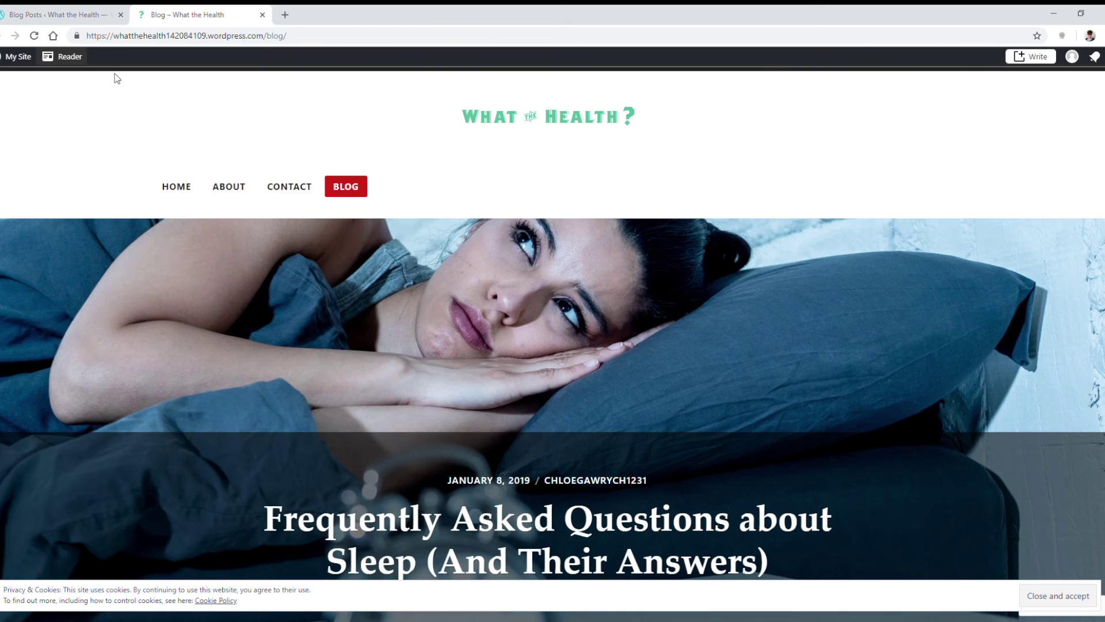
pyautogui.click(57, 15)
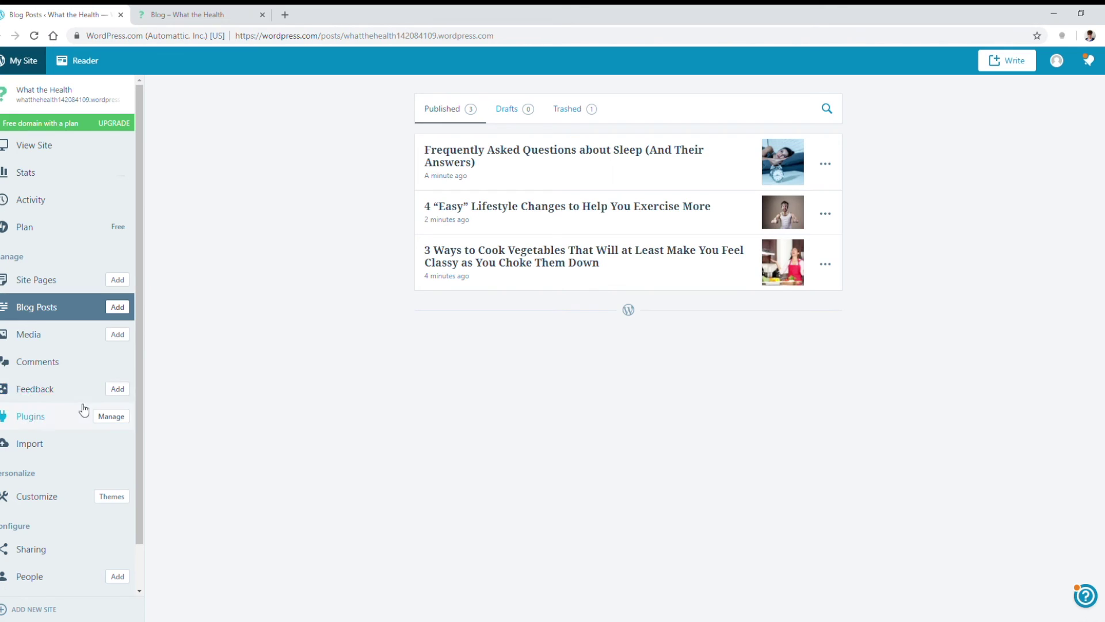
# - Apply the Upbeat Pop style pack to the site in the Customizer and publish the change
pyautogui.click(45, 499)
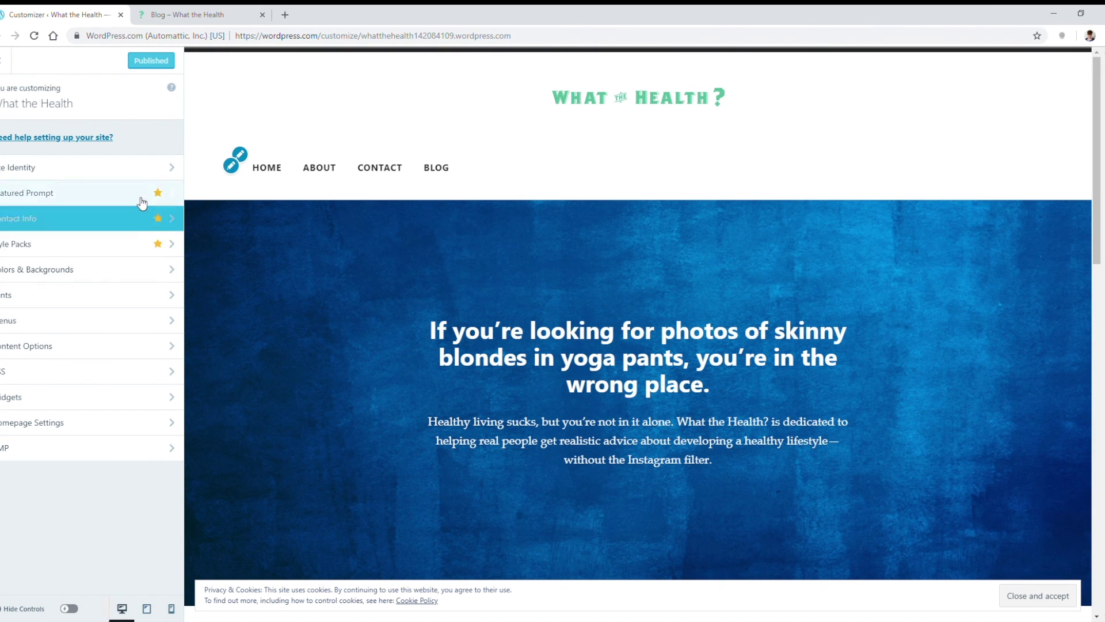
pyautogui.click(116, 257)
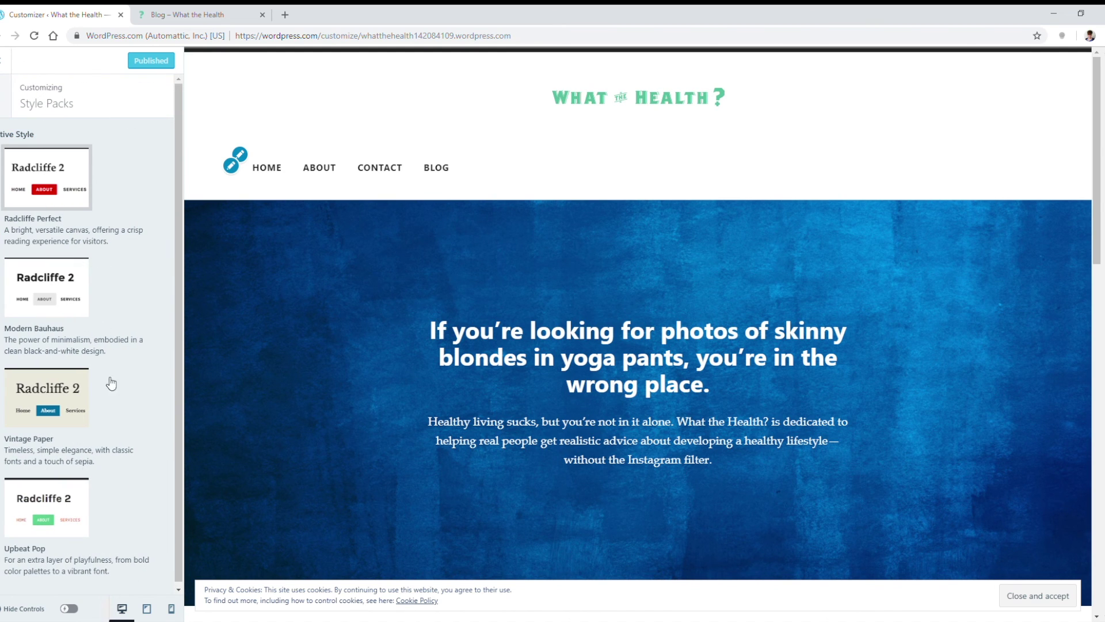
pyautogui.click(64, 495)
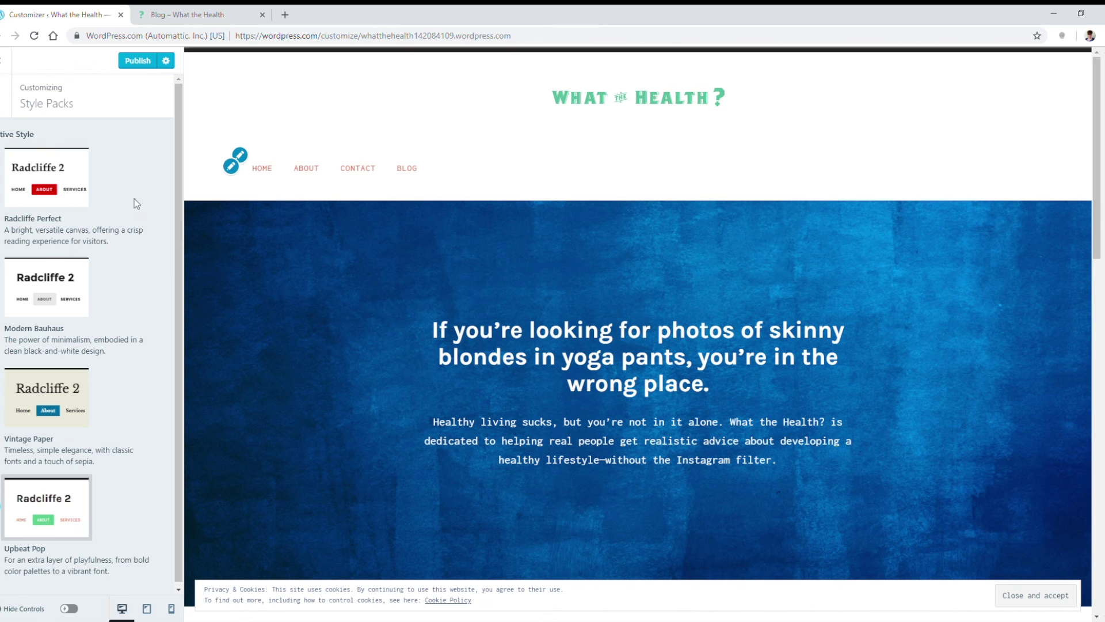
pyautogui.click(135, 65)
# - Examine the new style's colours and fonts on the live site's Blog and Contact pages
pyautogui.click(211, 13)
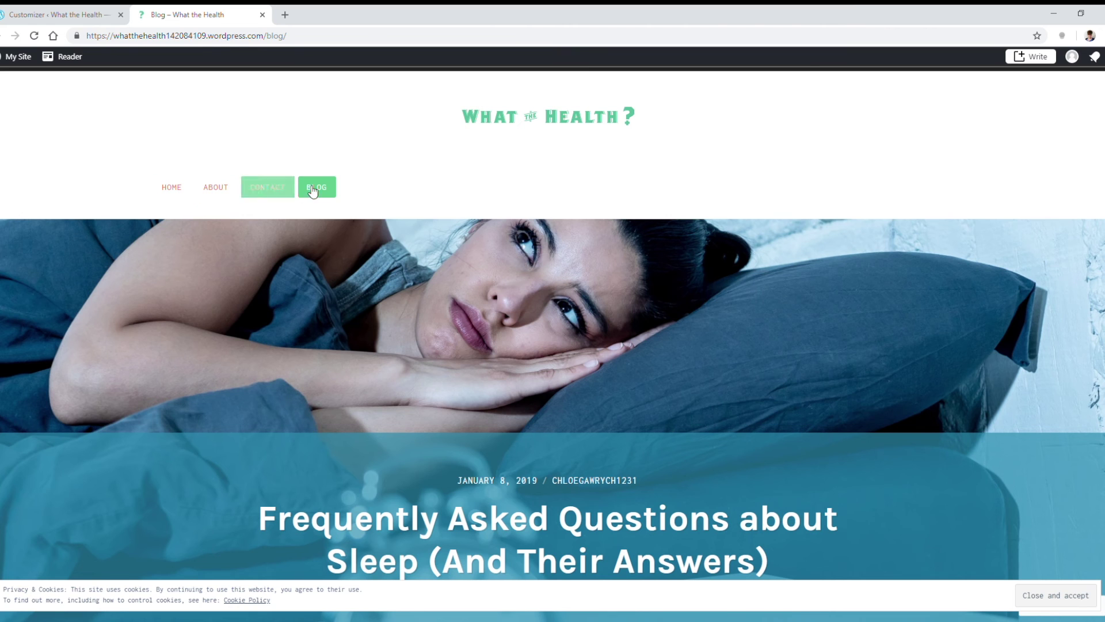
pyautogui.scroll(-3, 724, 223)
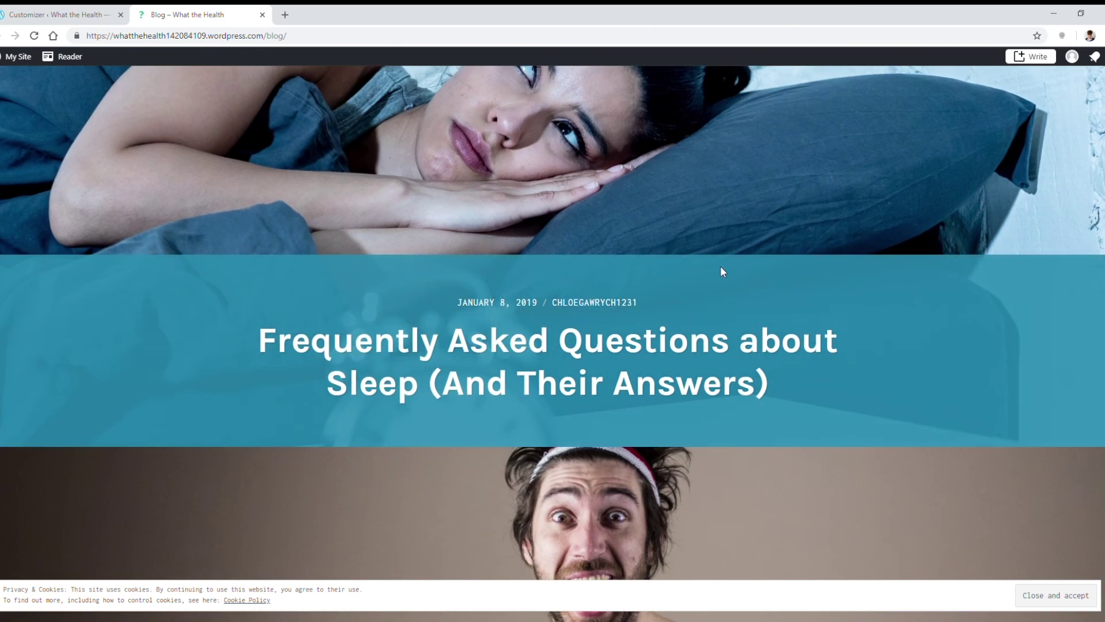
pyautogui.scroll(-10, 738, 271)
pyautogui.scroll(15, 738, 292)
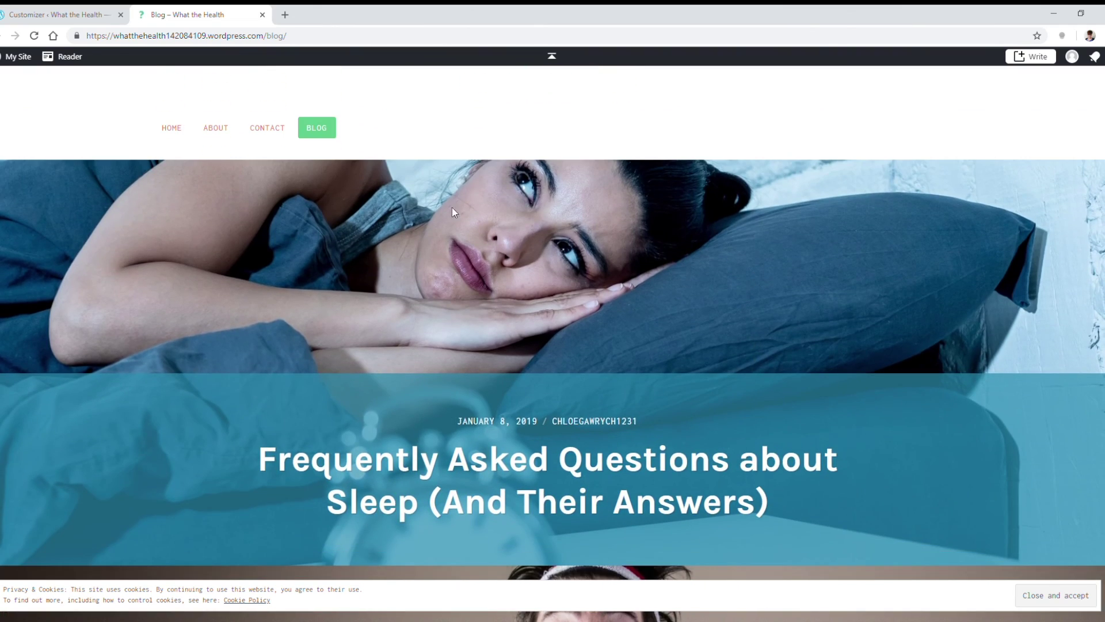
pyautogui.scroll(1, 451, 211)
pyautogui.click(264, 194)
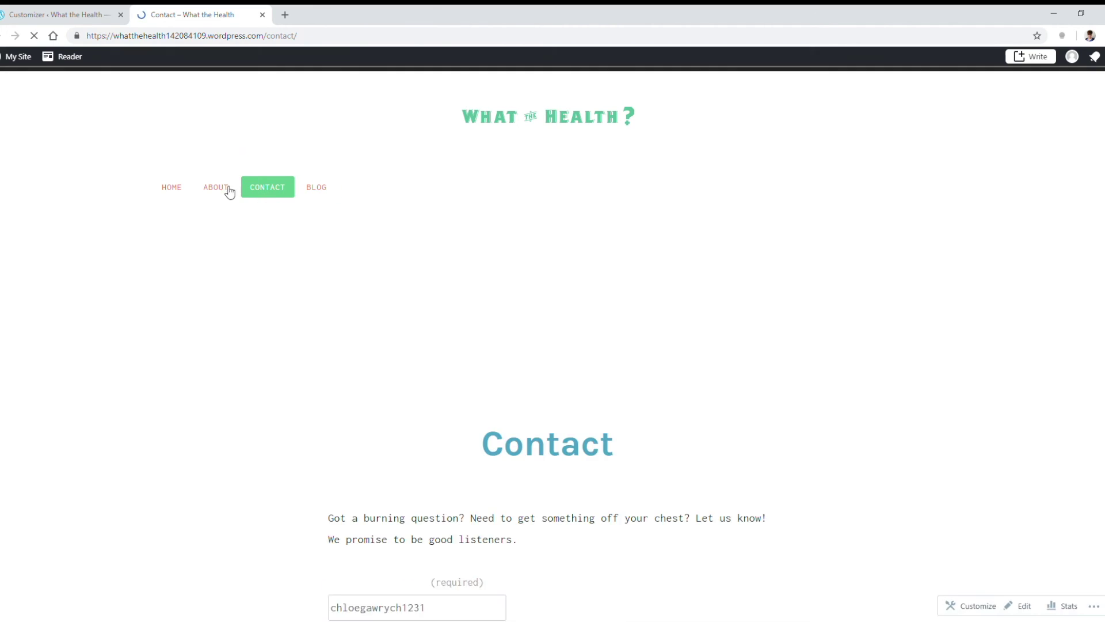
pyautogui.scroll(-9, 339, 257)
pyautogui.scroll(7, 331, 261)
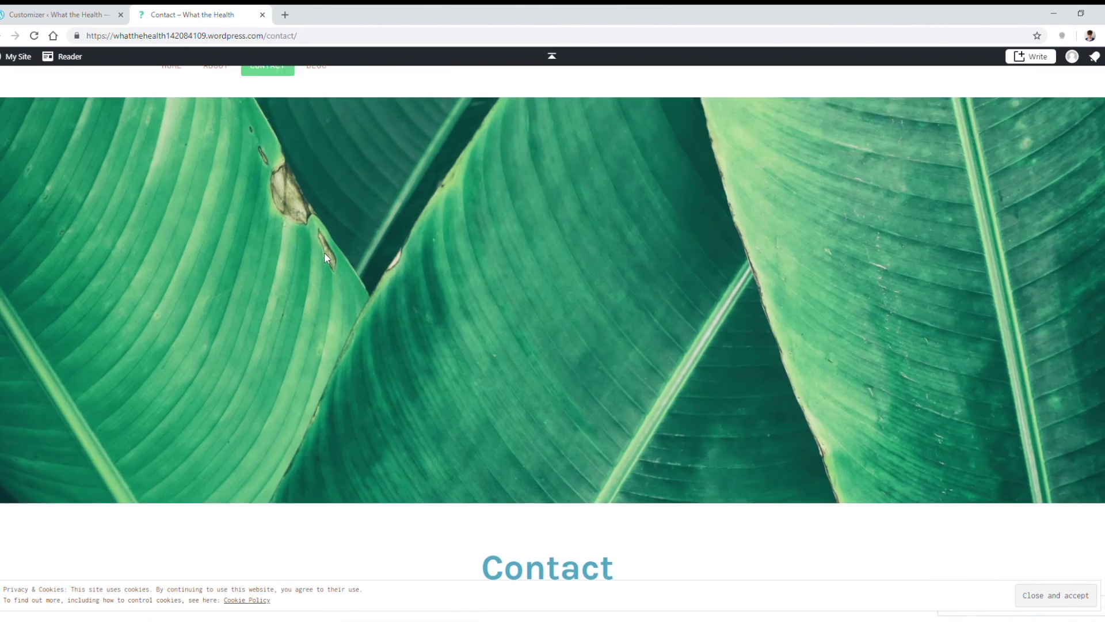
pyautogui.scroll(2, 323, 248)
# - Examine the new style on the live site's About page and Home page from beginning to end
pyautogui.click(228, 186)
pyautogui.scroll(-4, 633, 270)
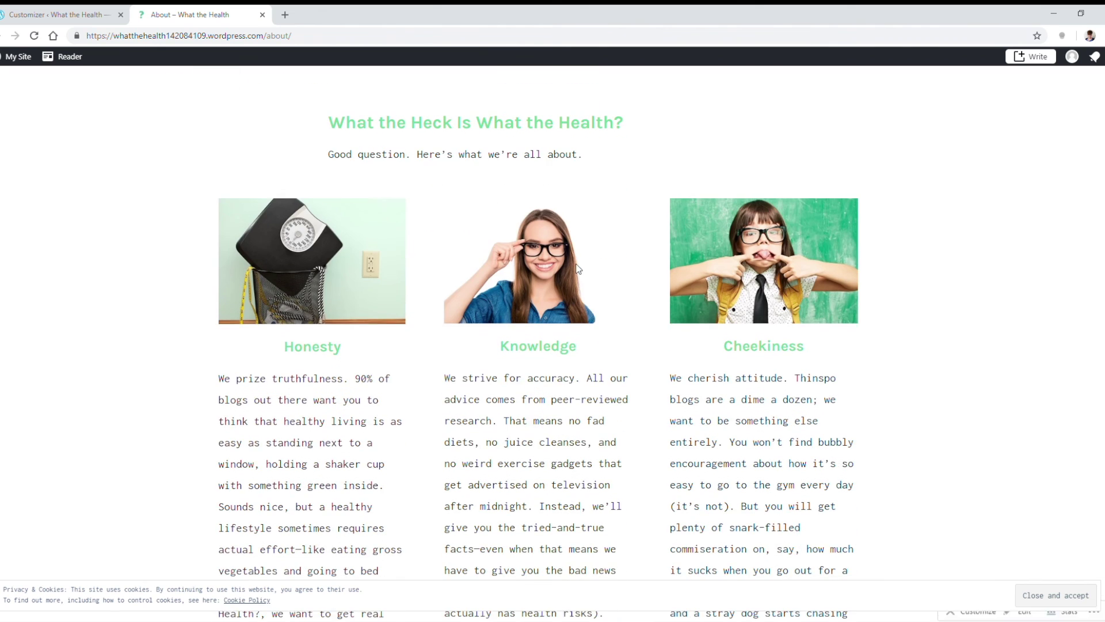
pyautogui.scroll(-9, 364, 334)
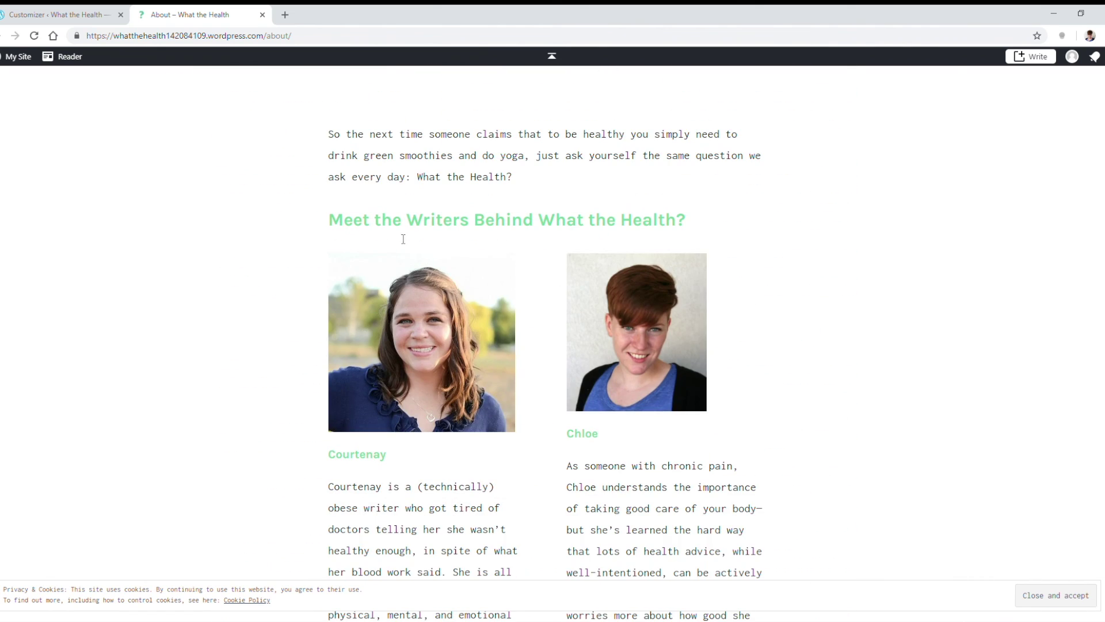
pyautogui.scroll(-5, 529, 323)
pyautogui.scroll(18, 580, 388)
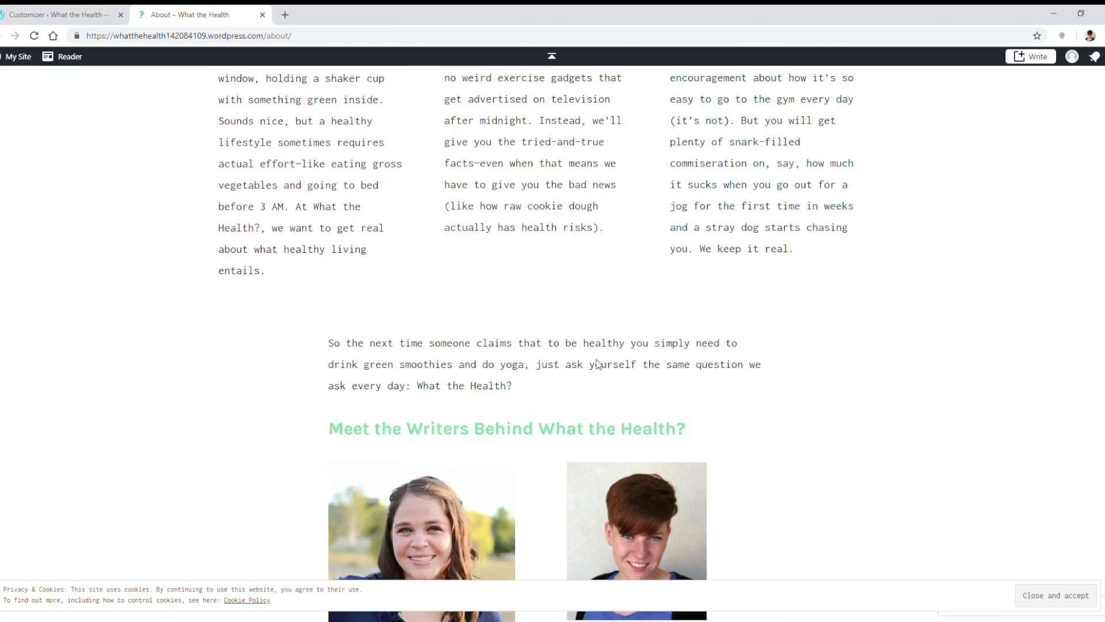
pyautogui.scroll(1, 353, 279)
pyautogui.click(172, 187)
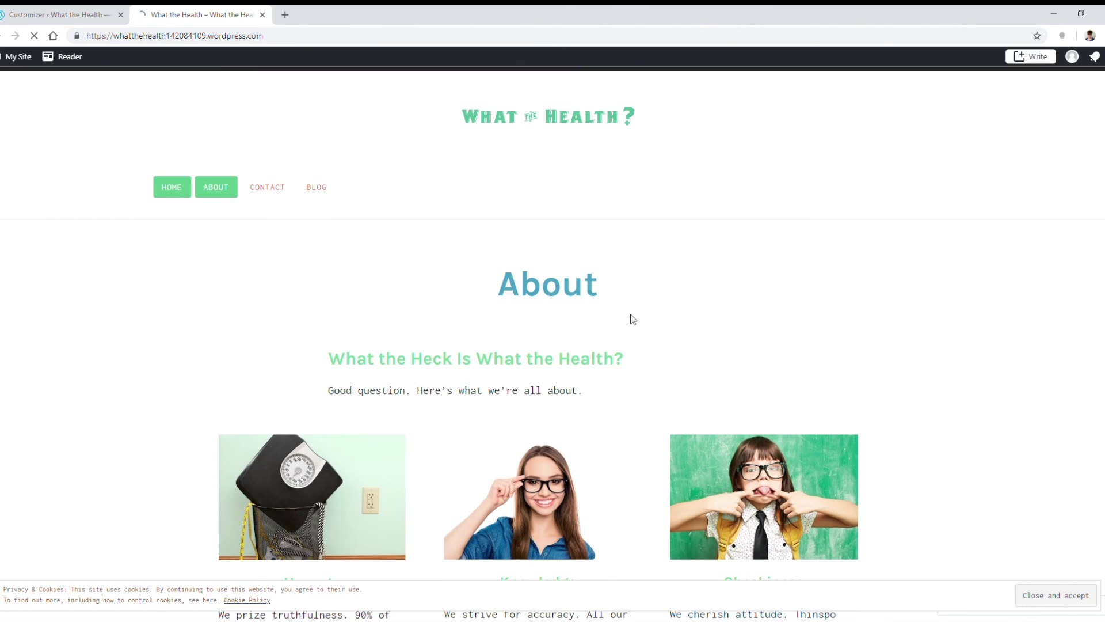
pyautogui.scroll(-14, 797, 315)
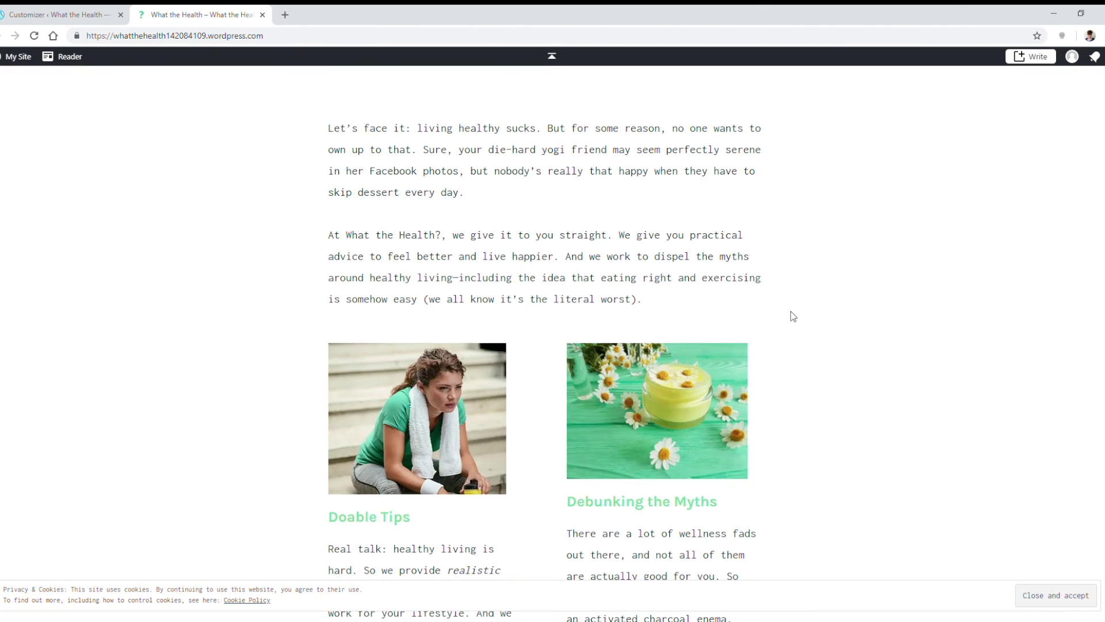
pyautogui.scroll(-3, 794, 316)
pyautogui.scroll(15, 789, 323)
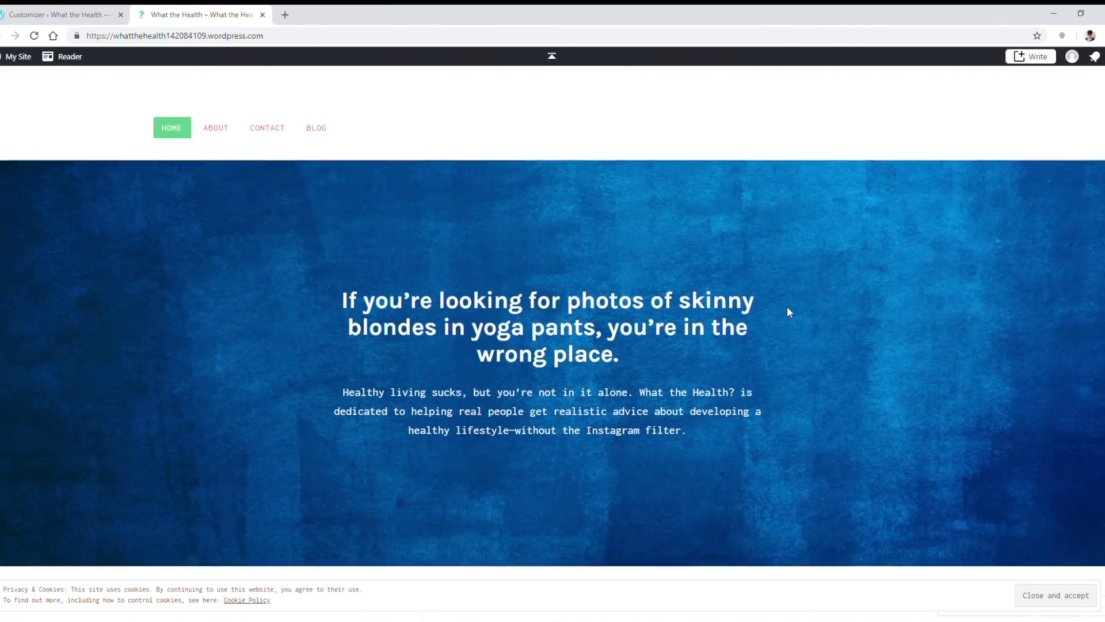
# - Leave the Style Packs settings and exit the Customizer to the blog post list
pyautogui.click(80, 12)
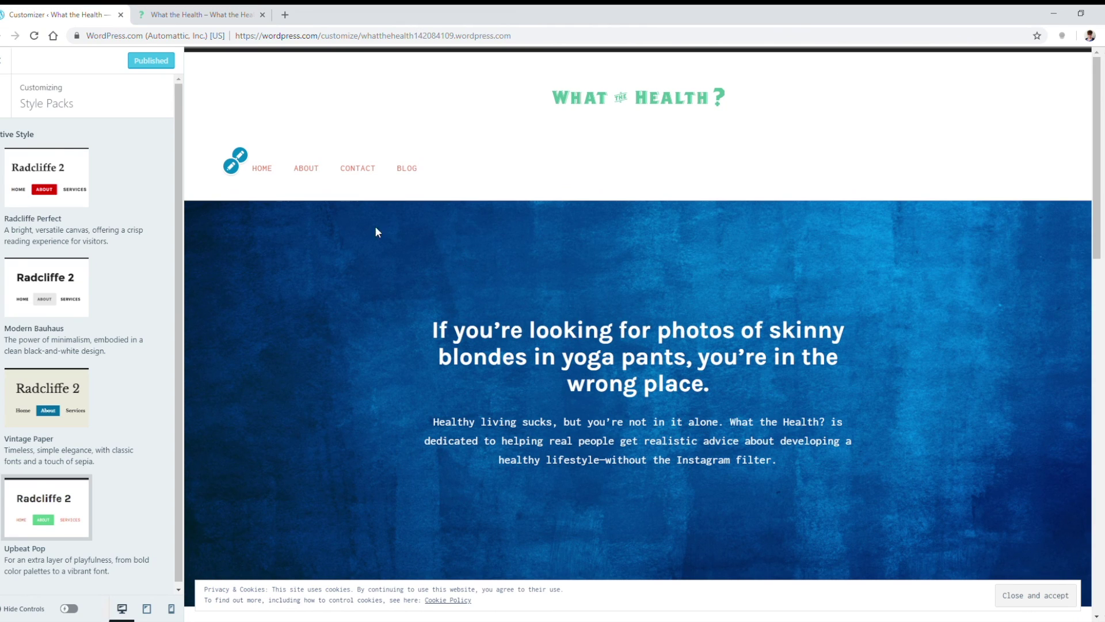
pyautogui.click(7, 106)
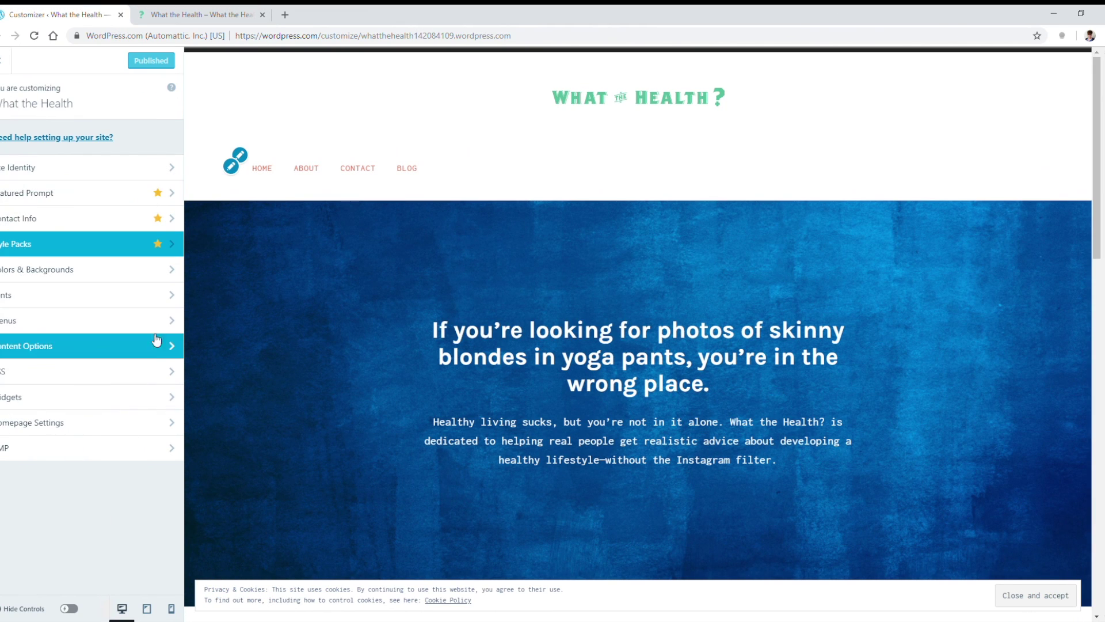
pyautogui.click(5, 60)
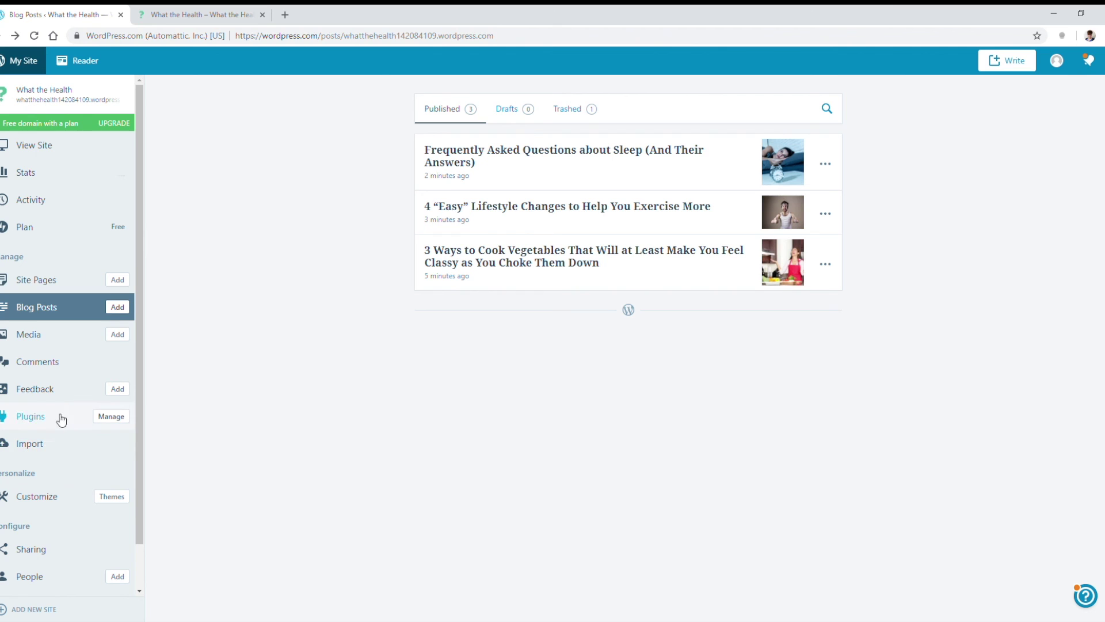
# - Examine the featured, popular and new plugins offered in the site's plugin manager
pyautogui.click(109, 423)
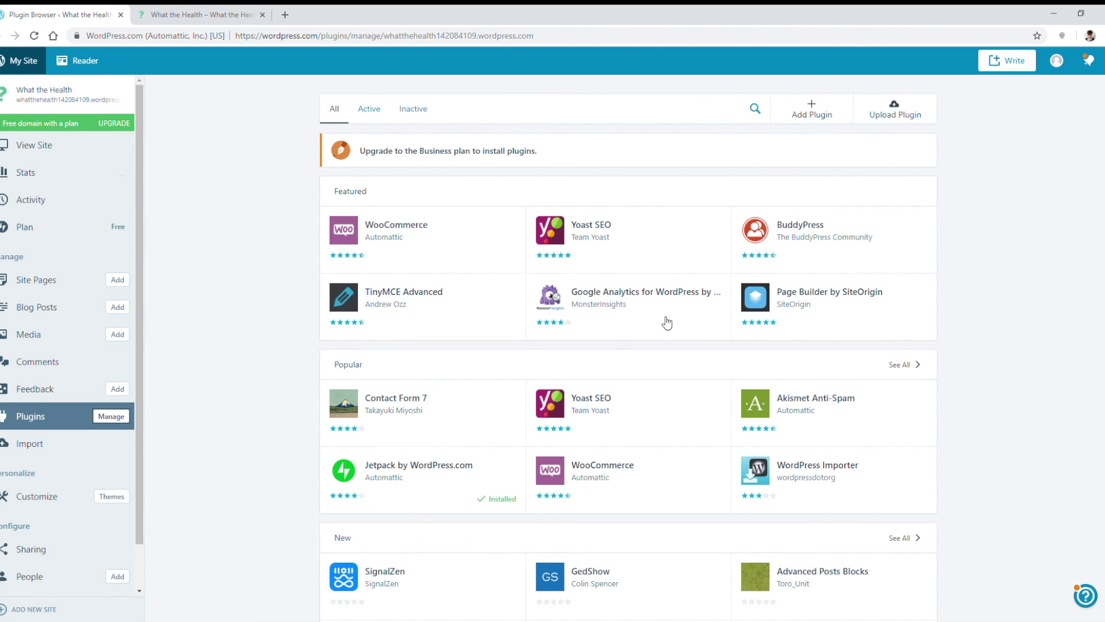
pyautogui.scroll(-1, 667, 323)
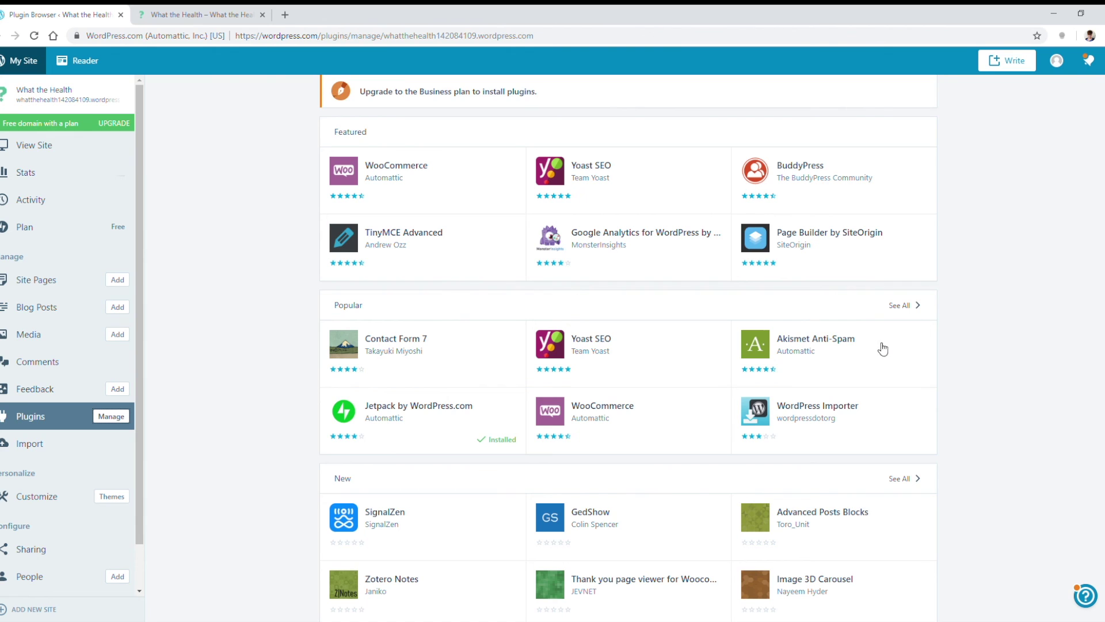
pyautogui.scroll(-1, 887, 351)
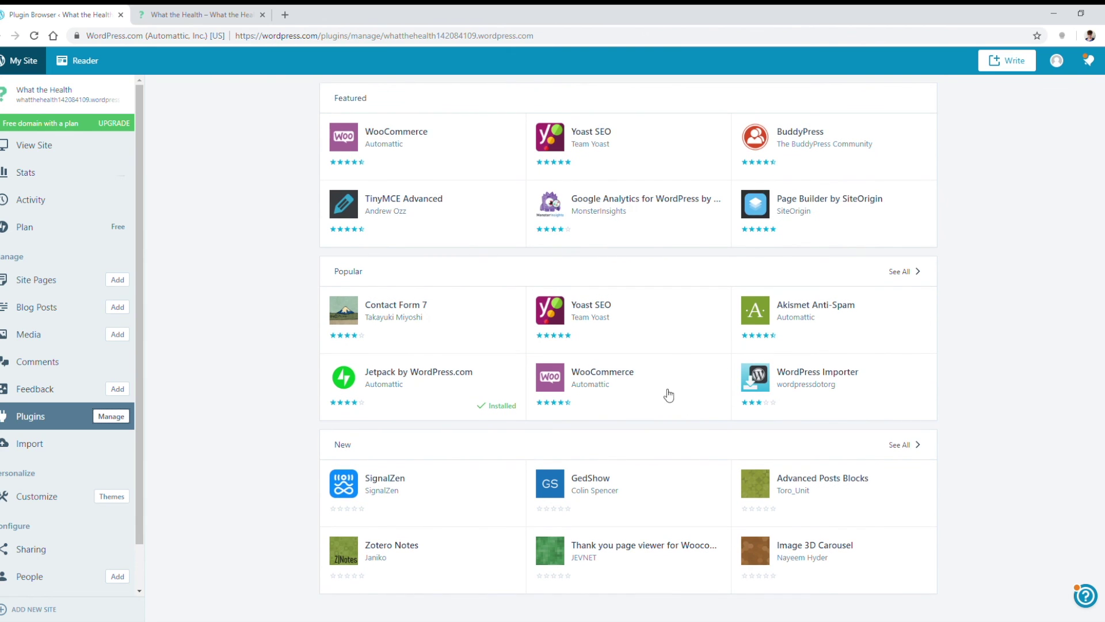
pyautogui.scroll(2, 668, 394)
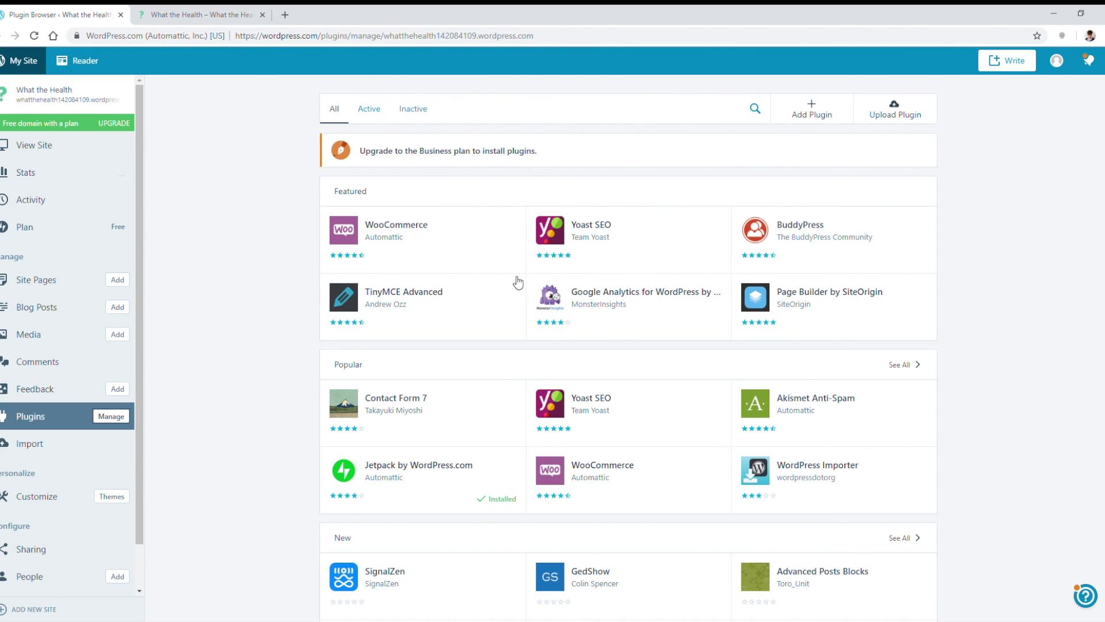
# - View the WooCommerce plugin's details and read its description from beginning to end
pyautogui.click(456, 241)
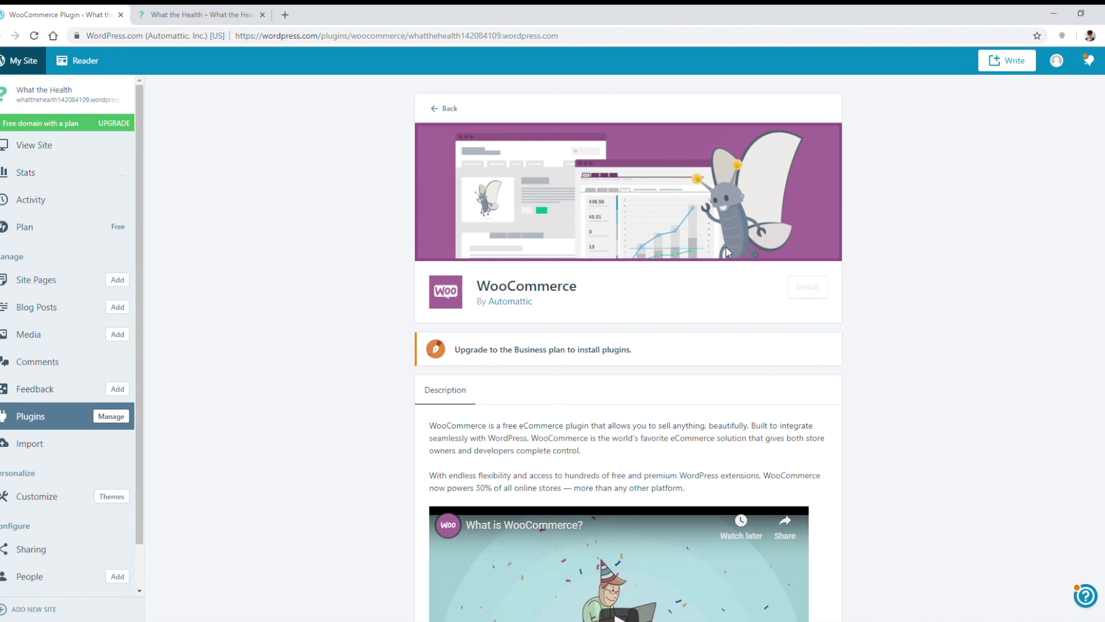
pyautogui.scroll(-5, 898, 271)
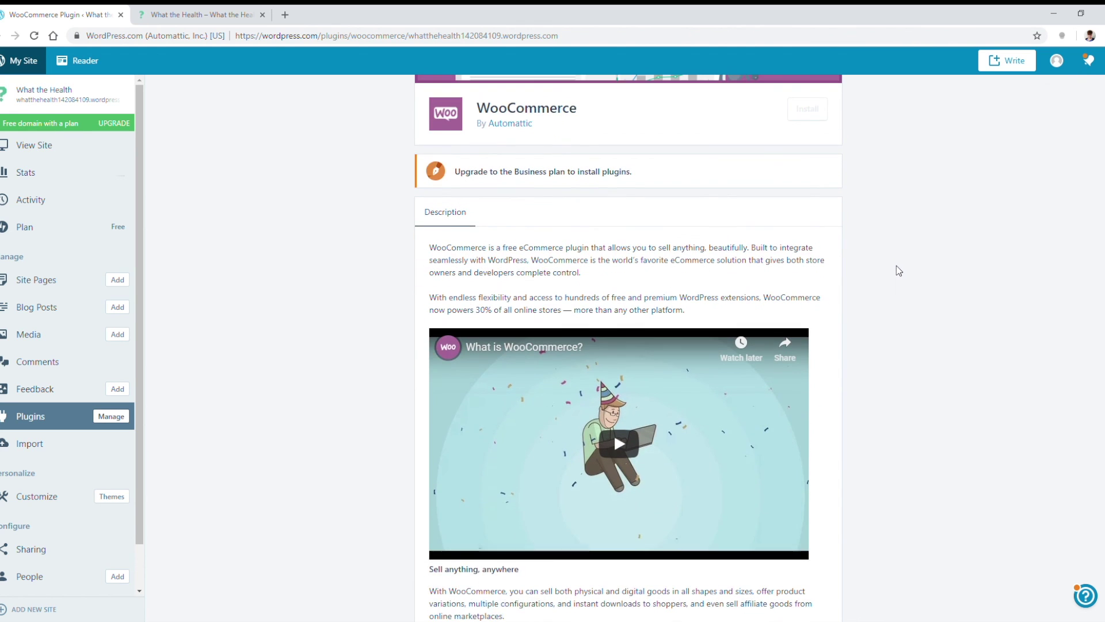
pyautogui.scroll(-7, 898, 268)
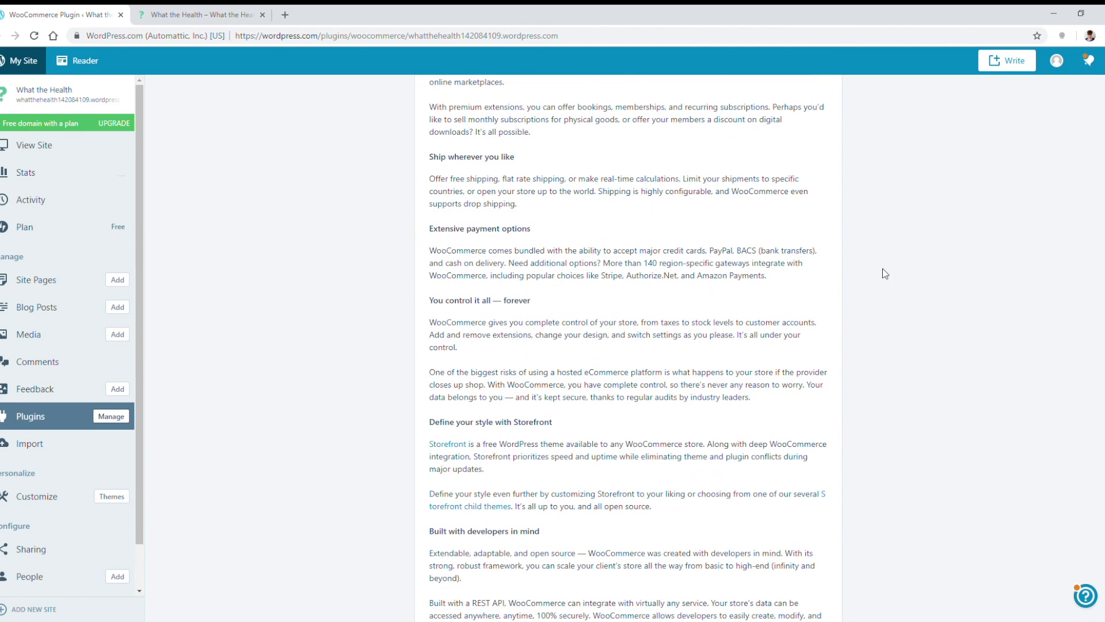
pyautogui.scroll(-13, 728, 276)
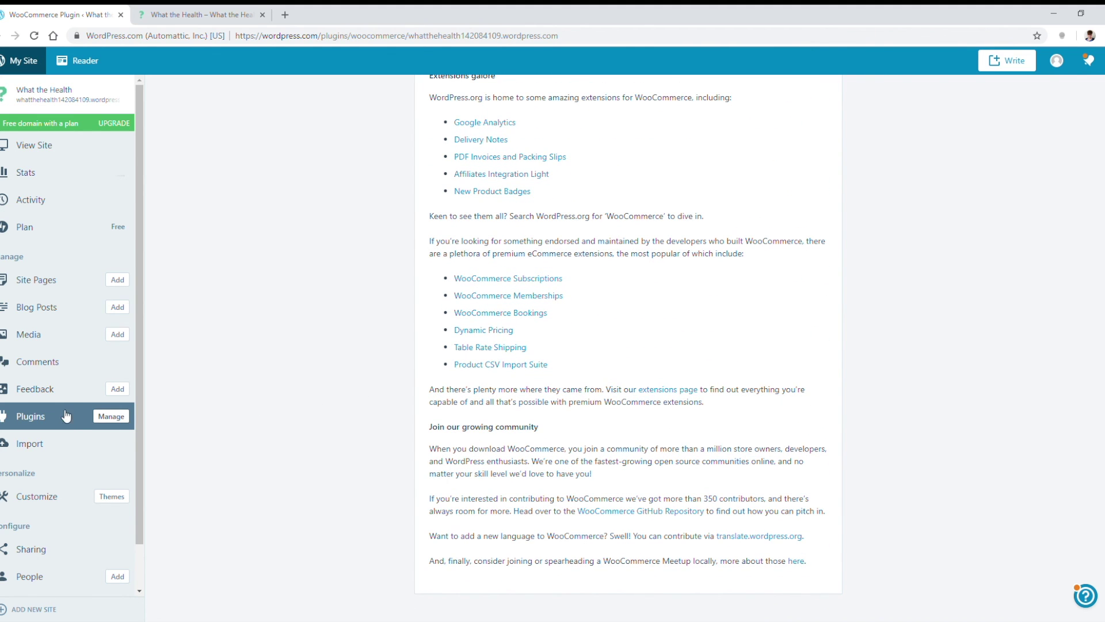
# - Return to the plugin browser and examine the complete list of popular plugins
pyautogui.click(123, 421)
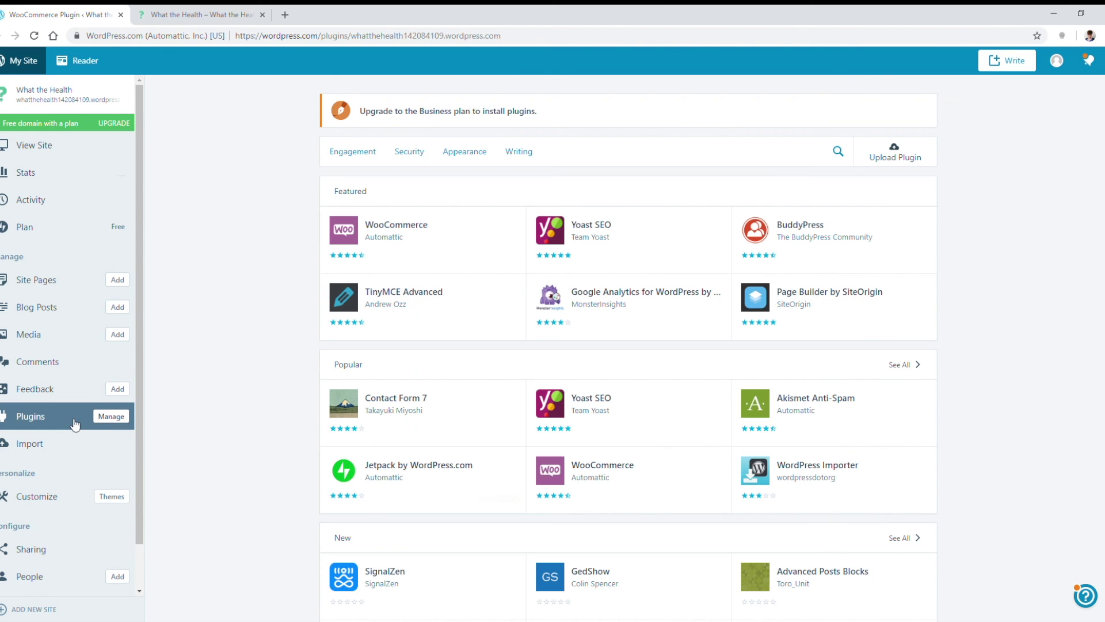
pyautogui.scroll(-1, 656, 265)
pyautogui.scroll(1, 559, 198)
pyautogui.click(838, 151)
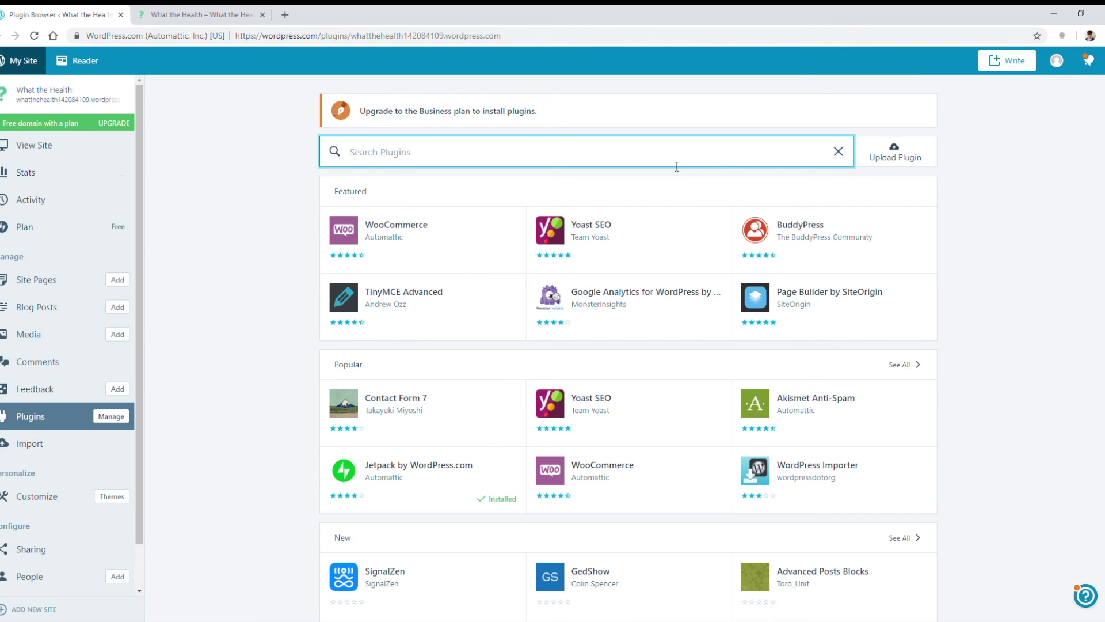
pyautogui.scroll(-2, 921, 323)
pyautogui.click(906, 274)
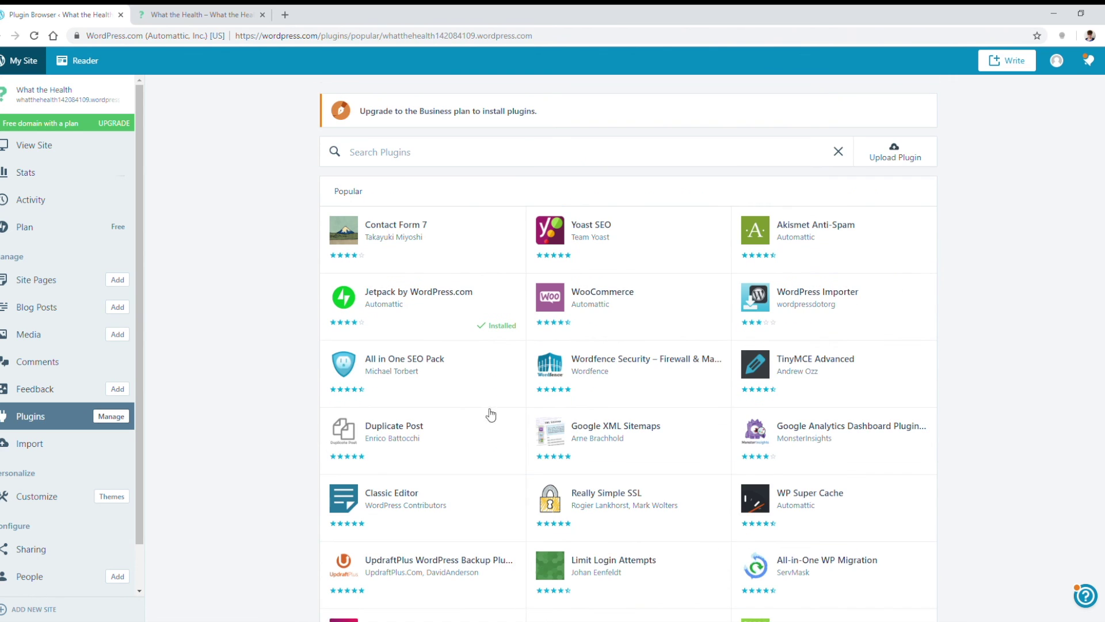
pyautogui.scroll(-2, 927, 364)
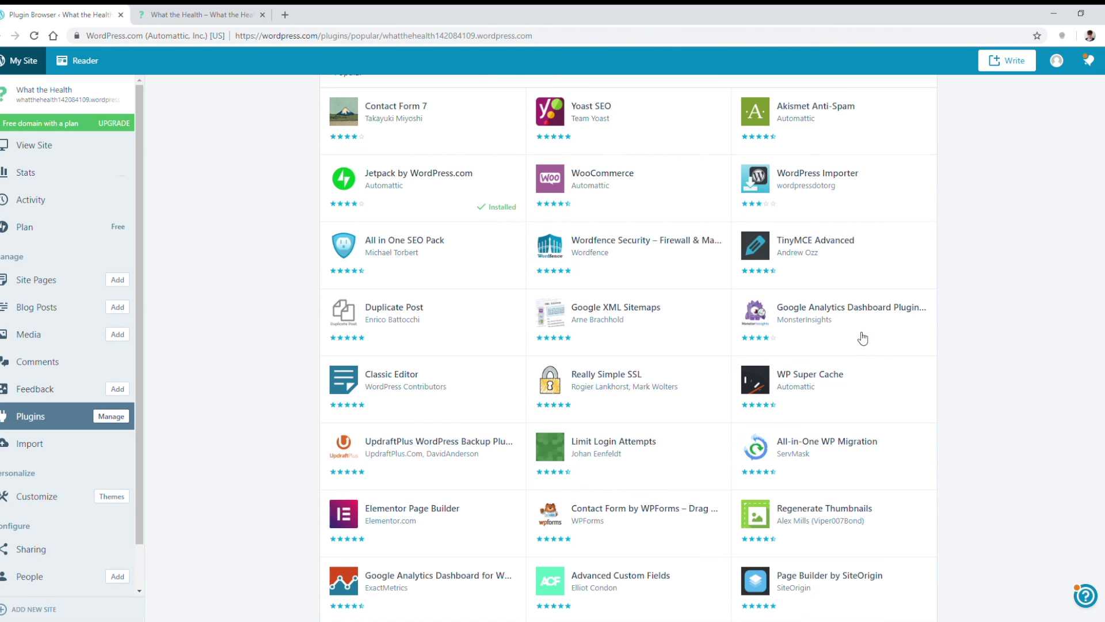
pyautogui.scroll(-4, 863, 338)
pyautogui.scroll(-4, 481, 486)
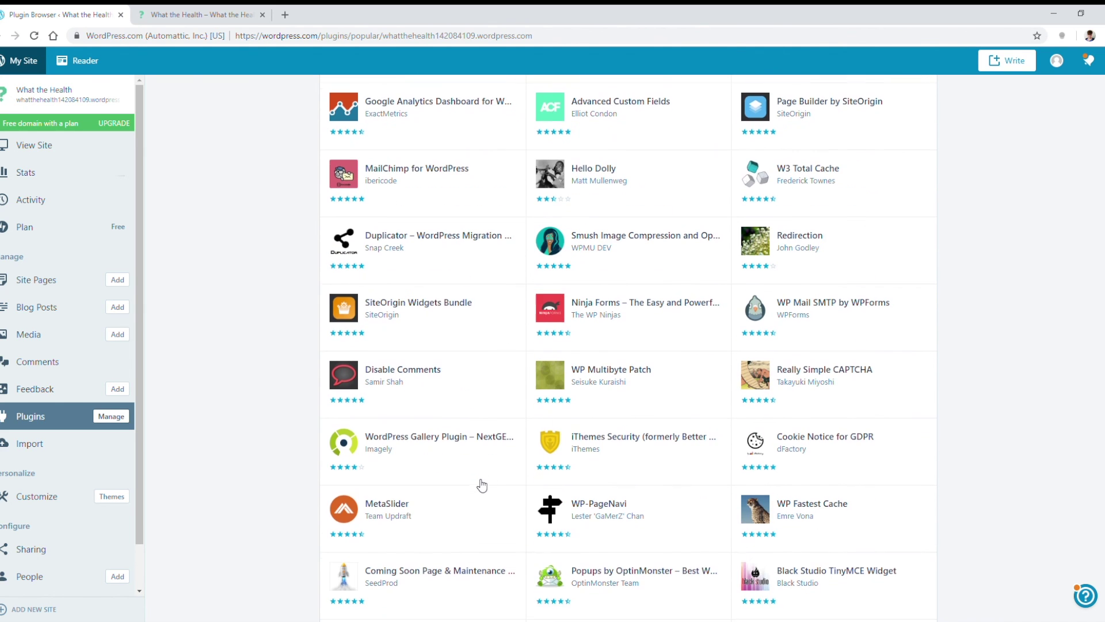
pyautogui.scroll(-4, 538, 500)
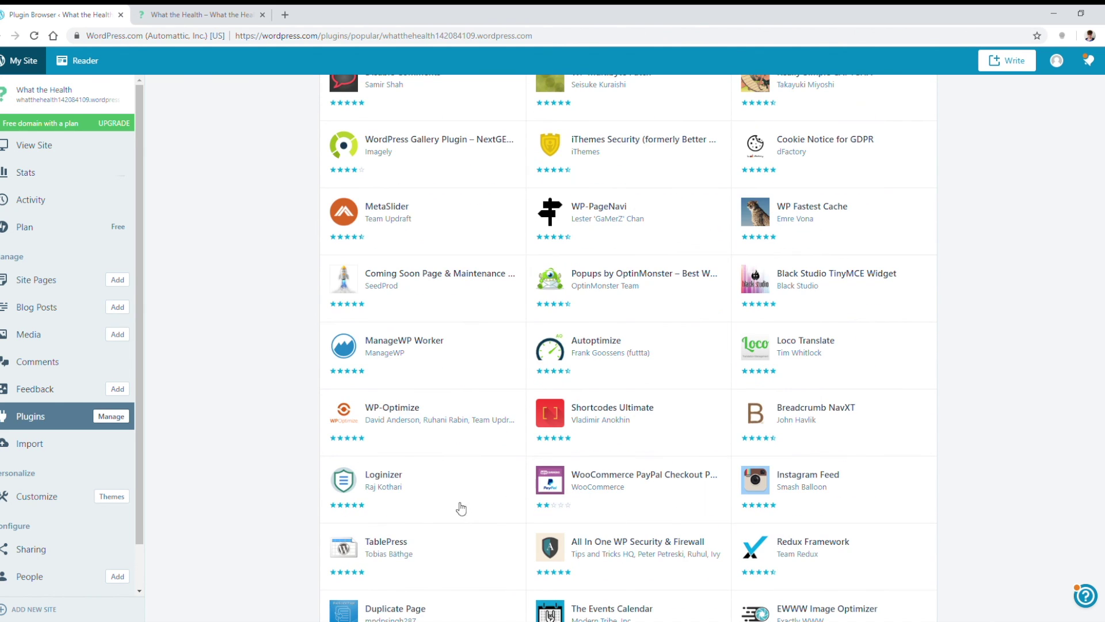
pyautogui.scroll(-4, 501, 510)
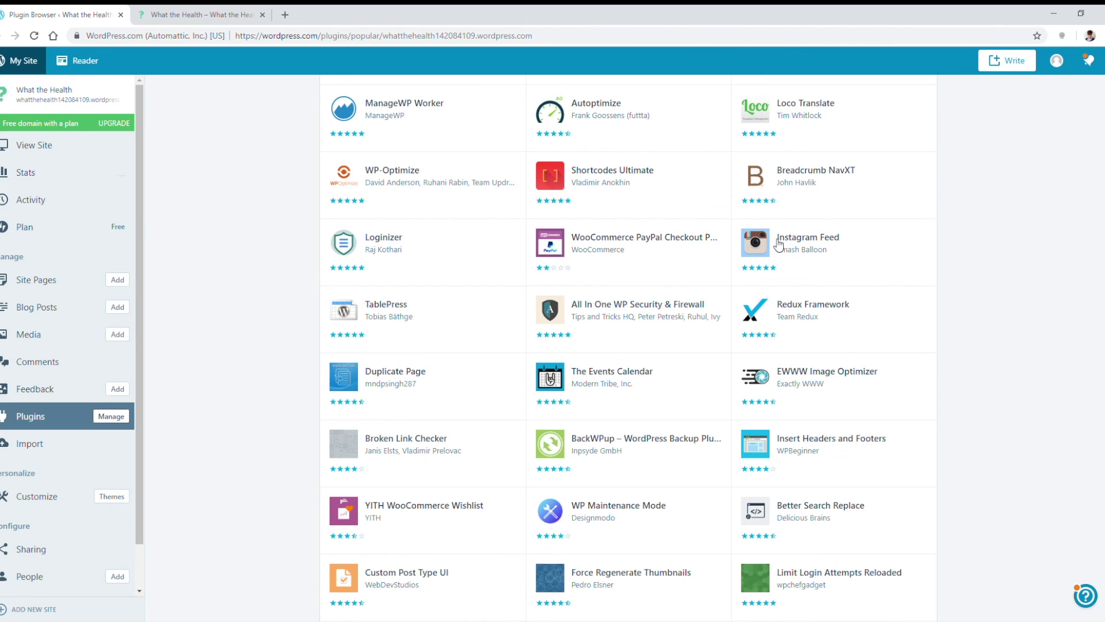
pyautogui.scroll(-8, 857, 253)
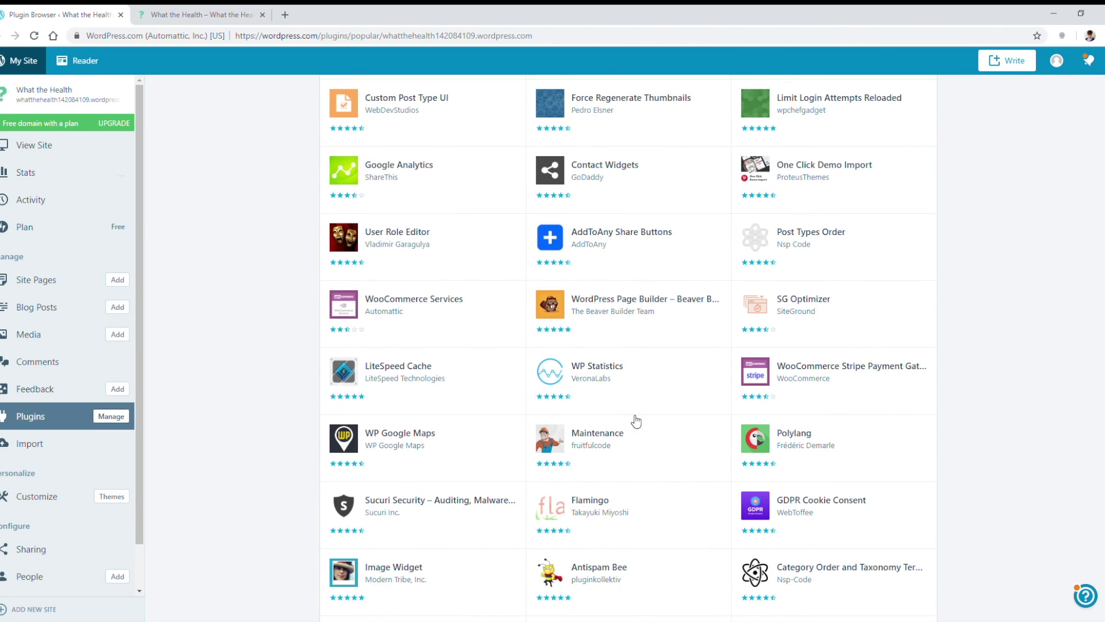
pyautogui.scroll(6, 634, 415)
pyautogui.scroll(15, 636, 406)
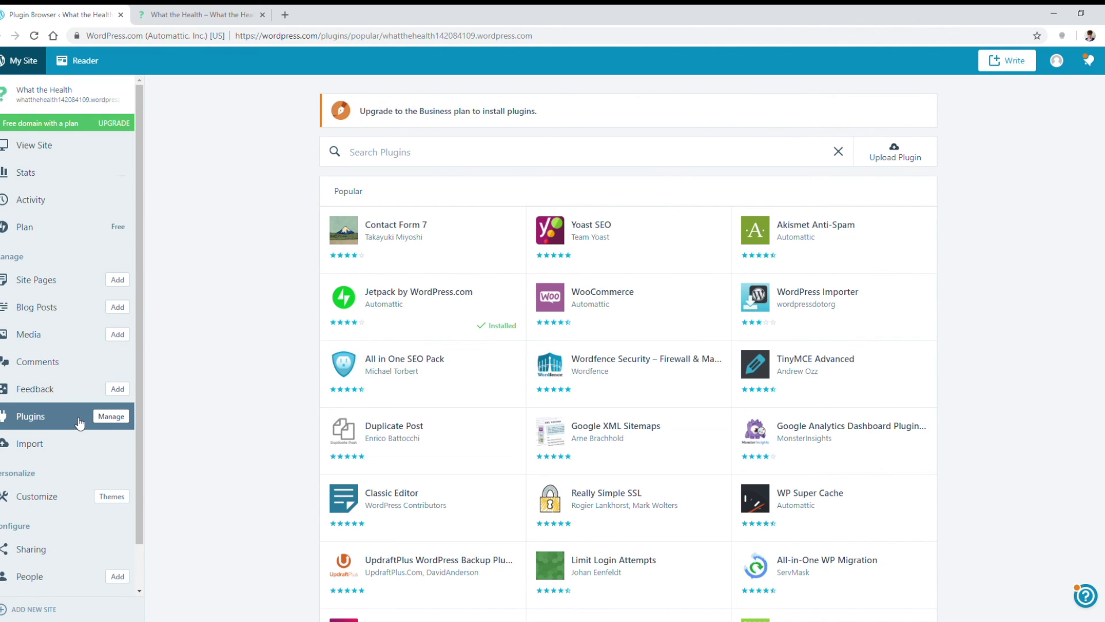
# - Search the plugin browser for "store" and look through the matching plugins
pyautogui.click(38, 421)
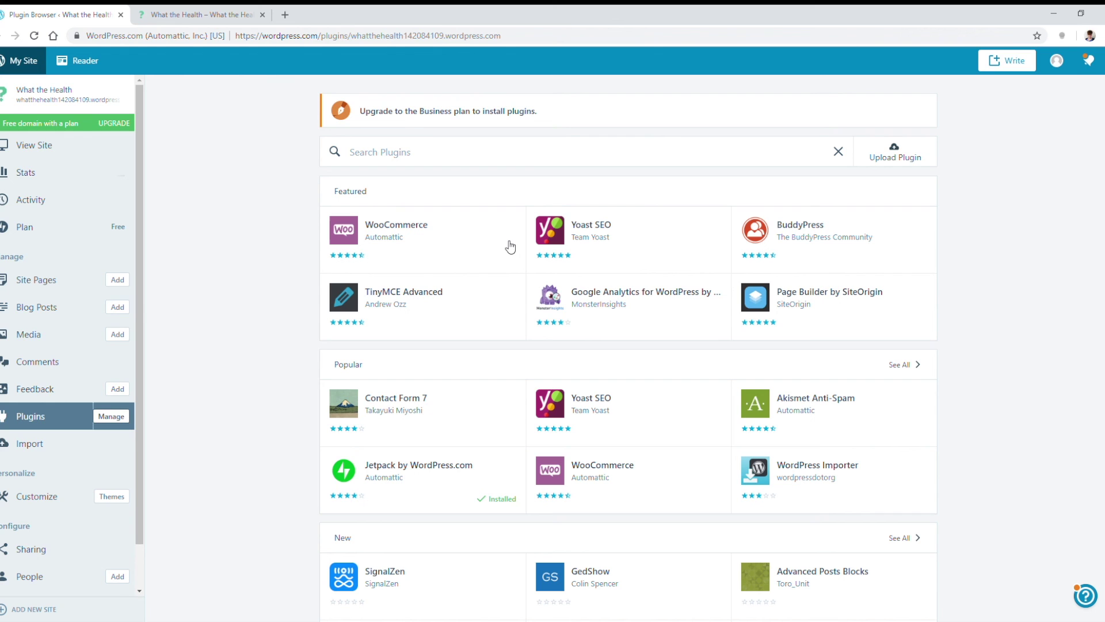
pyautogui.click(395, 161)
pyautogui.write('shop')
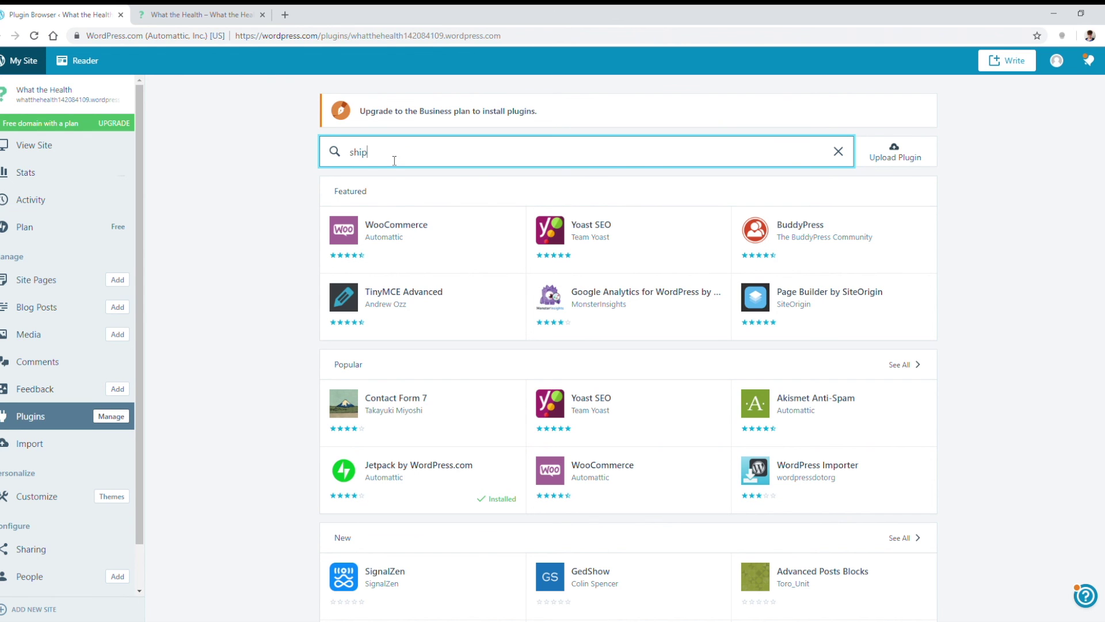
pyautogui.press('BackSpace')
pyautogui.press('BackSpace')
pyautogui.press('BackSpace')
pyautogui.write('tore')
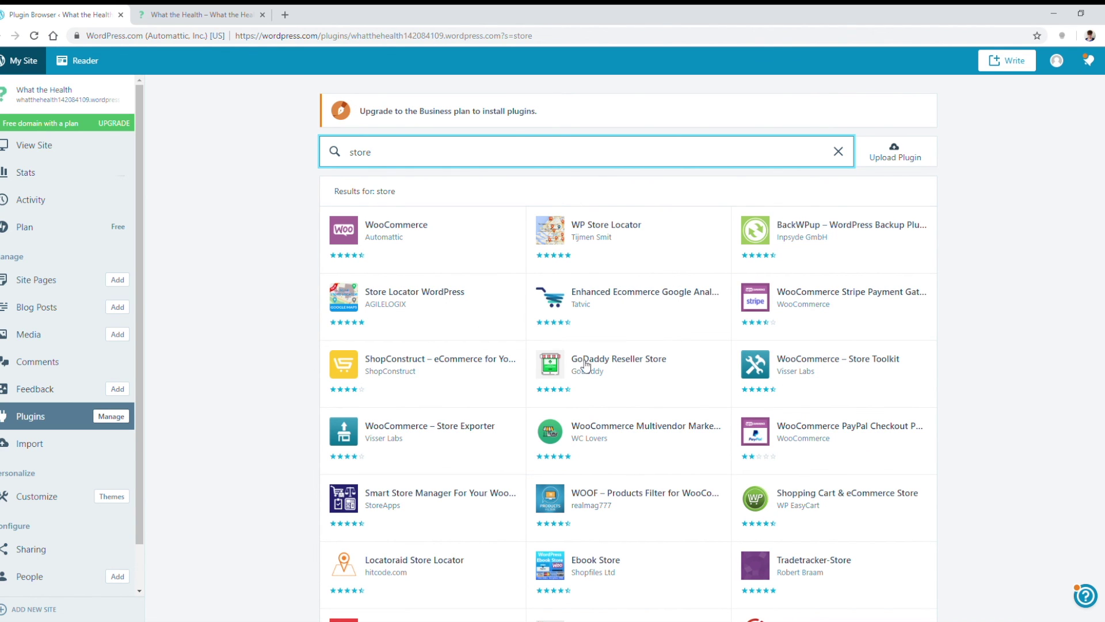
pyautogui.scroll(-3, 610, 385)
pyautogui.scroll(3, 610, 386)
pyautogui.scroll(-1, 567, 395)
pyautogui.scroll(-3, 567, 395)
pyautogui.scroll(4, 567, 398)
# - Open the media library, quit its welcome tour and select the photo of the girl in glasses and a tie
pyautogui.click(29, 335)
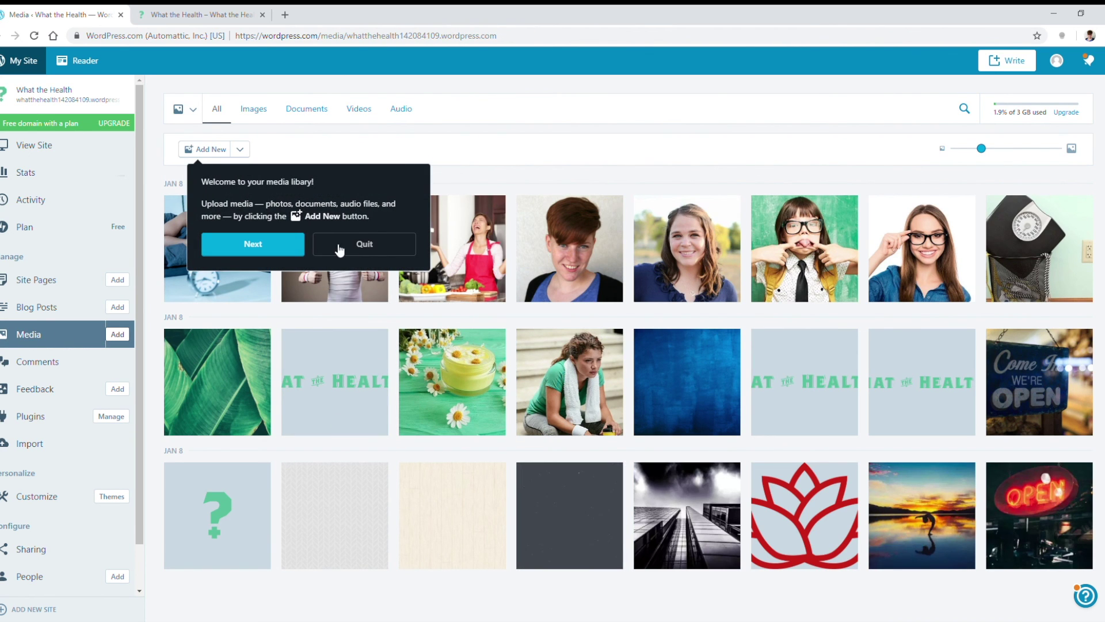
pyautogui.click(344, 246)
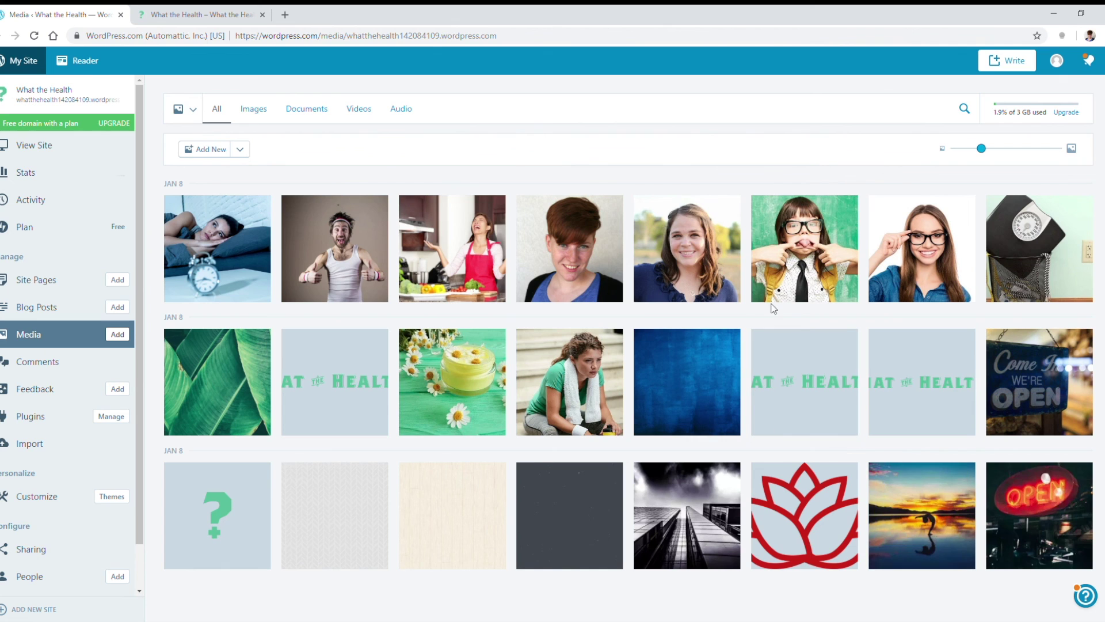
pyautogui.click(832, 256)
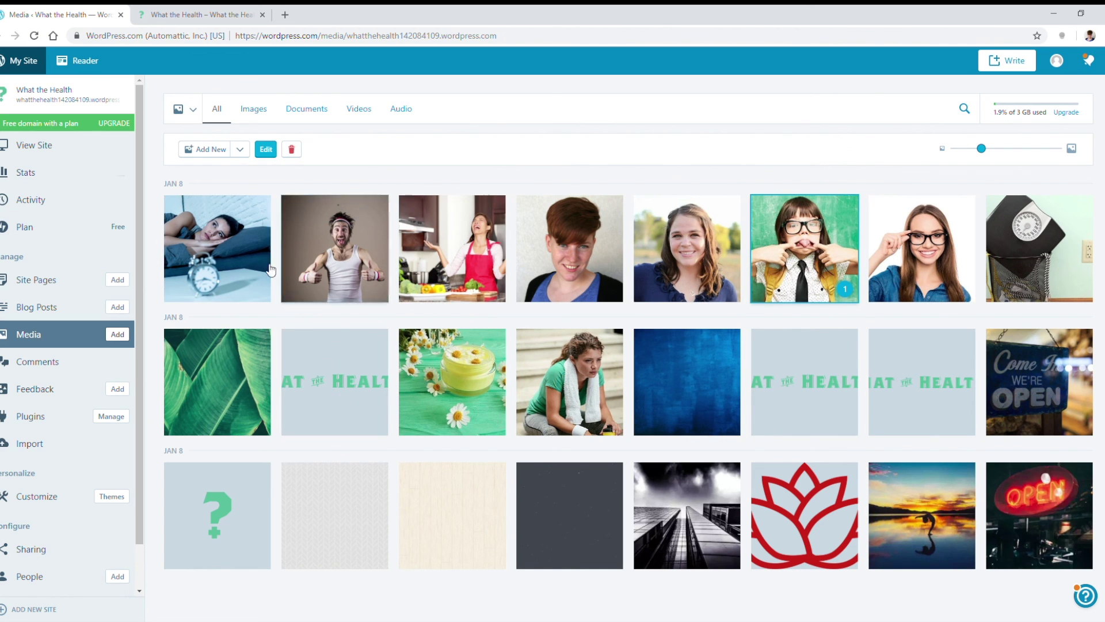
# - Check the site's comment queue for all comments
pyautogui.click(64, 364)
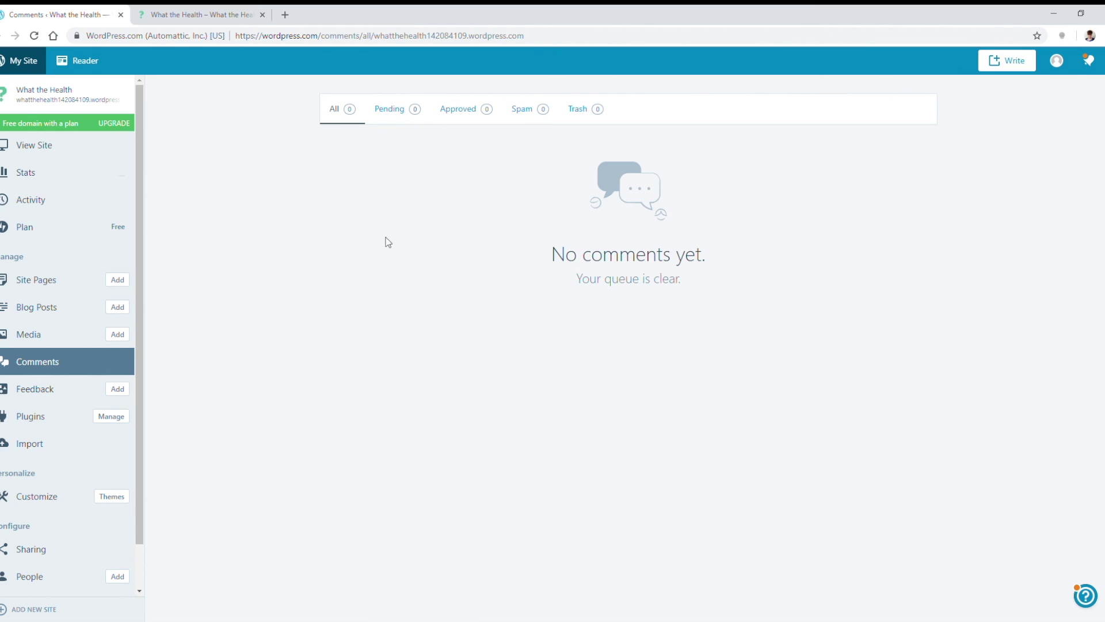
pyautogui.scroll(-1, 108, 370)
pyautogui.scroll(-2, 81, 305)
pyautogui.scroll(3, 73, 308)
# - View the site and examine the live Home page from its header to its footer
pyautogui.click(46, 148)
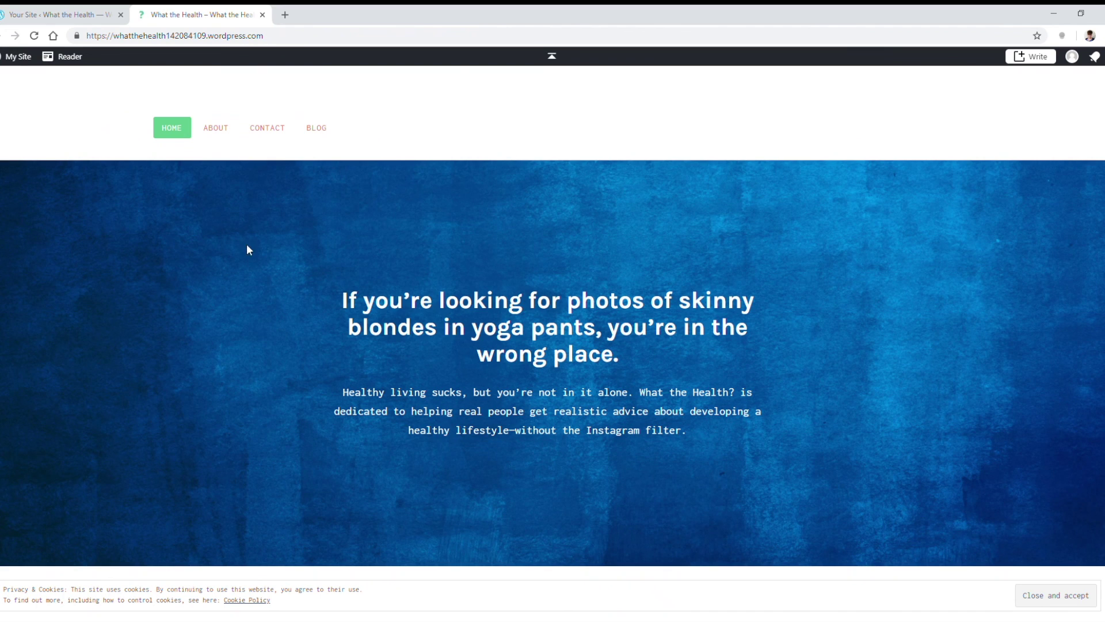
pyautogui.scroll(-10, 440, 333)
pyautogui.scroll(10, 440, 333)
pyautogui.scroll(-15, 441, 333)
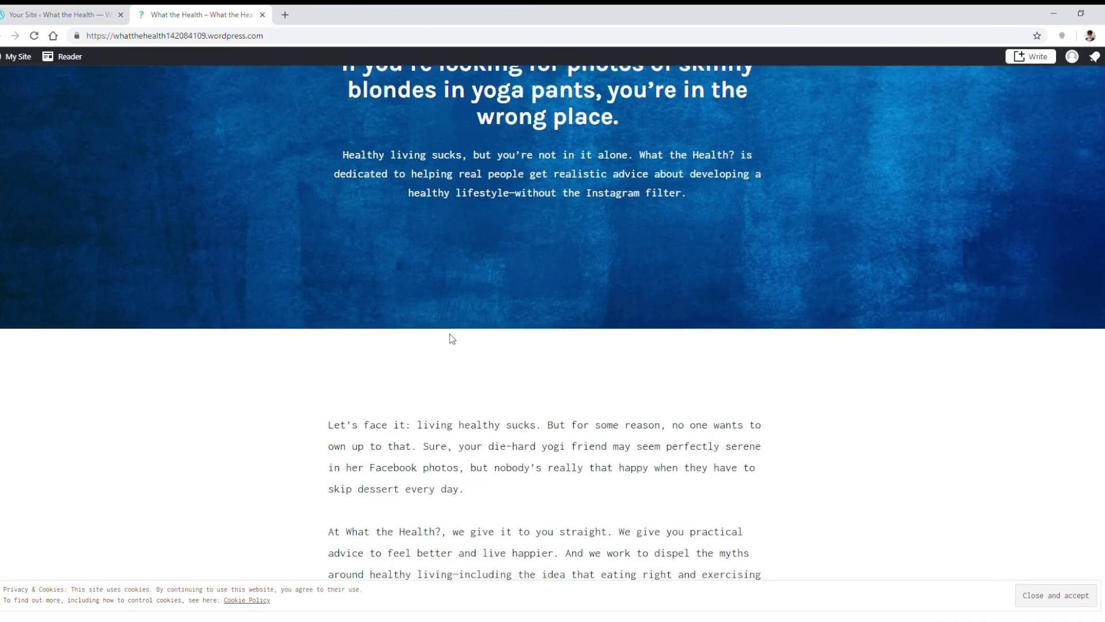
pyautogui.scroll(-1, 535, 374)
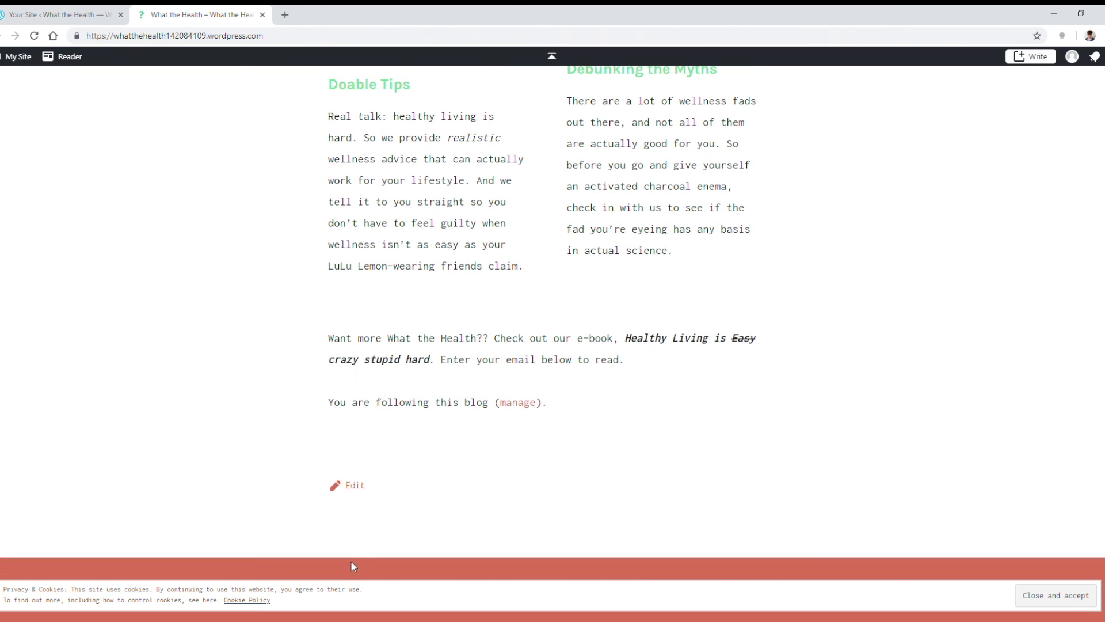
pyautogui.scroll(16, 410, 371)
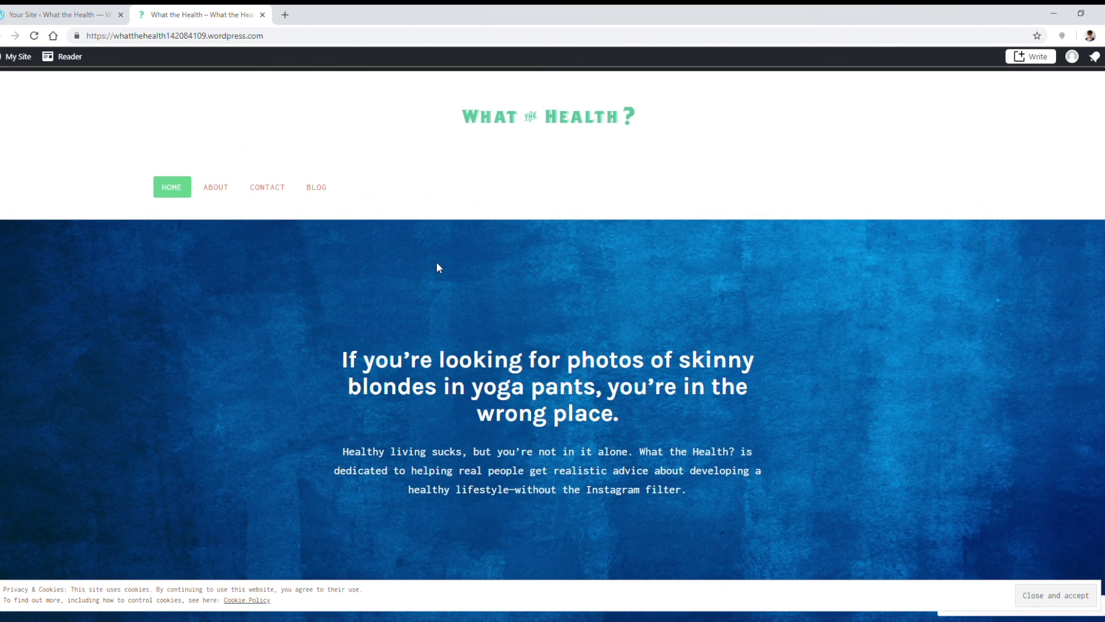
# - Return to the site dashboard and examine the range of WordPress.com themes in the theme gallery
pyautogui.click(86, 15)
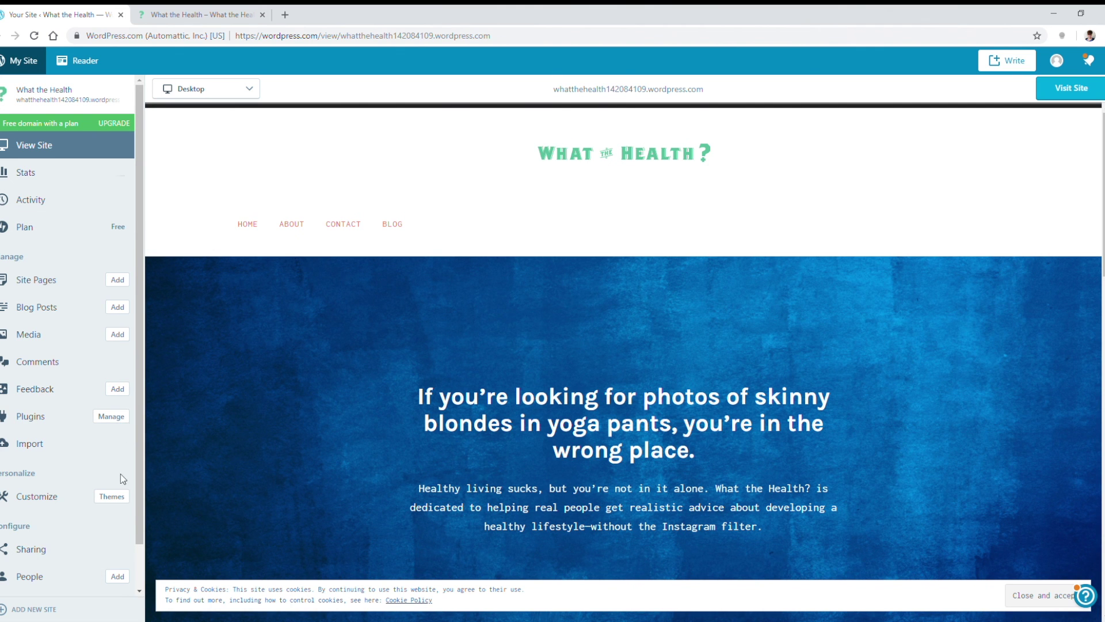
pyautogui.click(107, 498)
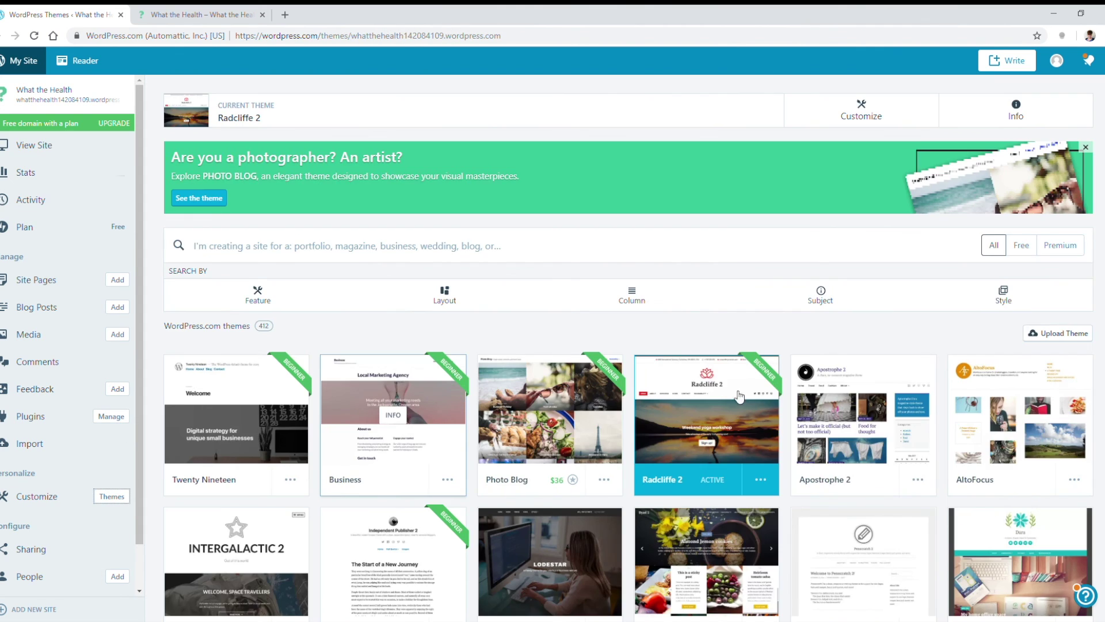
pyautogui.scroll(-7, 772, 426)
pyautogui.scroll(-20, 784, 426)
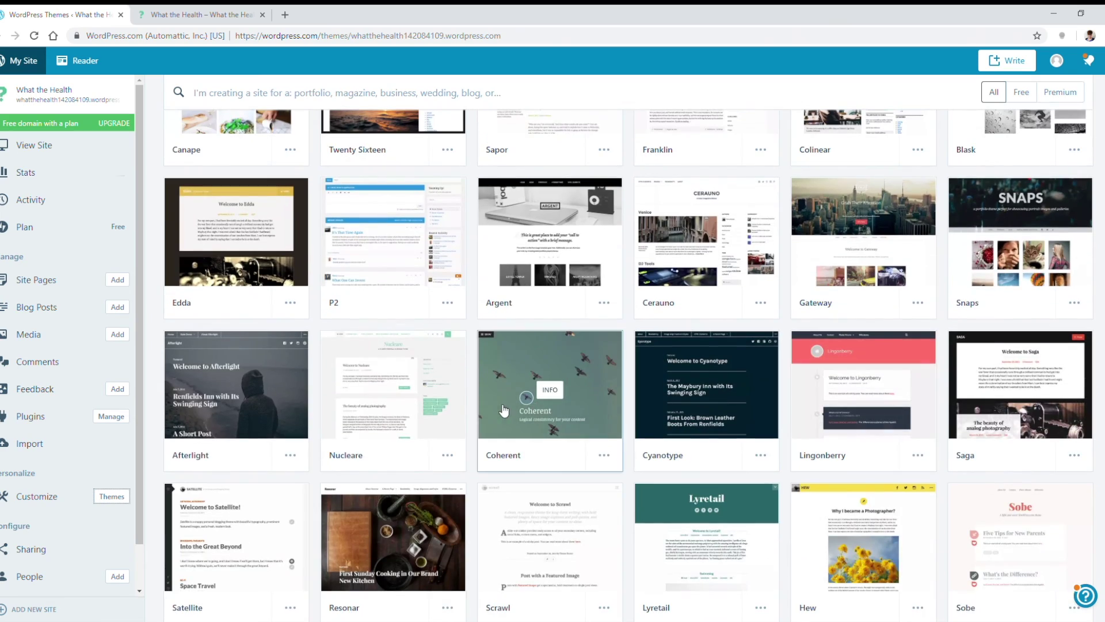
pyautogui.scroll(-6, 547, 409)
pyautogui.scroll(-12, 535, 404)
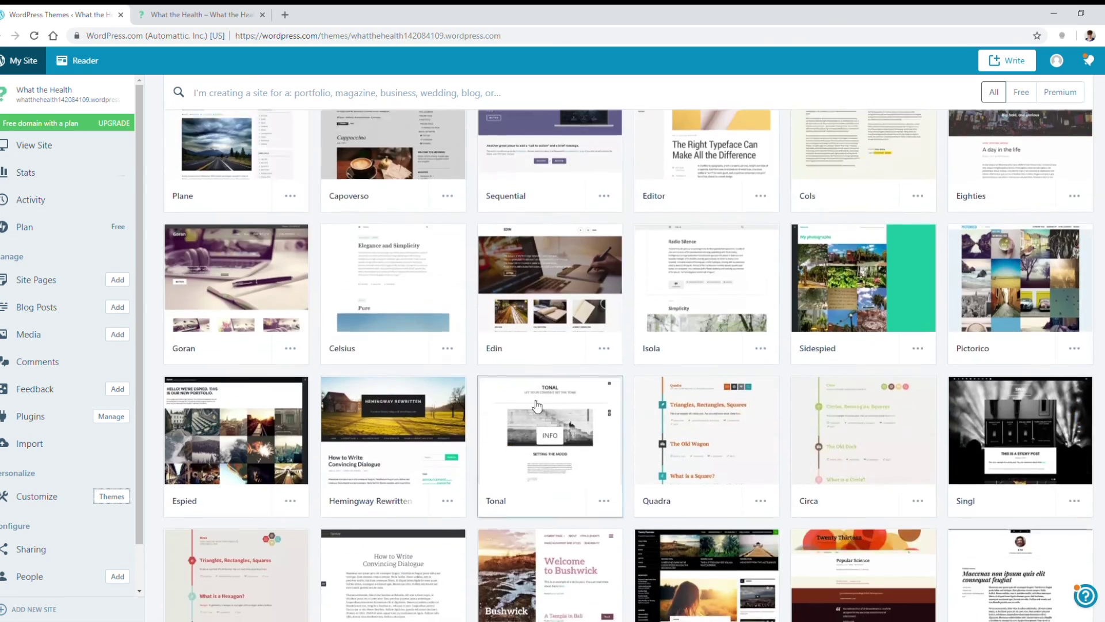
pyautogui.scroll(11, 395, 277)
pyautogui.scroll(20, 410, 361)
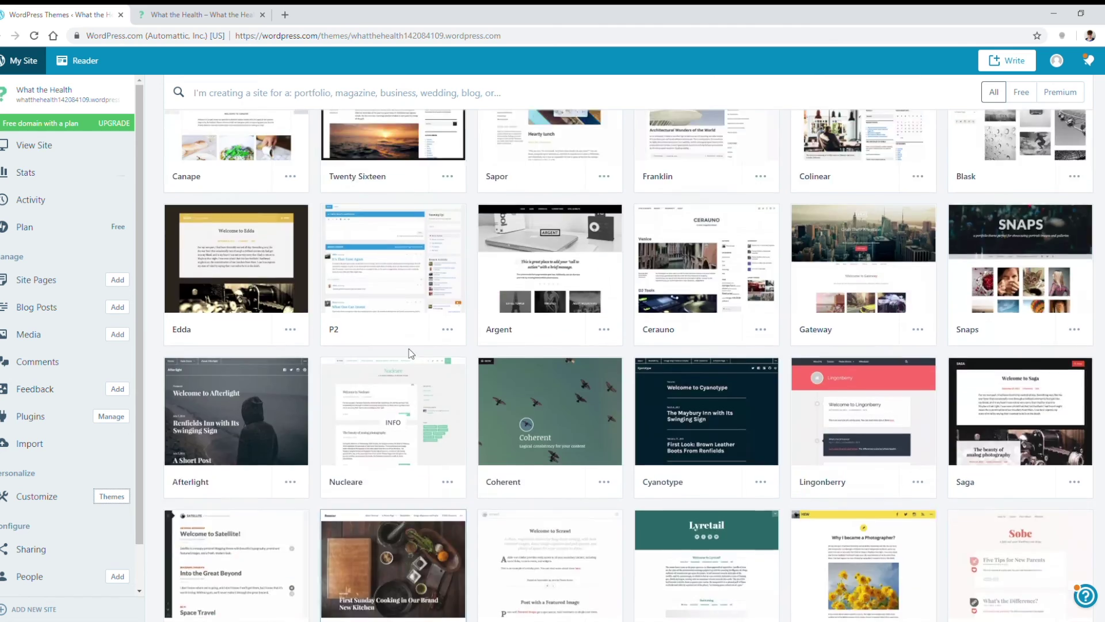
pyautogui.scroll(1, 425, 358)
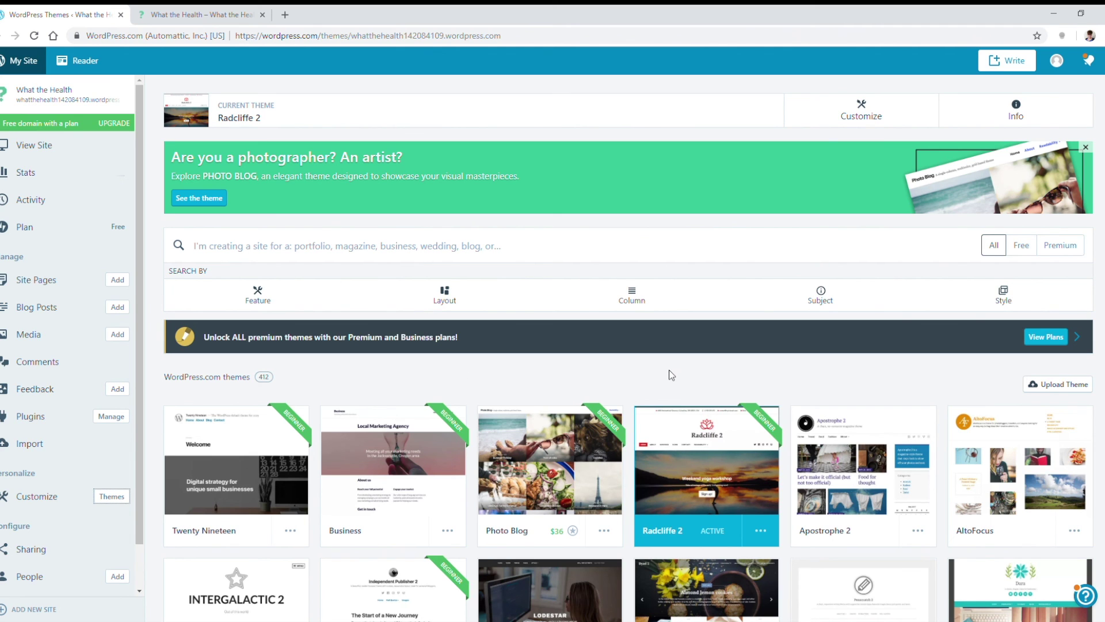
pyautogui.scroll(-5, 668, 369)
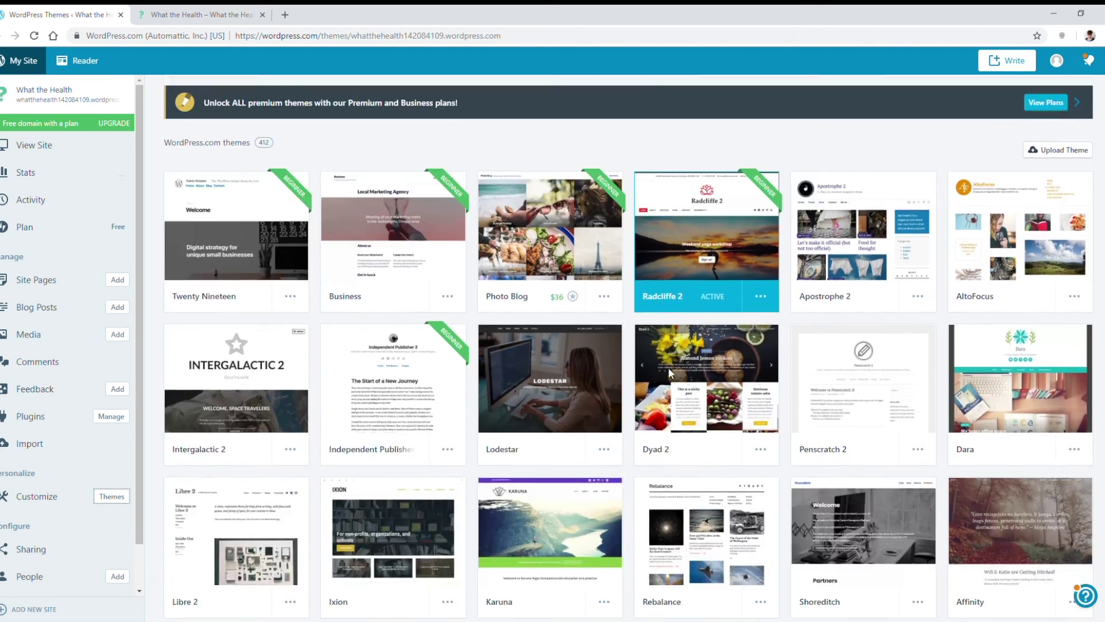
pyautogui.scroll(5, 557, 329)
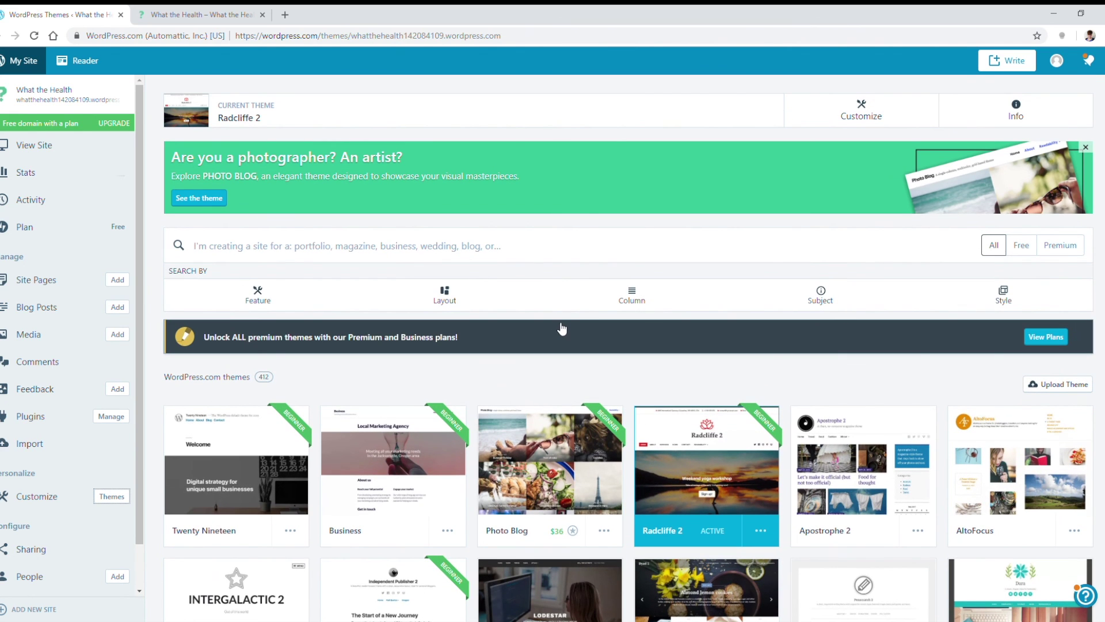
pyautogui.scroll(-4, 621, 383)
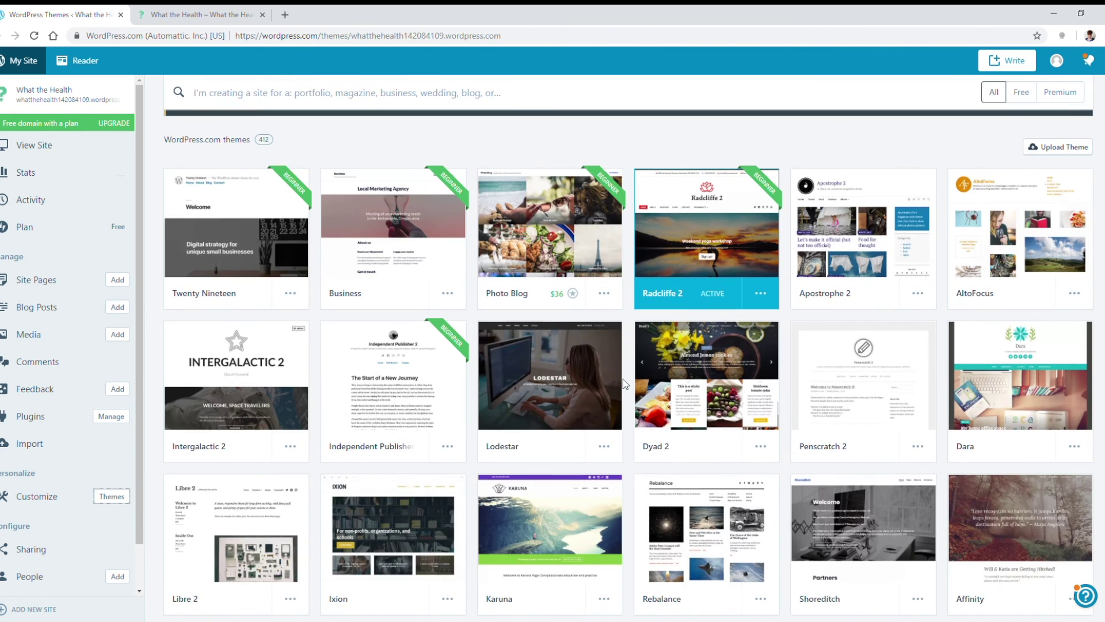
pyautogui.scroll(1, 157, 331)
pyautogui.scroll(4, 157, 331)
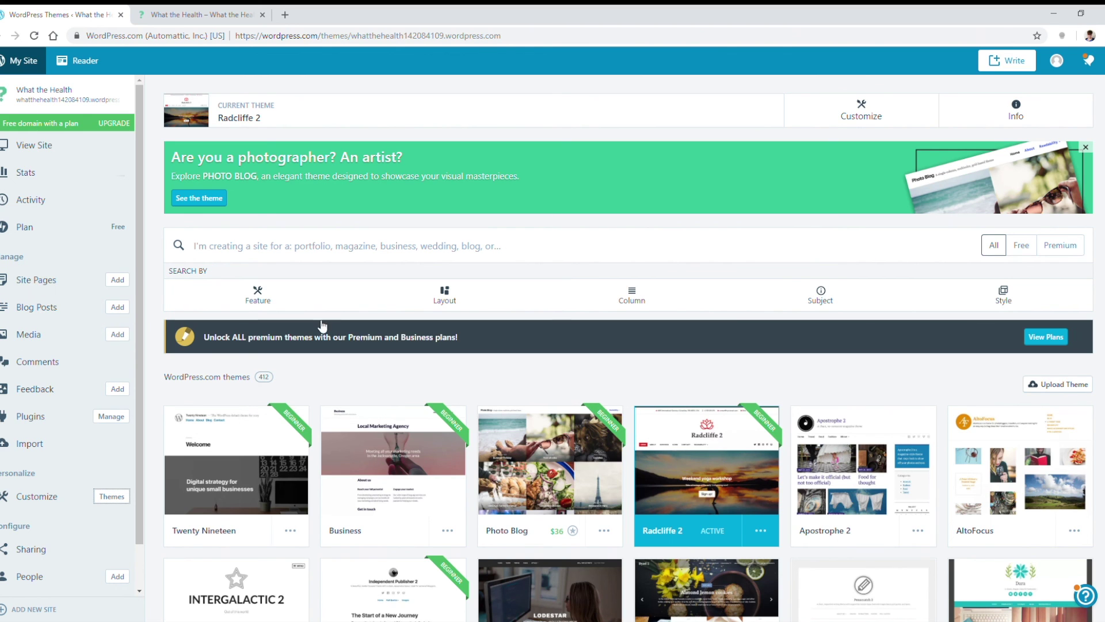
# - Open the desktop preview of the site from the dashboard
pyautogui.click(36, 147)
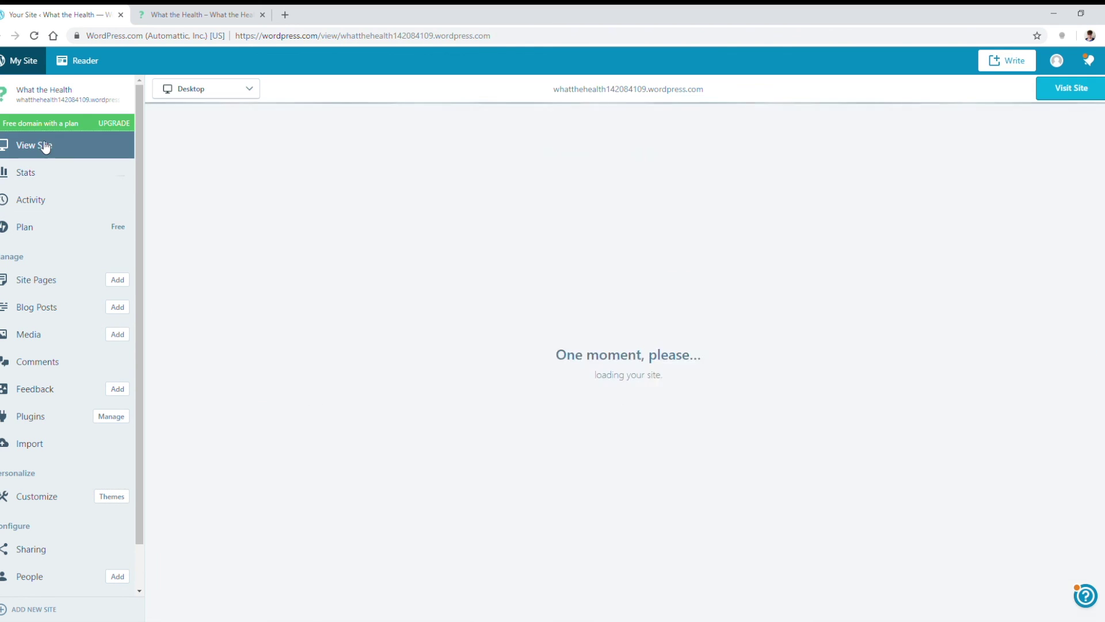